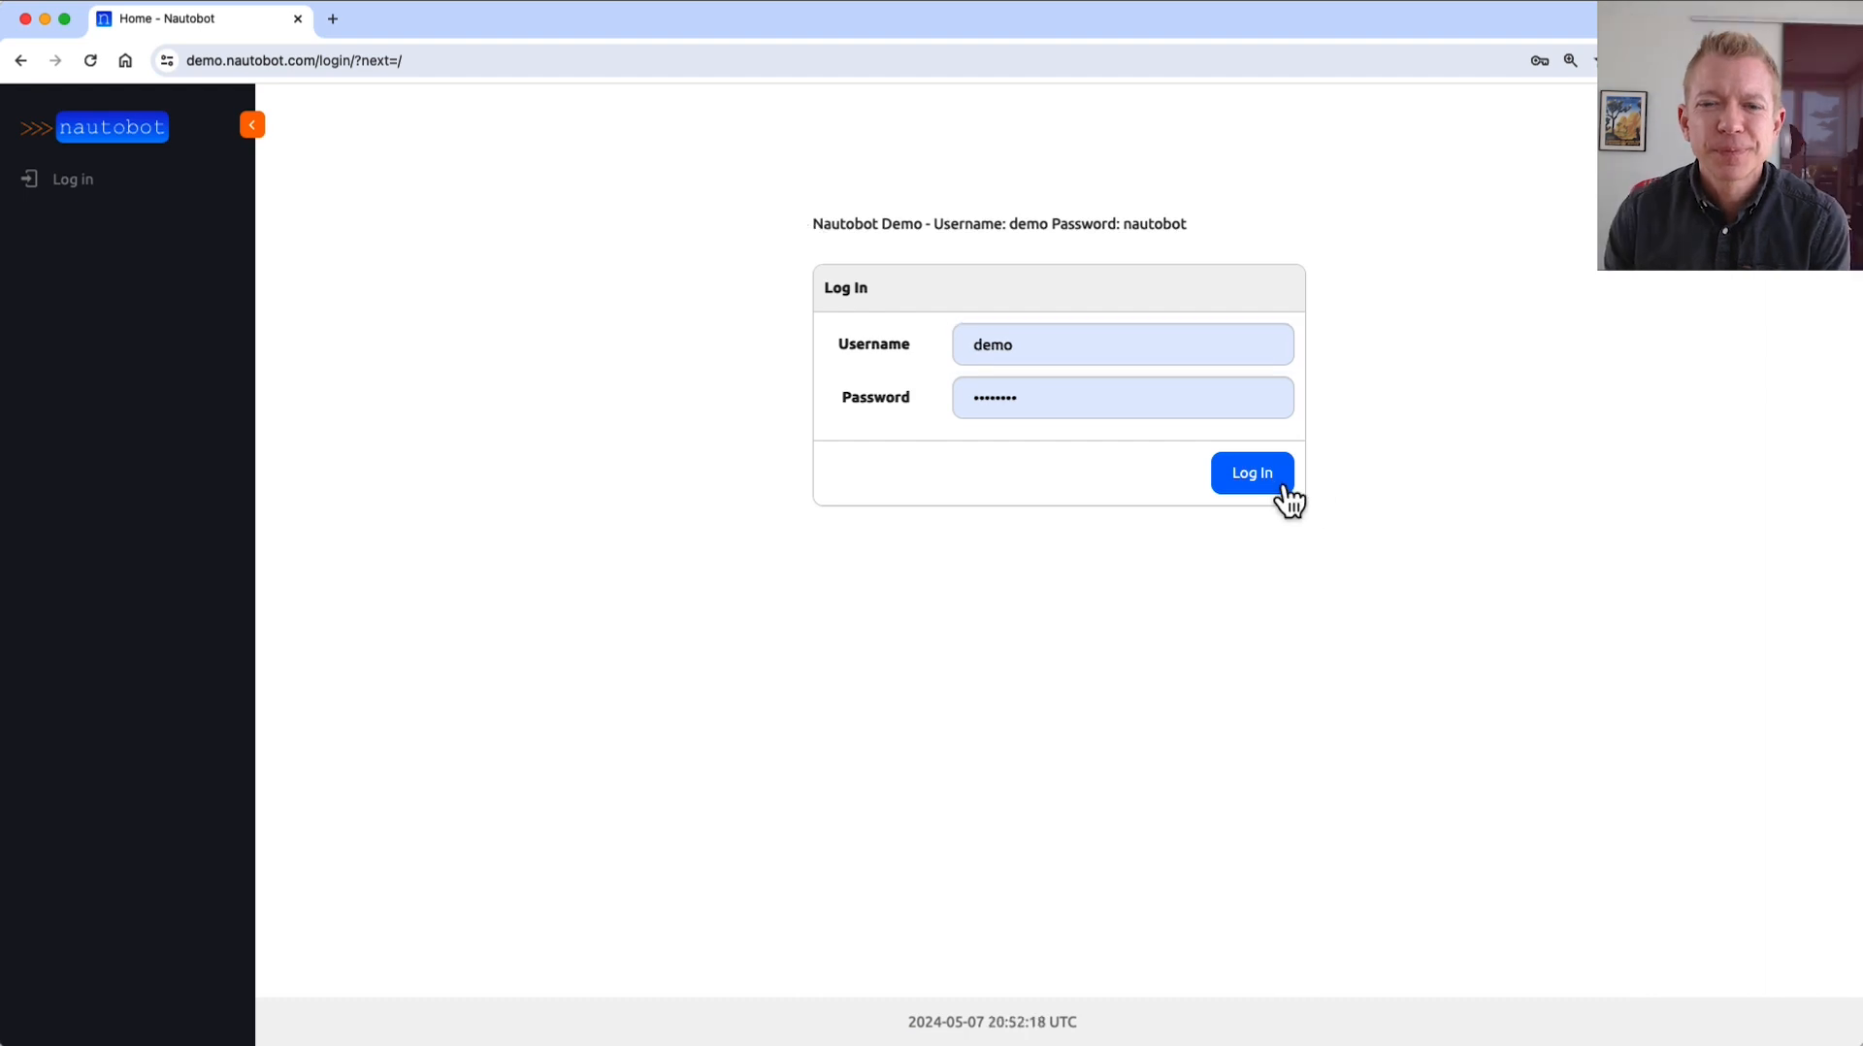
Log in with the filled-in demo credentials and open the list of circuits.
{"action": "left_click", "coordinate": [1275, 486]}
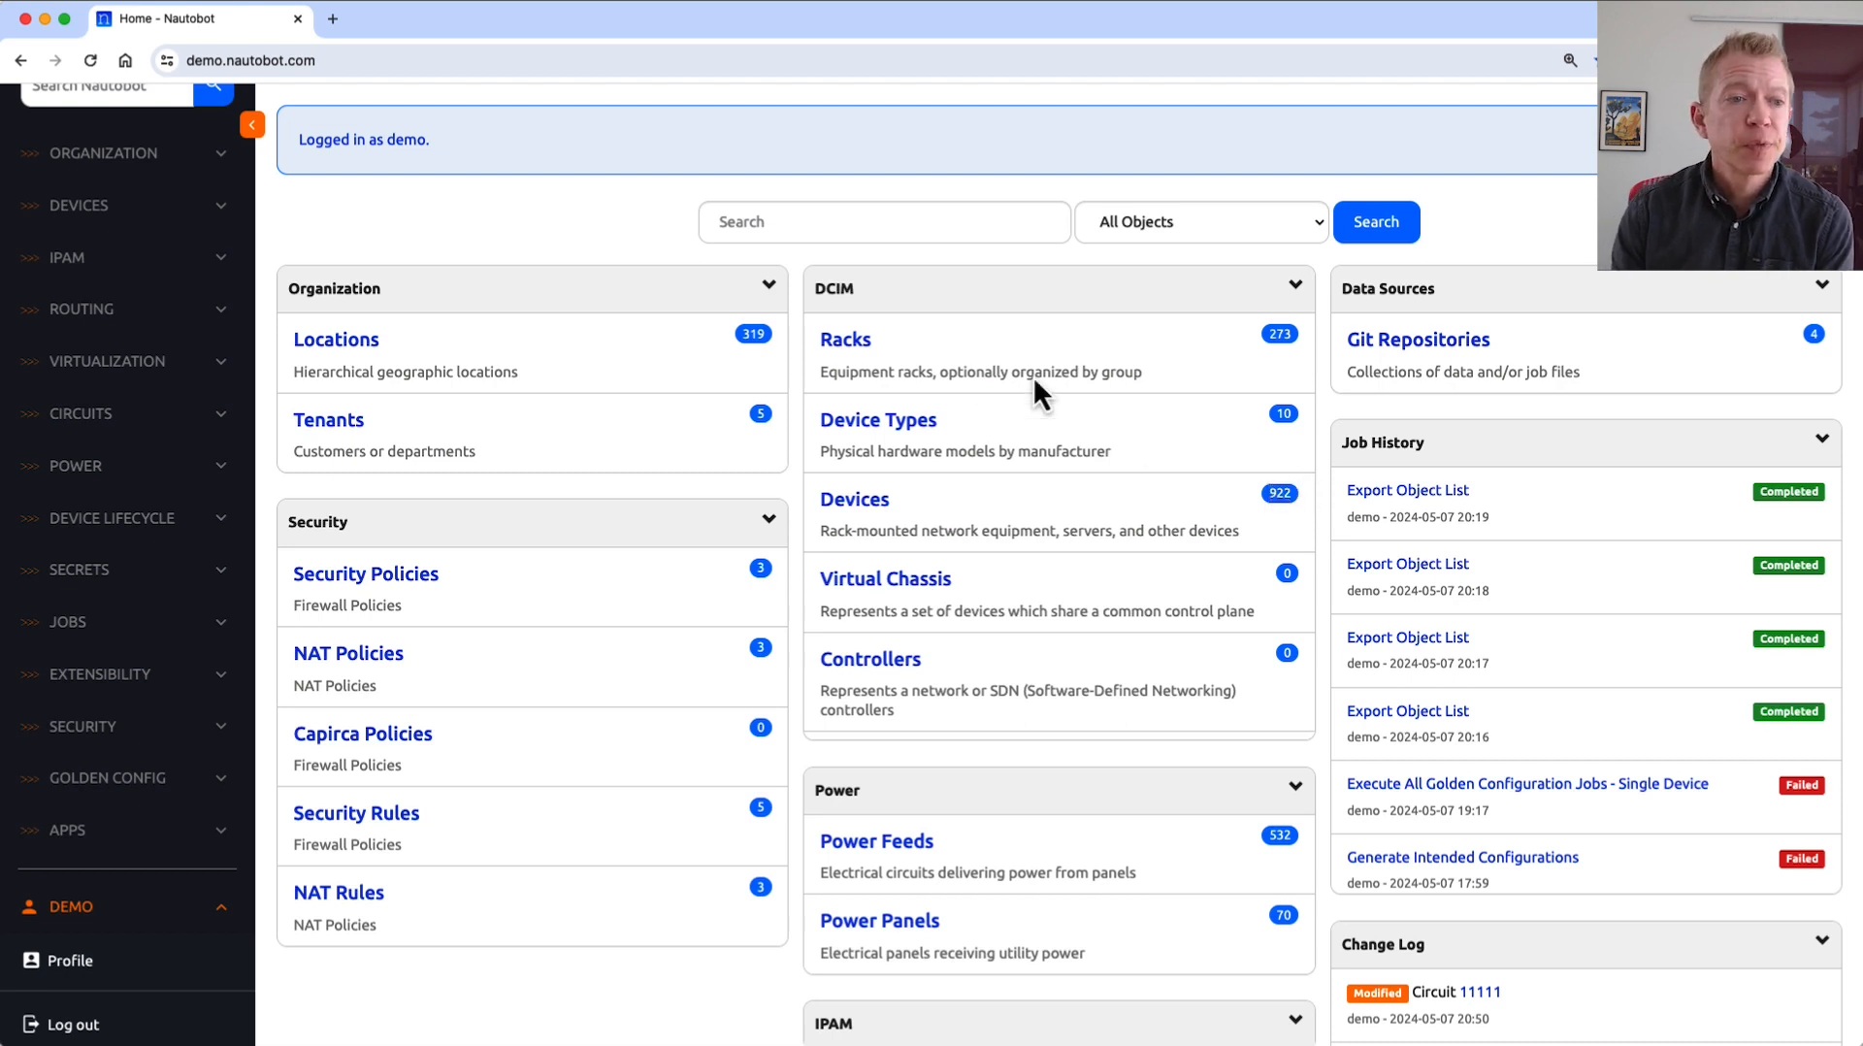
{"action": "scroll", "coordinate": [208, 323], "scroll_direction": "up", "scroll_amount": 2}
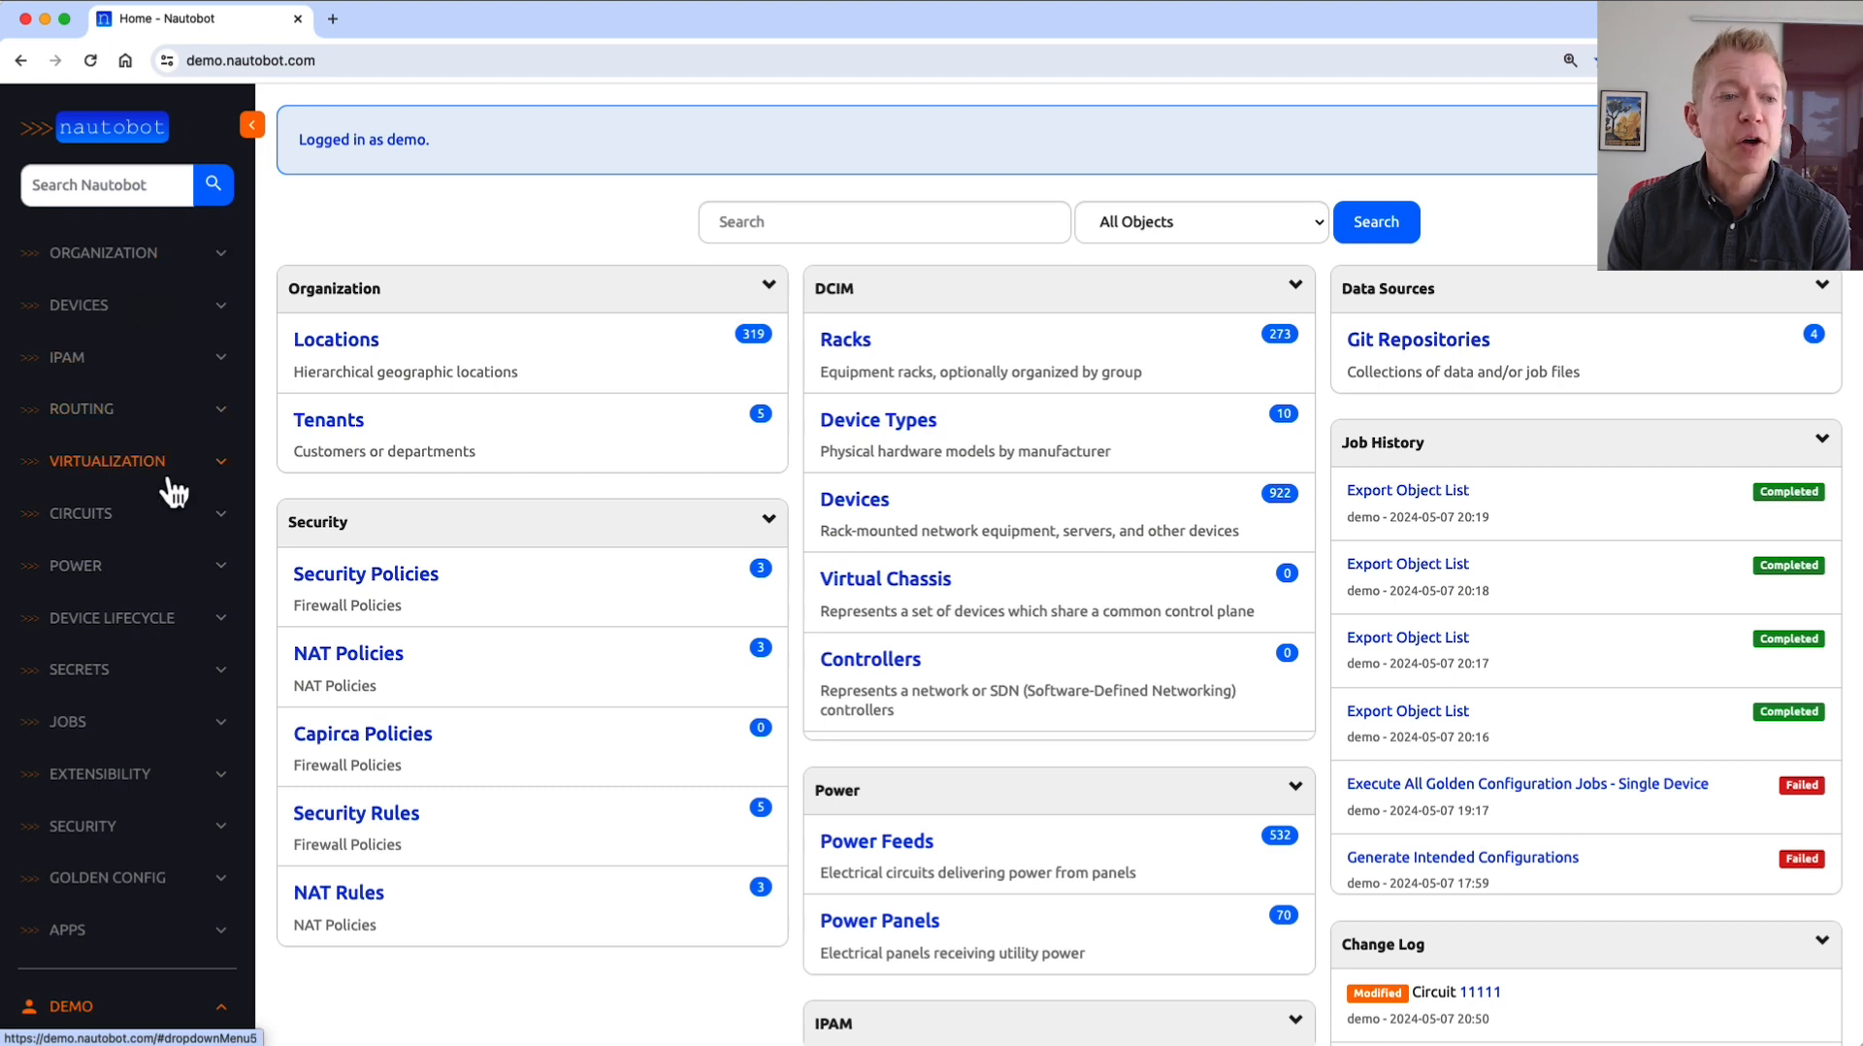
{"action": "left_click", "coordinate": [87, 522]}
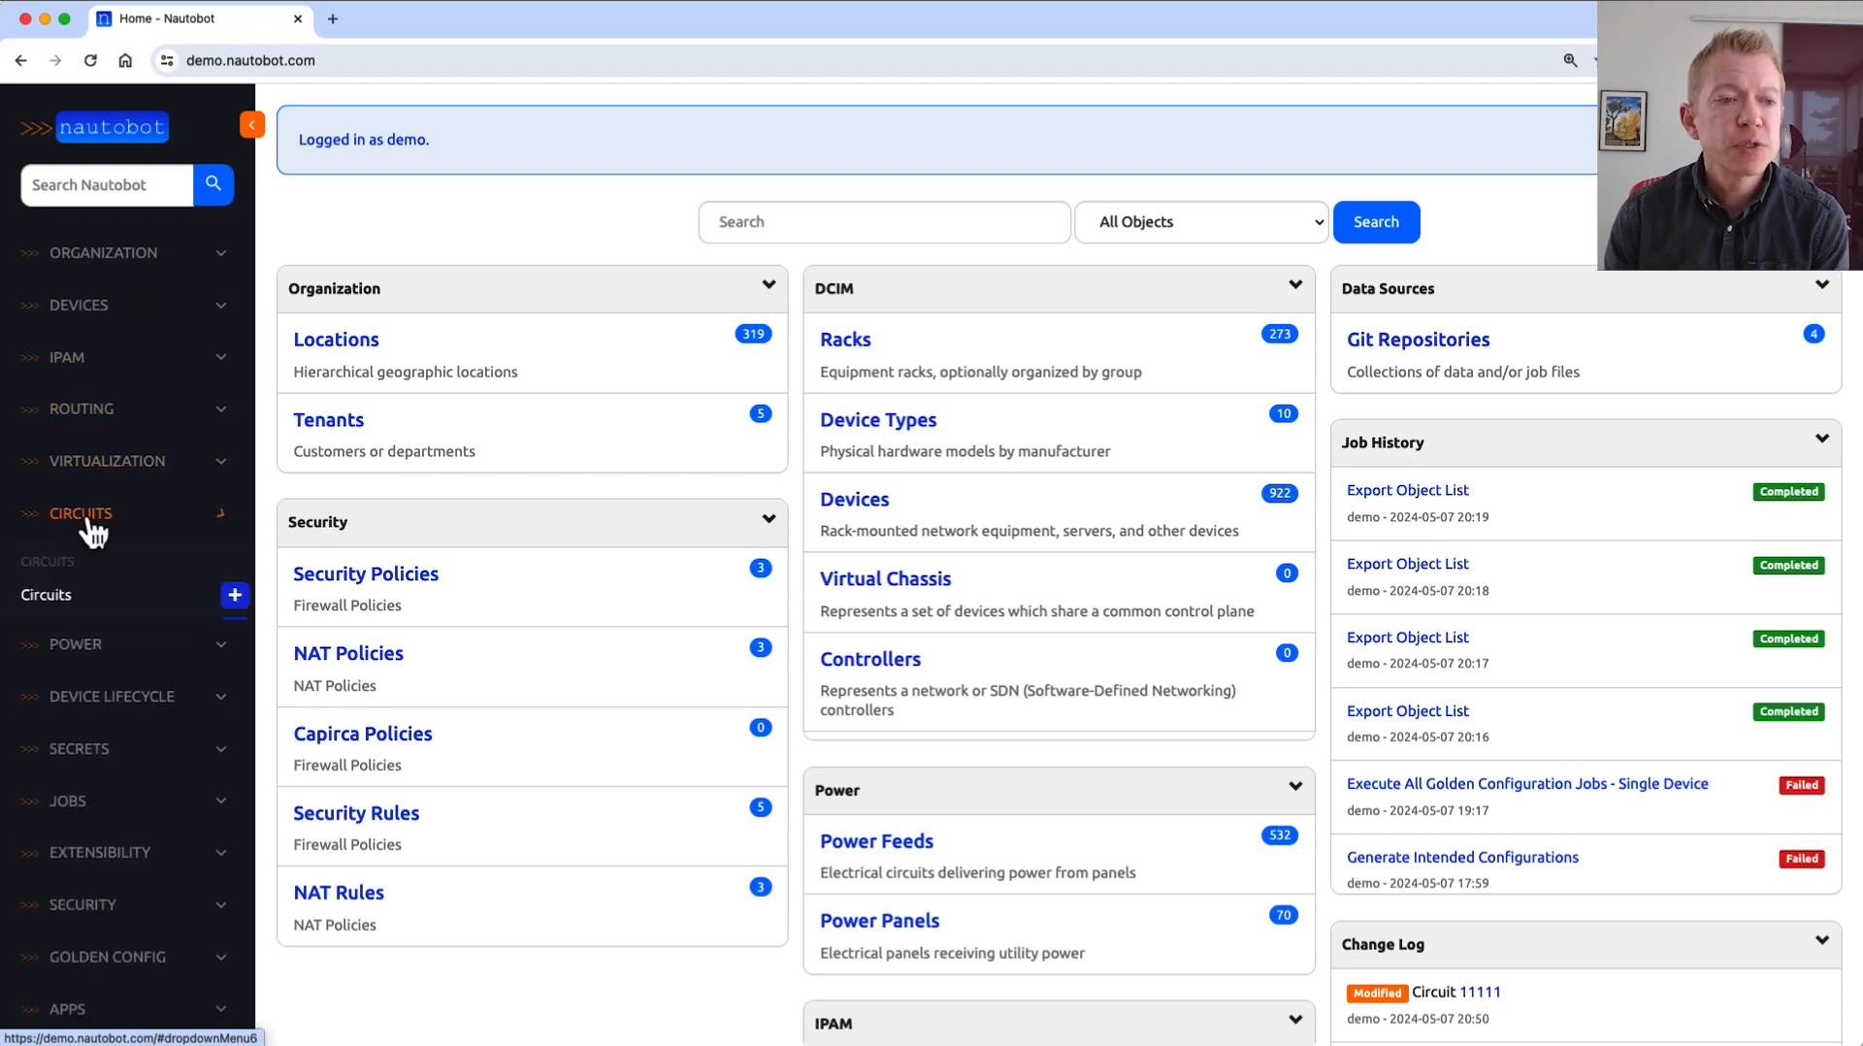
{"action": "left_click", "coordinate": [31, 600]}
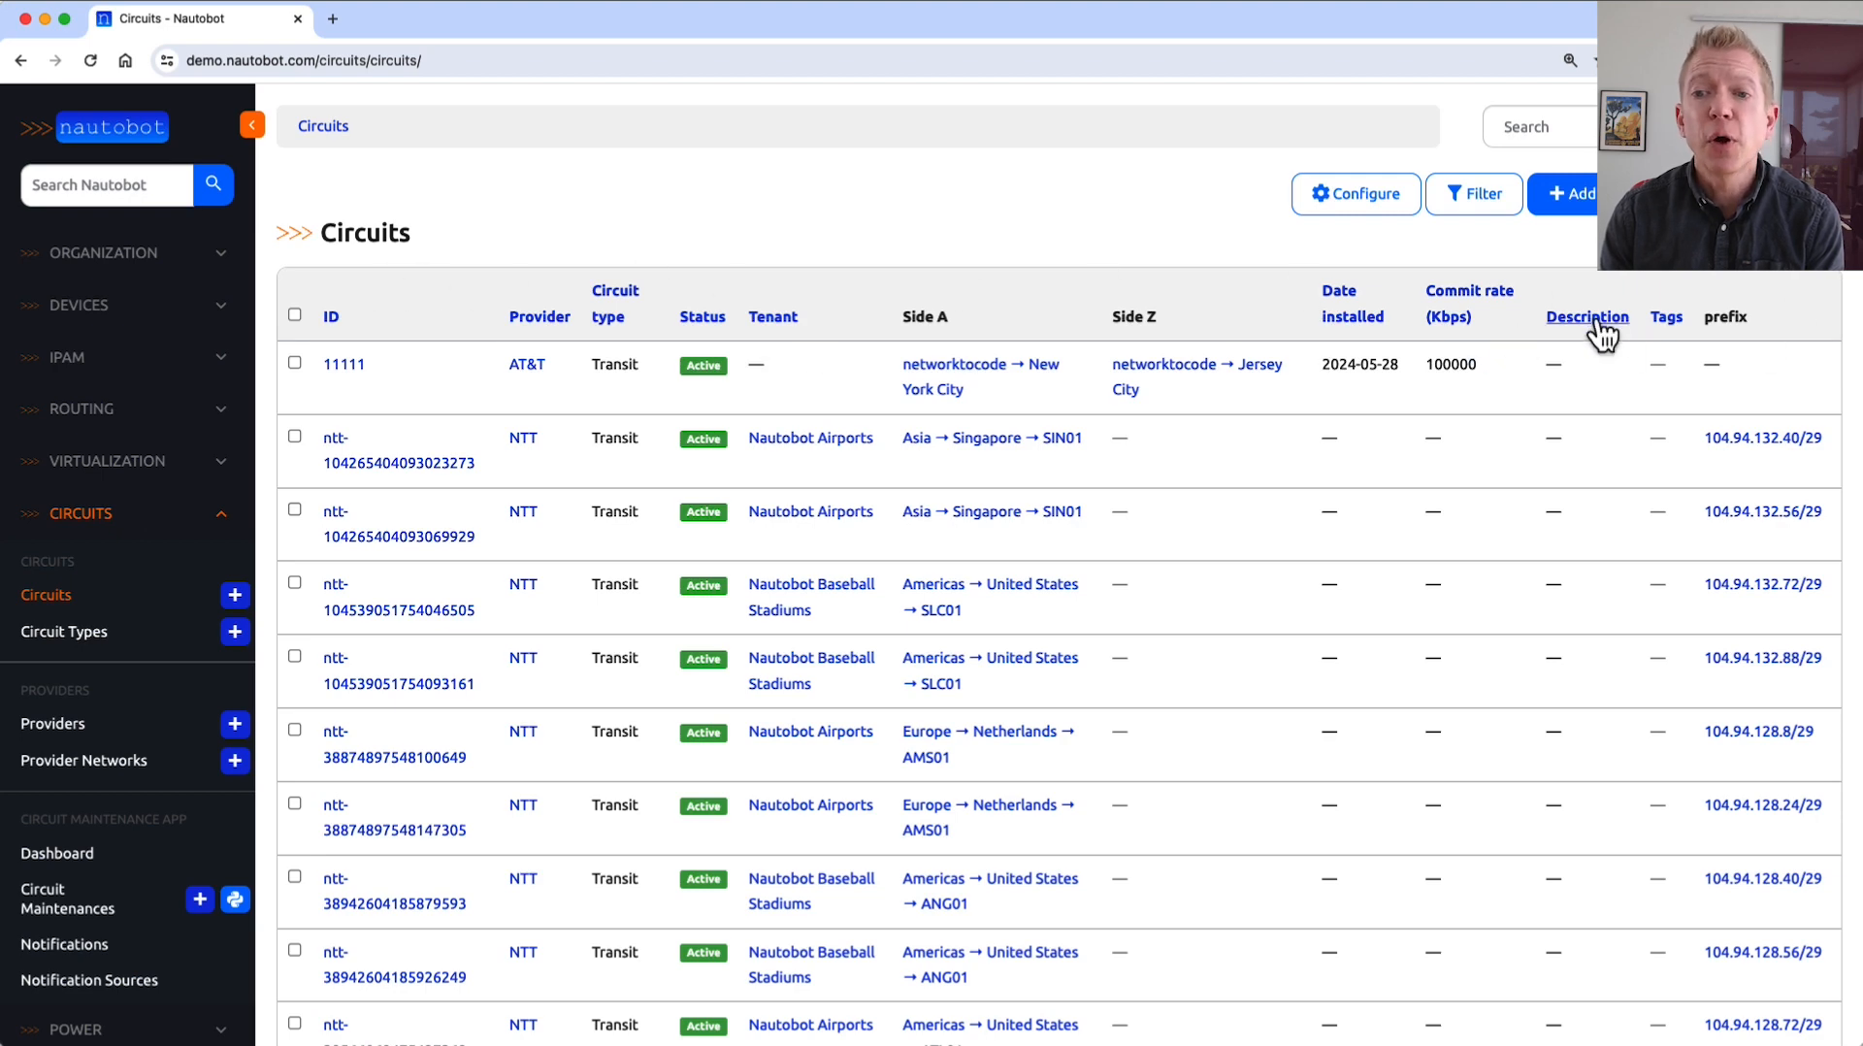
Review the columns offered in the circuits table configuration and close it without saving.
{"action": "left_click", "coordinate": [1370, 196]}
{"action": "scroll", "coordinate": [893, 272], "scroll_direction": "down", "scroll_amount": 2}
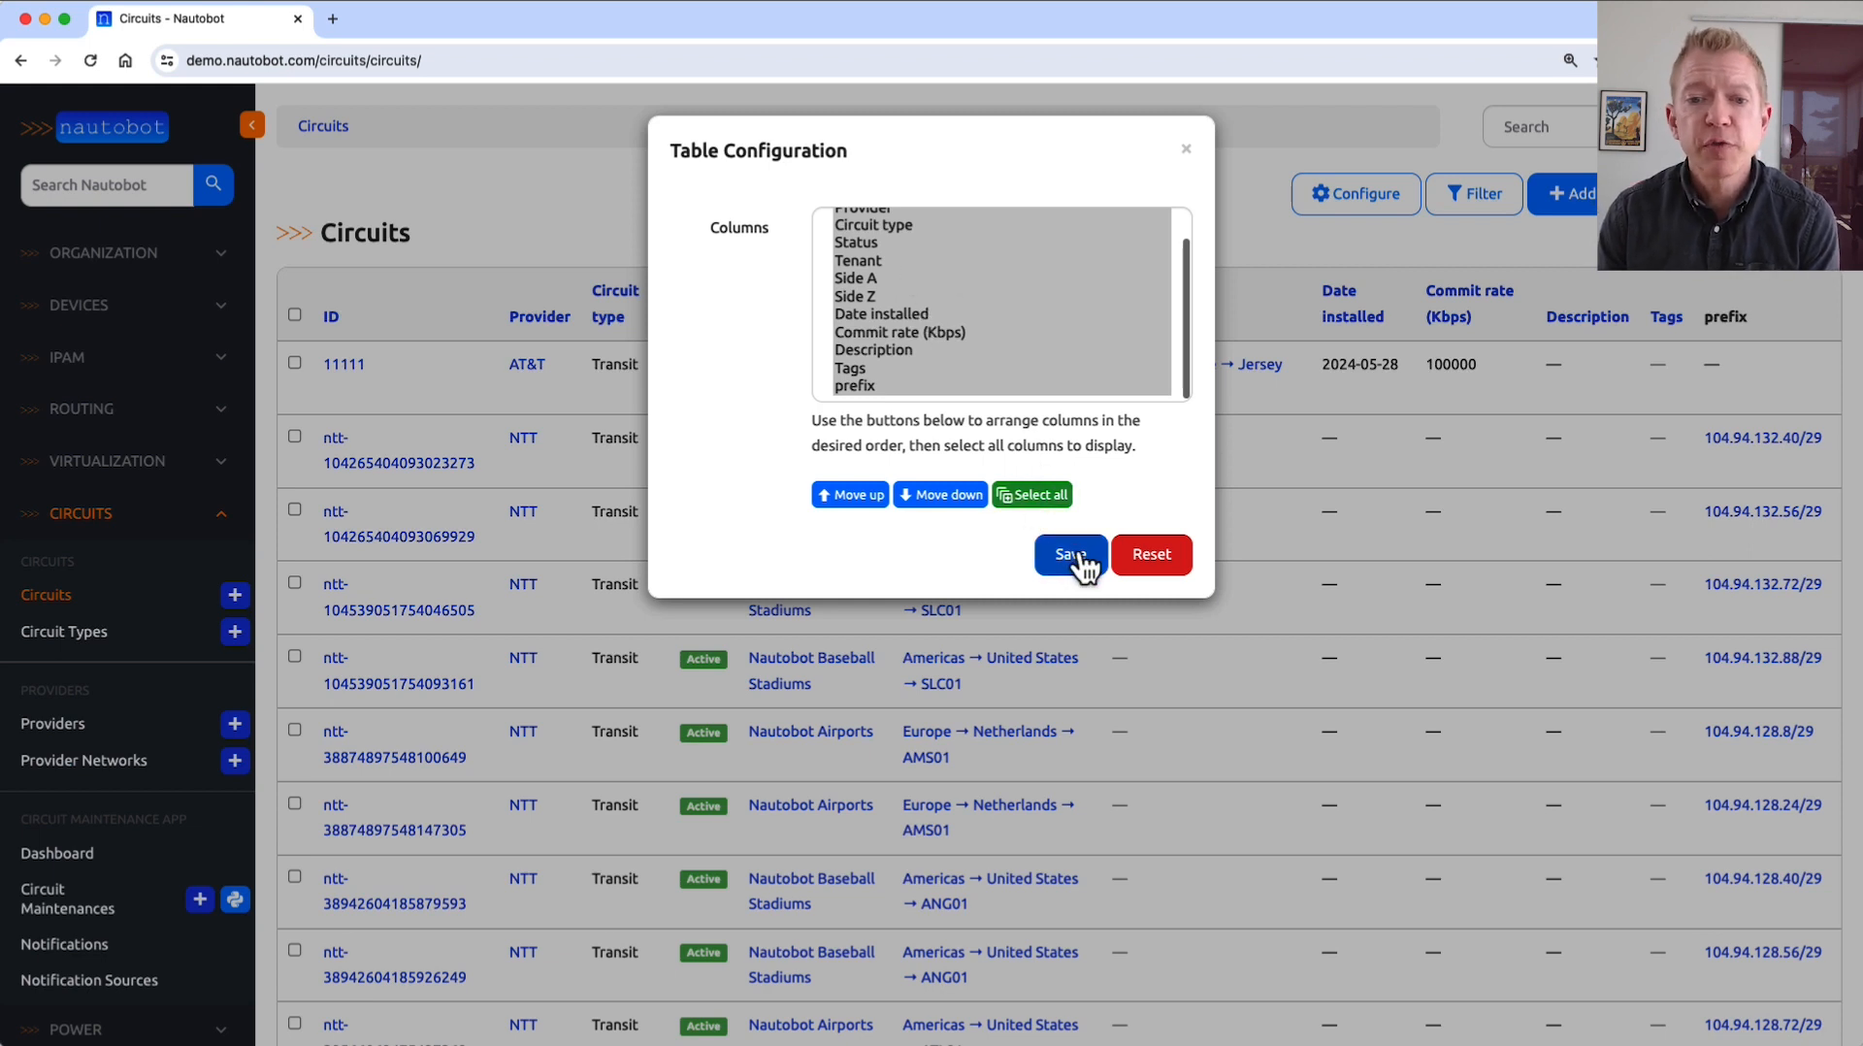
{"action": "left_click", "coordinate": [1189, 161]}
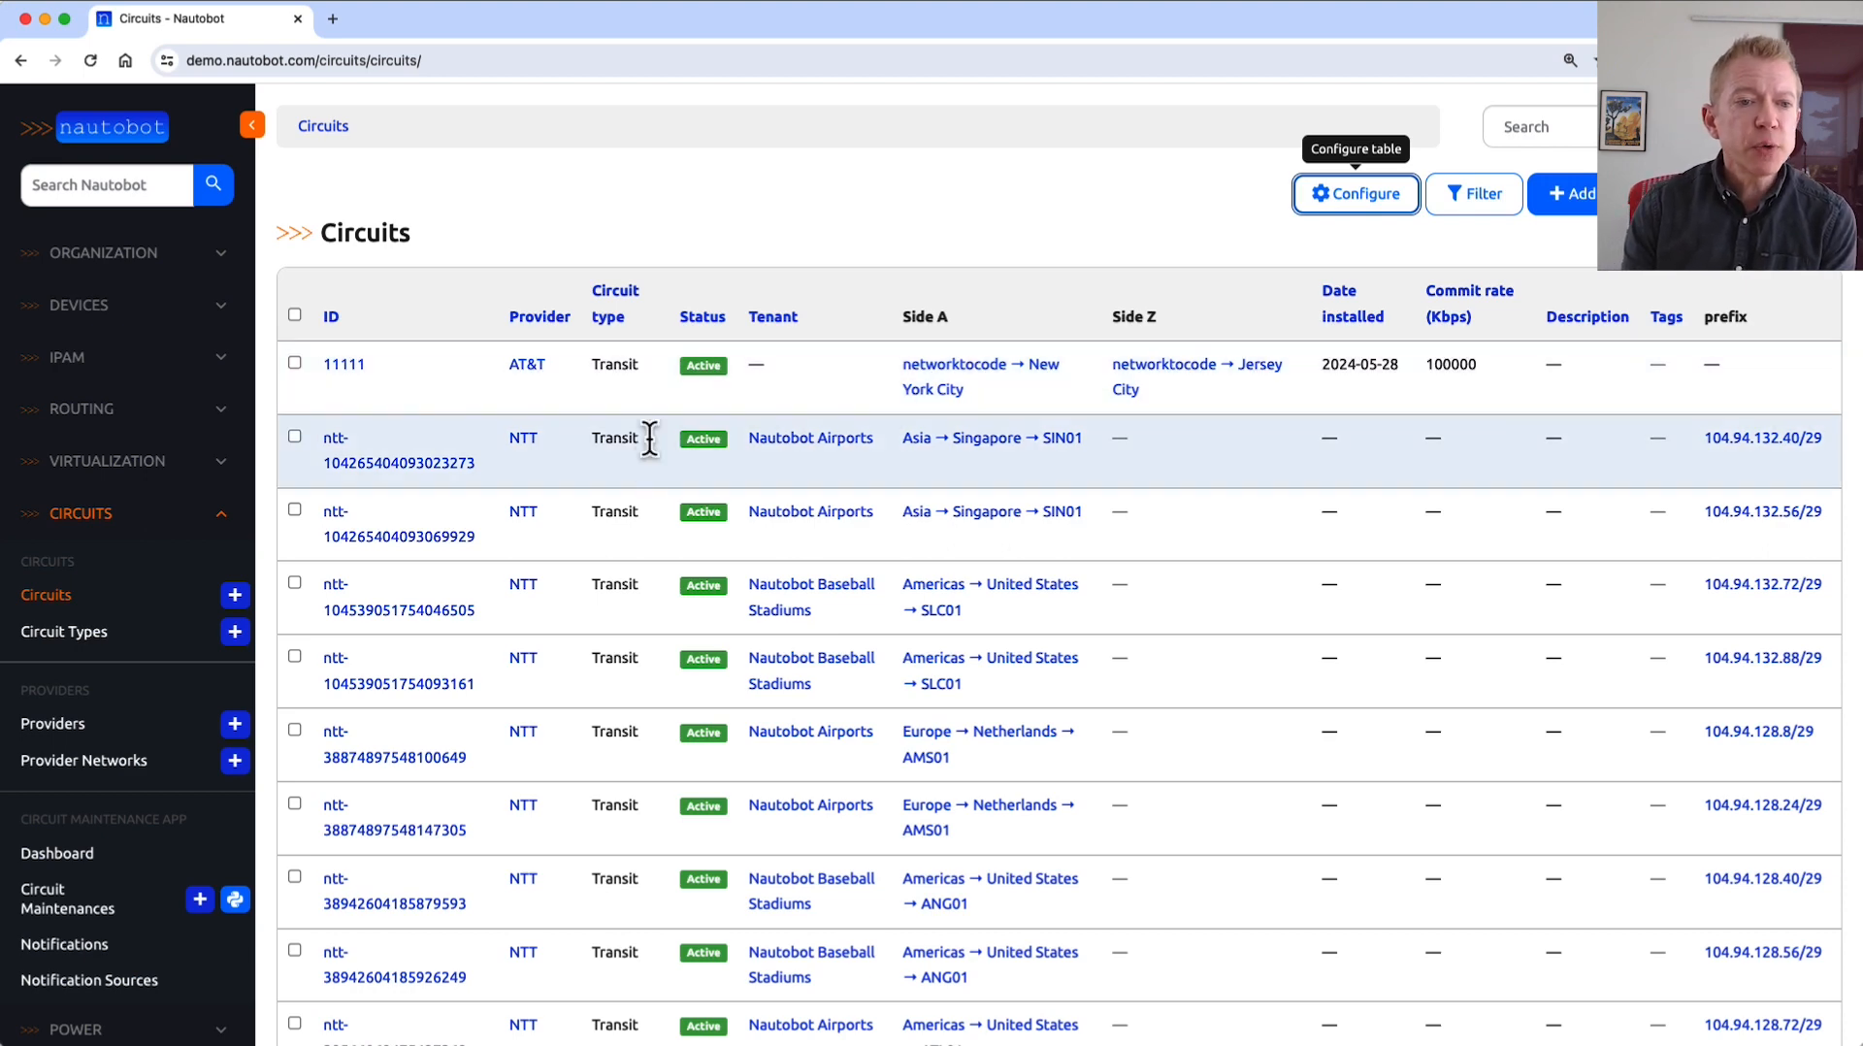
Open the first NTT circuit in the list and examine its details, A and Z side terminations and circuit maintenances.
{"action": "left_click", "coordinate": [385, 473]}
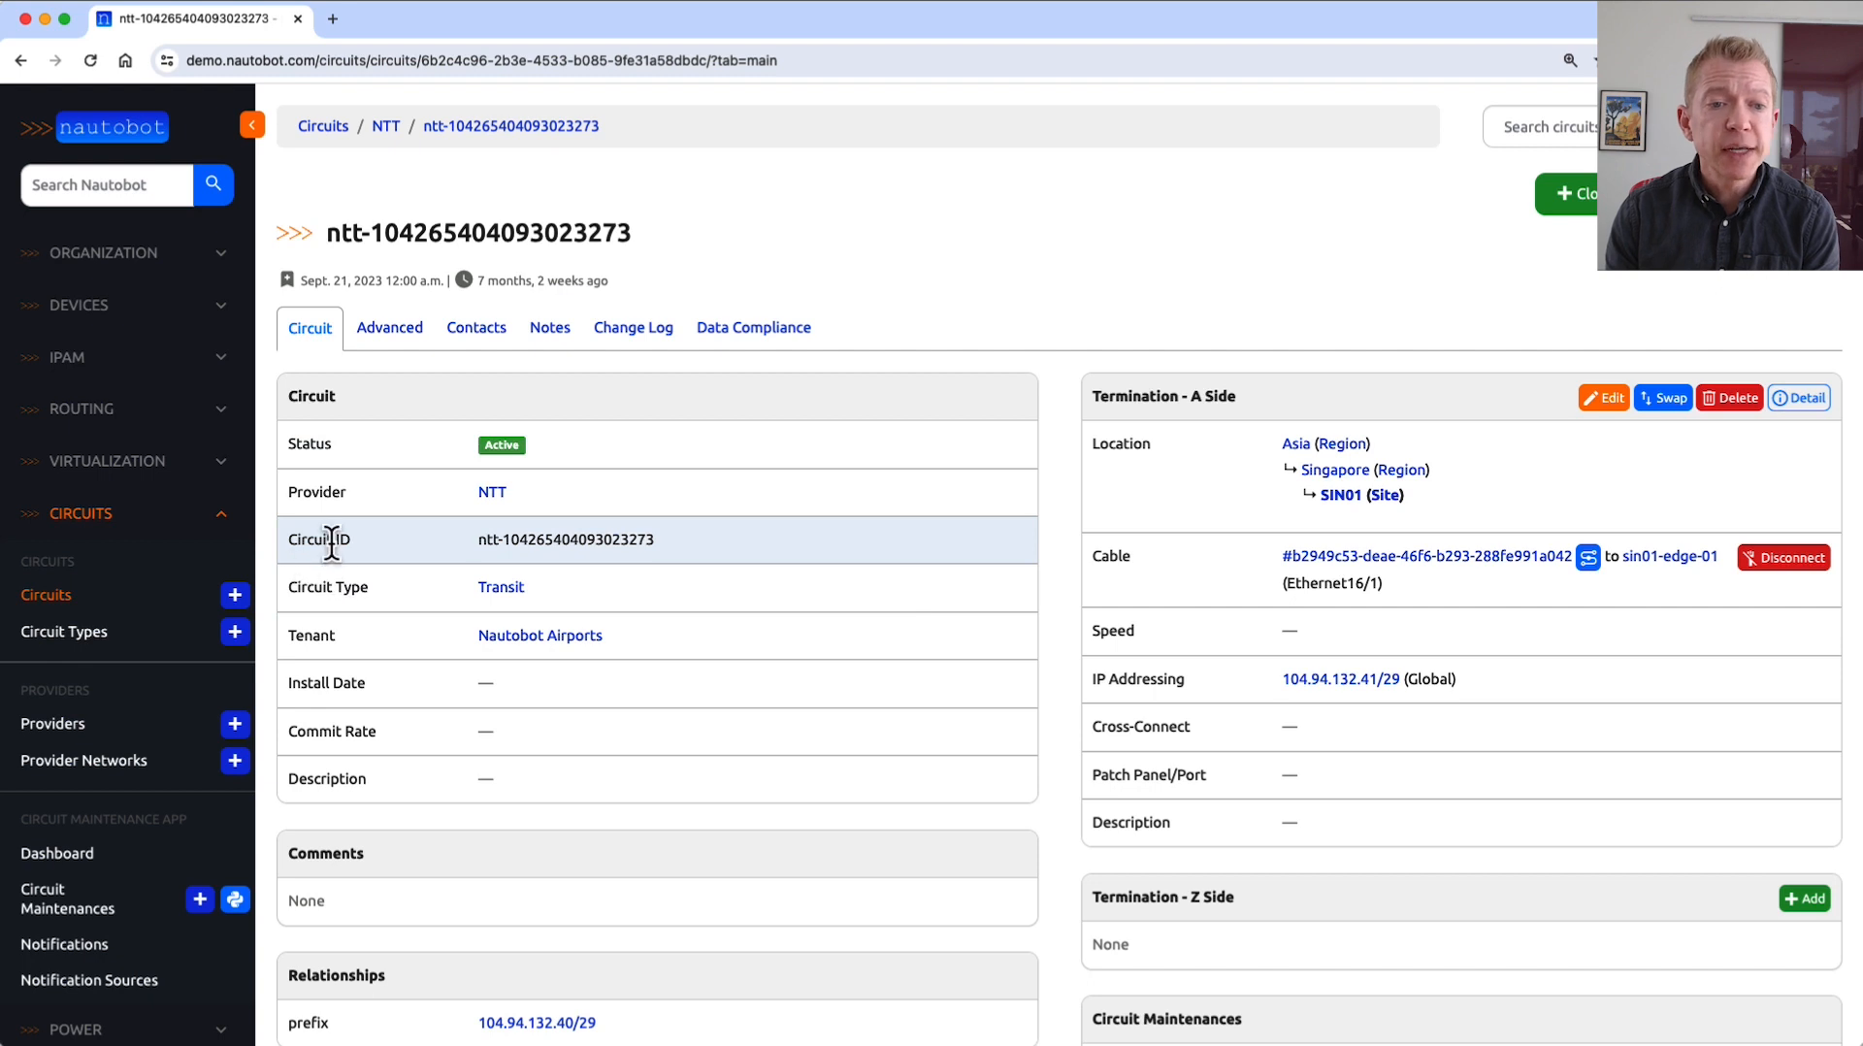
{"action": "mouse_move", "coordinate": [620, 541]}
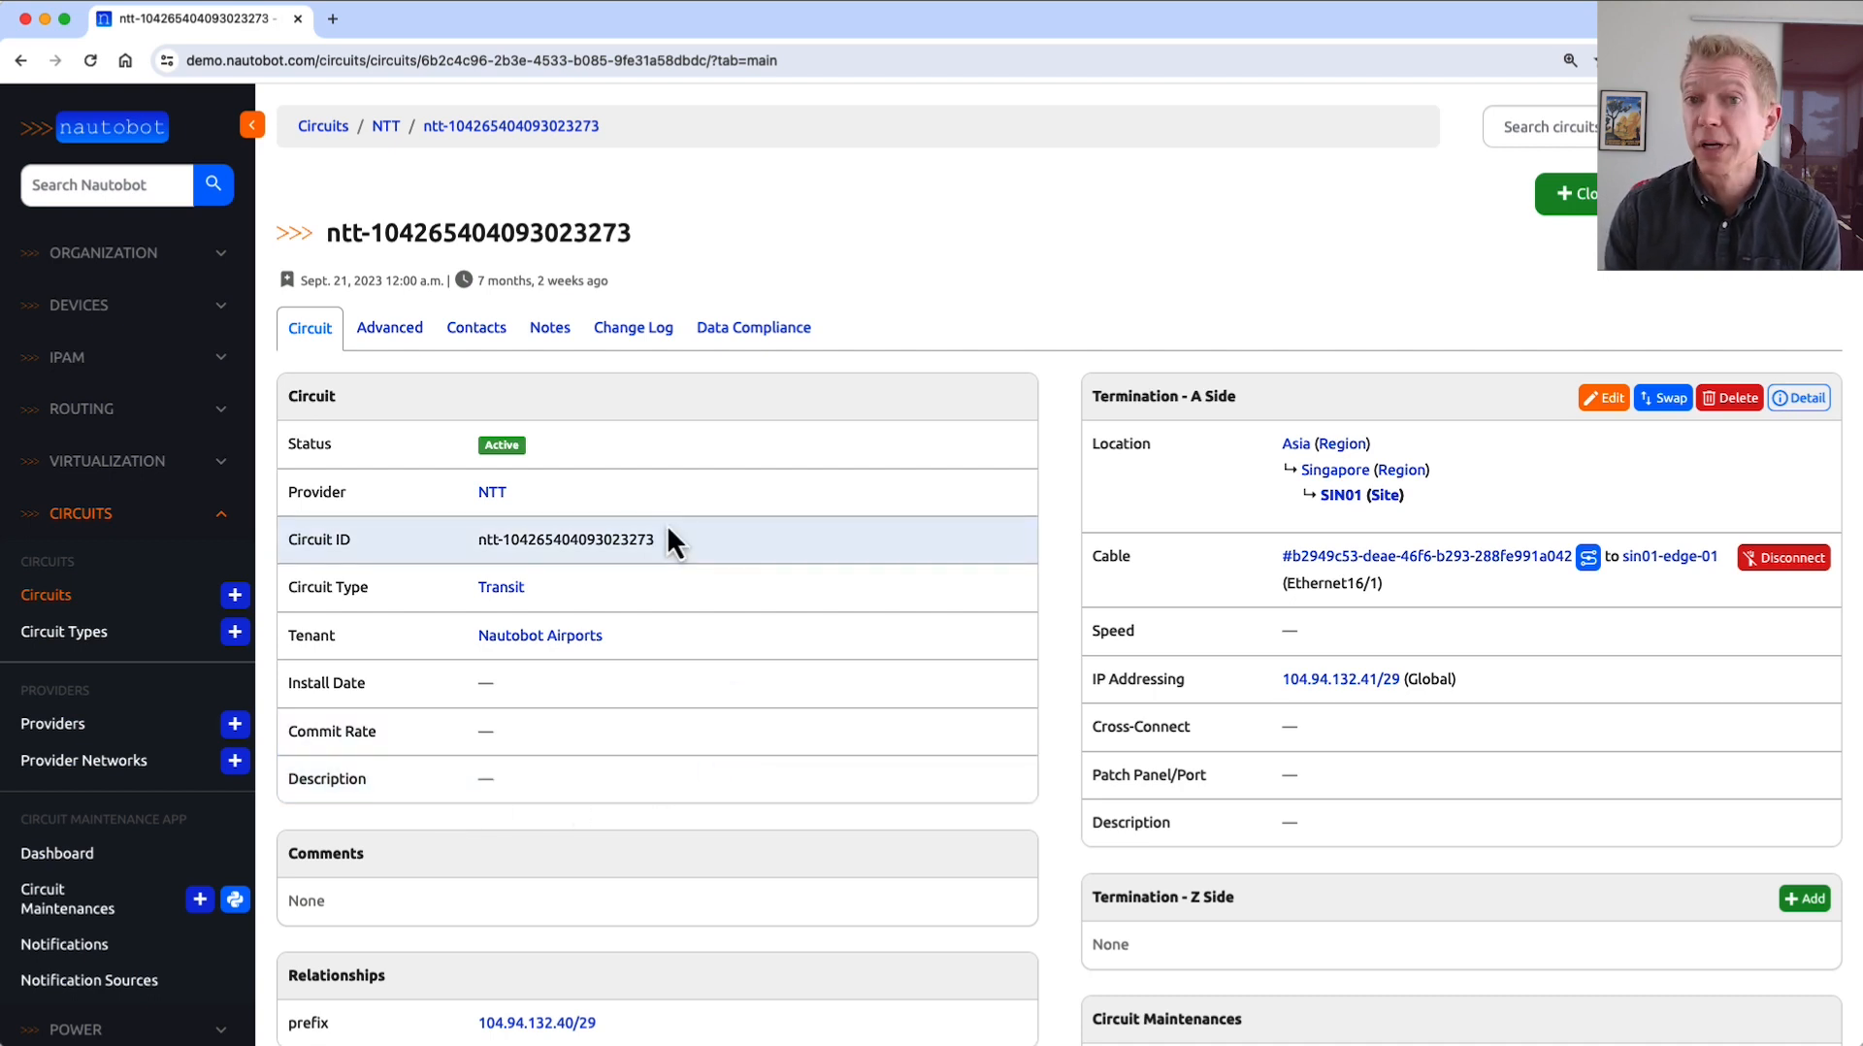
{"action": "scroll", "coordinate": [774, 766], "scroll_direction": "down", "scroll_amount": 1}
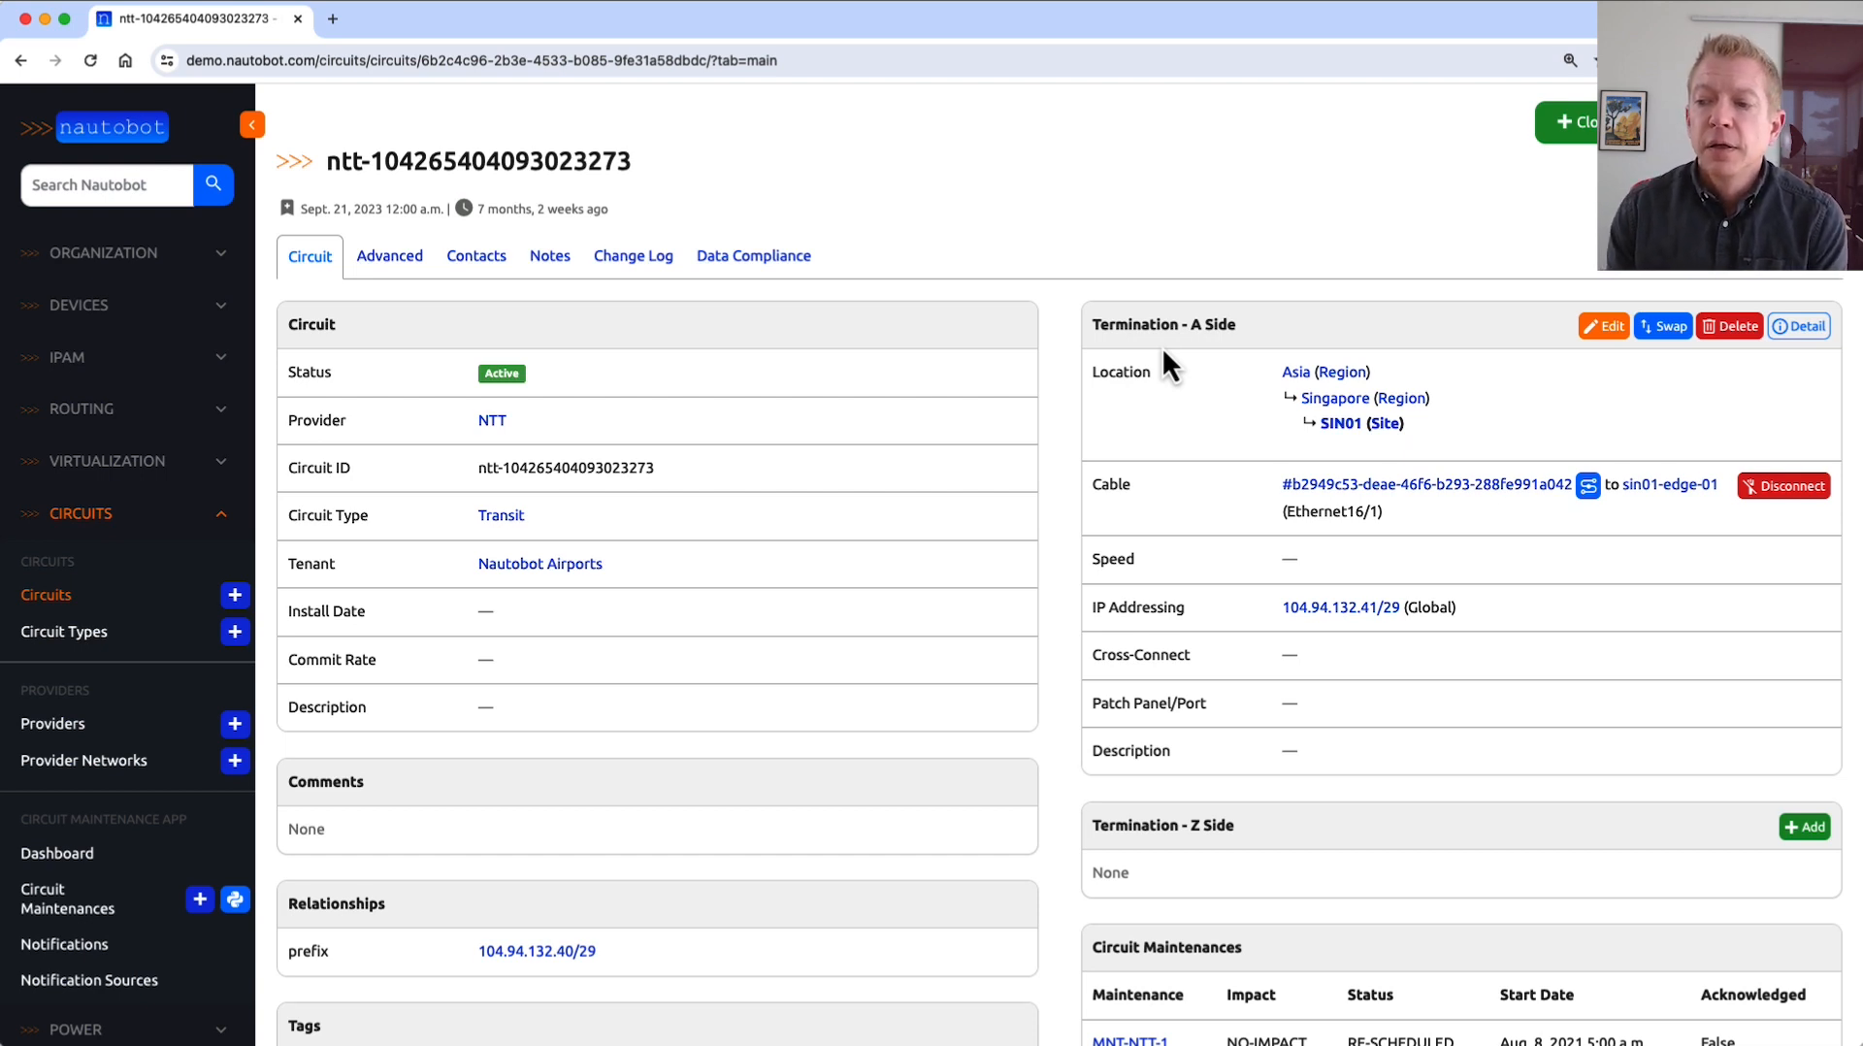
{"action": "scroll", "coordinate": [1411, 409], "scroll_direction": "down", "scroll_amount": 2}
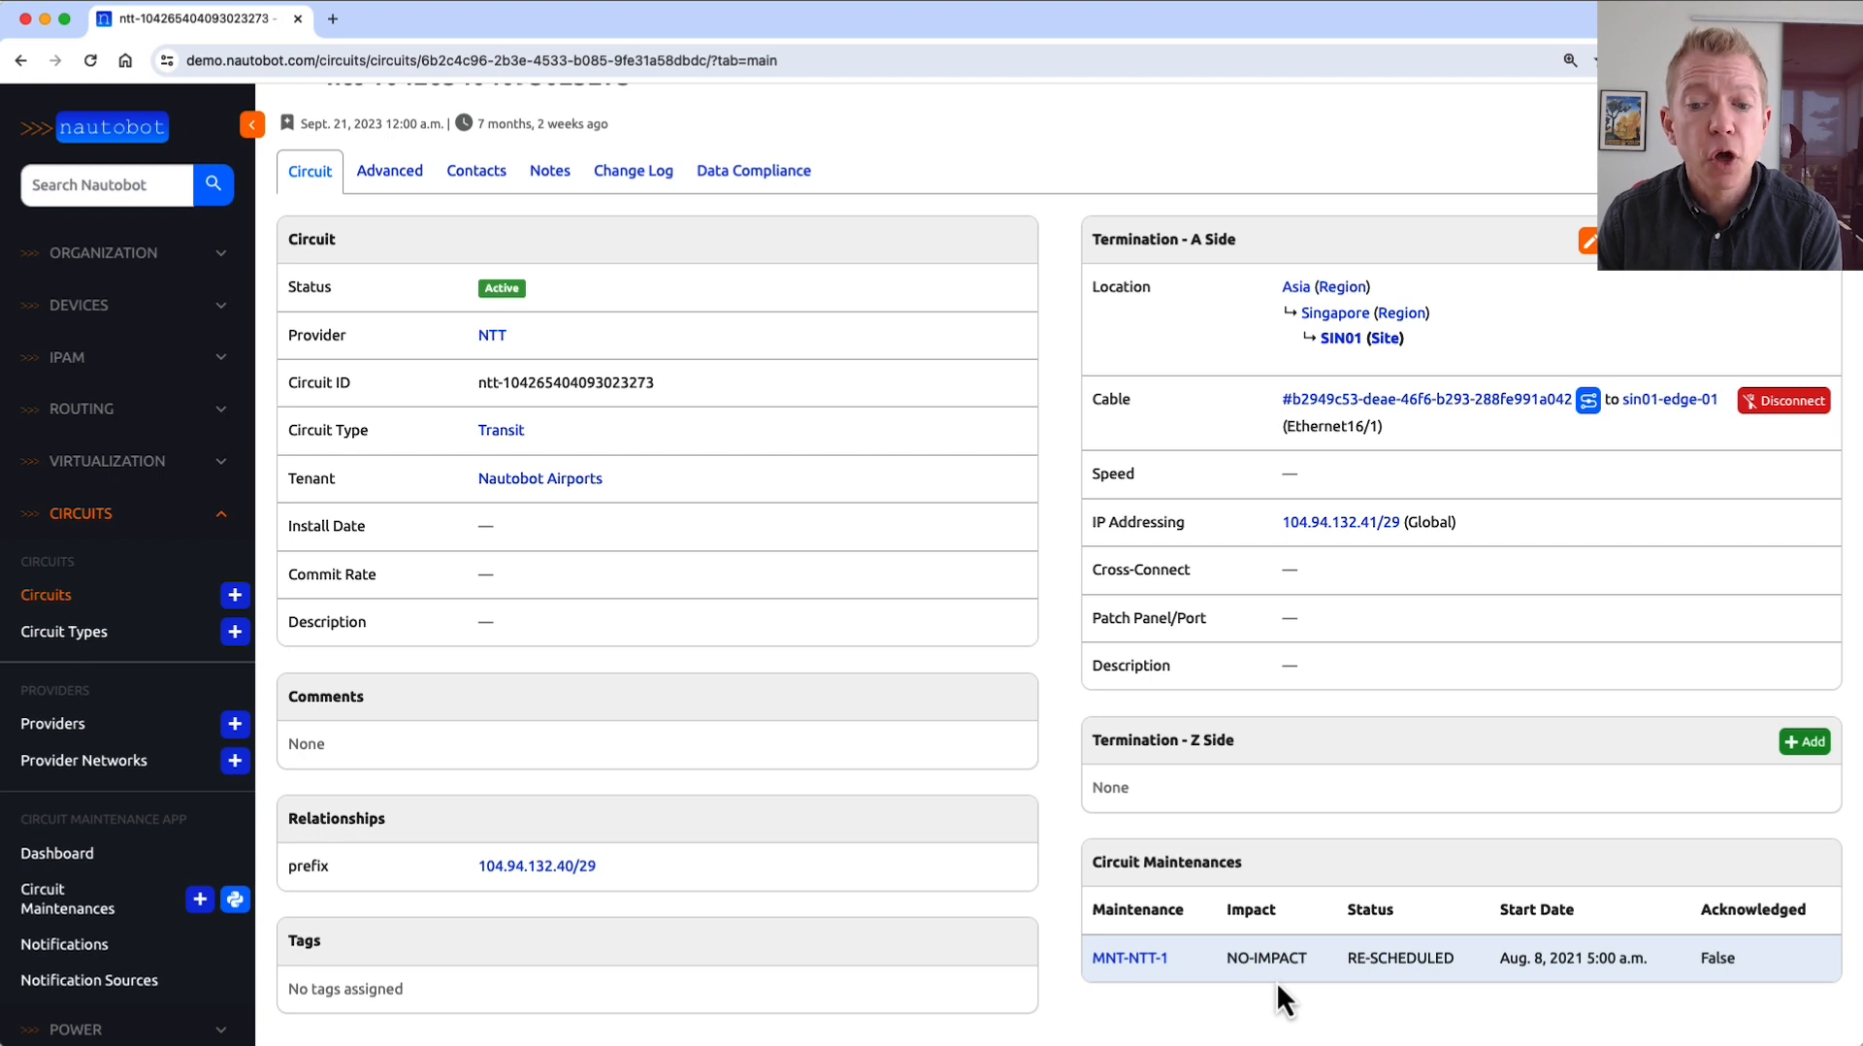
Open the circuit's maintenance record MNT-NTT-1, examine its schedule and affected circuits, and return to the circuit.
{"action": "left_click", "coordinate": [1145, 961]}
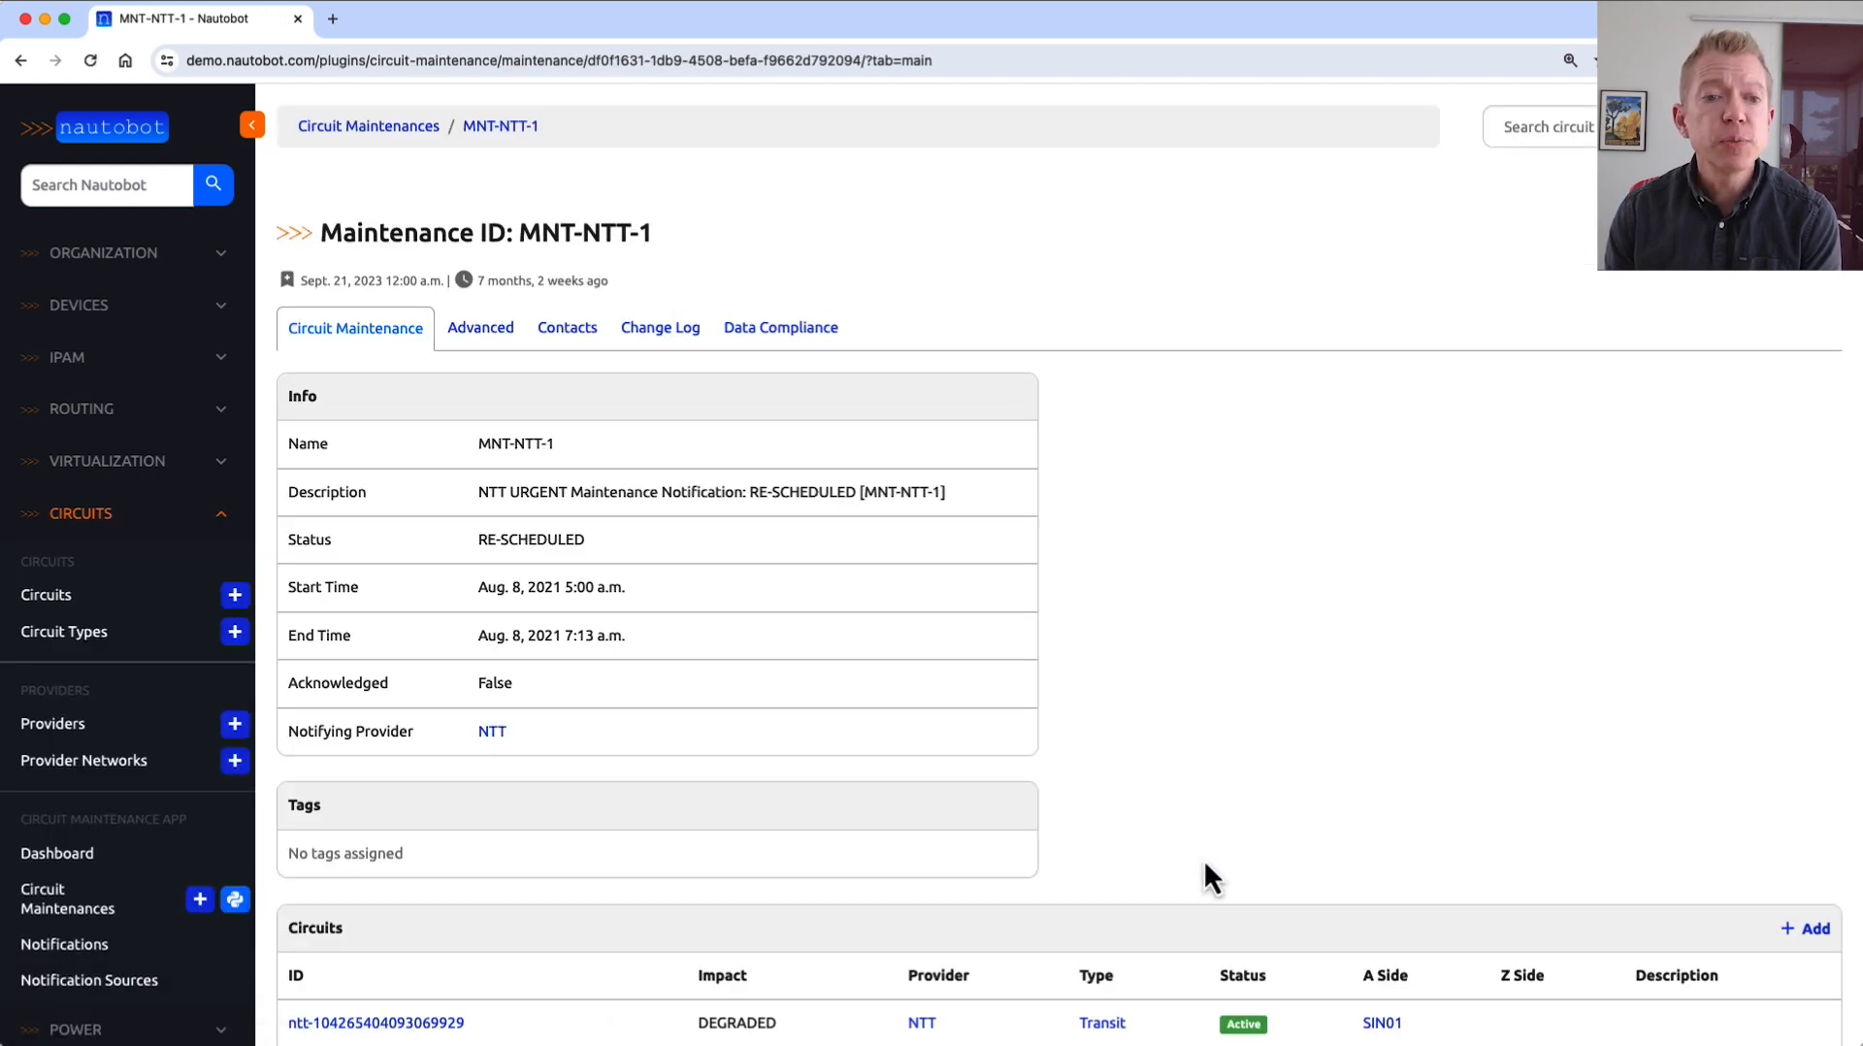
{"action": "scroll", "coordinate": [1205, 863], "scroll_direction": "down", "scroll_amount": 3}
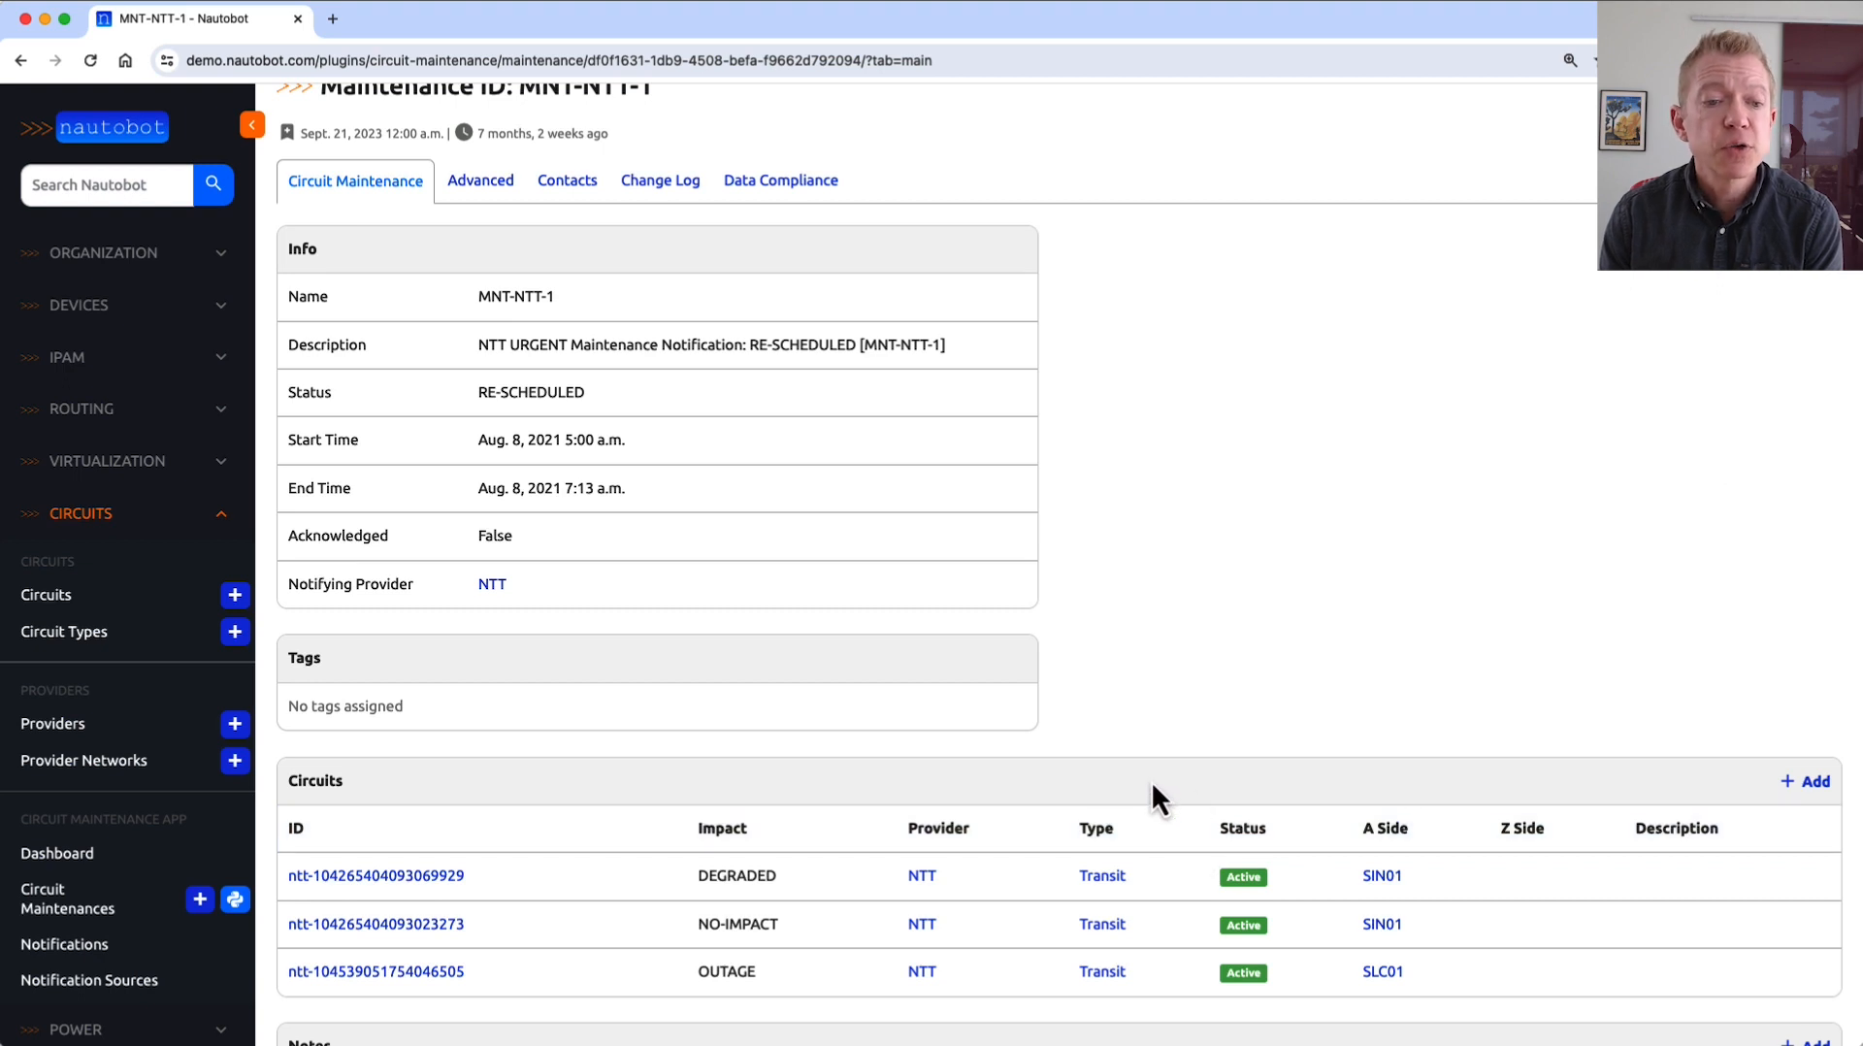
{"action": "scroll", "coordinate": [1100, 741], "scroll_direction": "down", "scroll_amount": 1}
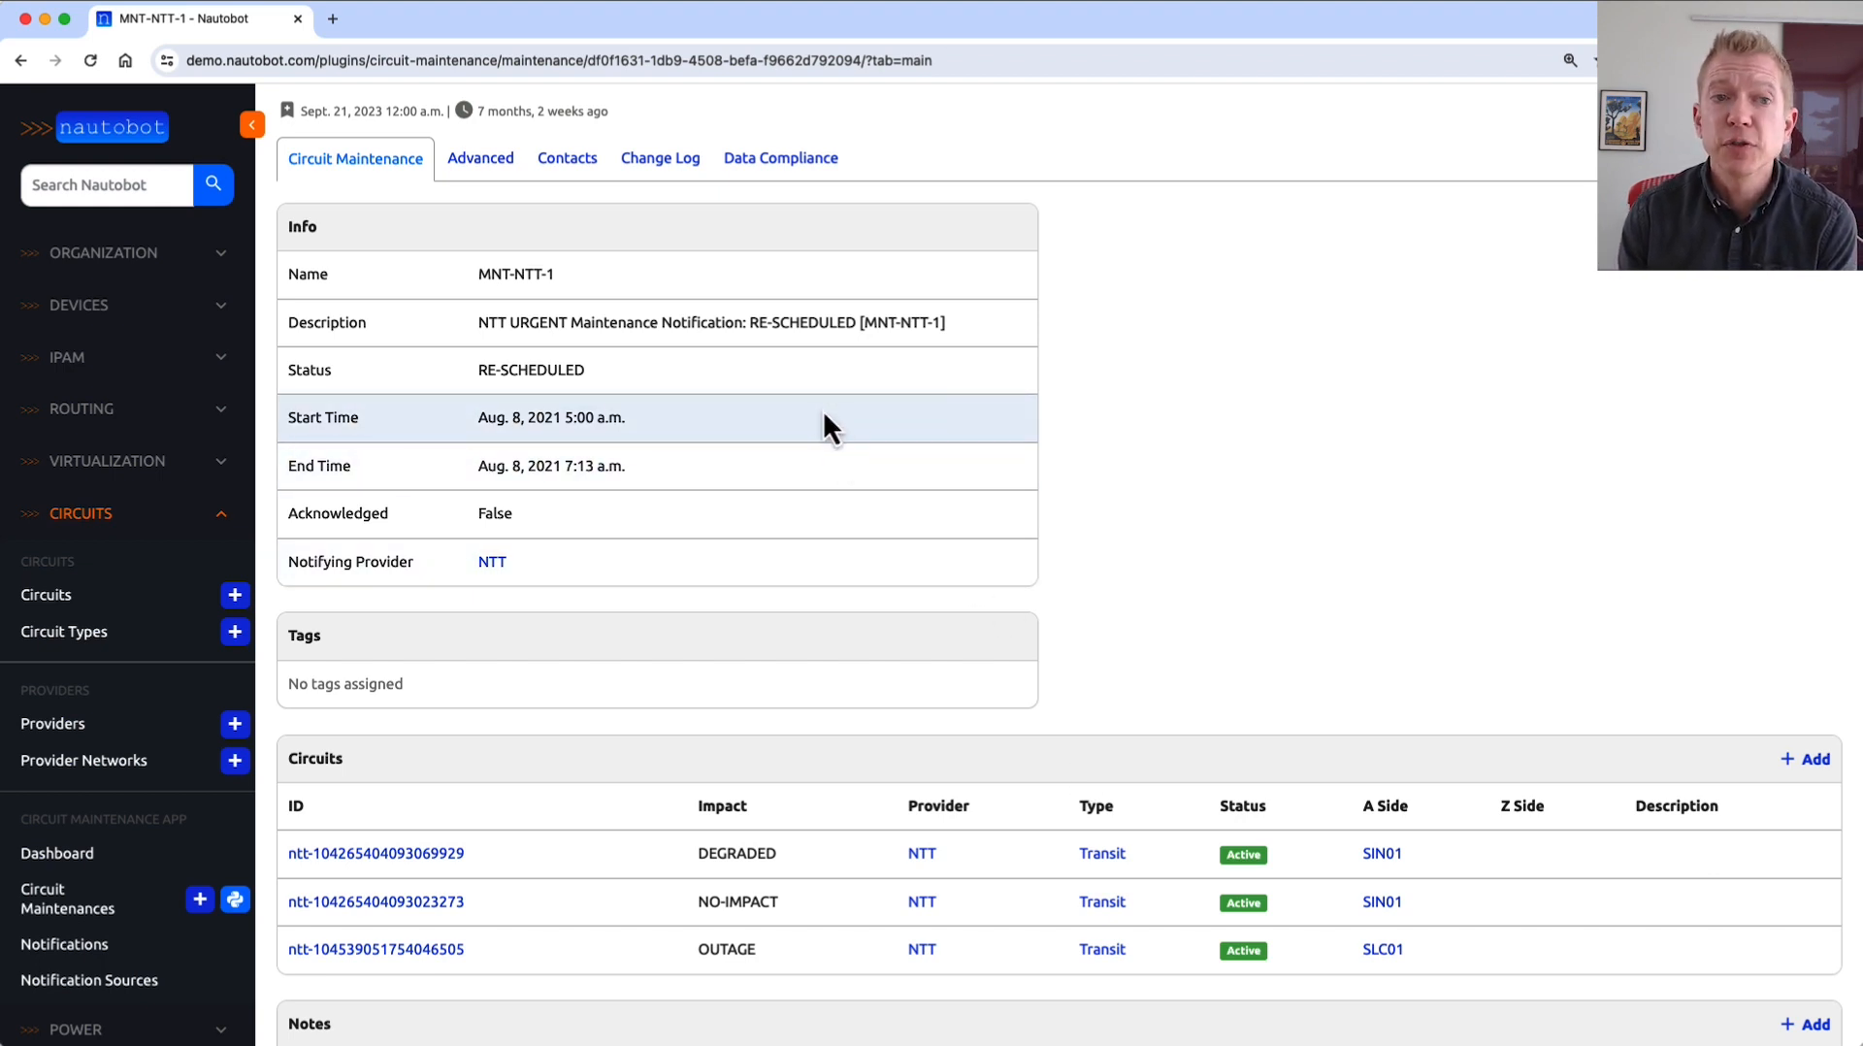
{"action": "left_click", "coordinate": [20, 61]}
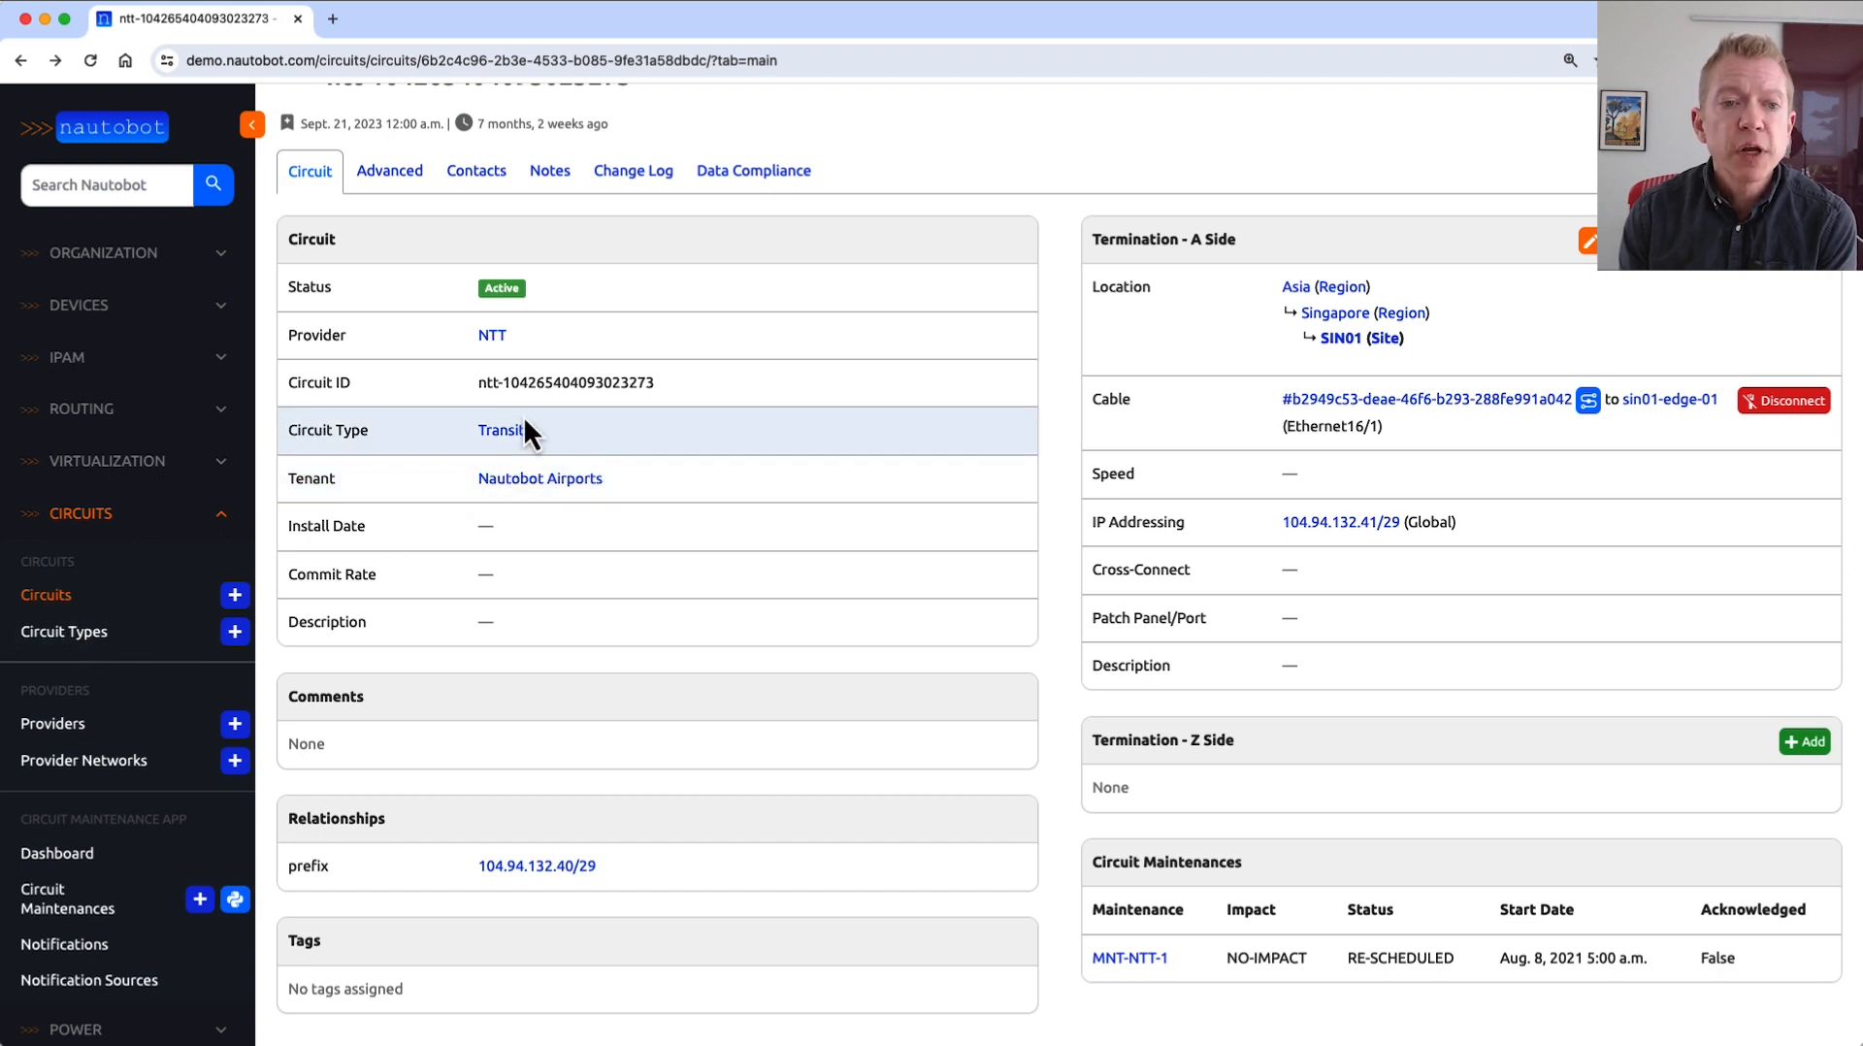
Open the circuit types, select Transit, and look through the circuits assigned to that type.
{"action": "left_click", "coordinate": [75, 636]}
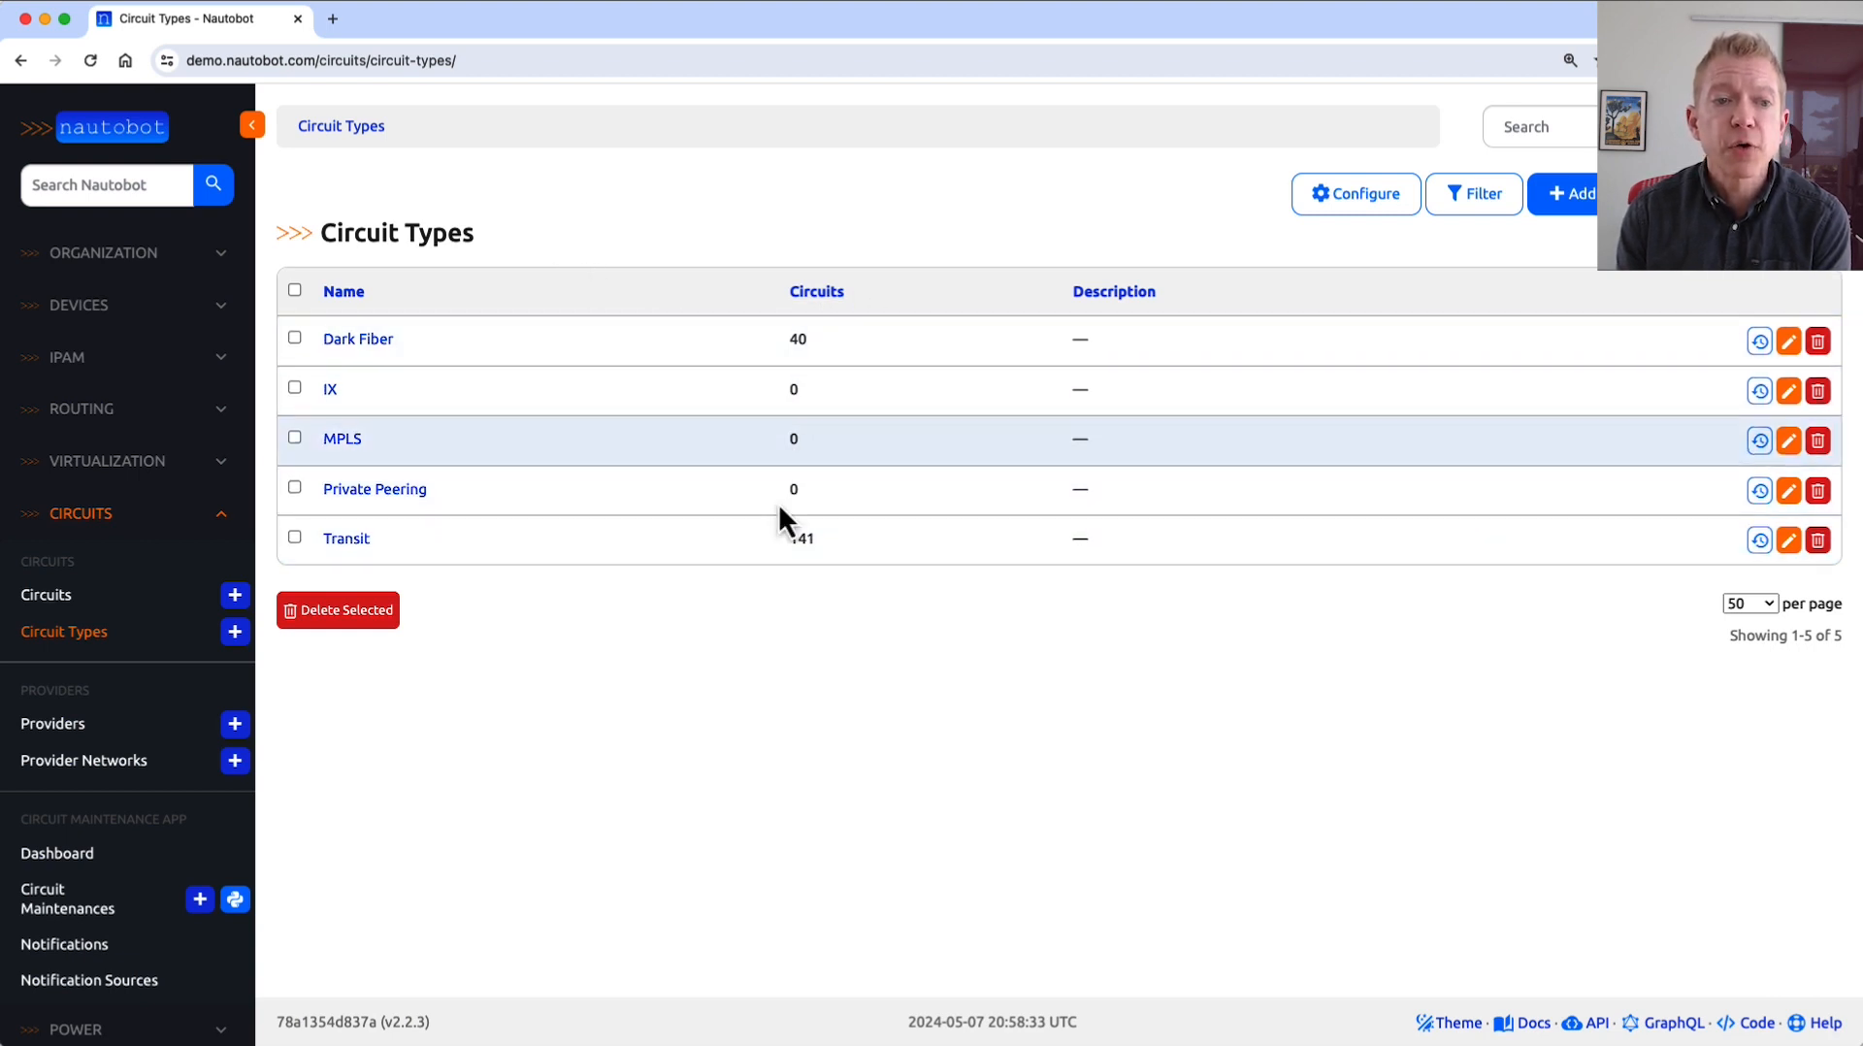
{"action": "left_click", "coordinate": [347, 540]}
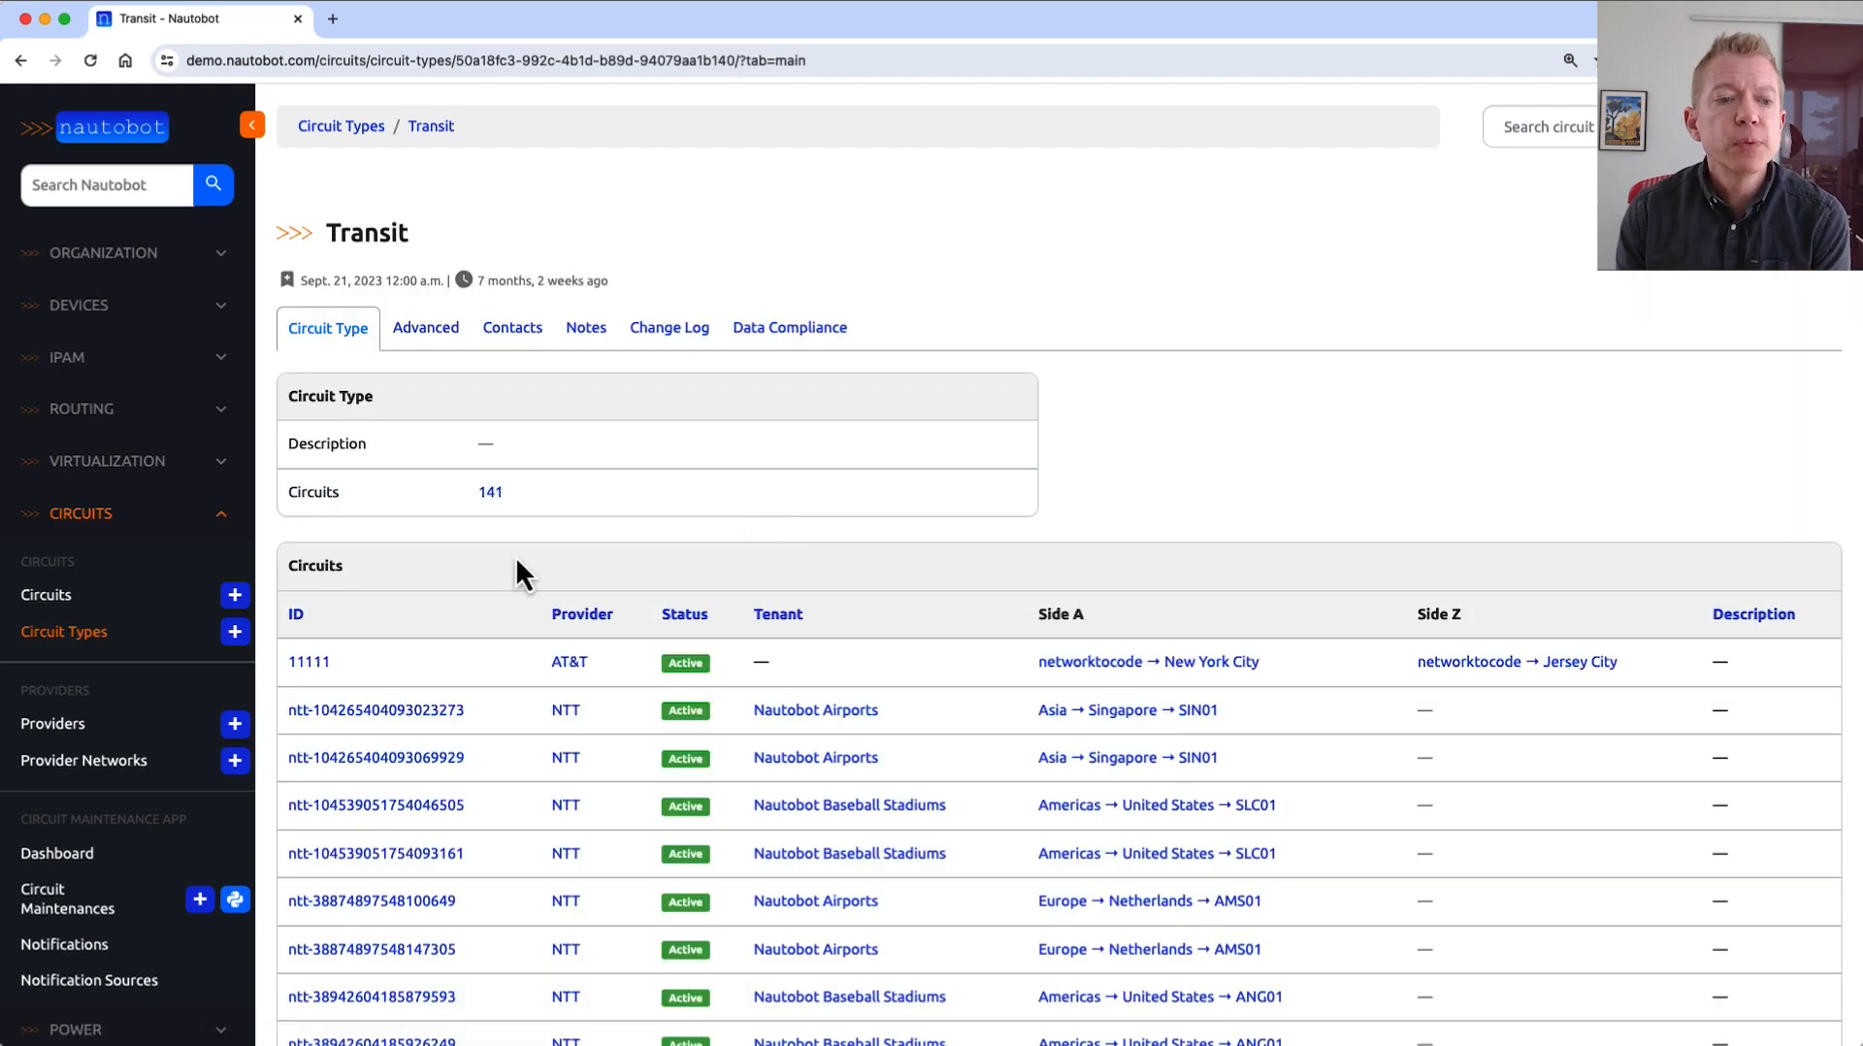
{"action": "scroll", "coordinate": [522, 551], "scroll_direction": "down", "scroll_amount": 5}
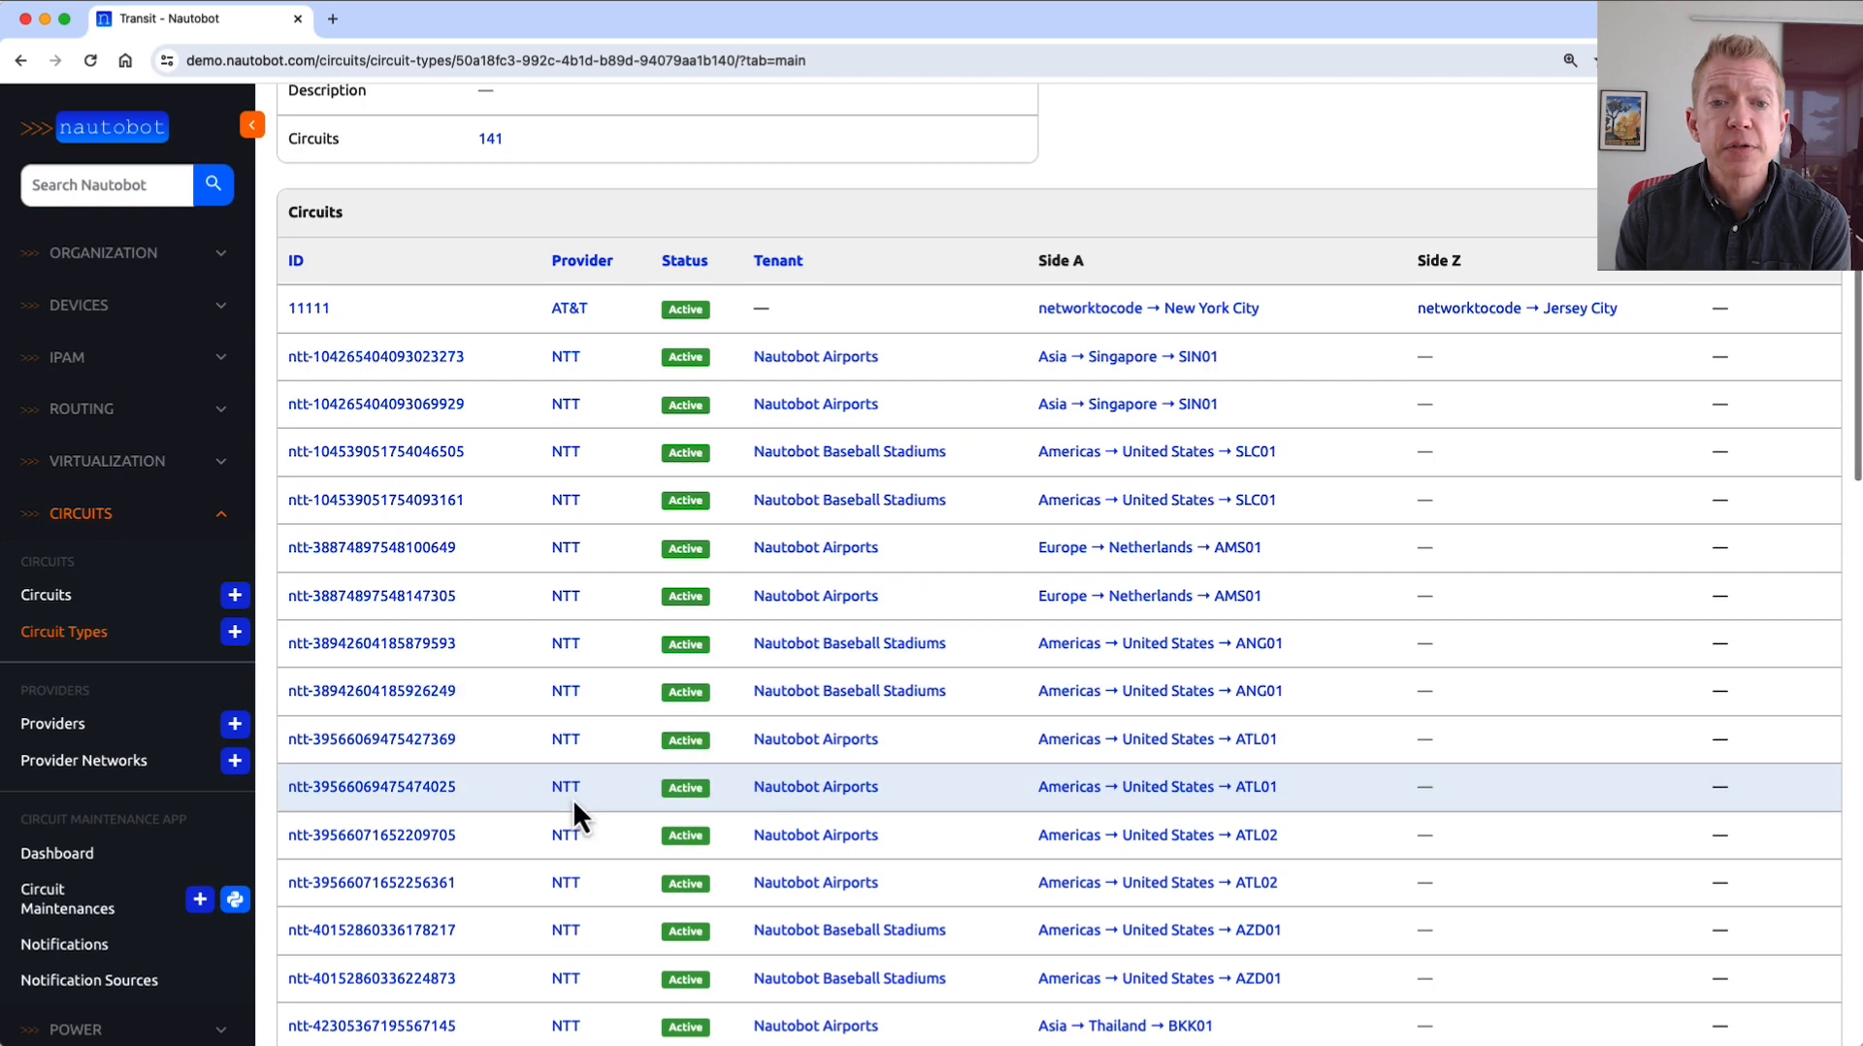
{"action": "scroll", "coordinate": [573, 799], "scroll_direction": "down", "scroll_amount": 5}
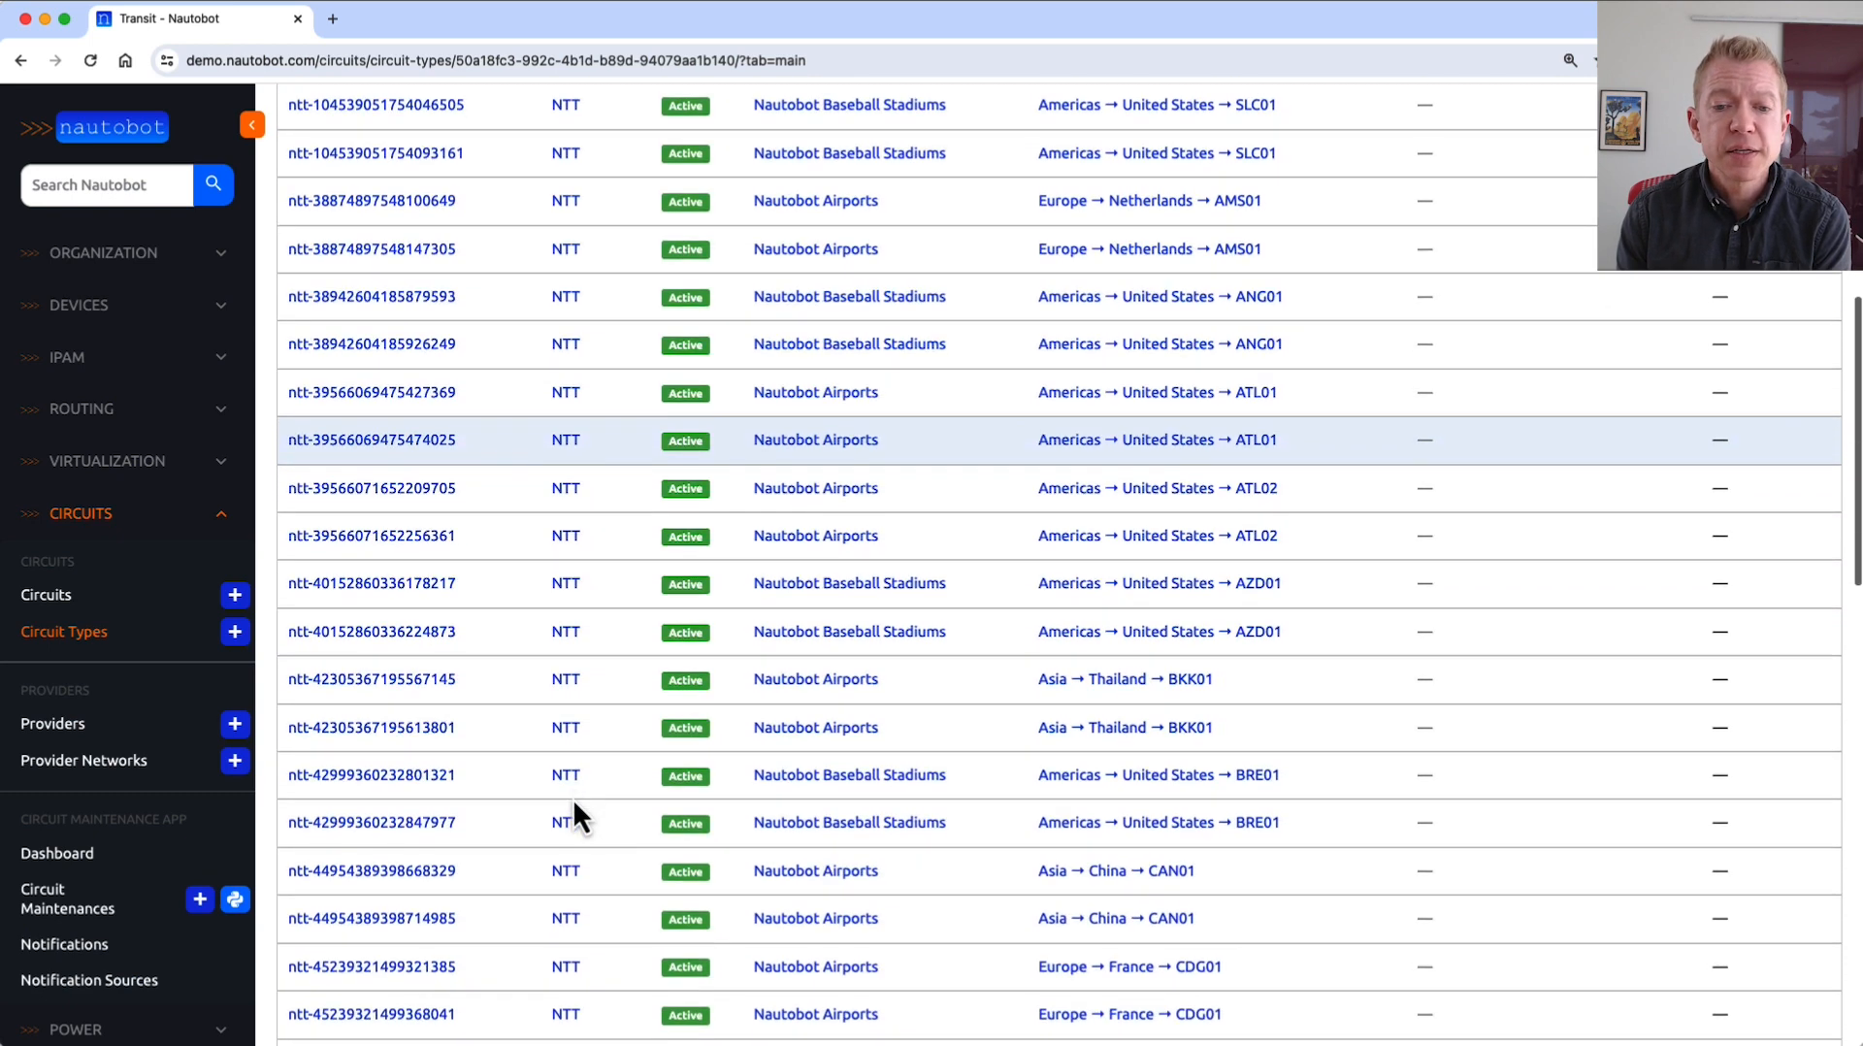
{"action": "scroll", "coordinate": [573, 799], "scroll_direction": "up", "scroll_amount": 10}
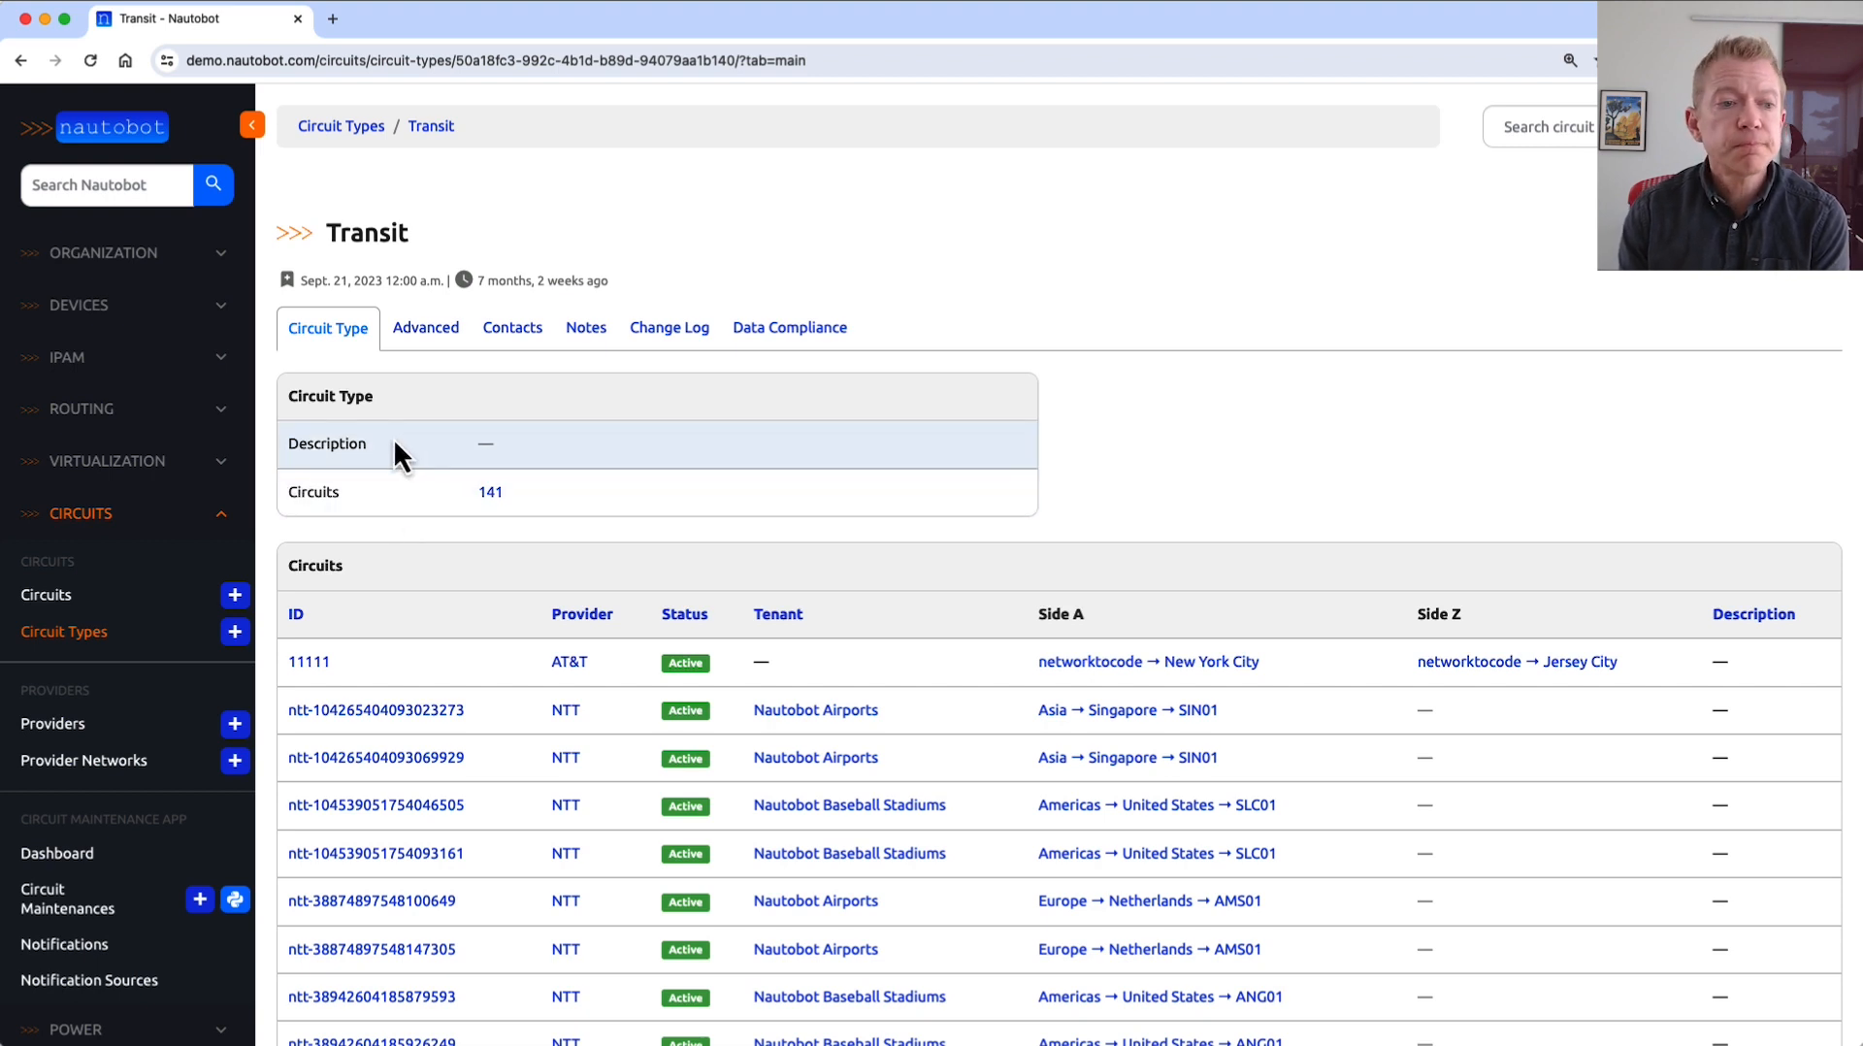
Open the providers list, select NTT, and examine its provider details, custom fields and circuits.
{"action": "left_click", "coordinate": [56, 736]}
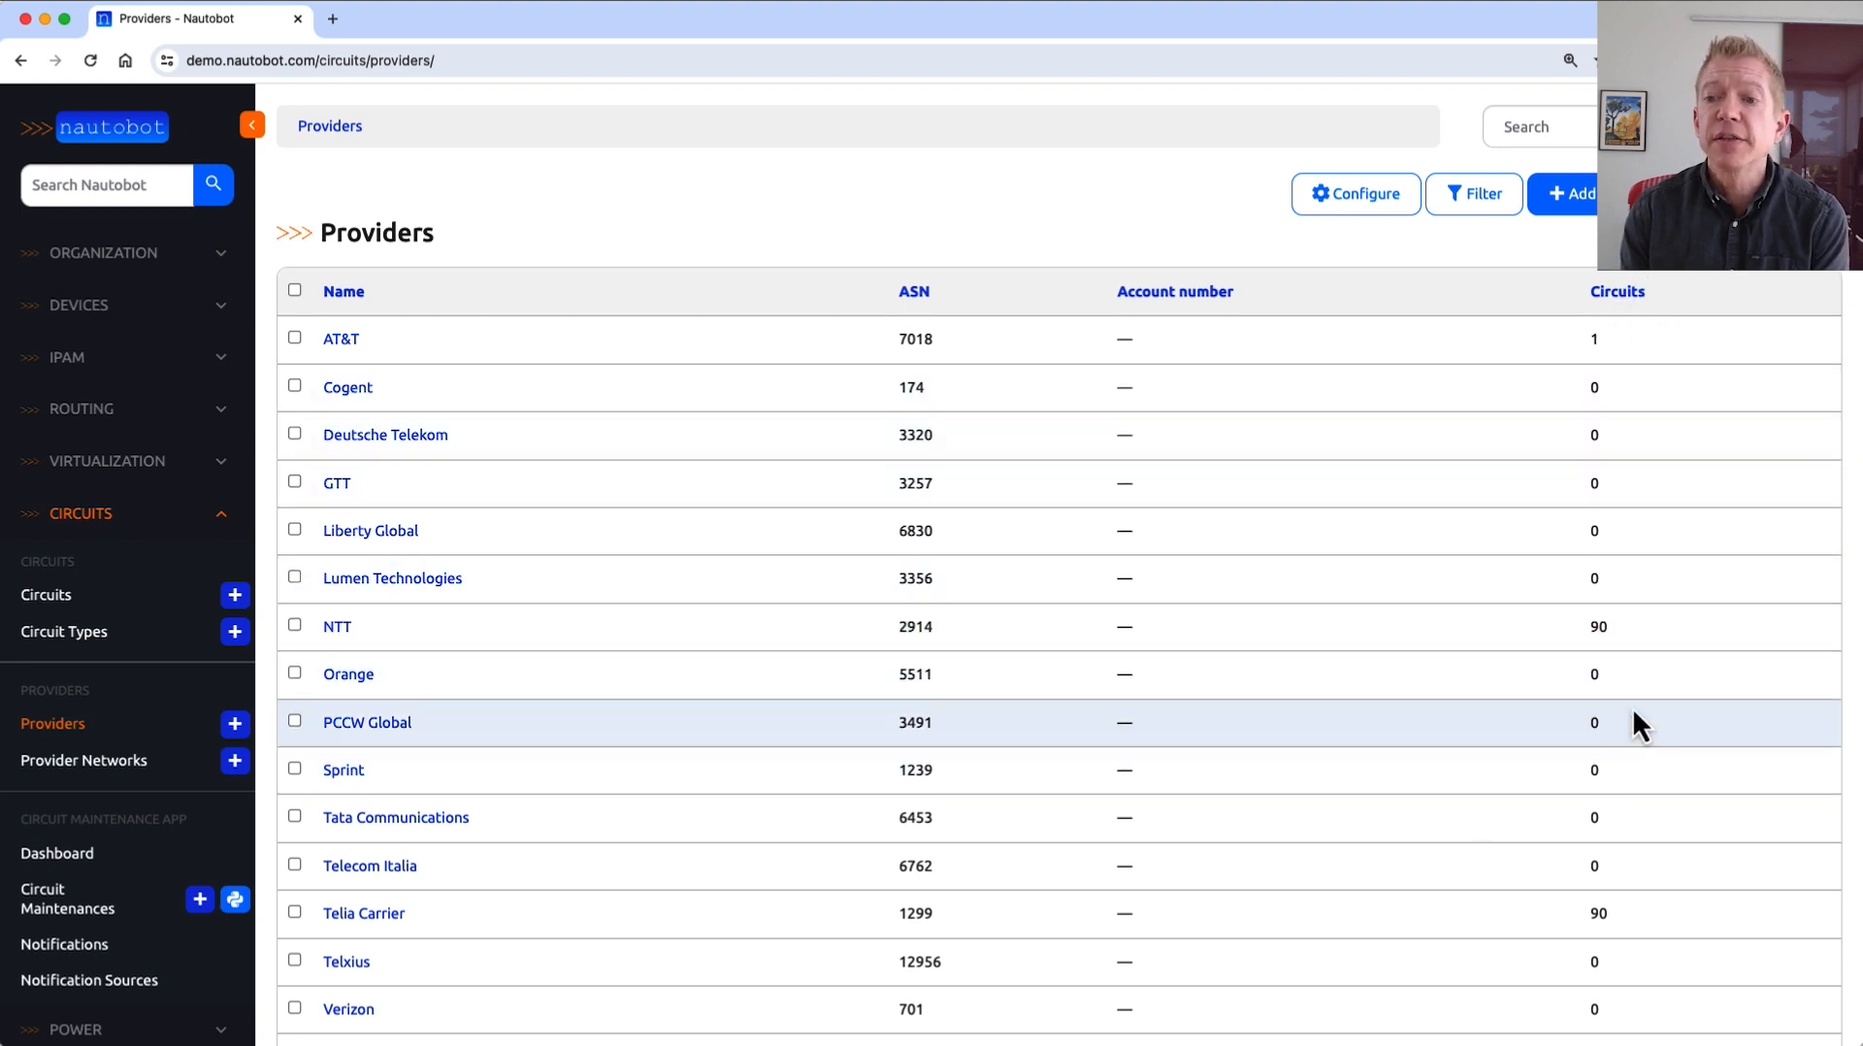
{"action": "left_click", "coordinate": [339, 629]}
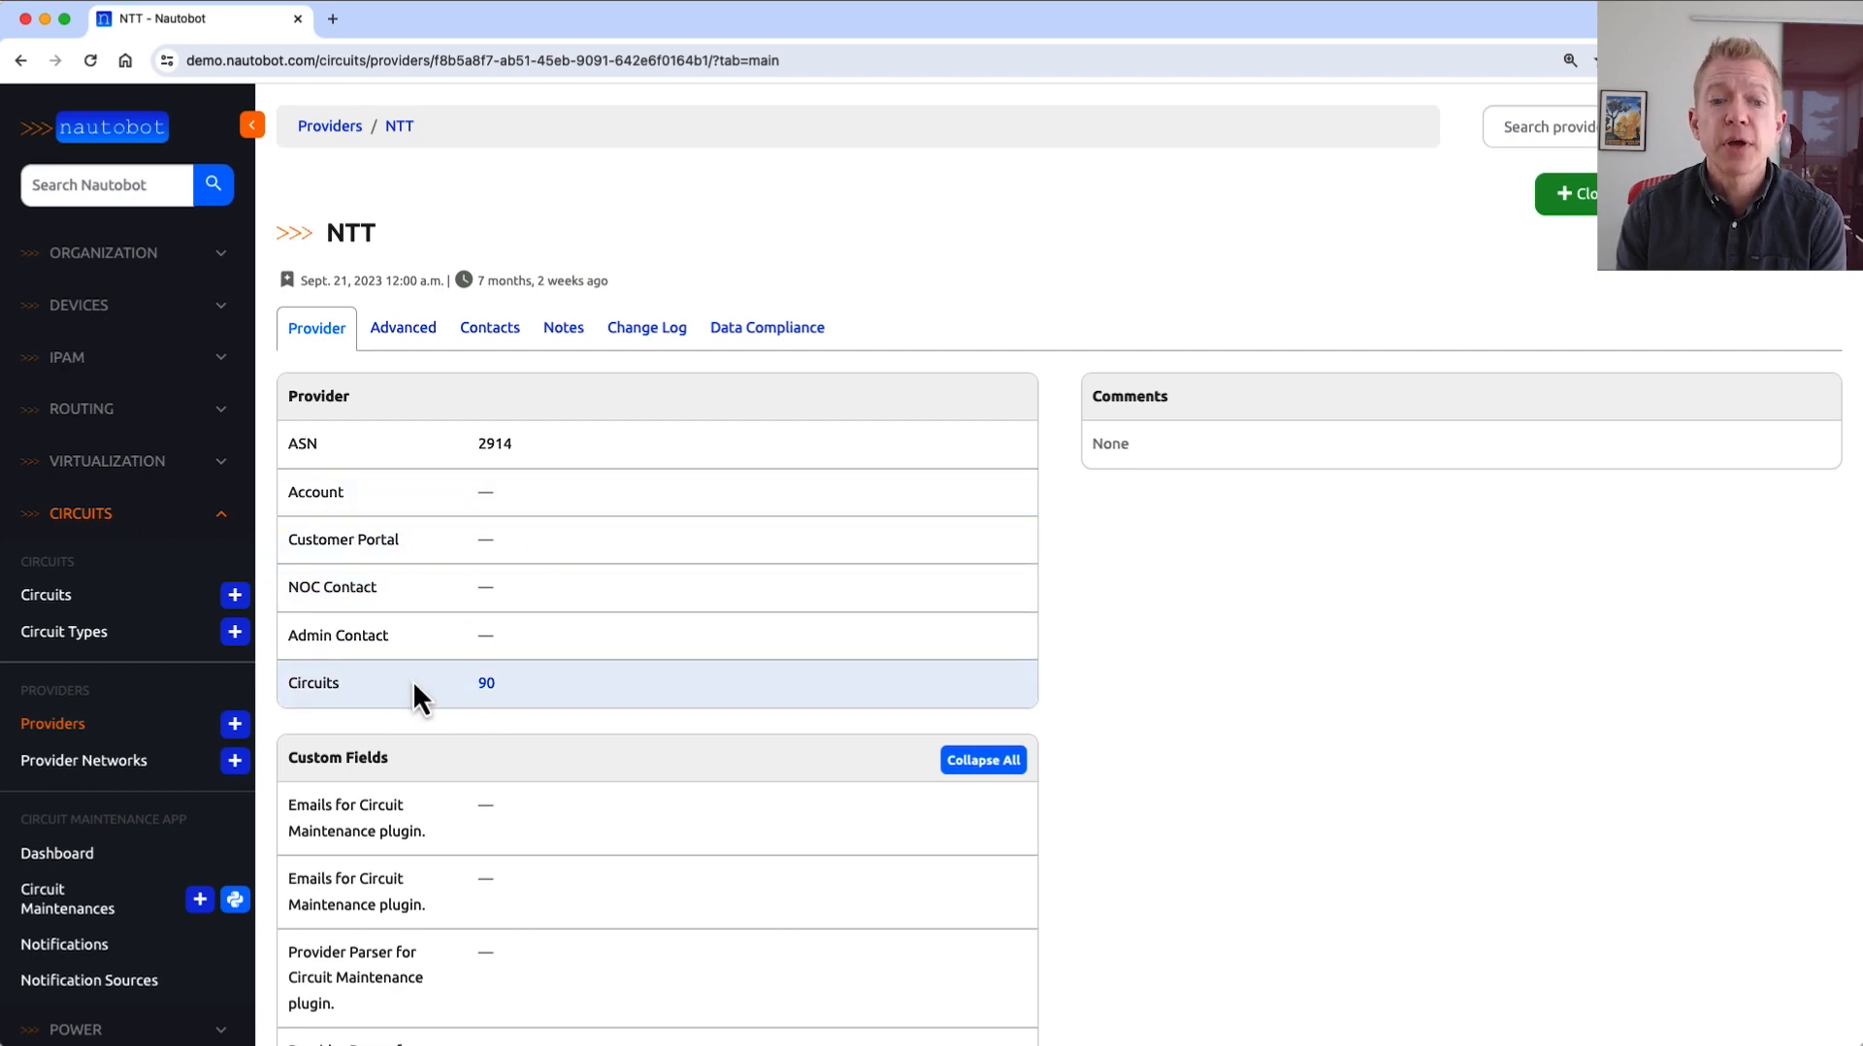
{"action": "scroll", "coordinate": [412, 679], "scroll_direction": "down", "scroll_amount": 9}
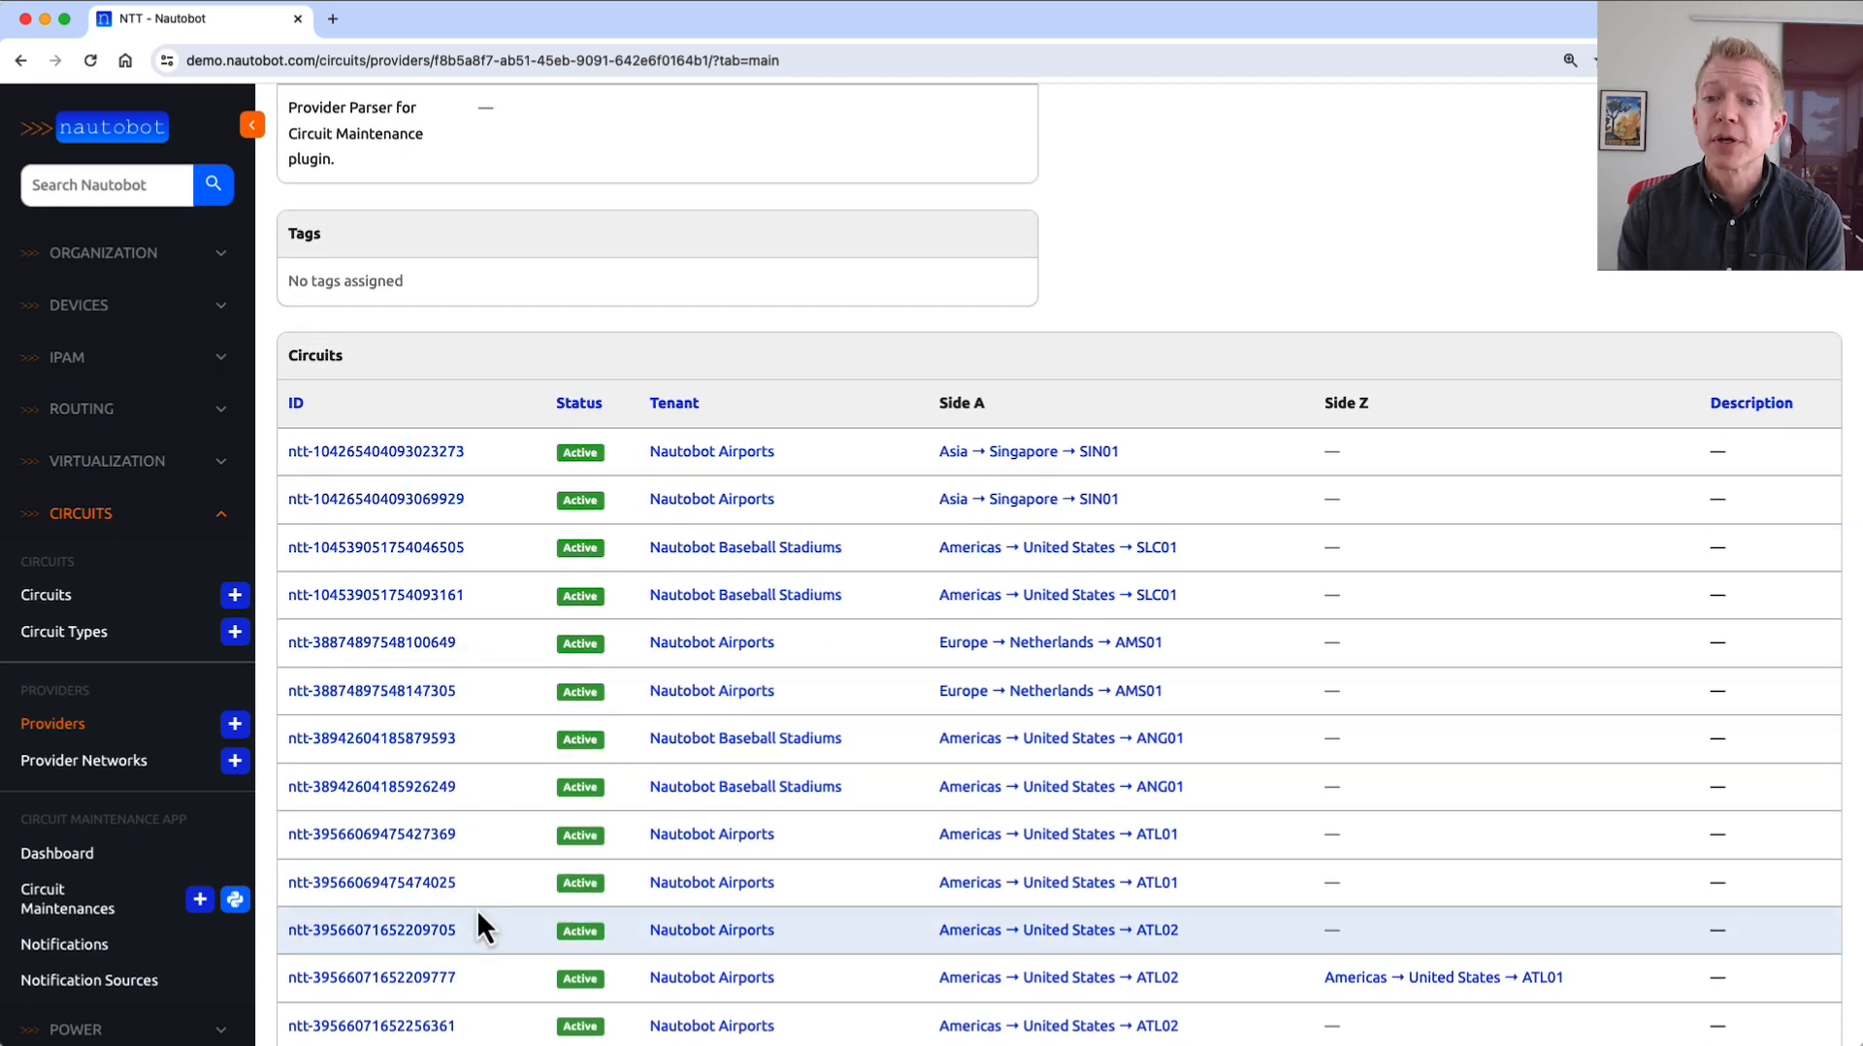
{"action": "scroll", "coordinate": [477, 917], "scroll_direction": "up", "scroll_amount": 7}
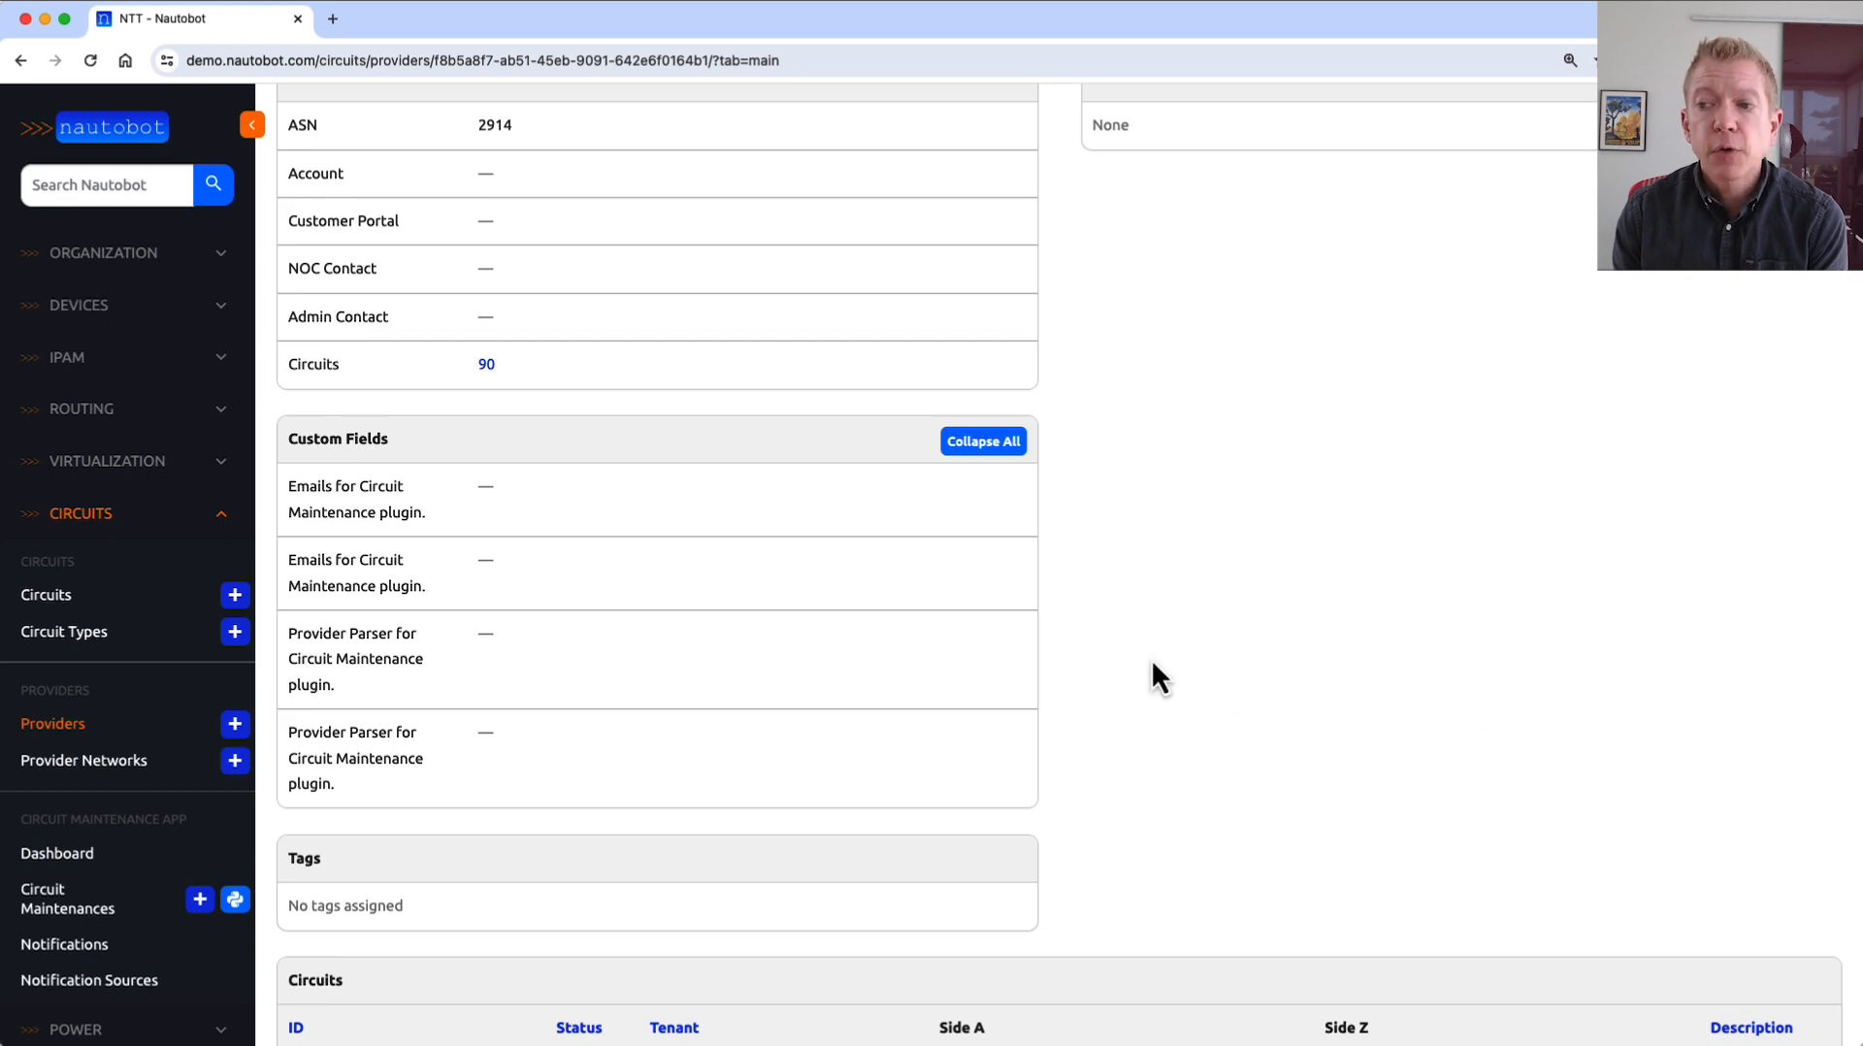
Start adding a new circuit with provider AT&T and circuit ID ECKKT-123456-AA.
{"action": "left_click", "coordinate": [70, 602]}
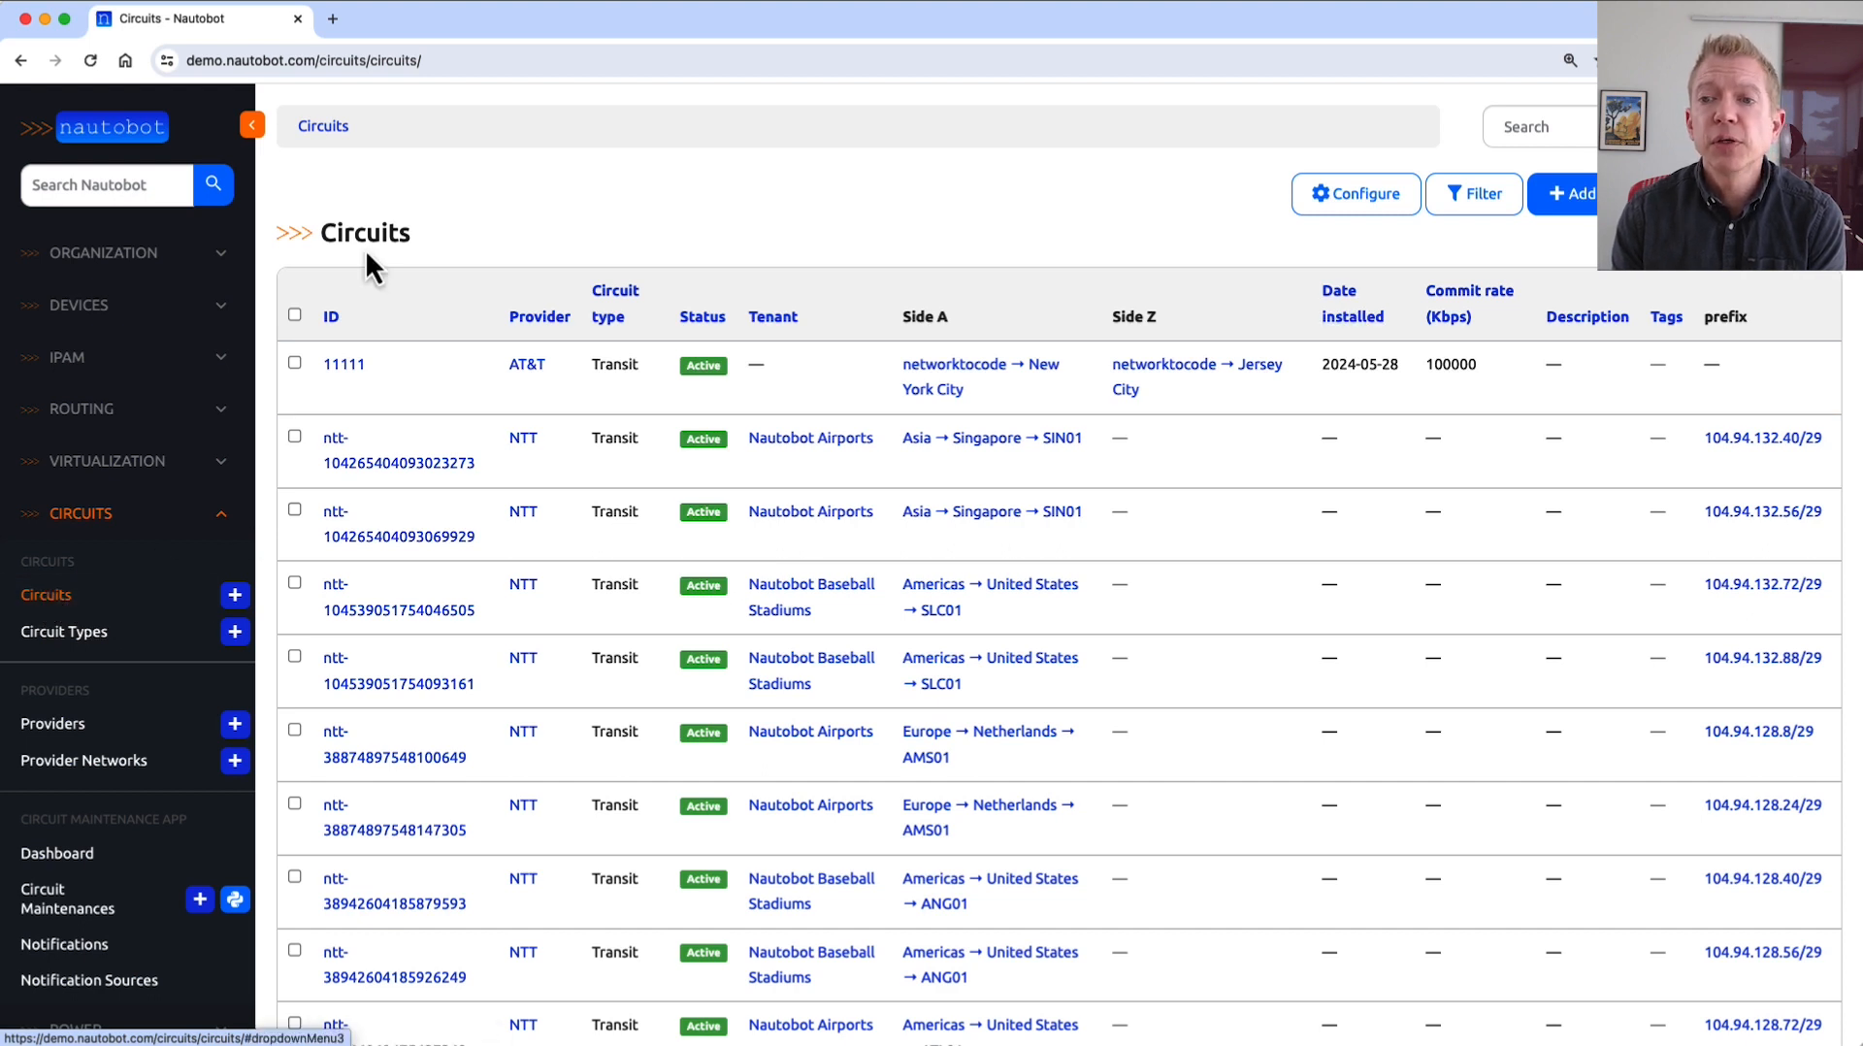
{"action": "left_click", "coordinate": [1572, 196]}
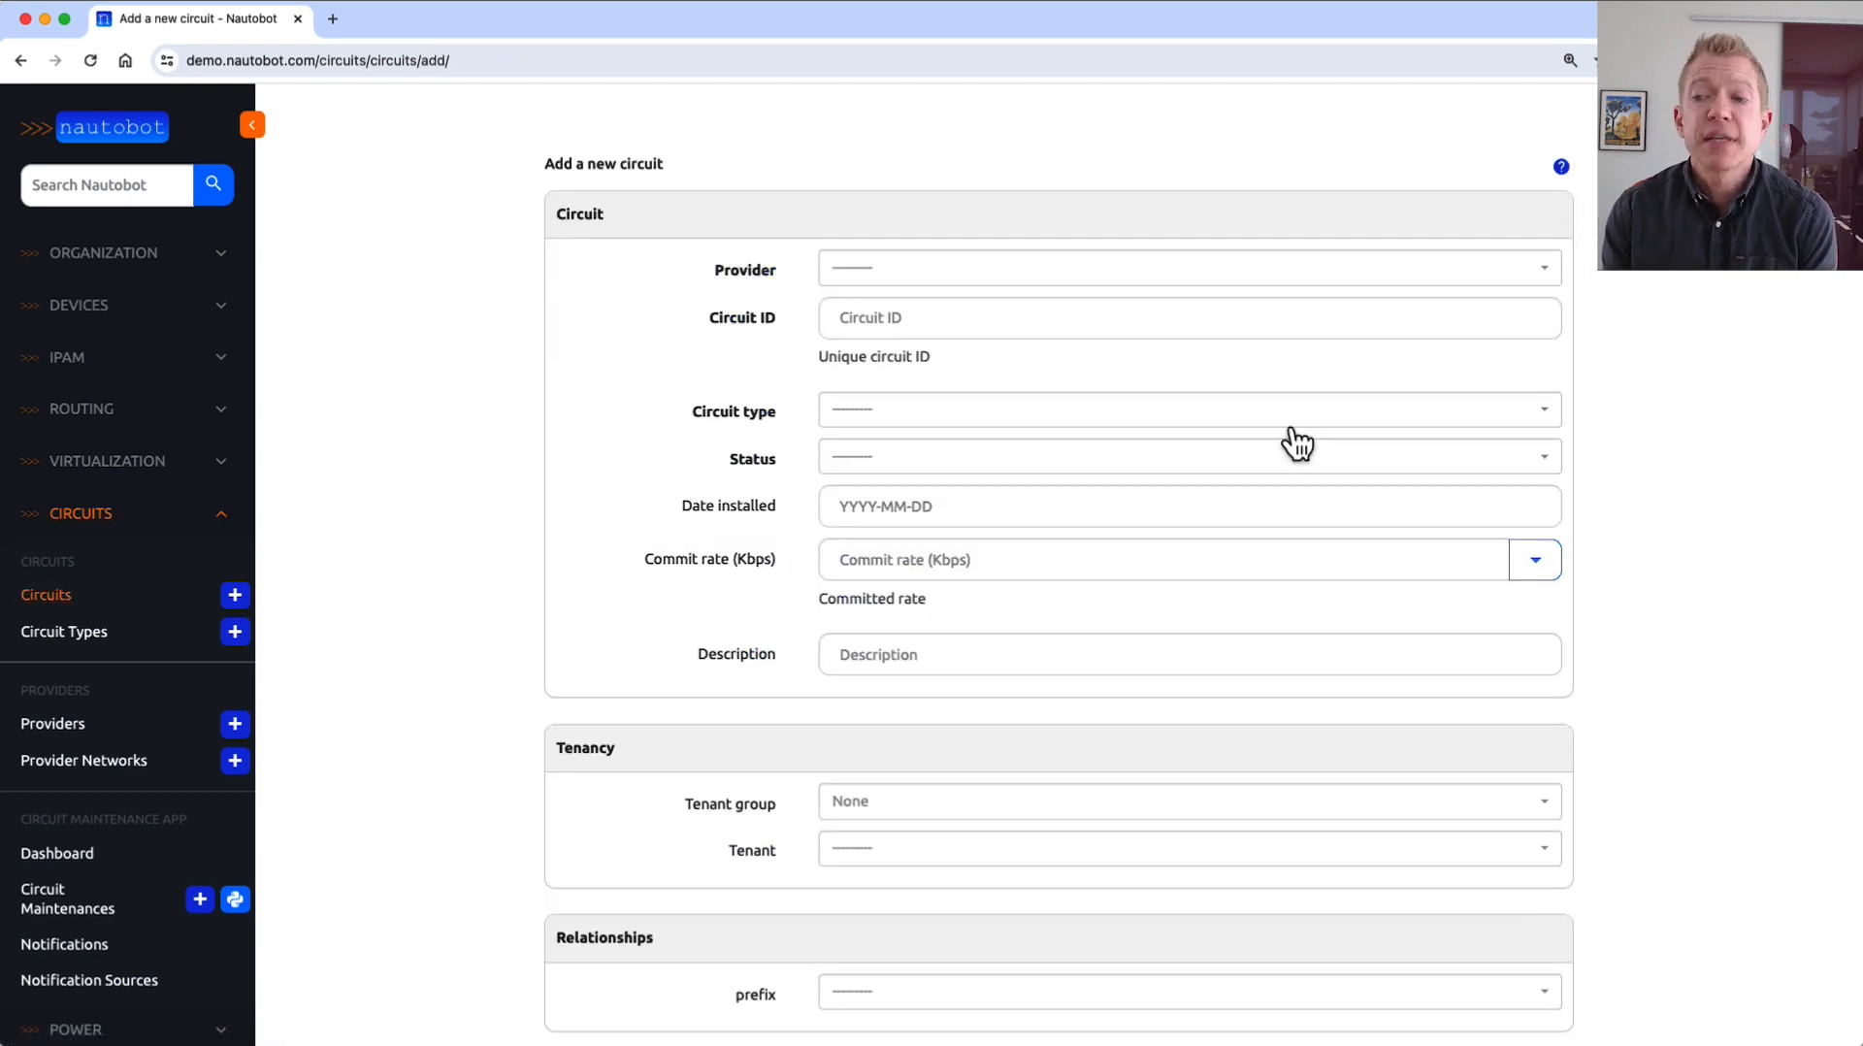
{"action": "left_click", "coordinate": [967, 276]}
{"action": "left_click", "coordinate": [910, 347]}
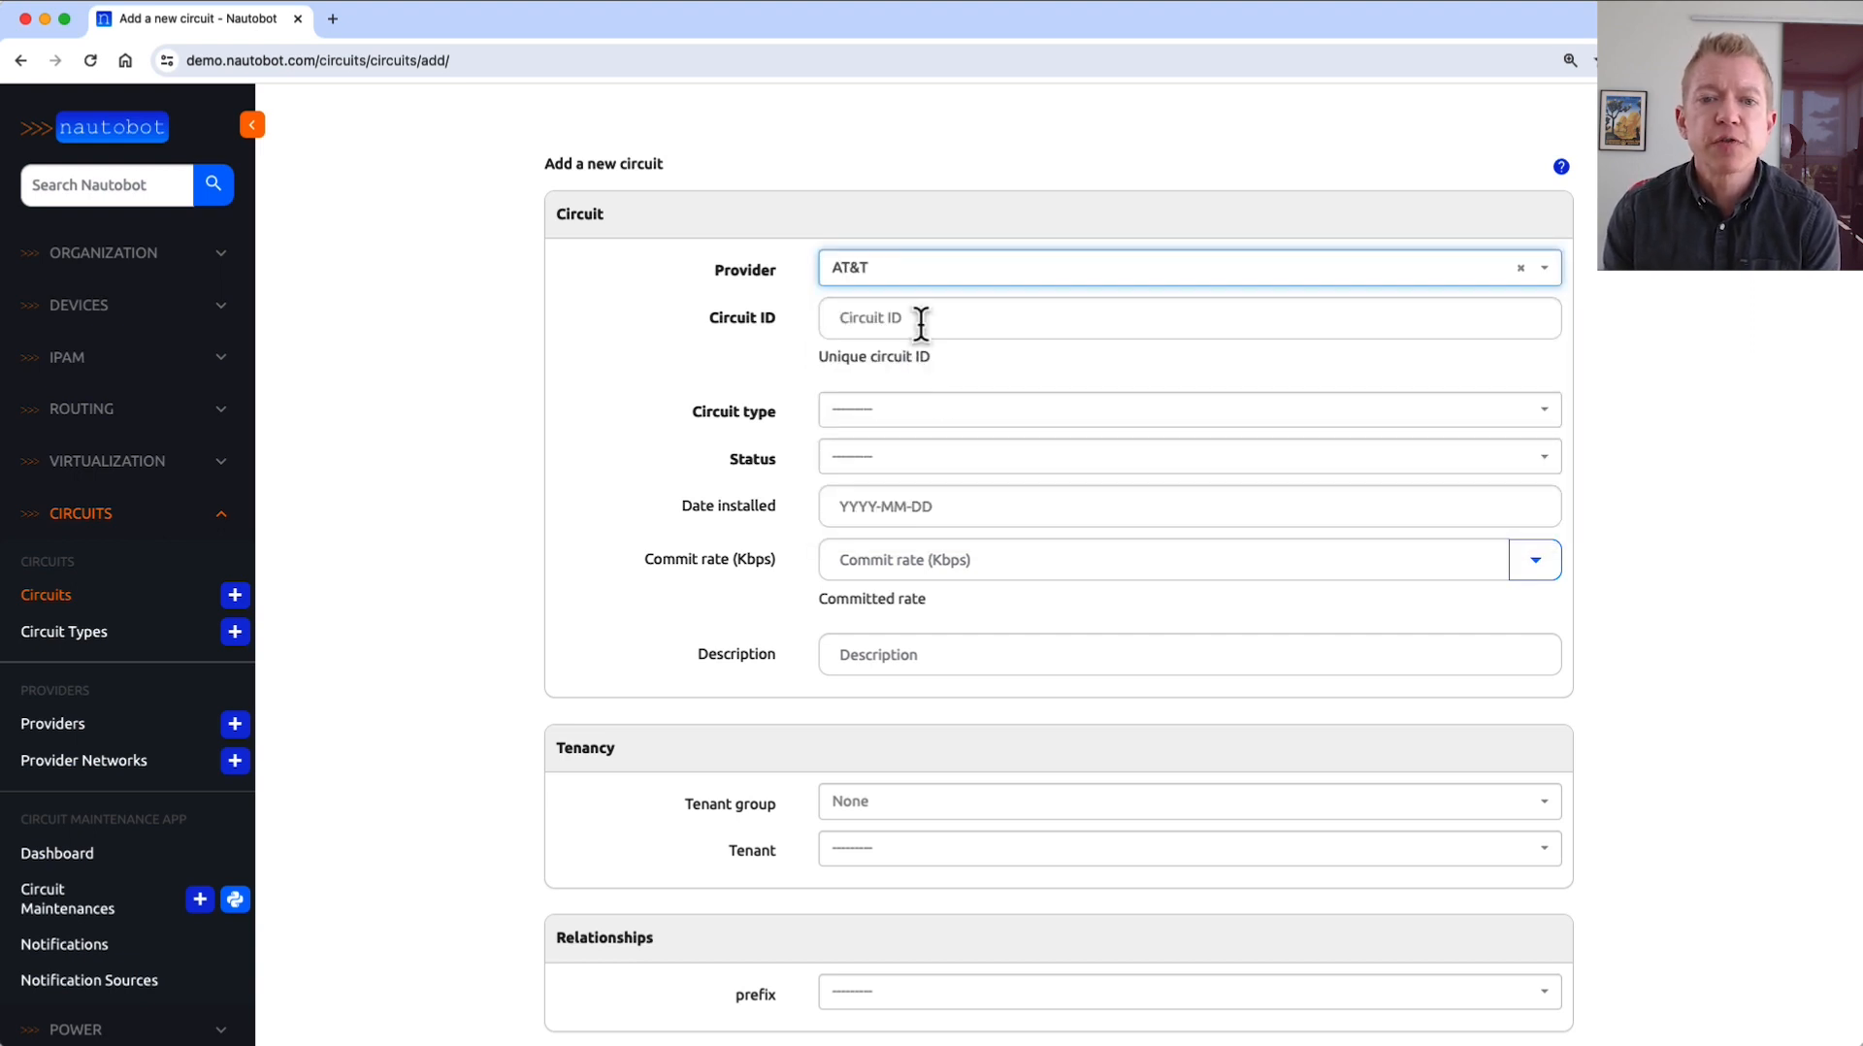
{"action": "left_click", "coordinate": [918, 317]}
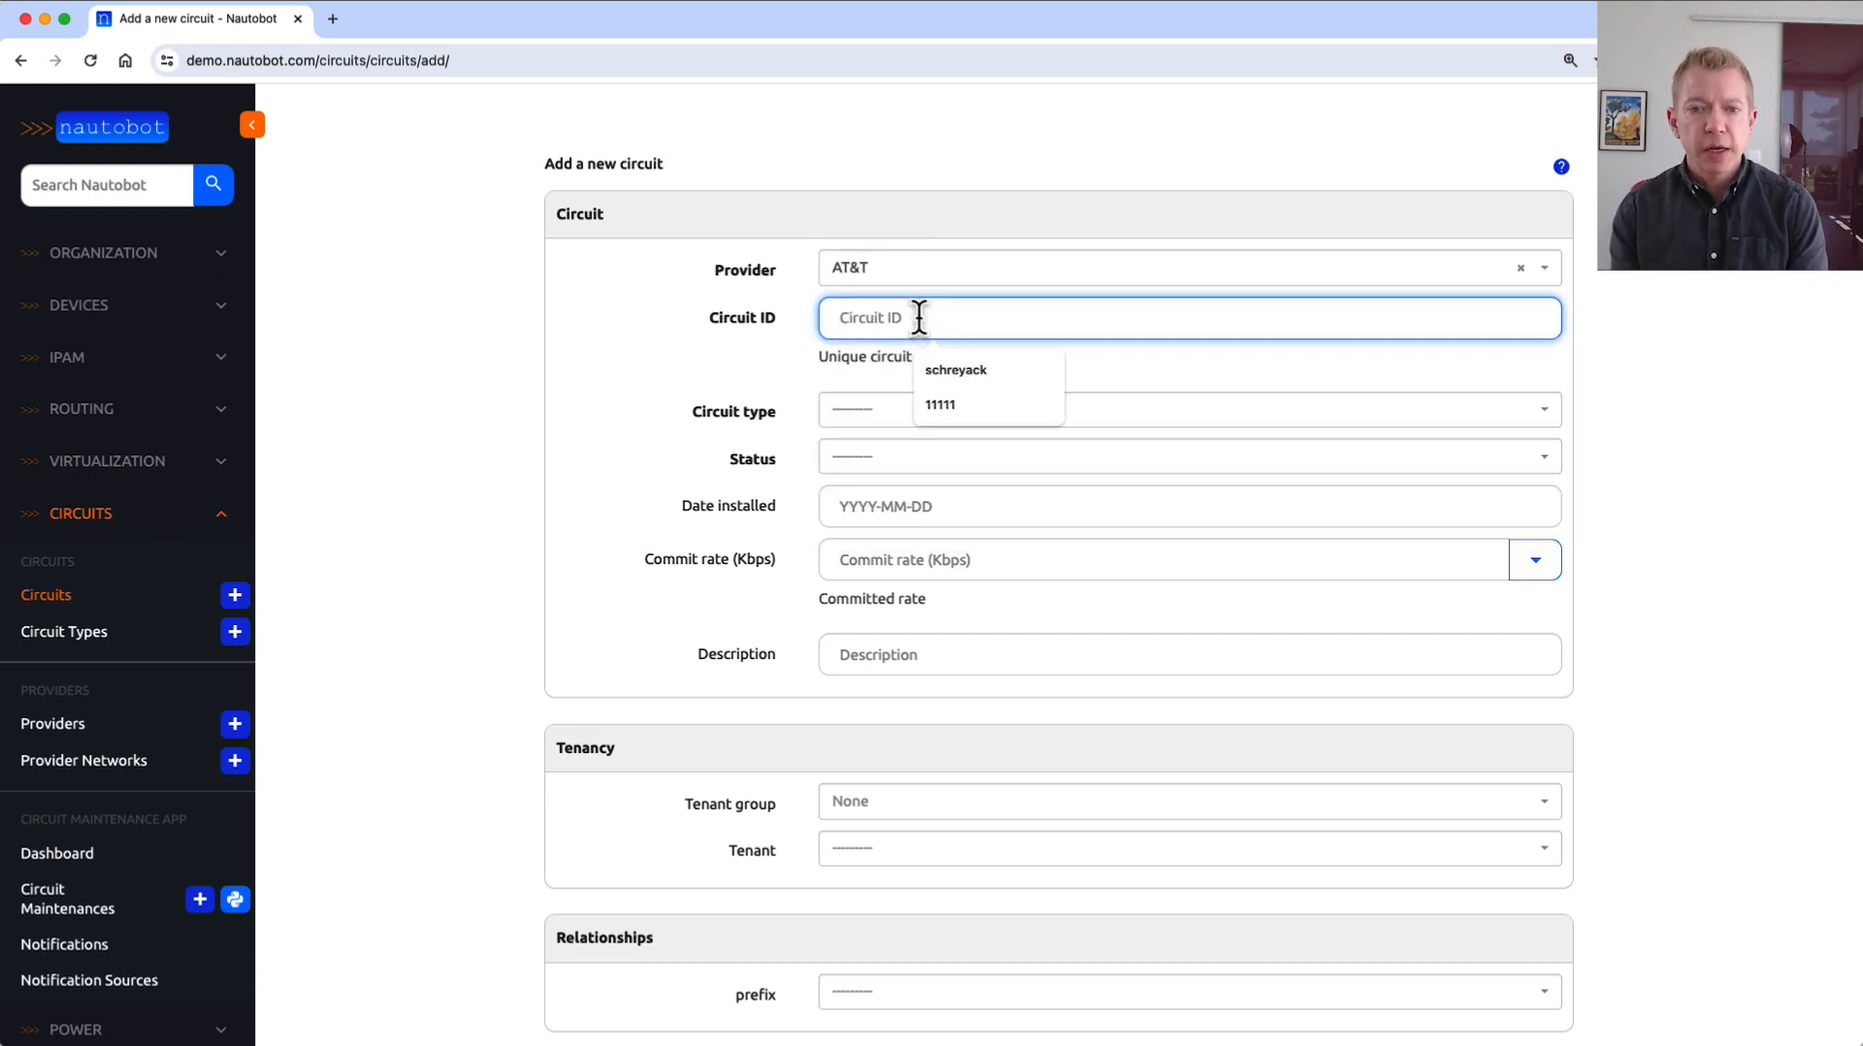
{"action": "type", "text": "ECKKT-123456-AA"}
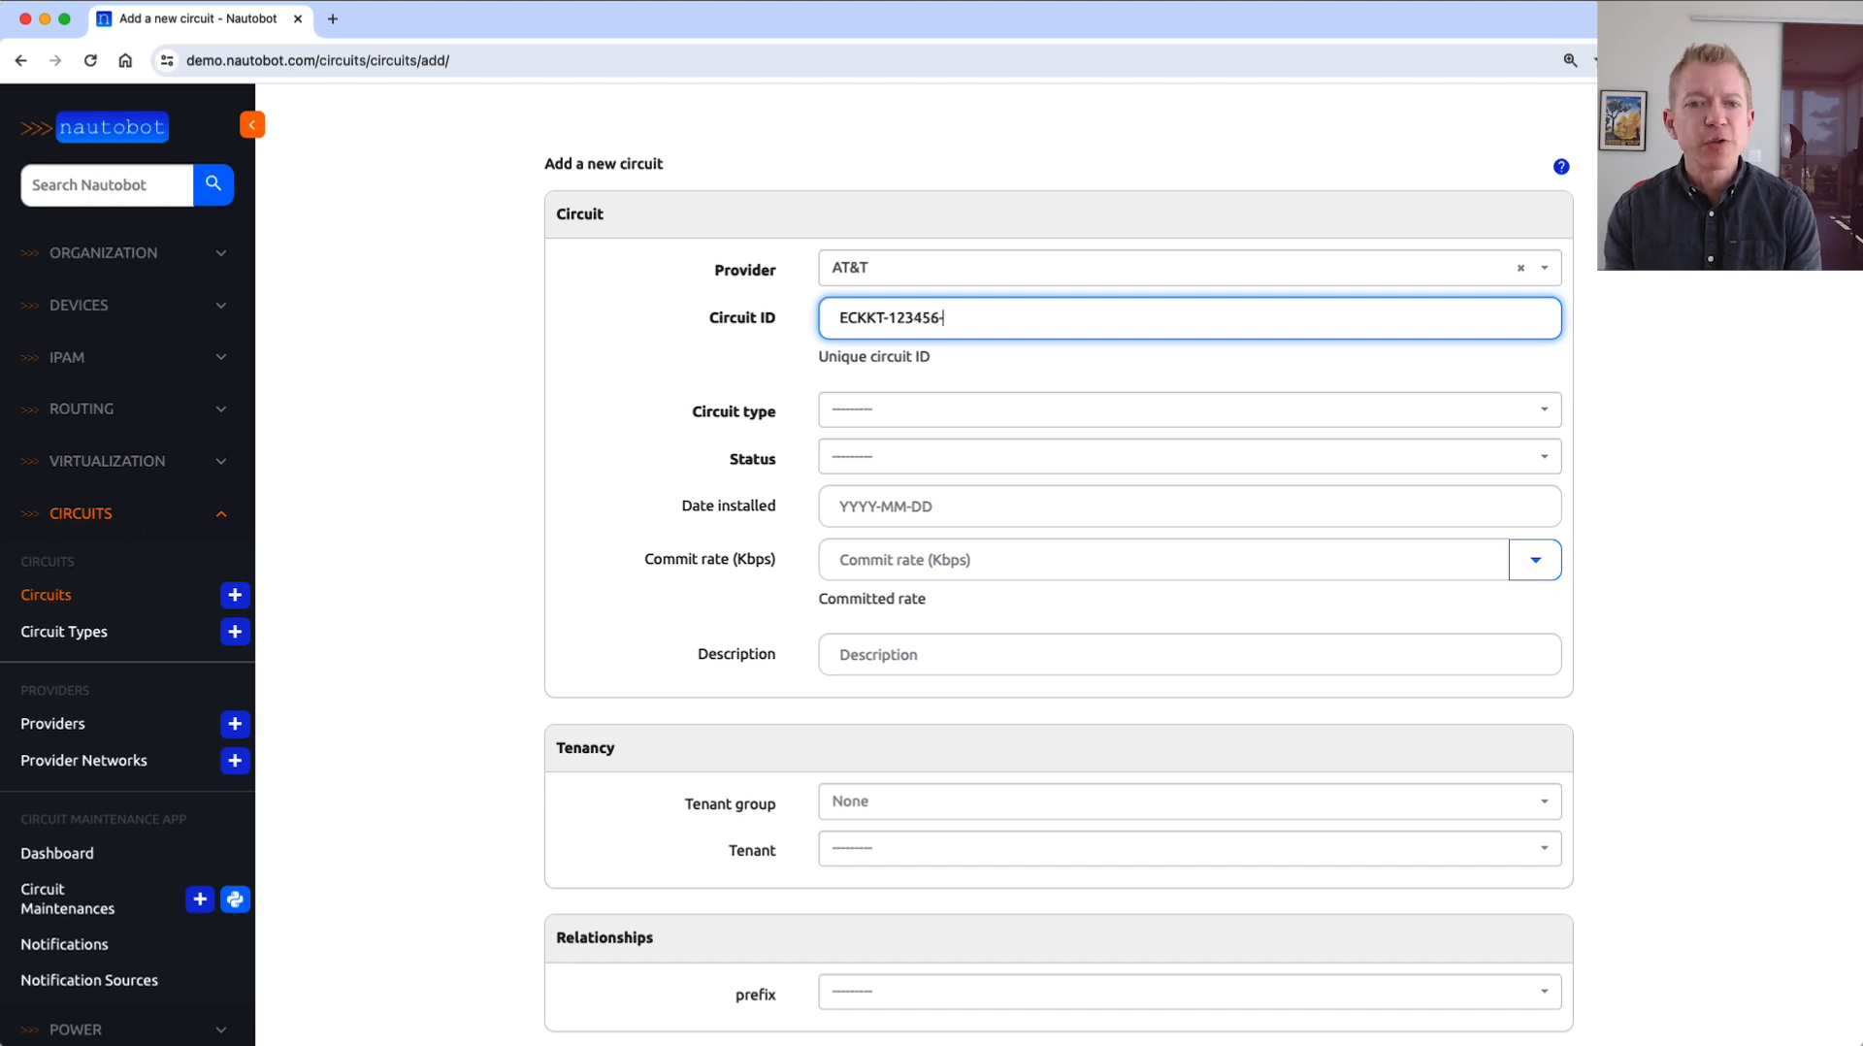
Set the new circuit's type to Transit and its status to Planned.
{"action": "left_click", "coordinate": [863, 427]}
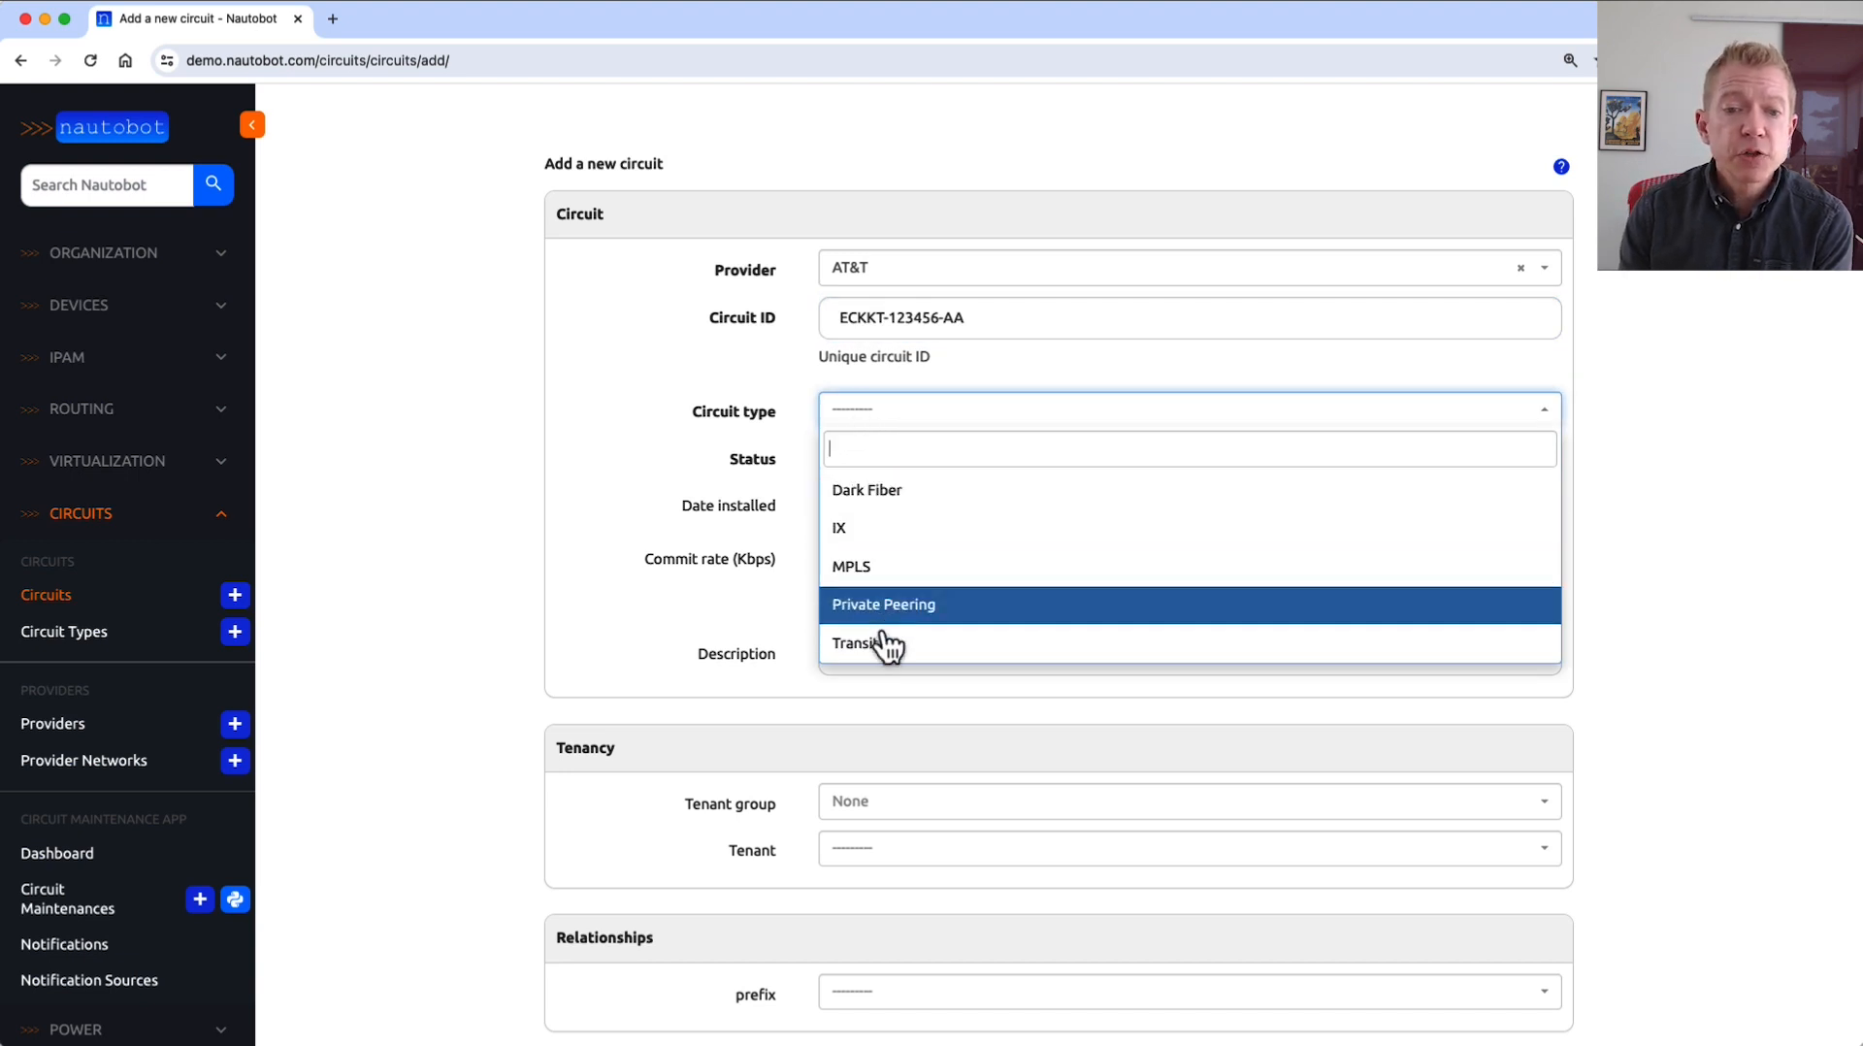
{"action": "left_click", "coordinate": [875, 643]}
{"action": "left_click", "coordinate": [885, 460]}
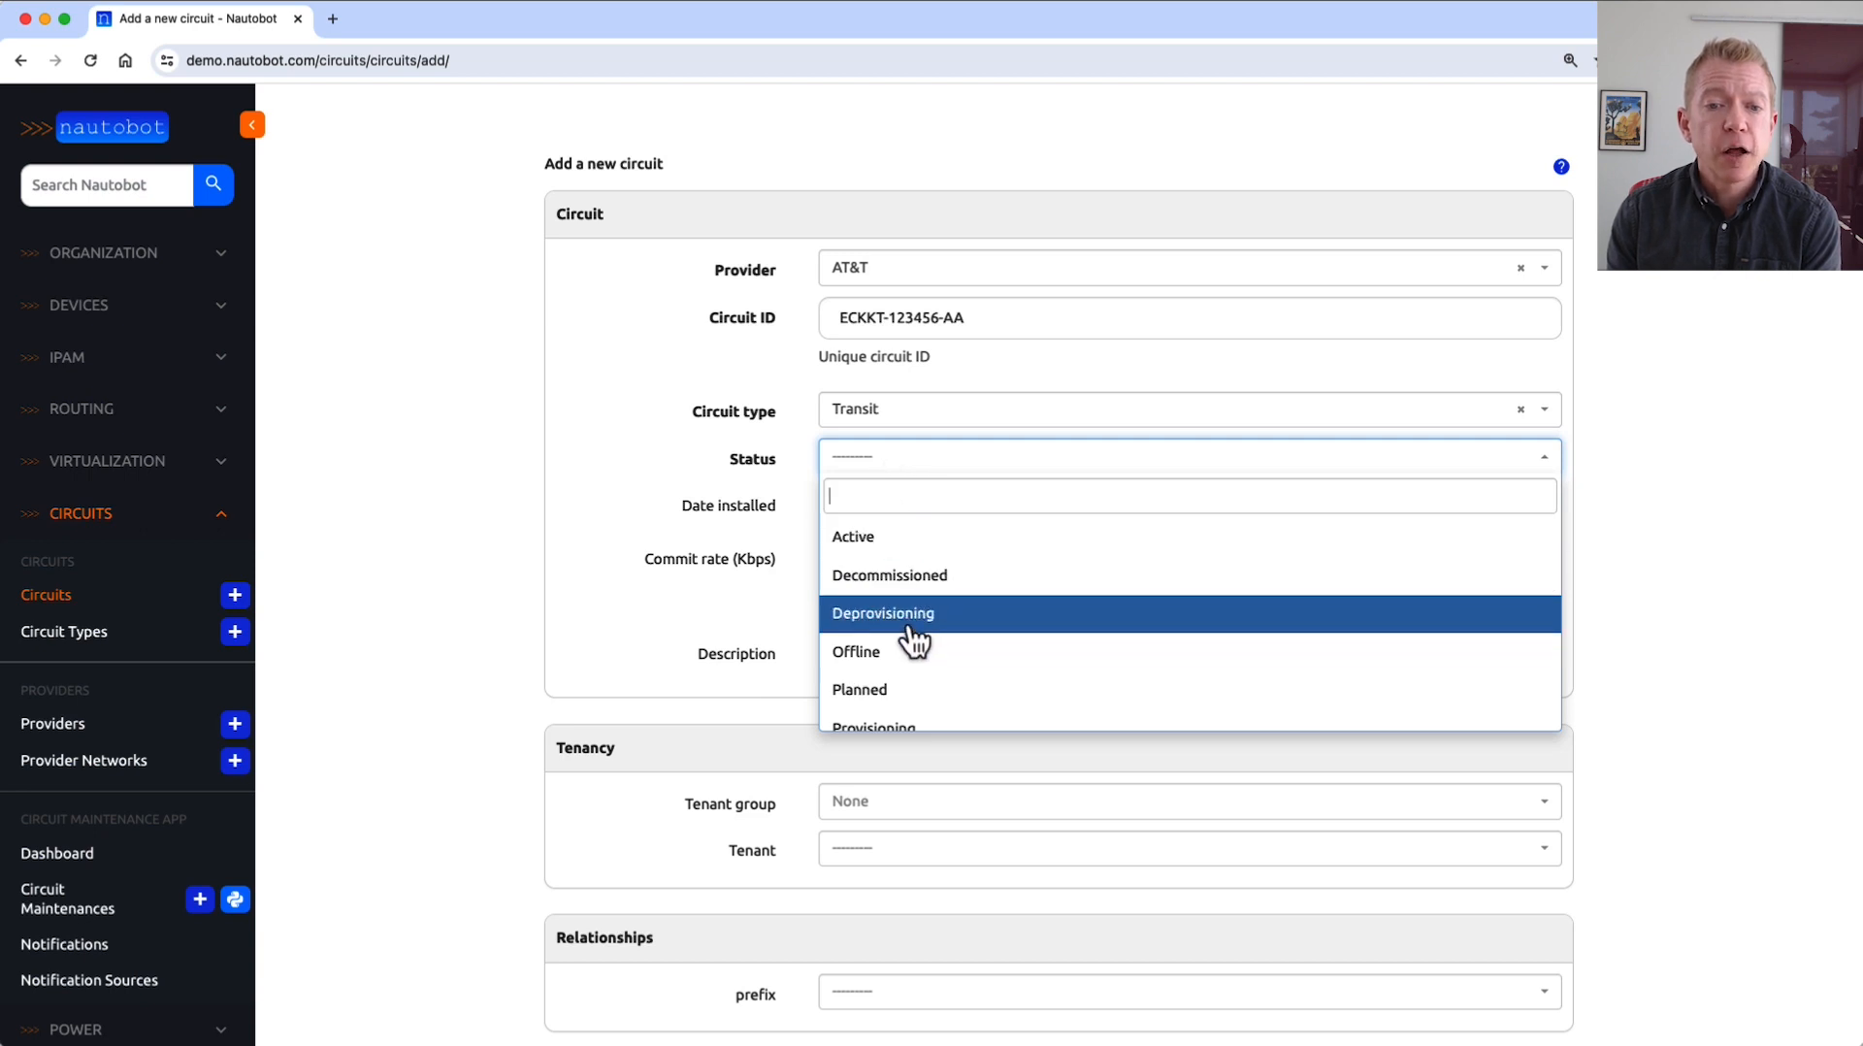
{"action": "left_click", "coordinate": [879, 690]}
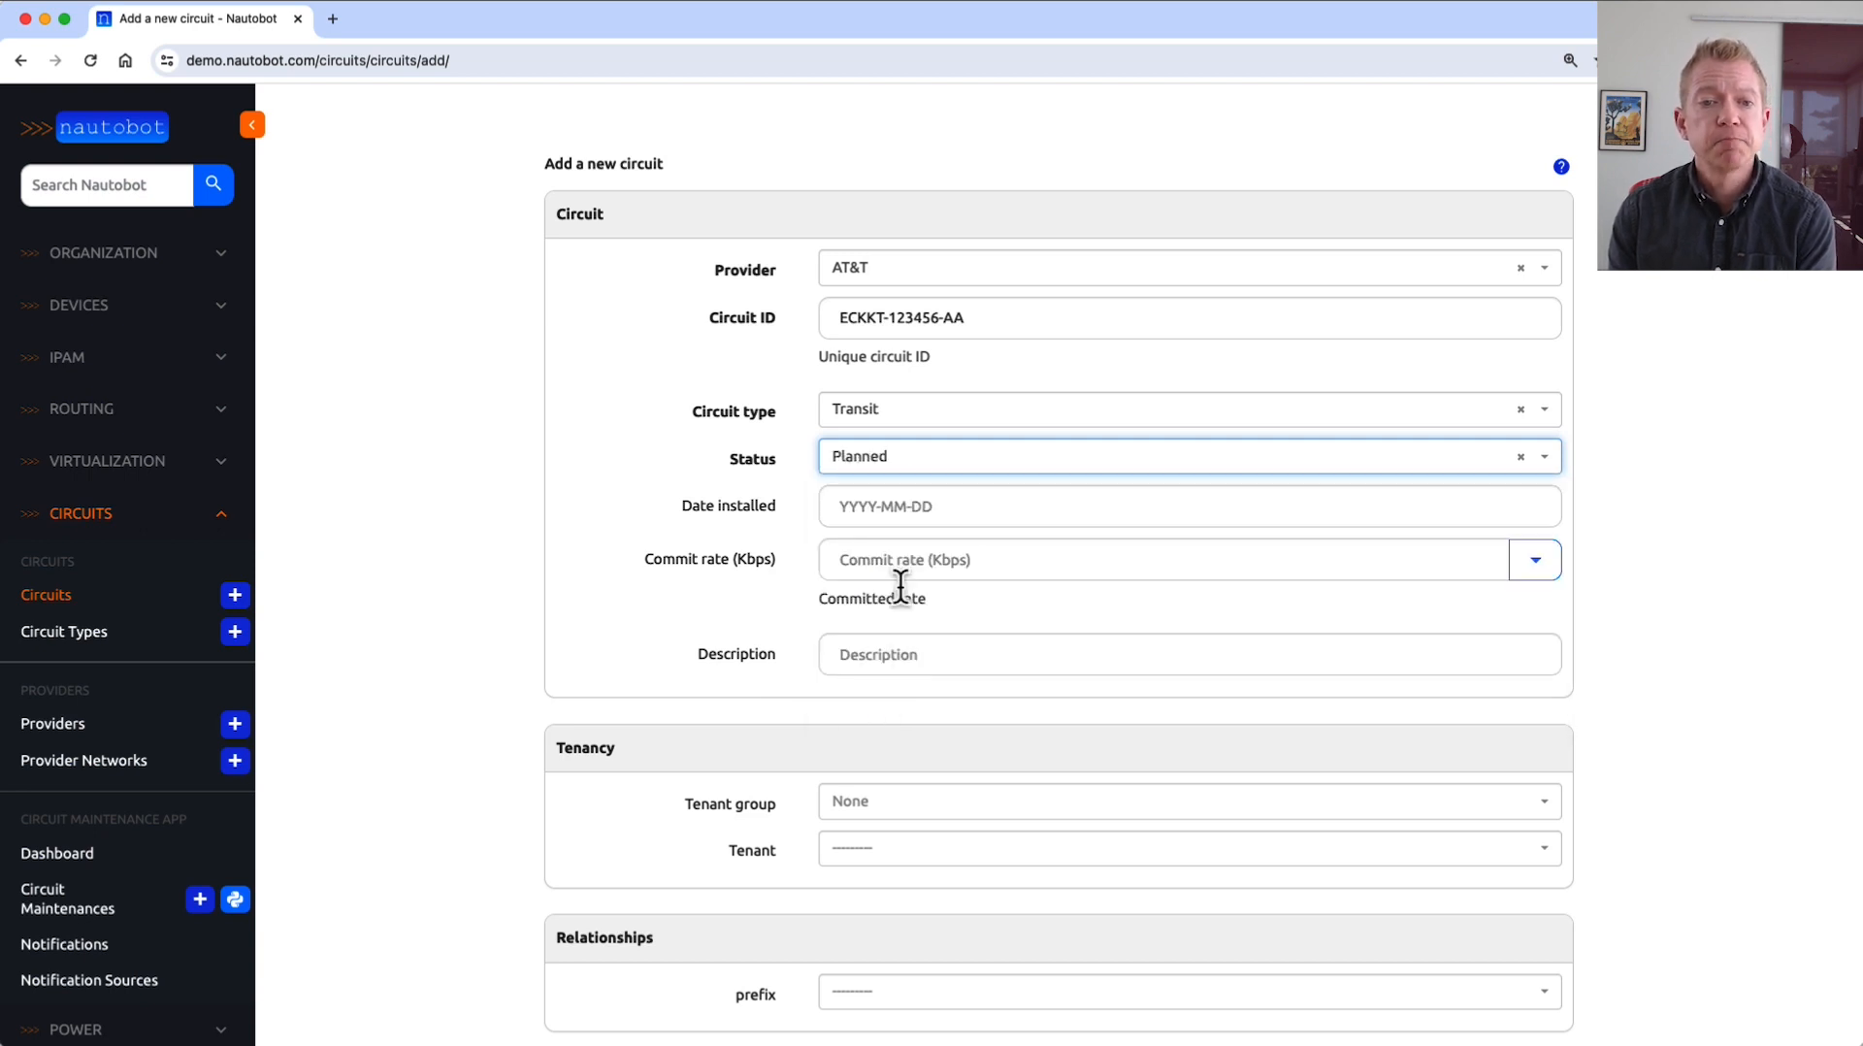
Set the new circuit's installation date to 2024-05-29 and its commit rate to 100000 Kbps.
{"action": "left_click", "coordinate": [883, 507]}
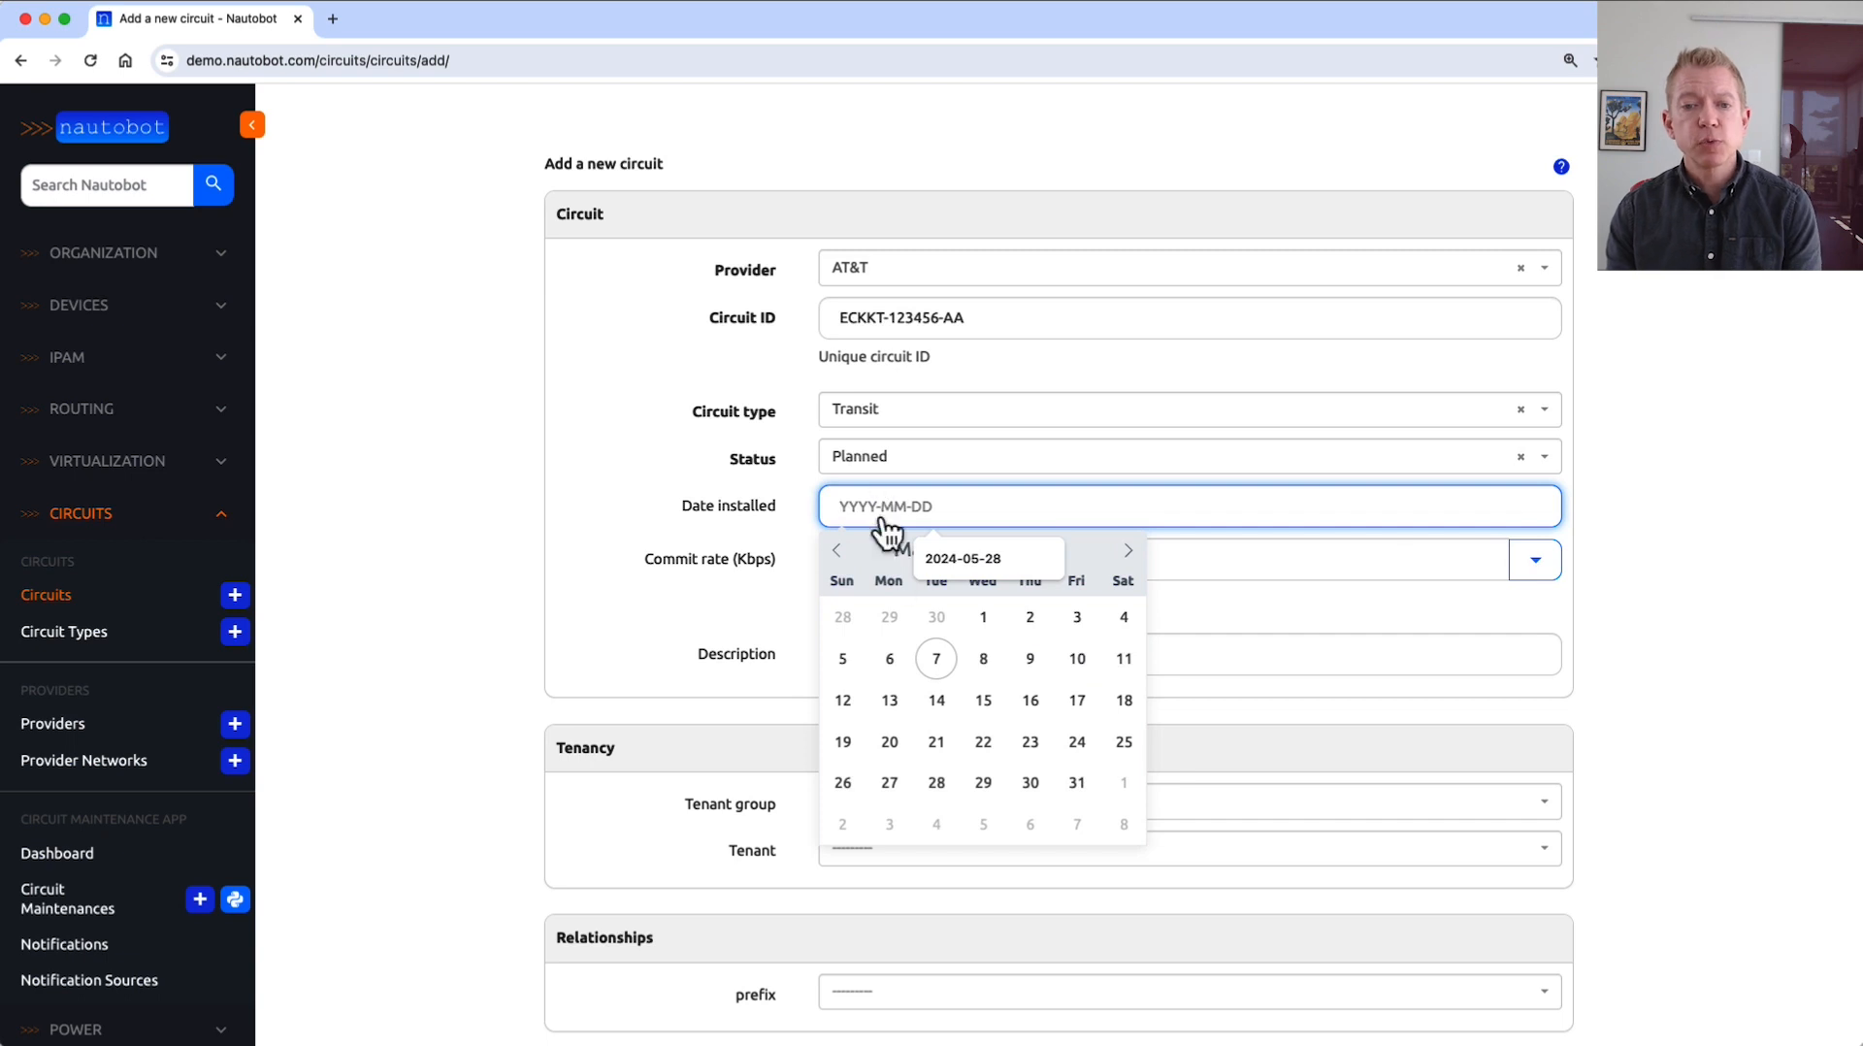
{"action": "left_click", "coordinate": [983, 783]}
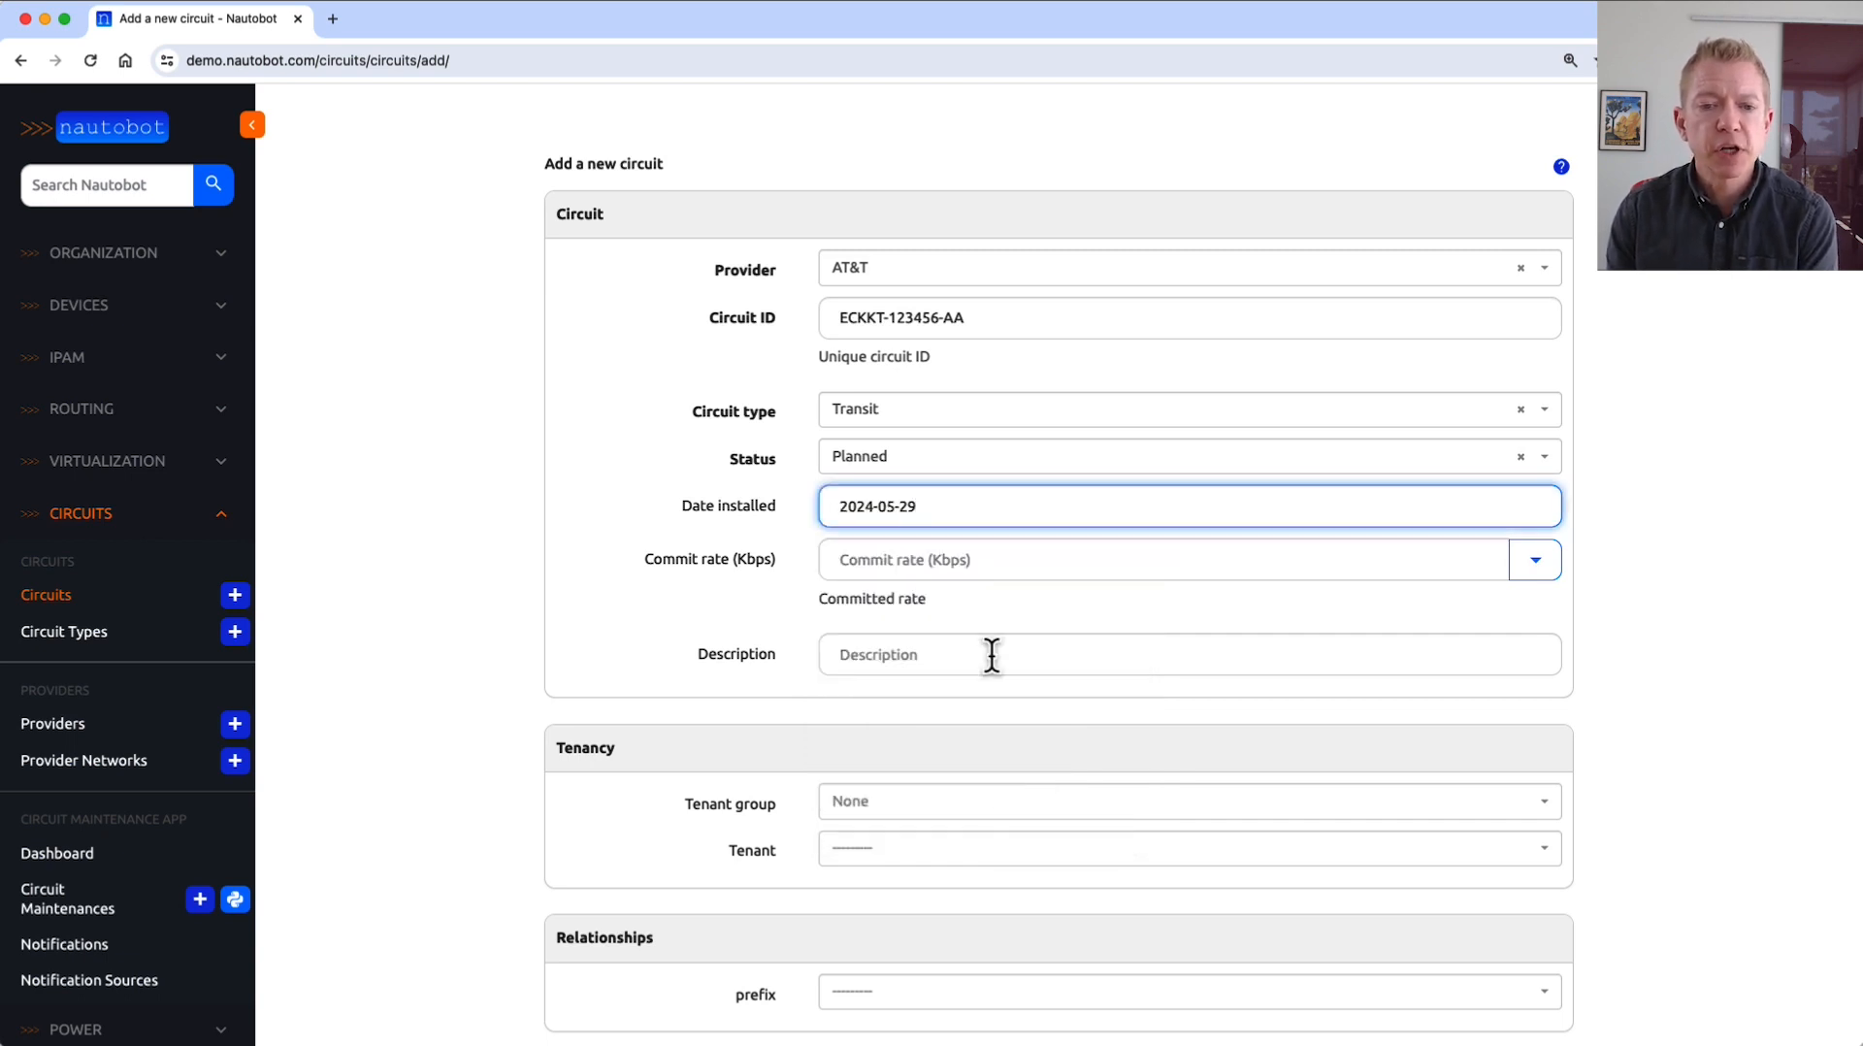
{"action": "left_click", "coordinate": [978, 561]}
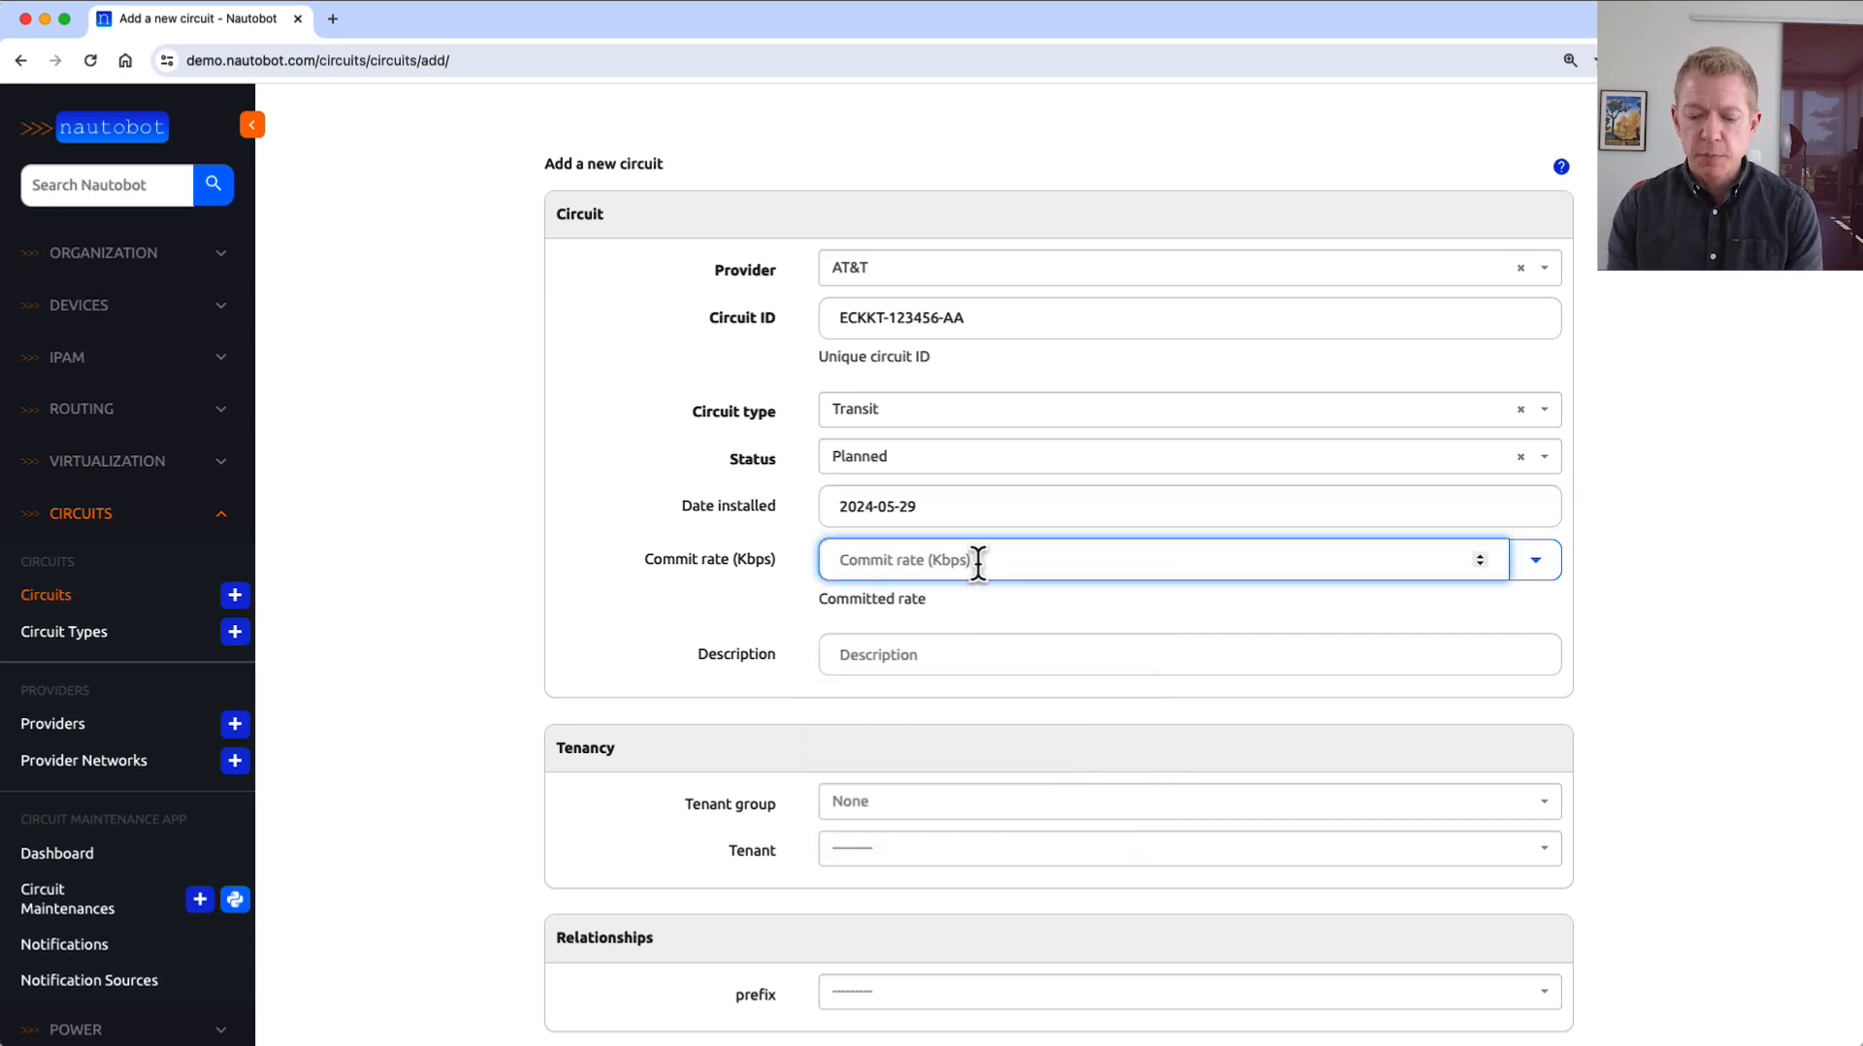
{"action": "type", "text": "100000"}
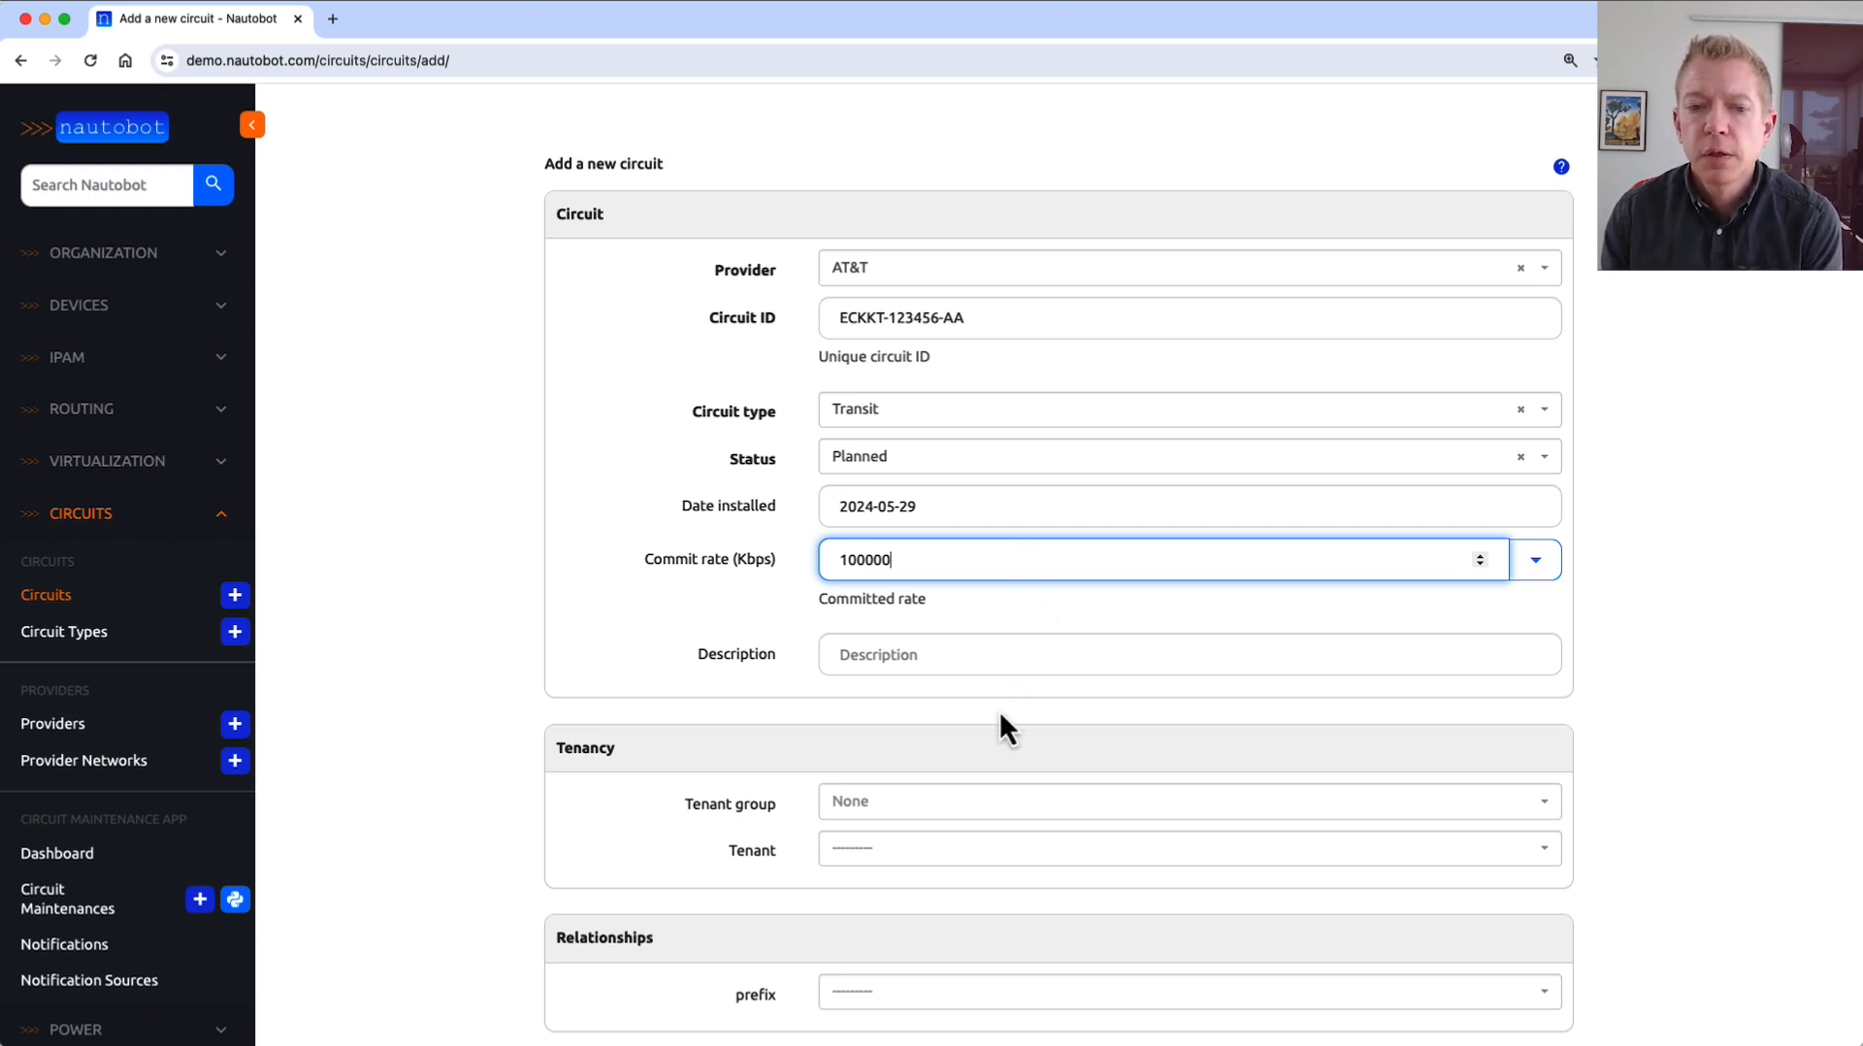
Create the AT&T circuit with its description, tenancy, relationship, note, tag and comment fields left empty.
{"action": "scroll", "coordinate": [999, 728], "scroll_direction": "down", "scroll_amount": 5}
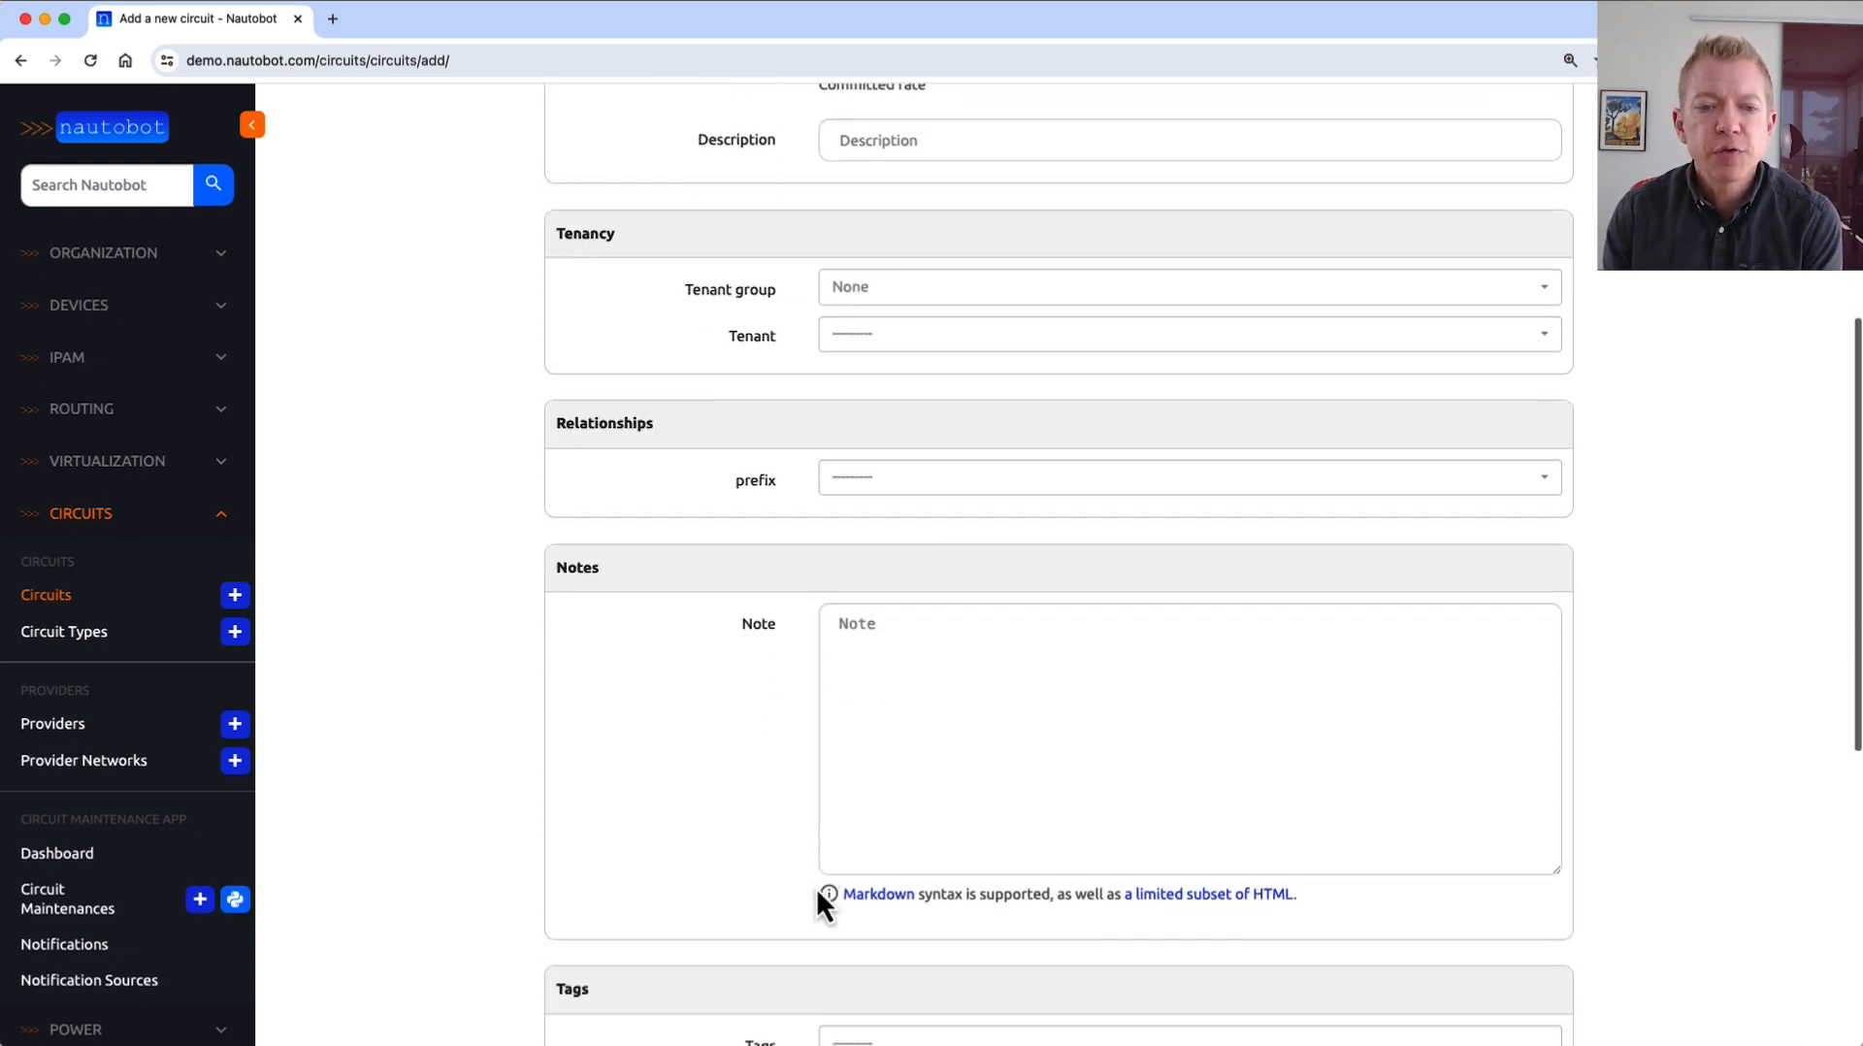
{"action": "scroll", "coordinate": [830, 863], "scroll_direction": "down", "scroll_amount": 2}
{"action": "scroll", "coordinate": [840, 833], "scroll_direction": "down", "scroll_amount": 3}
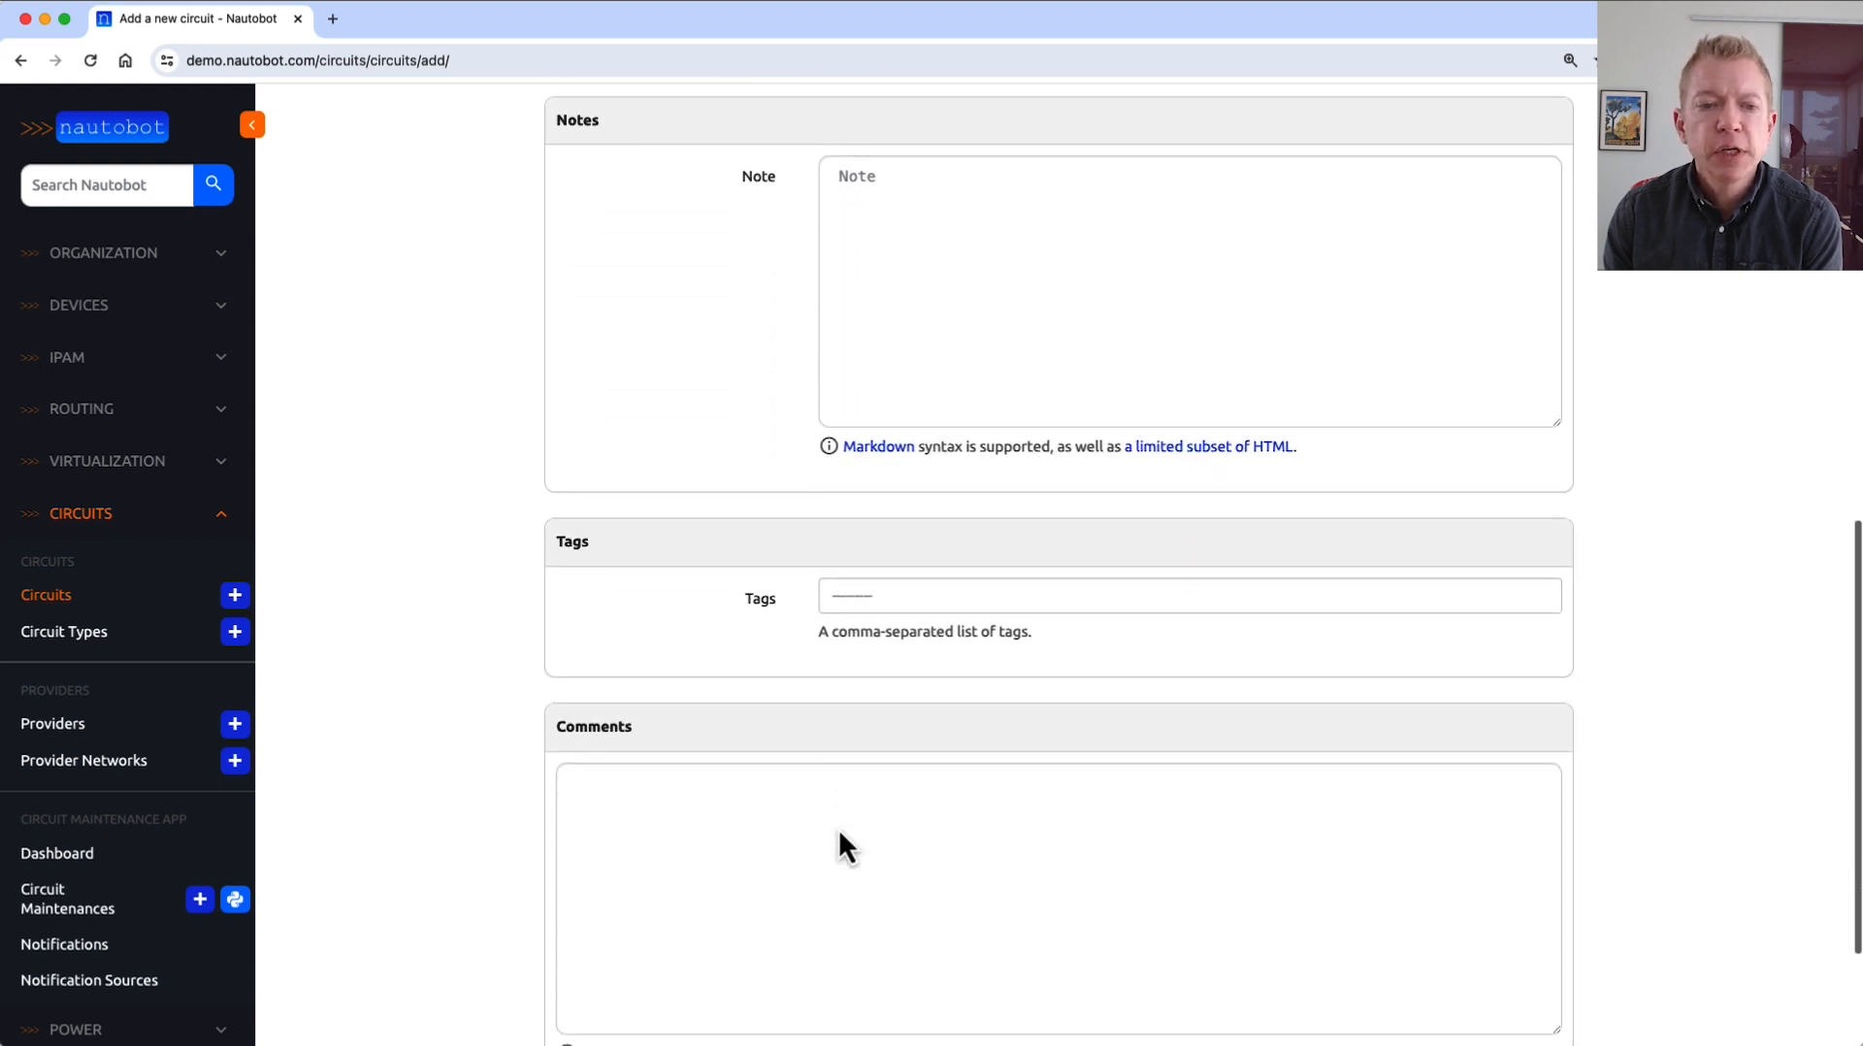
{"action": "scroll", "coordinate": [839, 833], "scroll_direction": "down", "scroll_amount": 2}
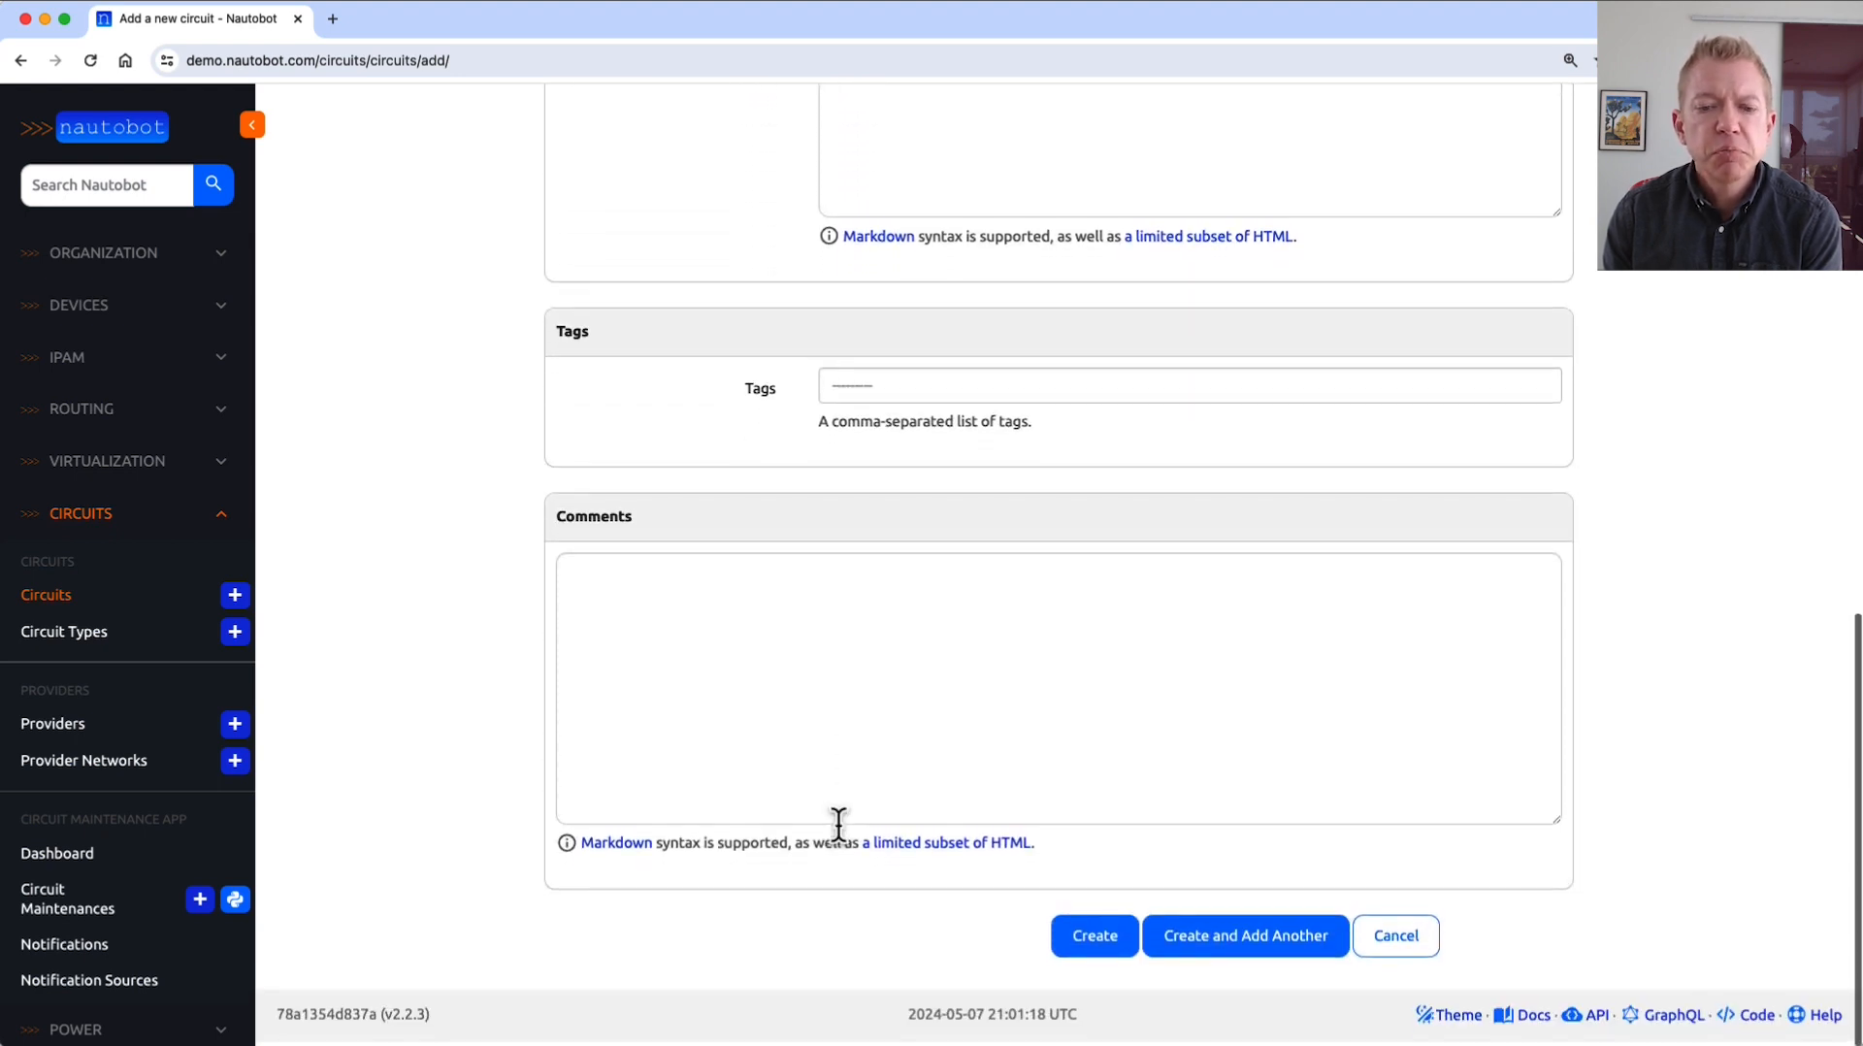
{"action": "left_click", "coordinate": [1089, 947]}
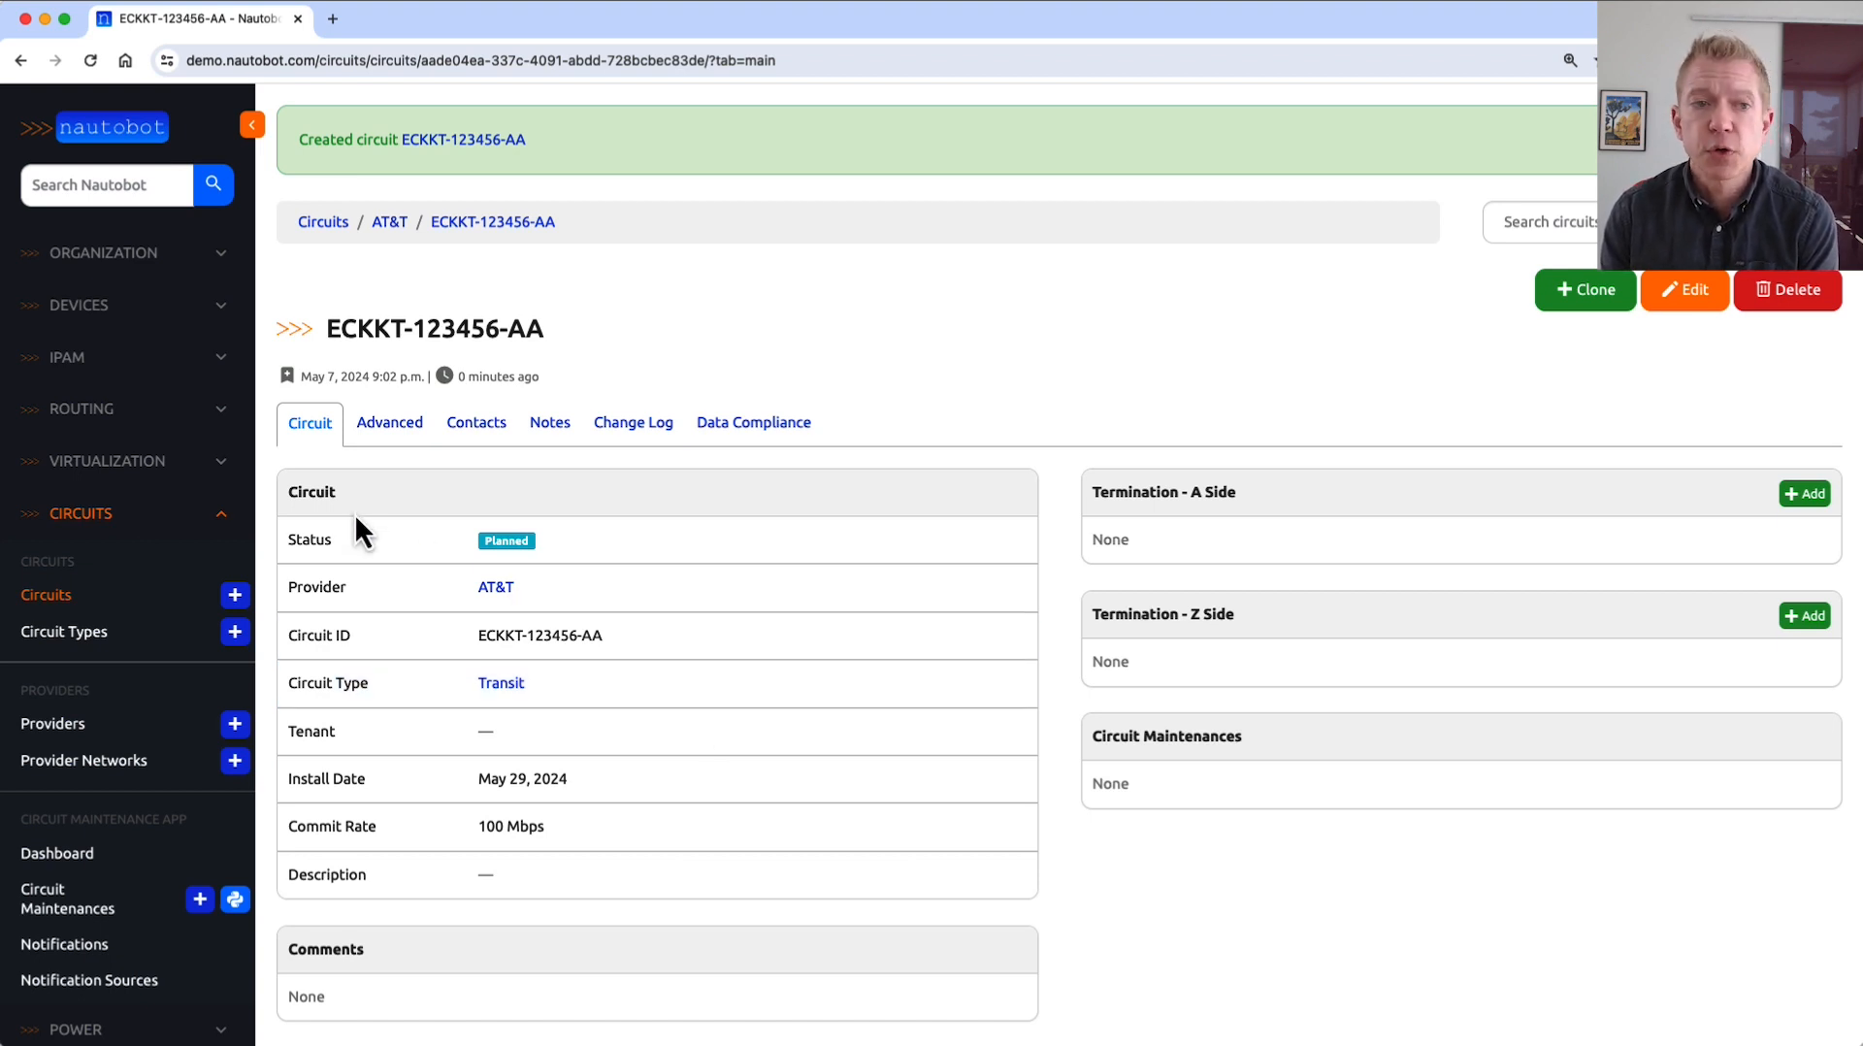
Start adding a new IPAM prefix and enter 144.8.4.40/30 as the prefix.
{"action": "left_click", "coordinate": [87, 368]}
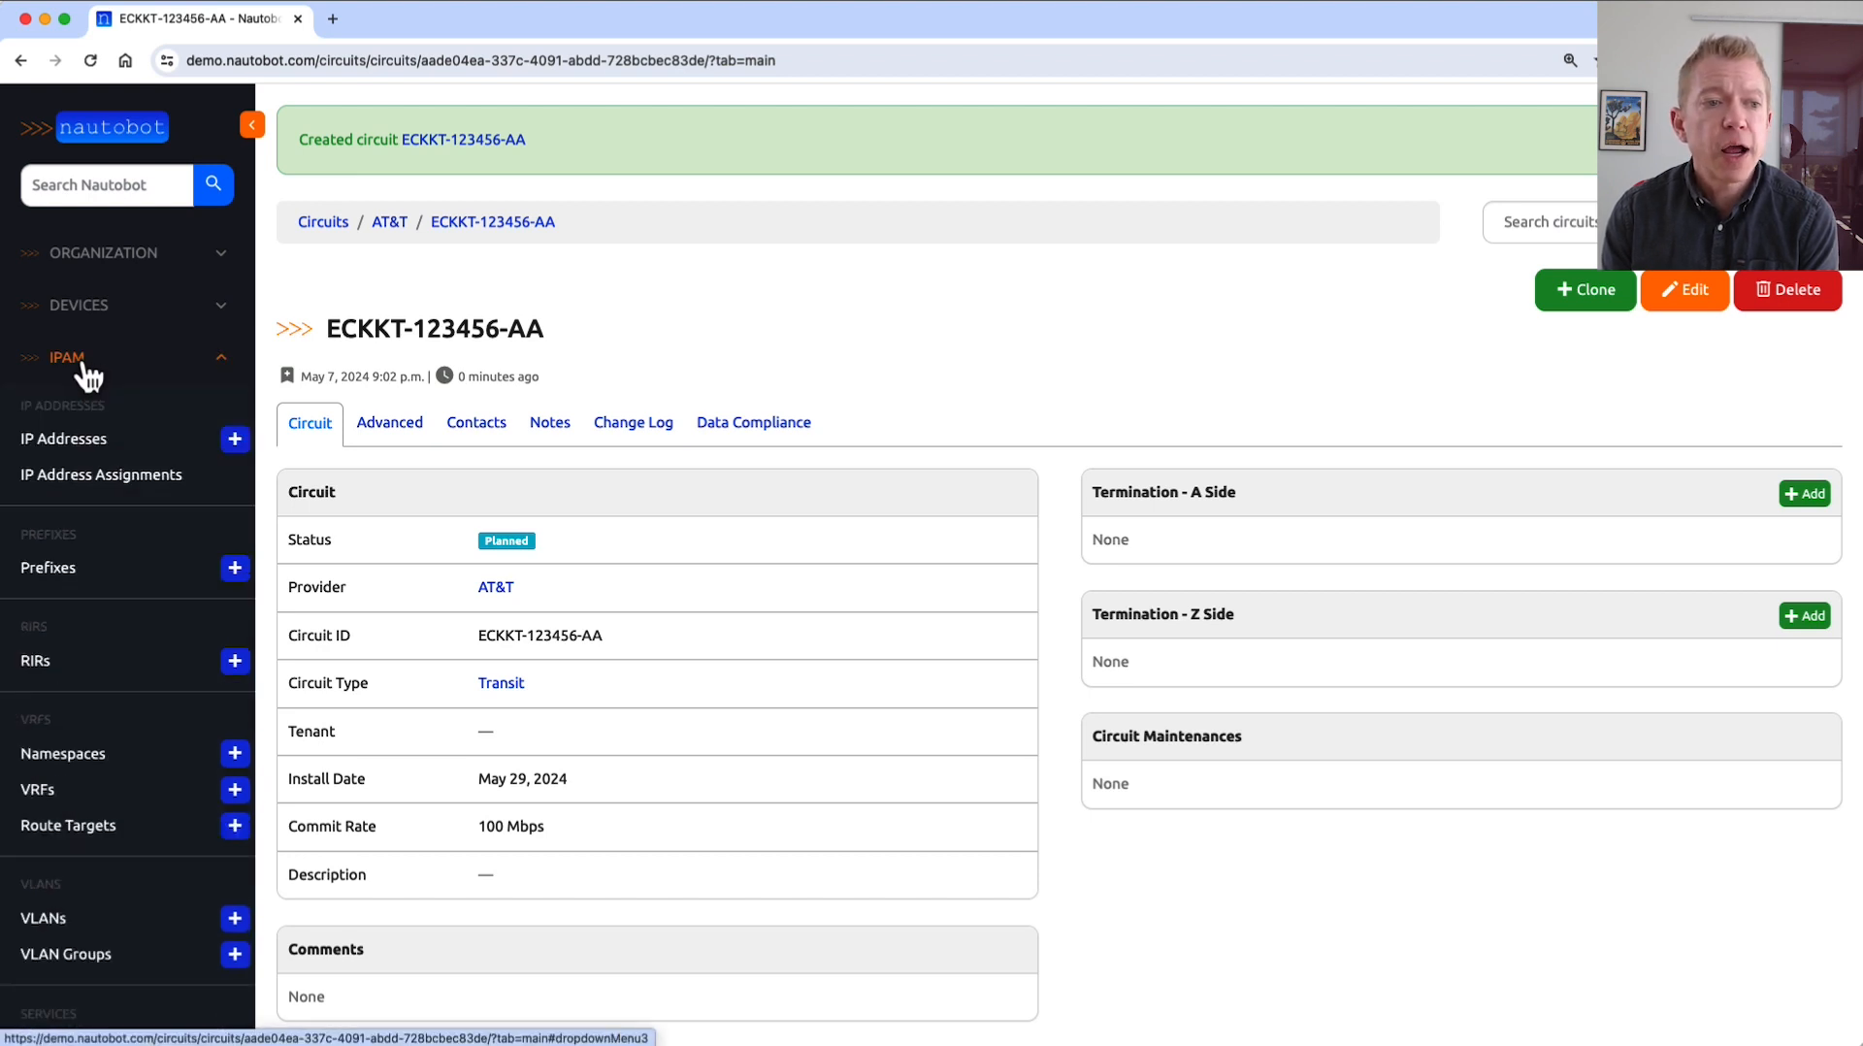
{"action": "left_click", "coordinate": [70, 574]}
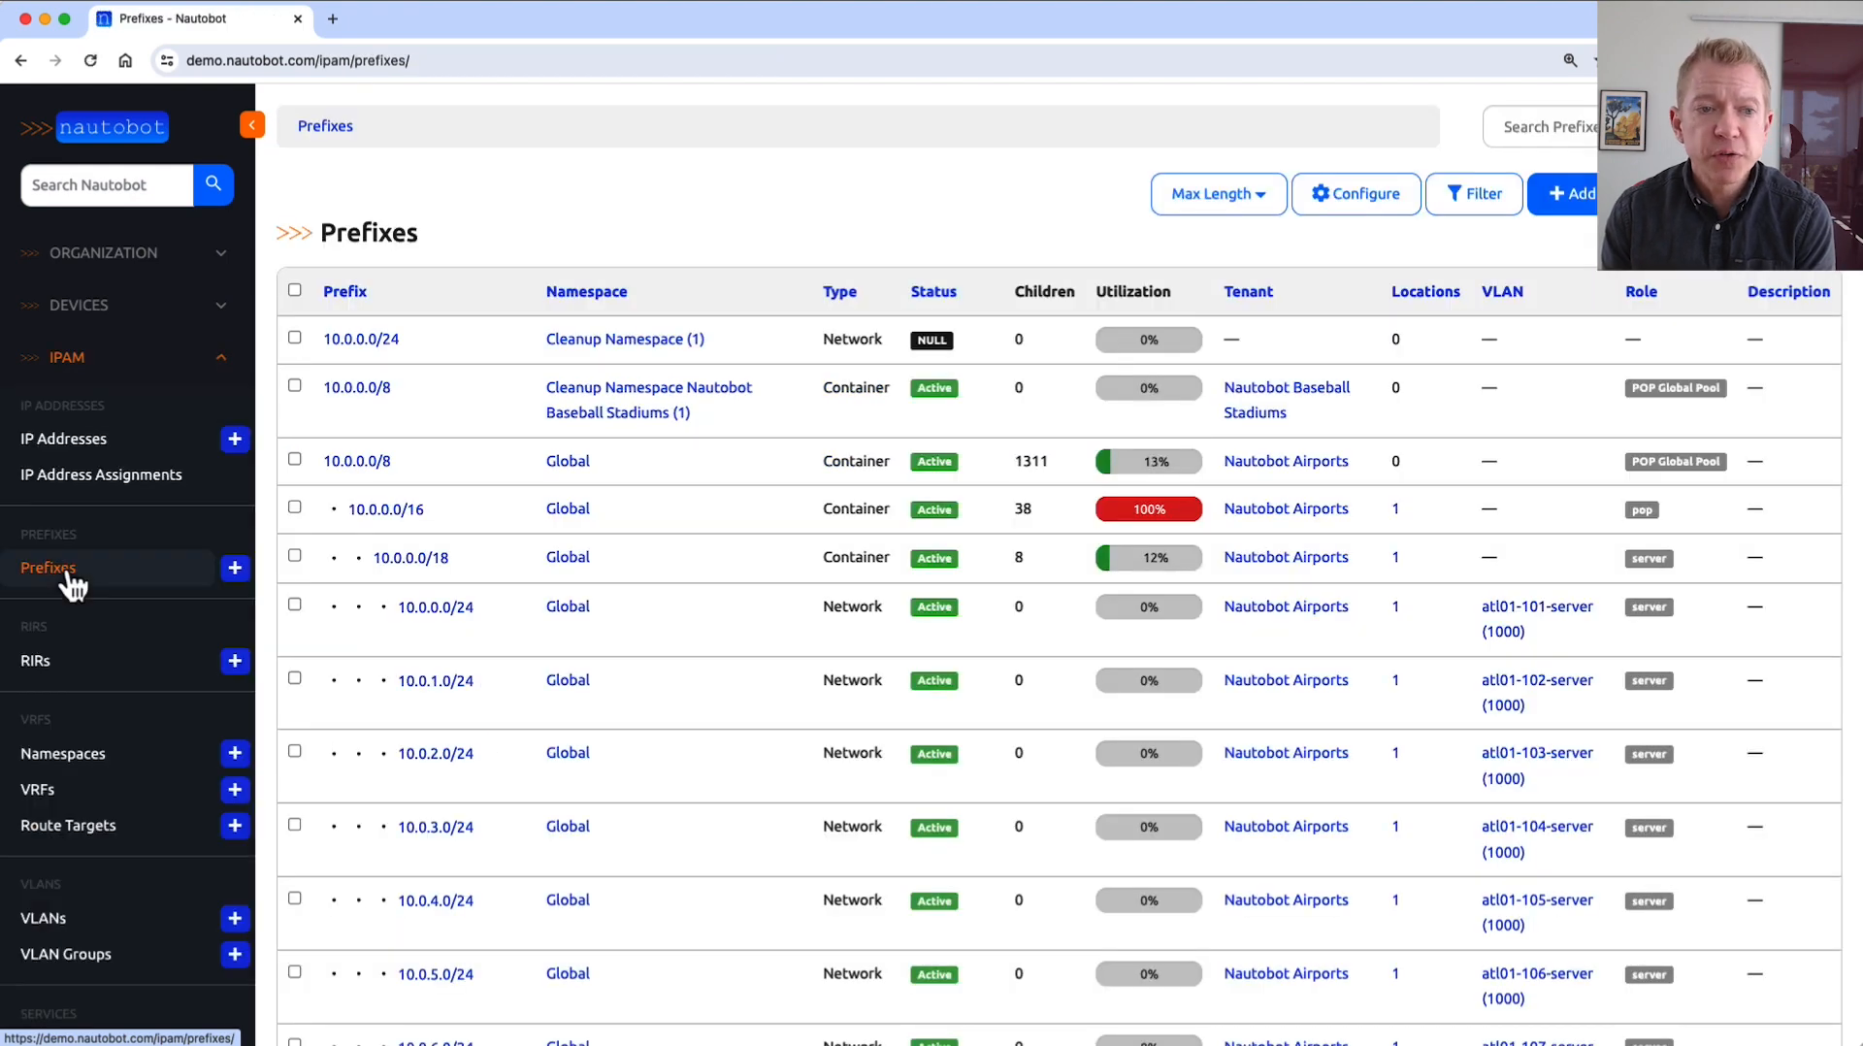
{"action": "left_click", "coordinate": [1572, 194]}
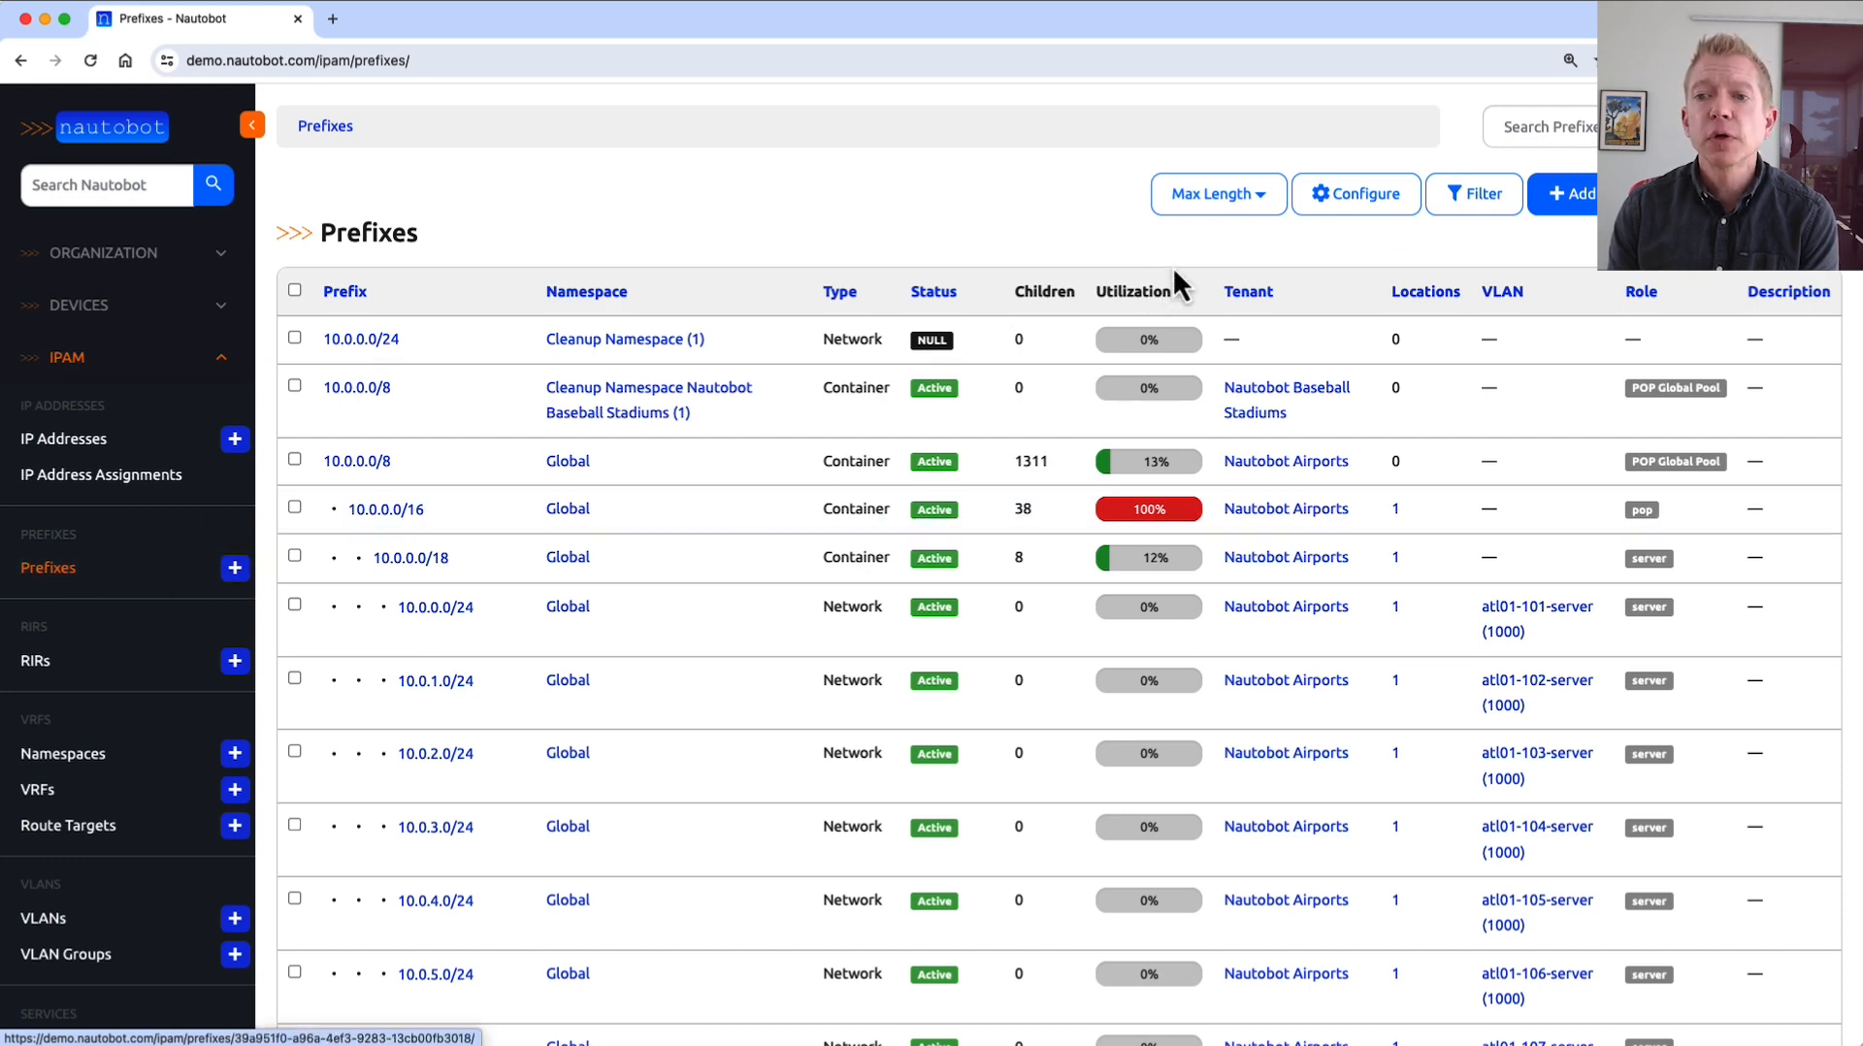
{"action": "left_click", "coordinate": [1572, 198]}
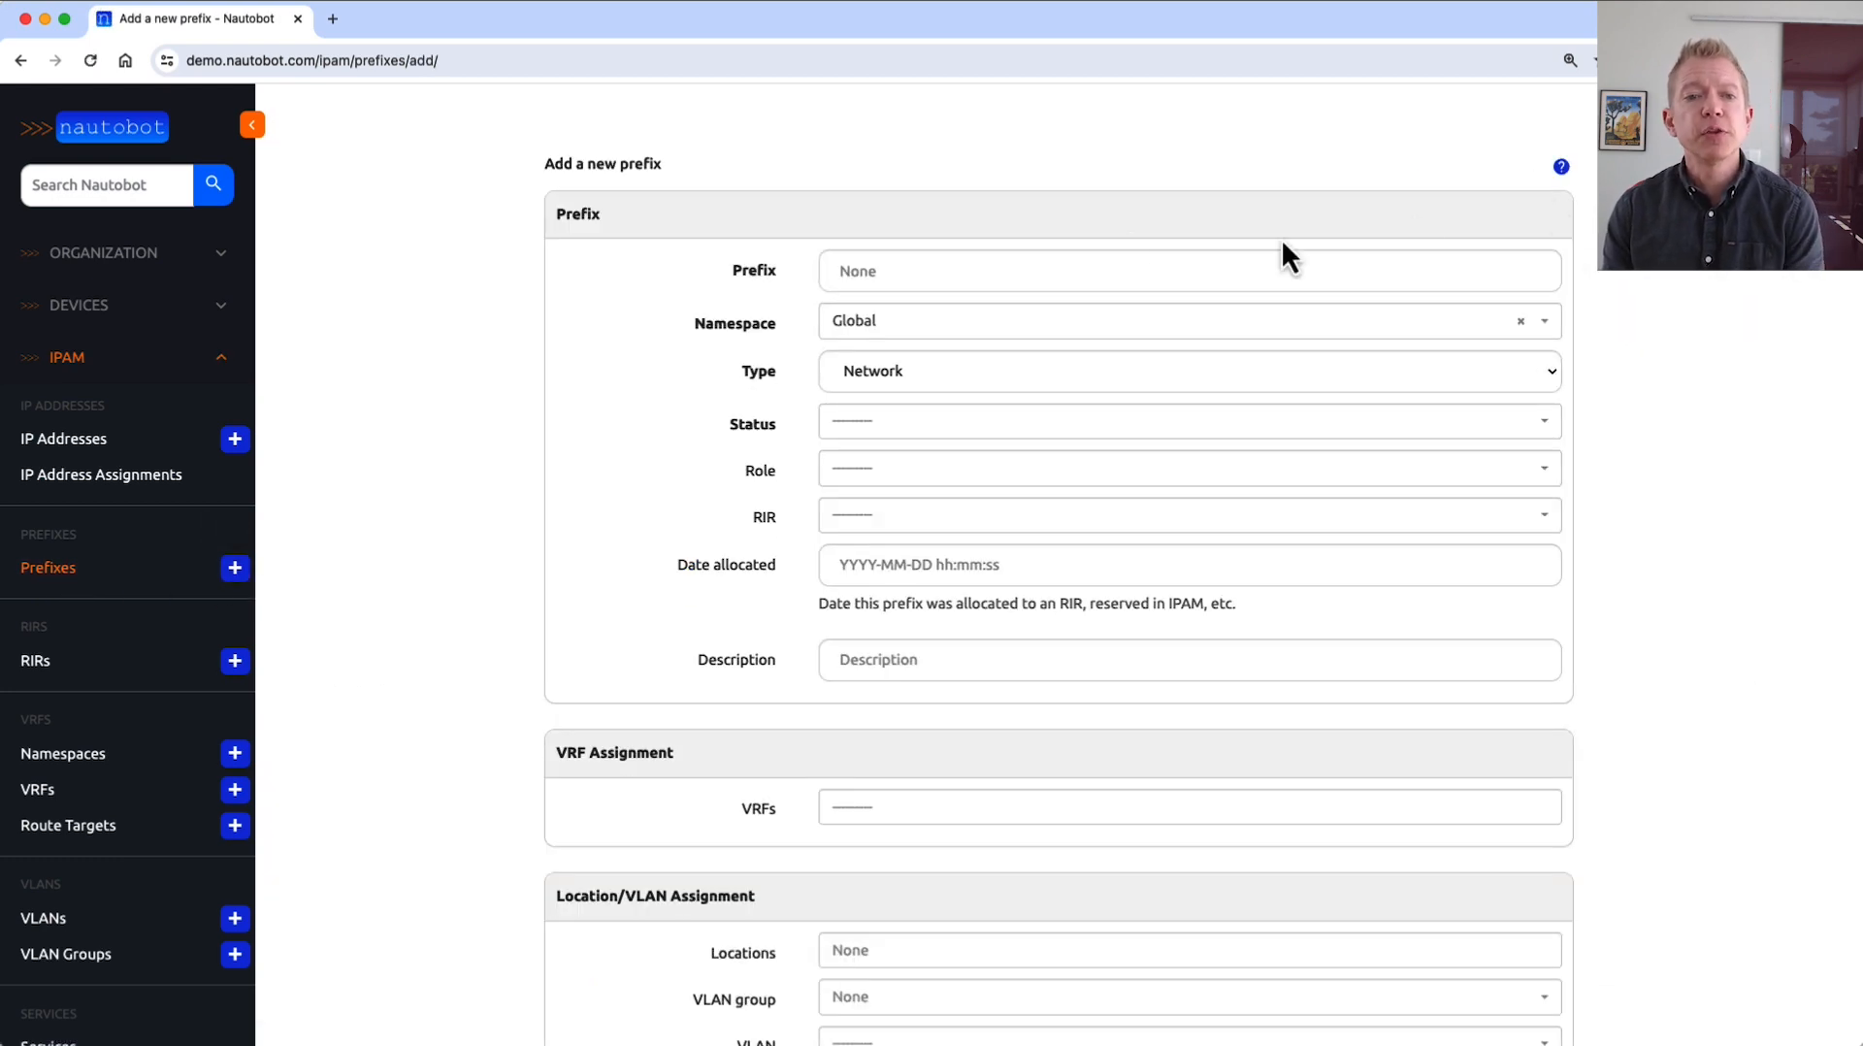
{"action": "left_click", "coordinate": [1024, 270]}
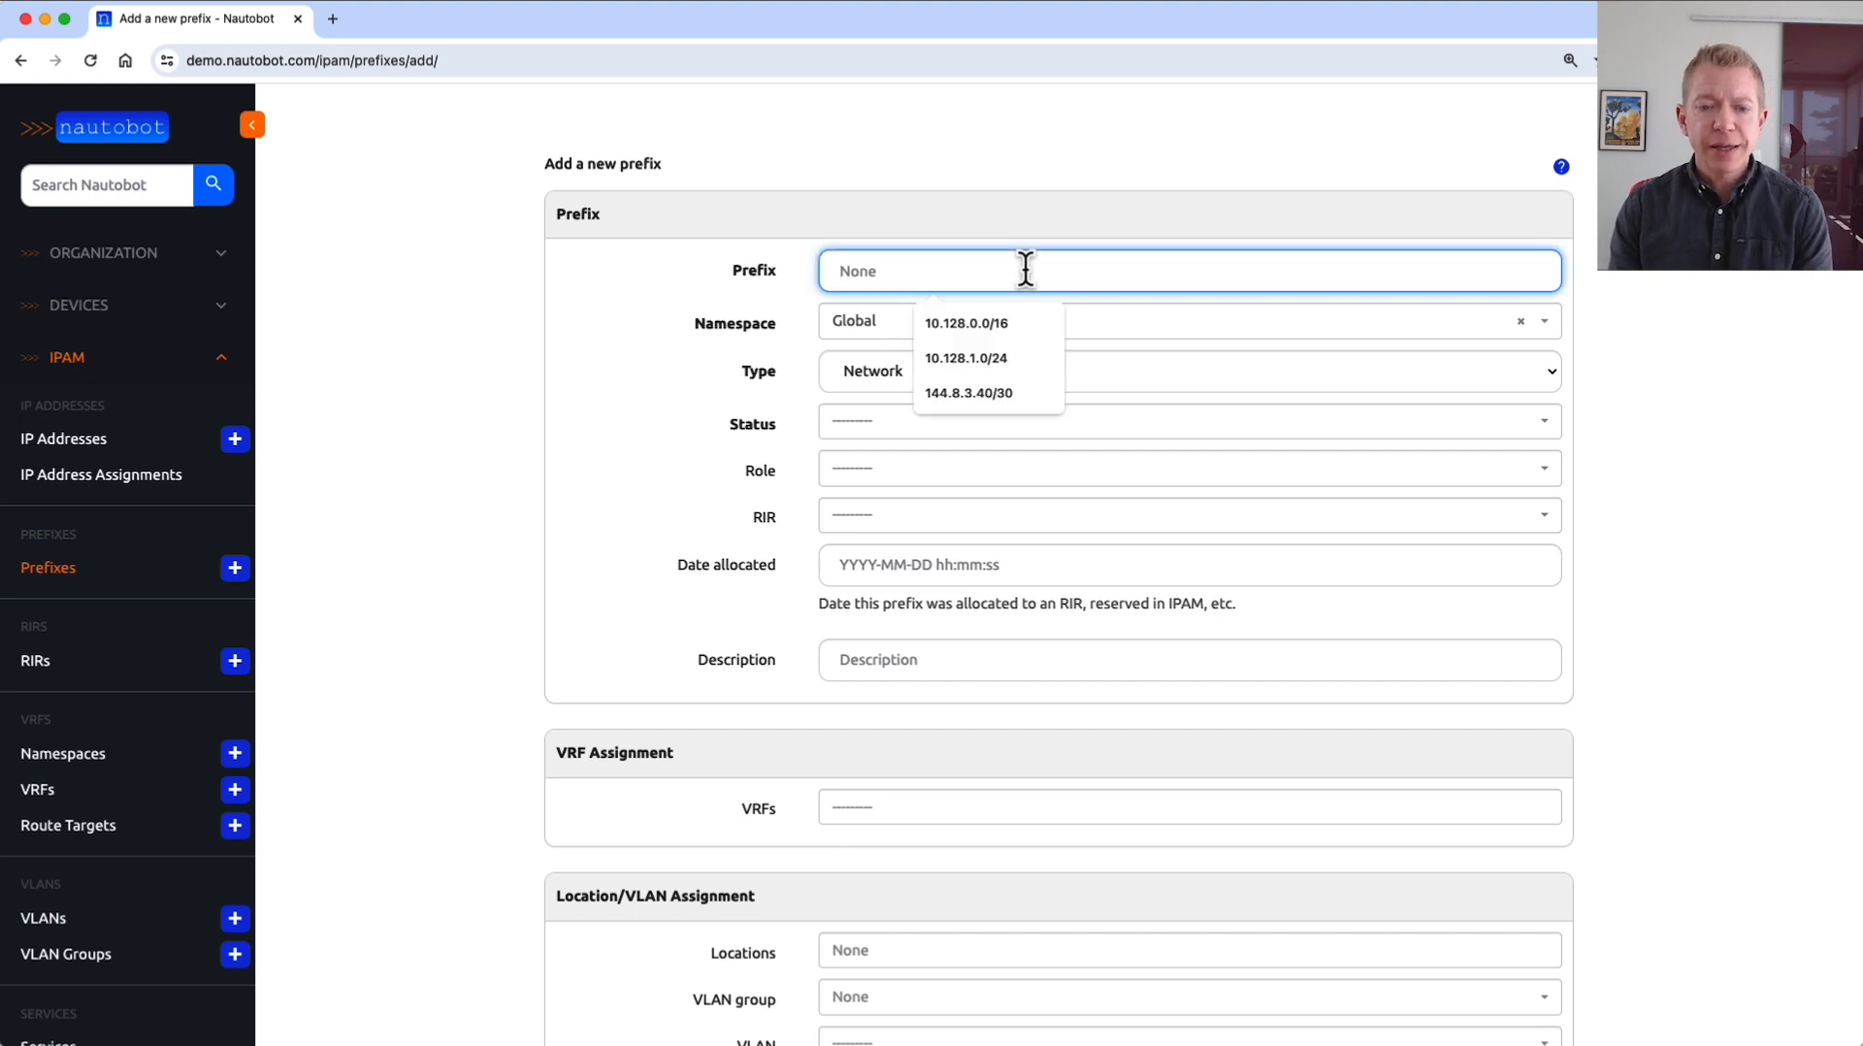
{"action": "type", "text": "144"}
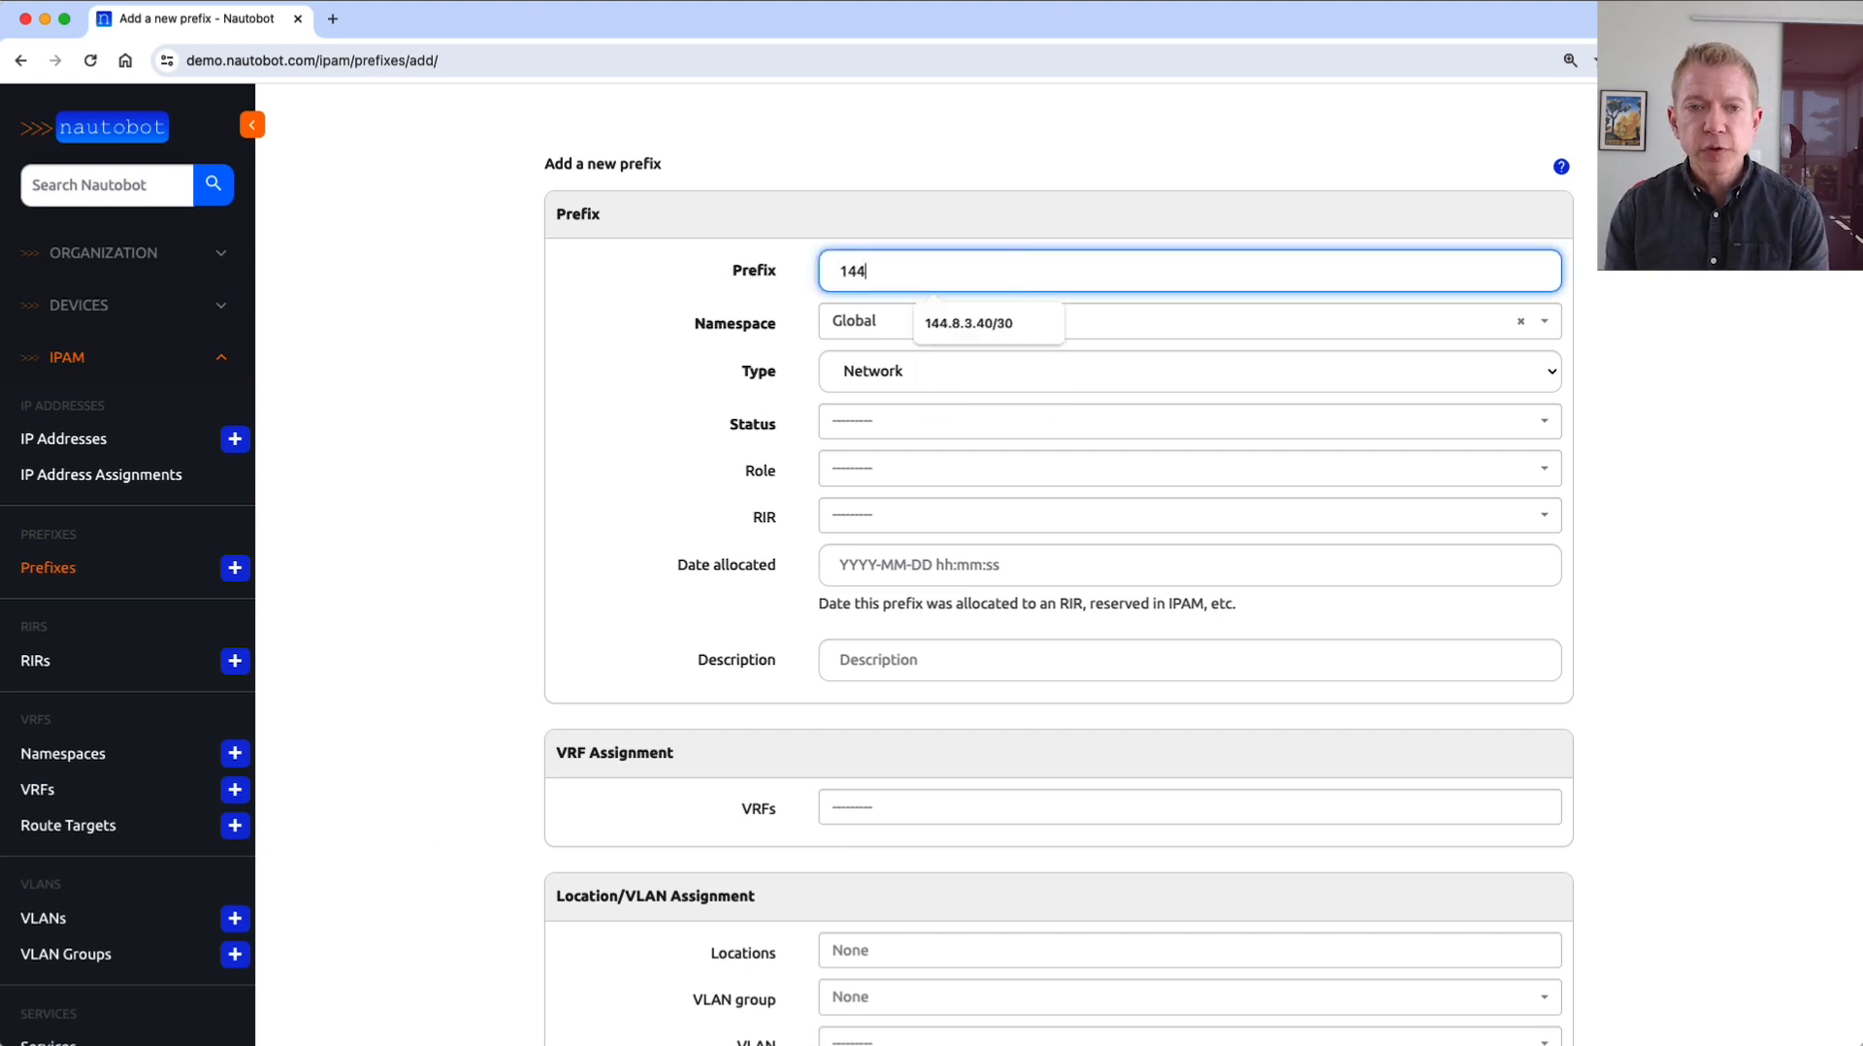
{"action": "type", "text": ".8.4"}
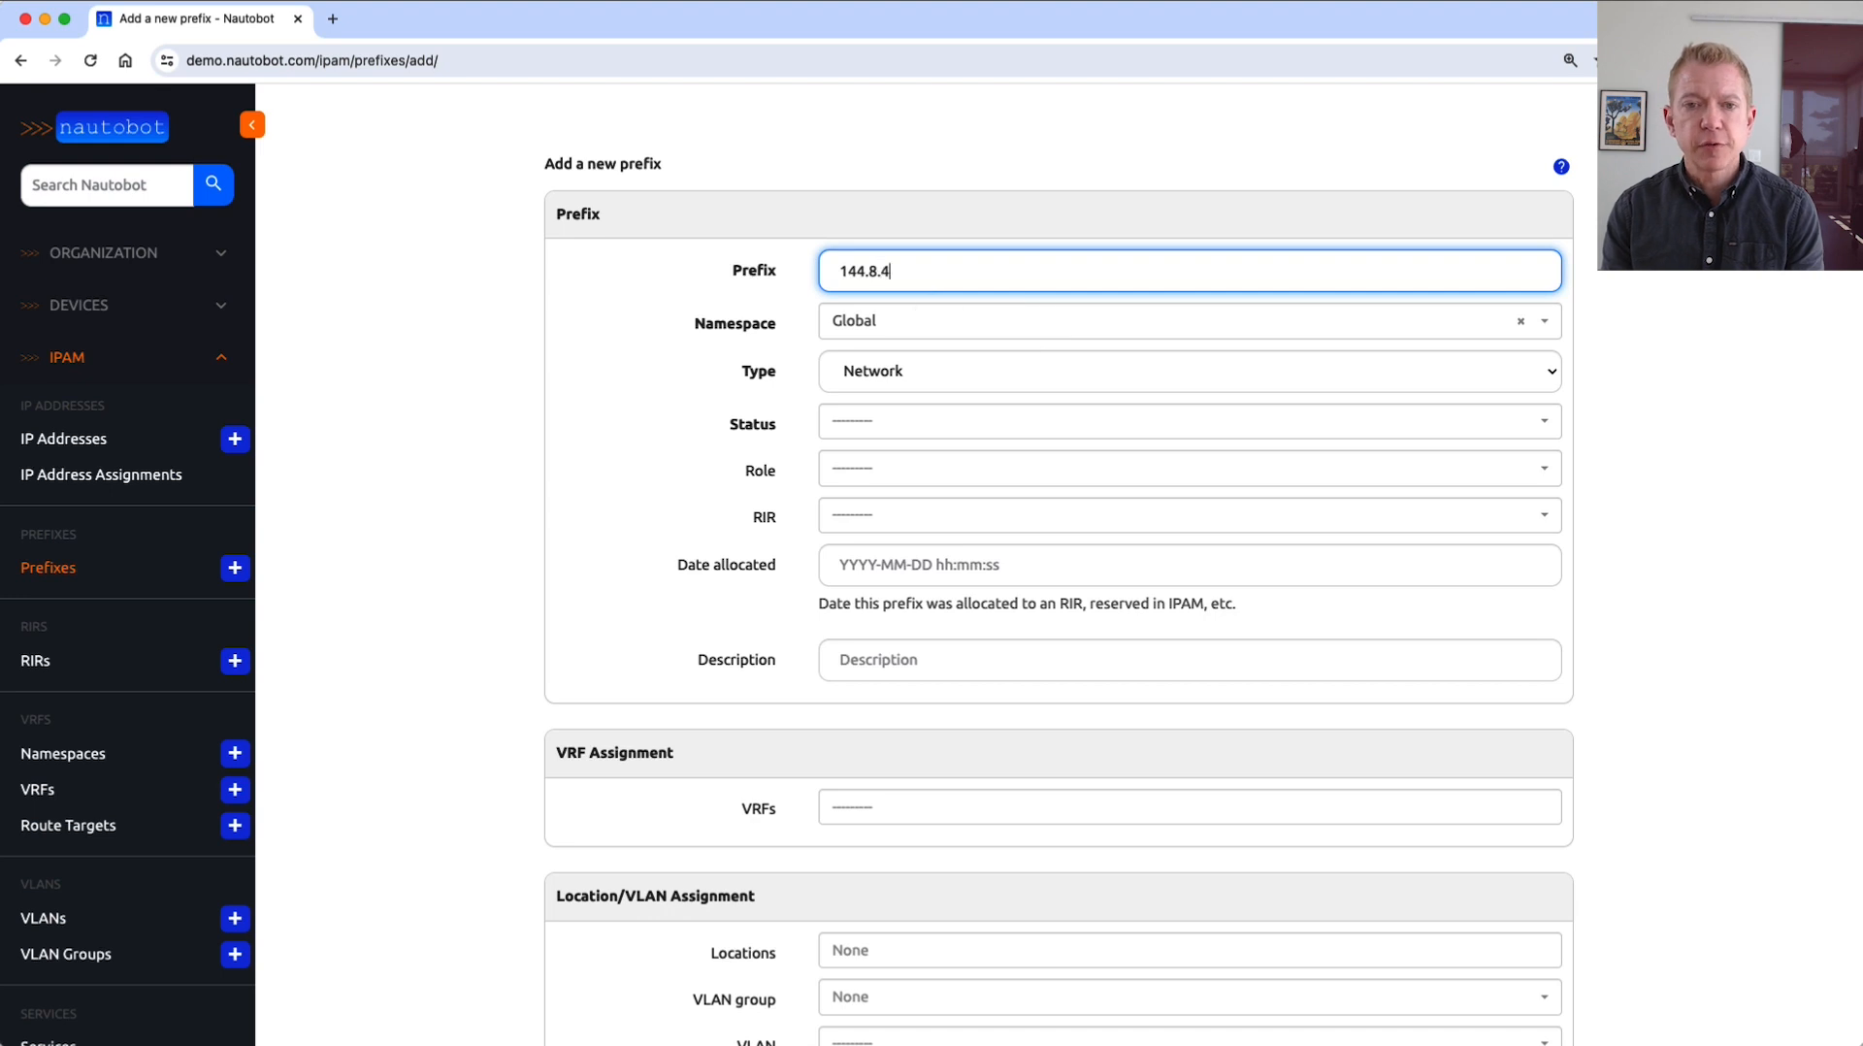
{"action": "type", "text": ".40/30"}
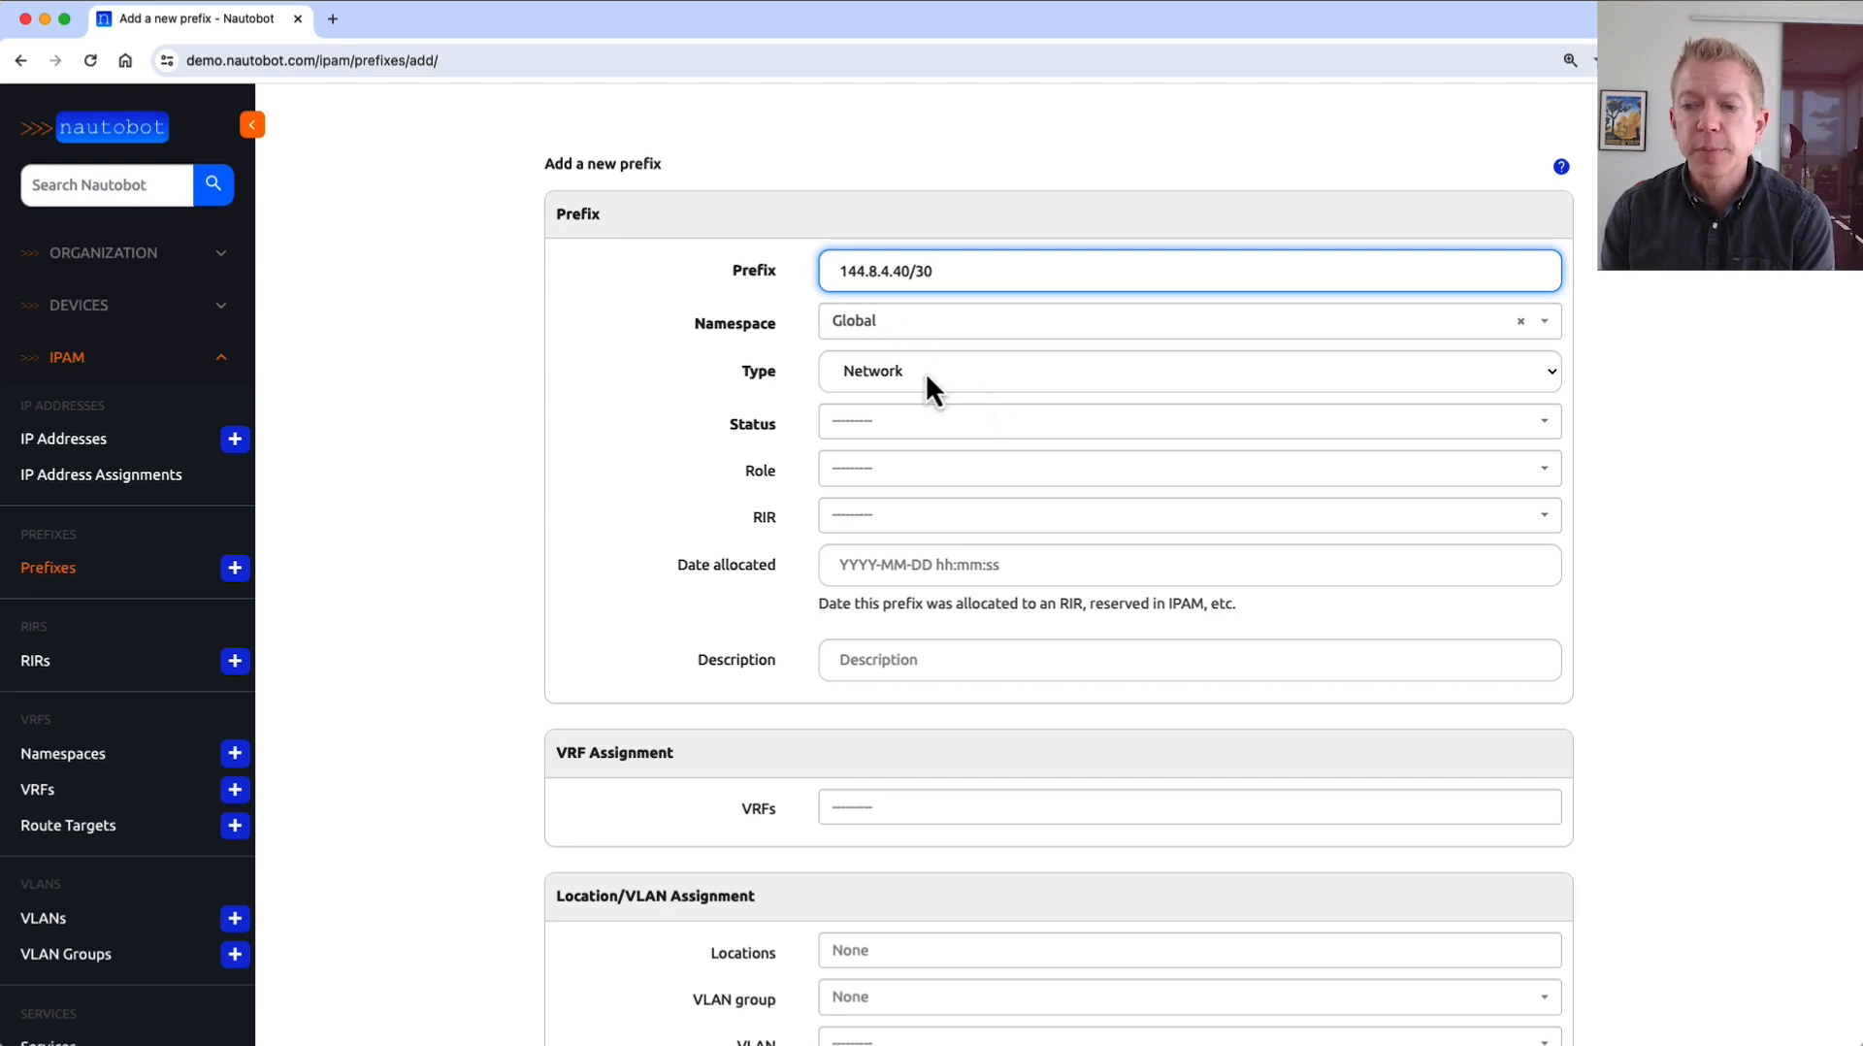
Set the new prefix's status to Active and create it as a Network type prefix.
{"action": "left_click", "coordinate": [926, 373]}
{"action": "left_click", "coordinate": [926, 373]}
{"action": "left_click", "coordinate": [906, 437]}
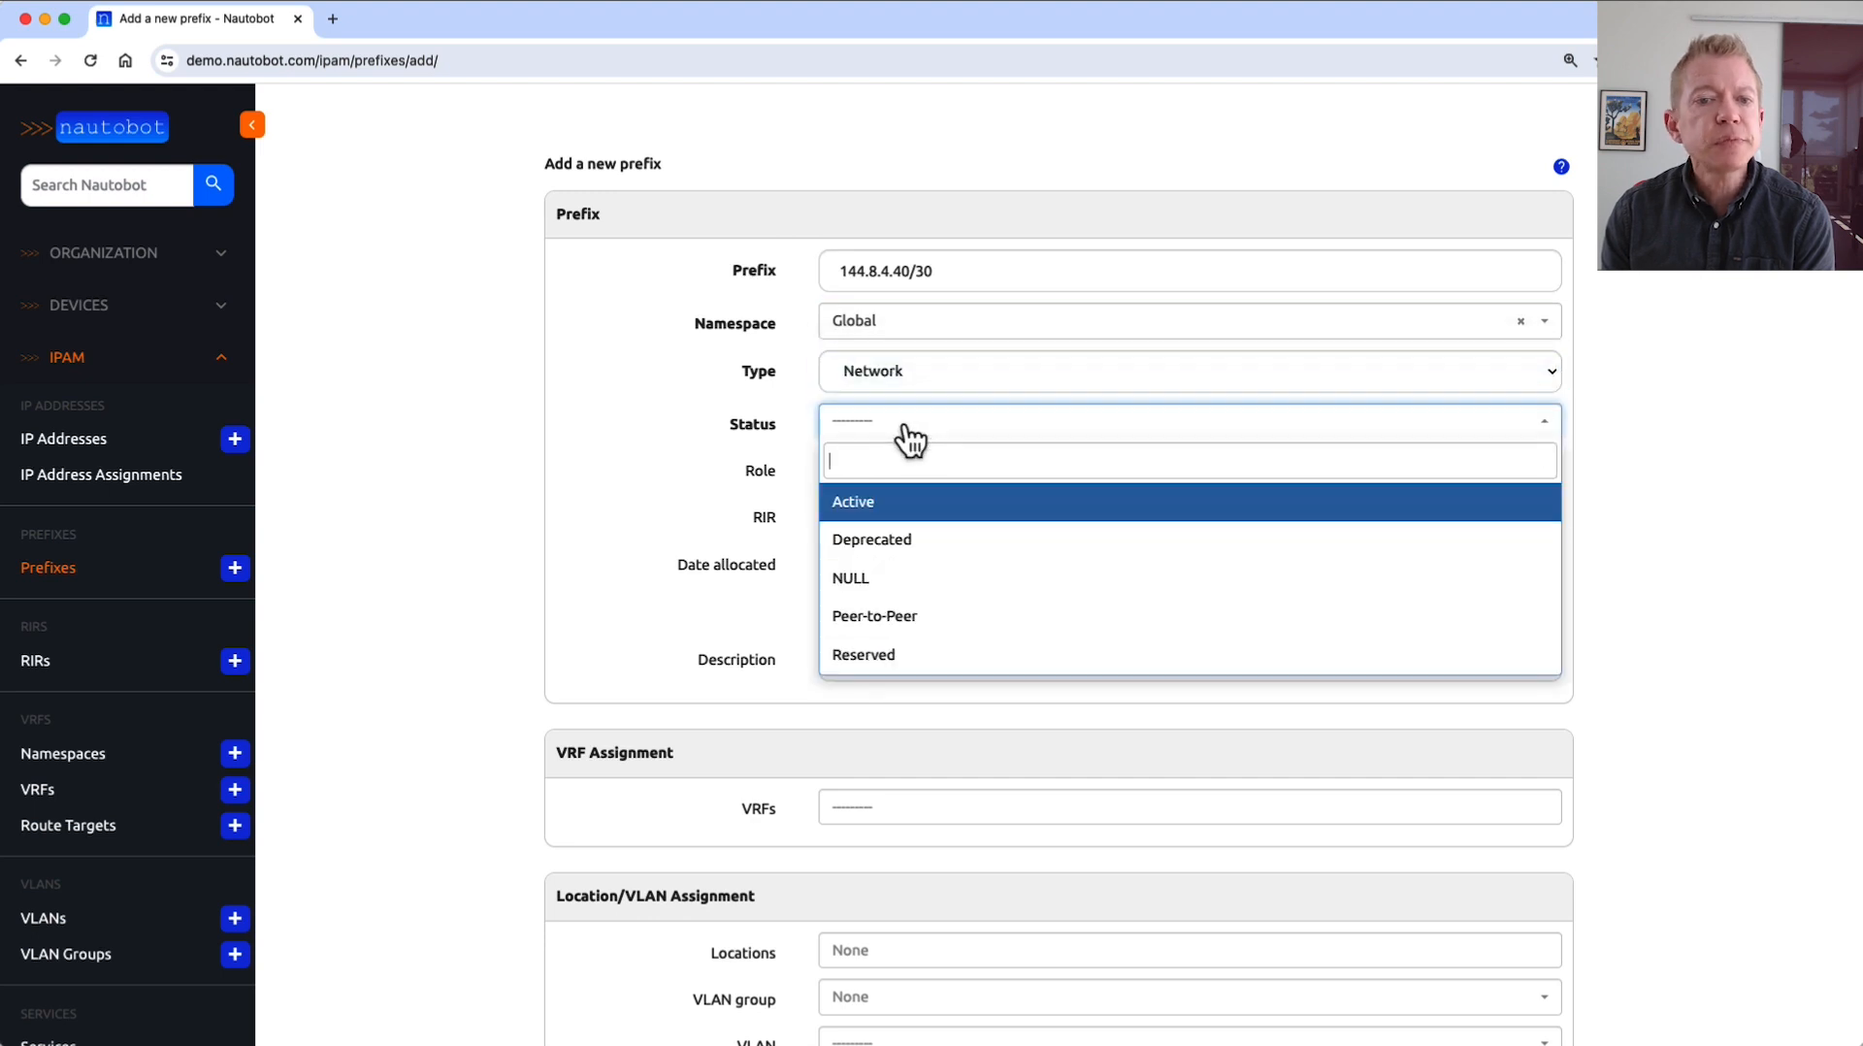
{"action": "left_click", "coordinate": [926, 502]}
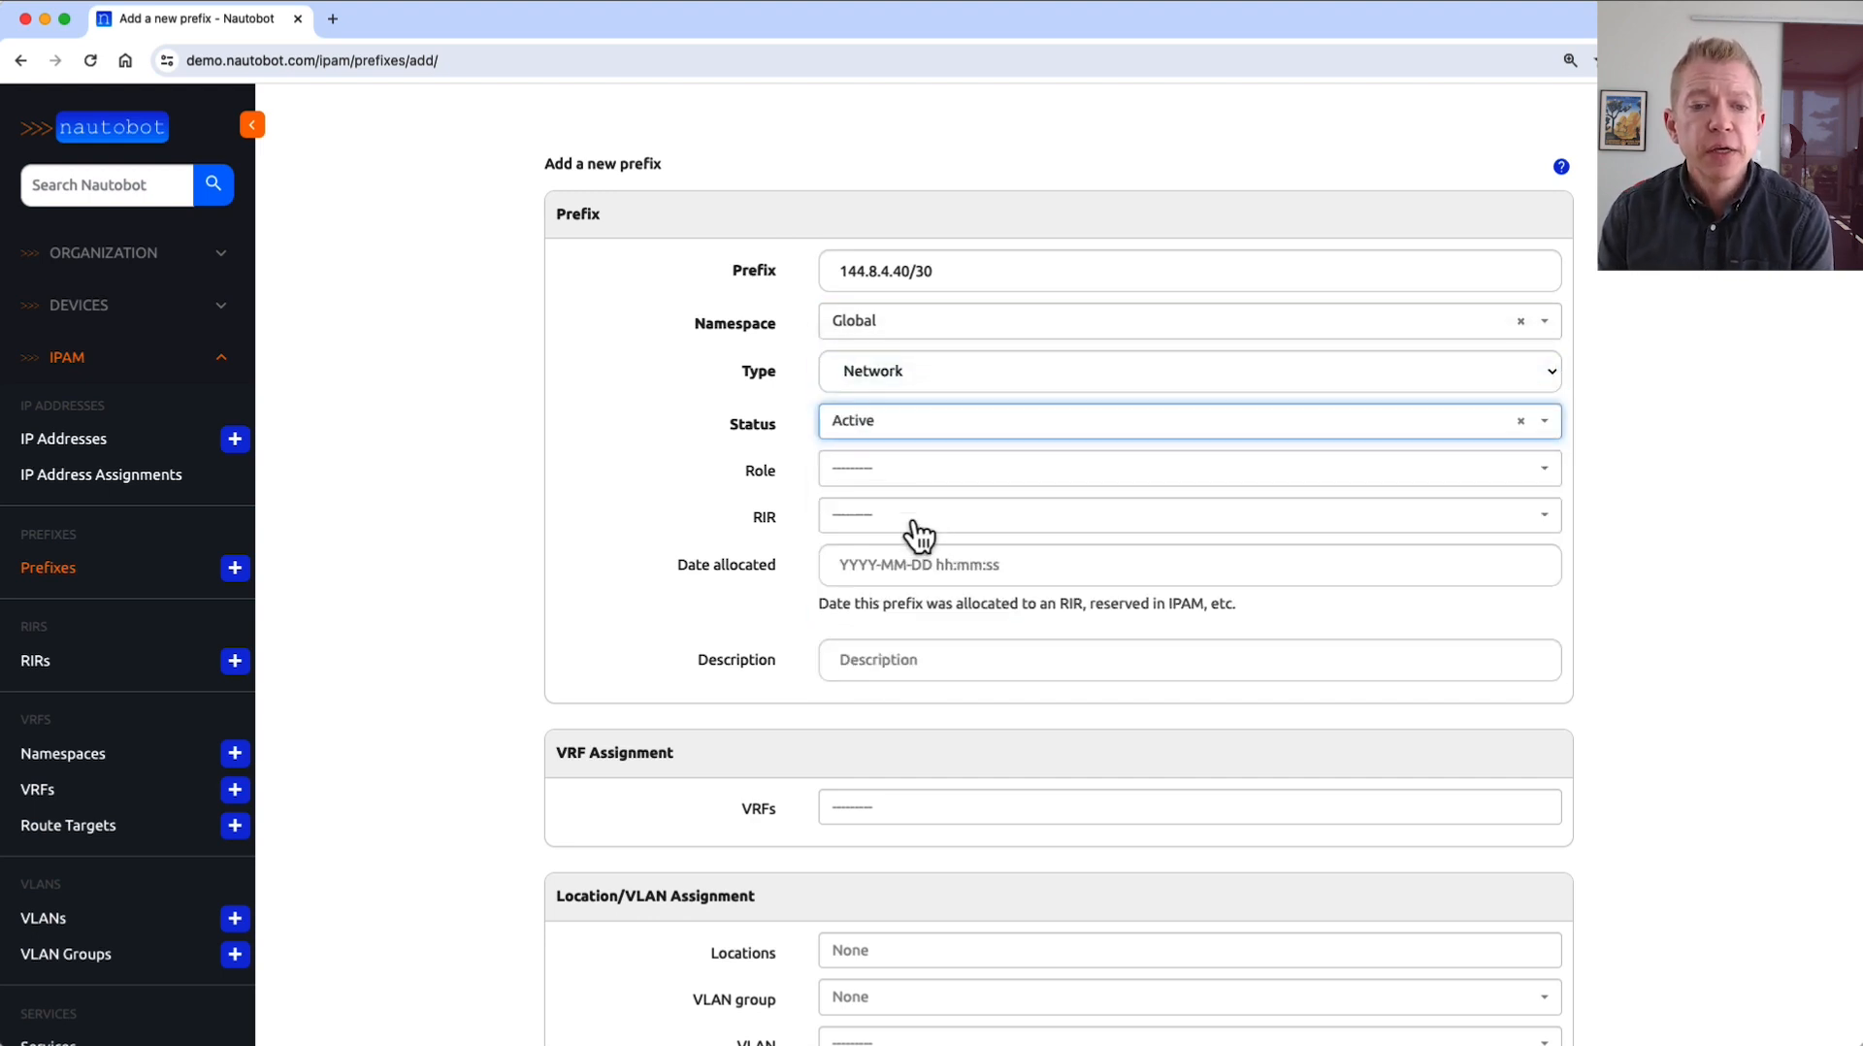
{"action": "scroll", "coordinate": [917, 531], "scroll_direction": "down", "scroll_amount": 5}
{"action": "scroll", "coordinate": [918, 536], "scroll_direction": "down", "scroll_amount": 15}
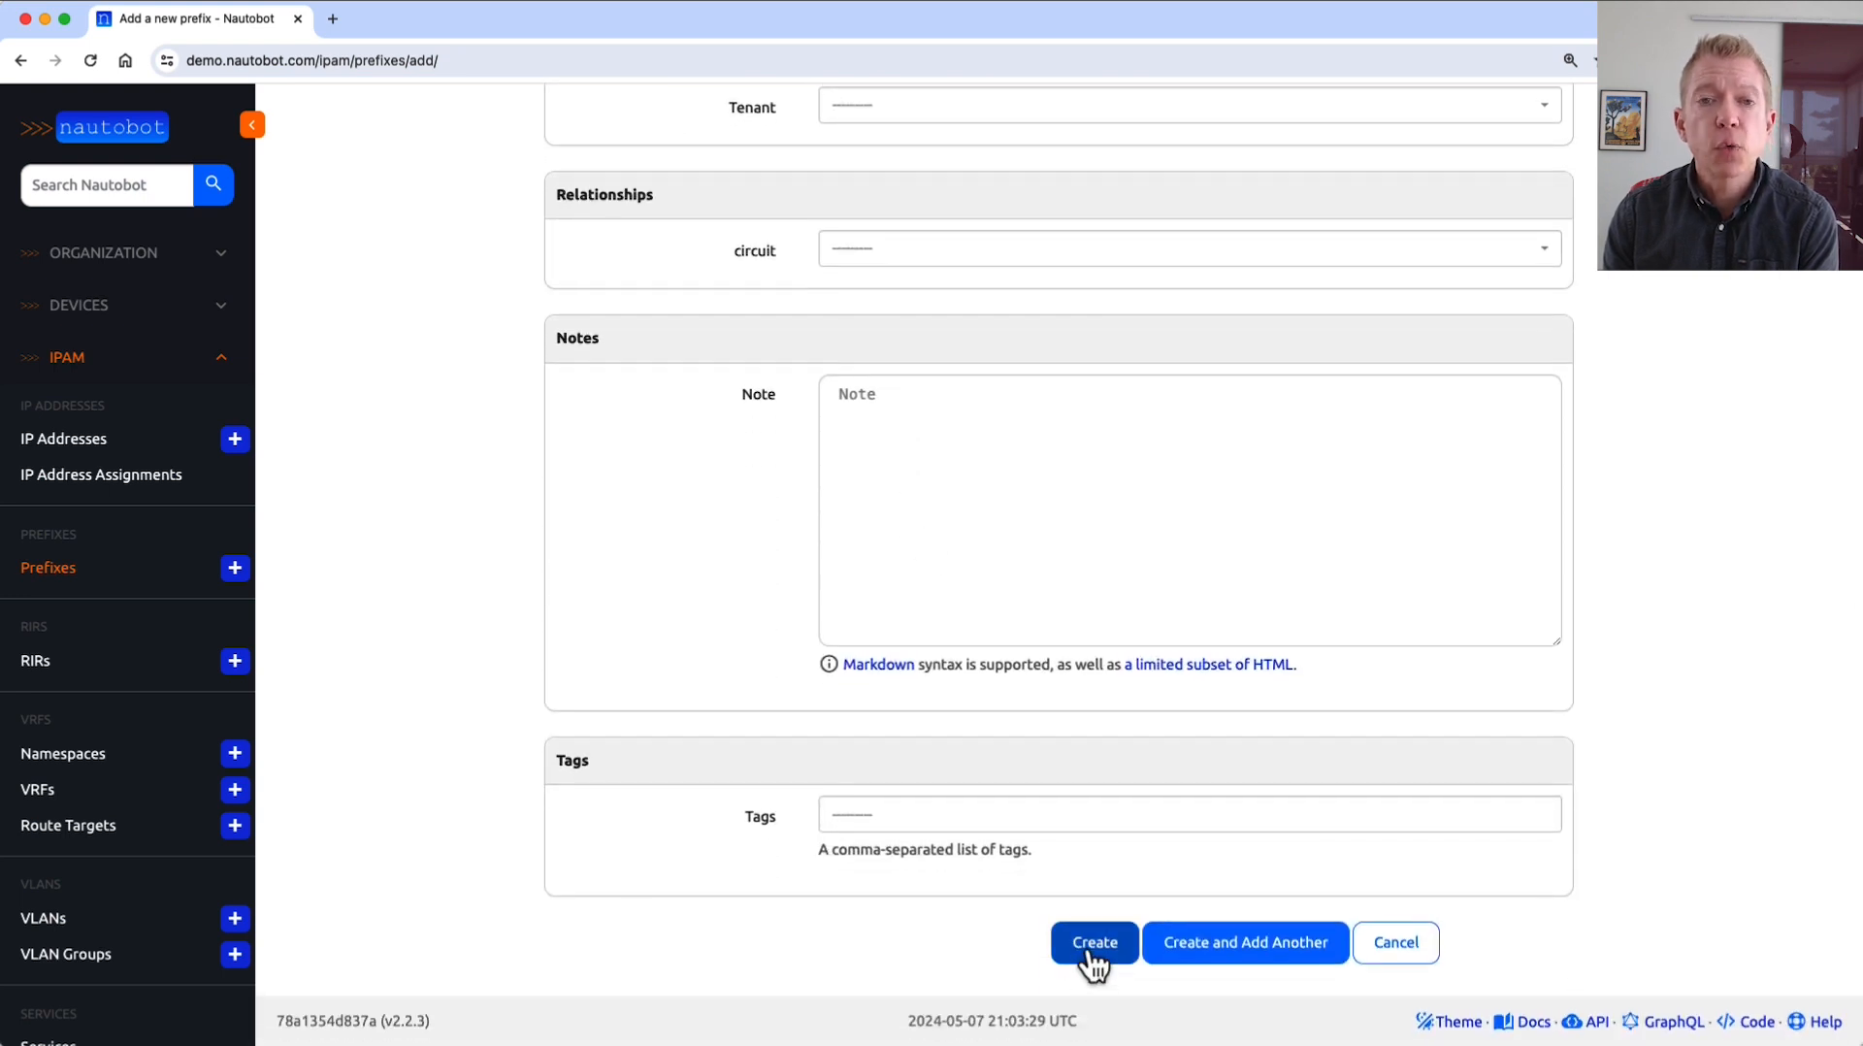
{"action": "left_click", "coordinate": [1090, 956]}
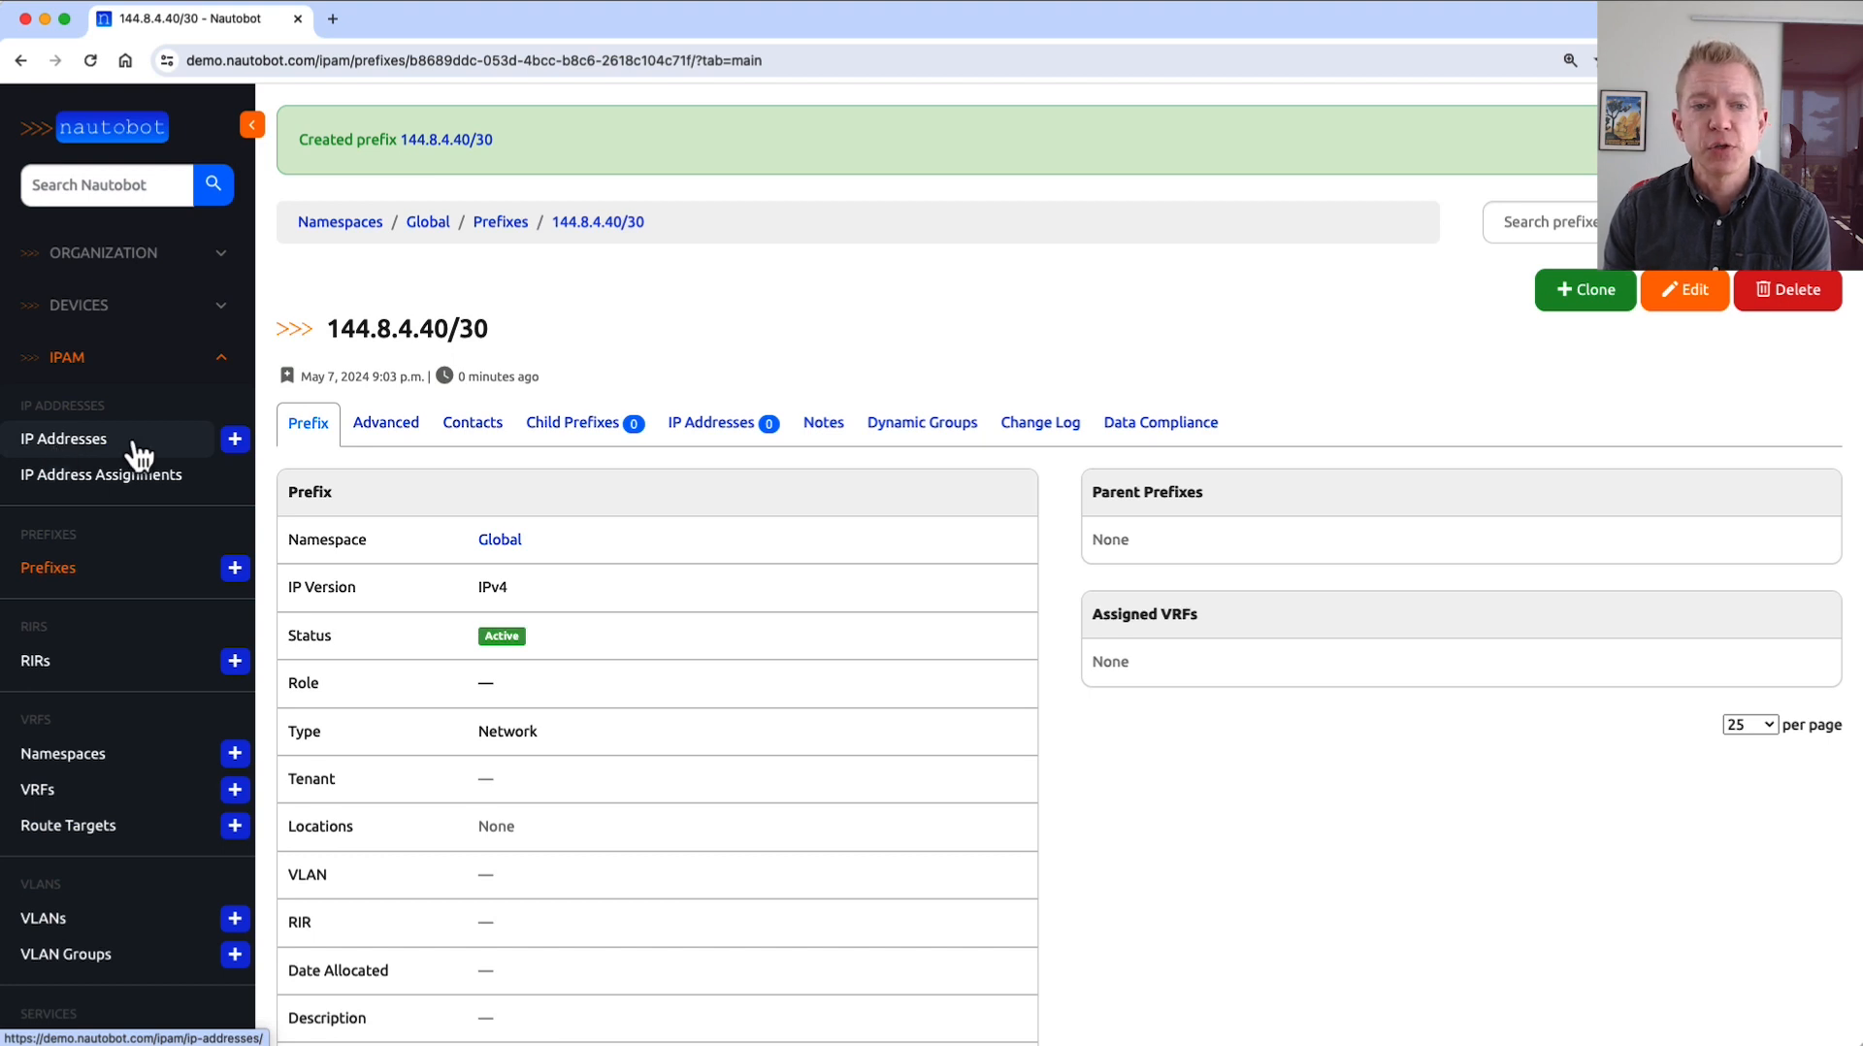
Add the host IP address 144.8.4.41/30 with status Active from the new prefix's IP addresses.
{"action": "left_click", "coordinate": [706, 428]}
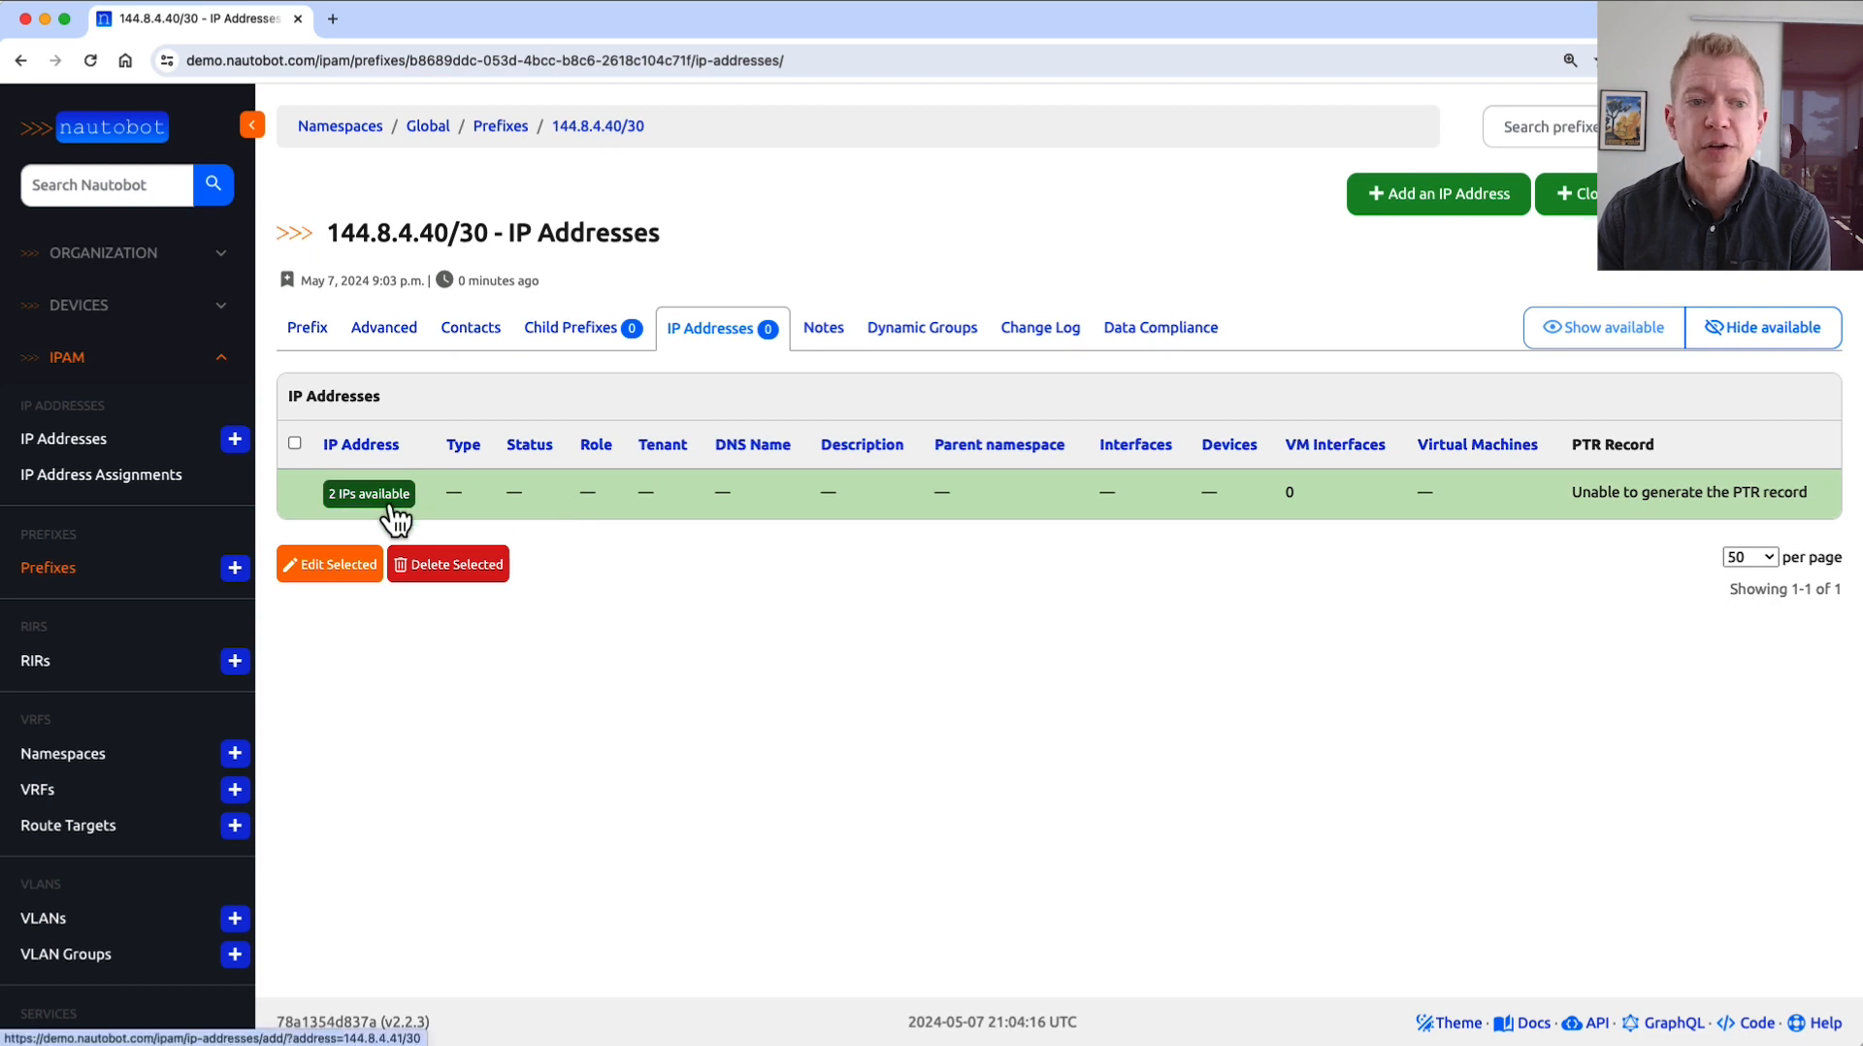
{"action": "left_click", "coordinate": [1419, 195]}
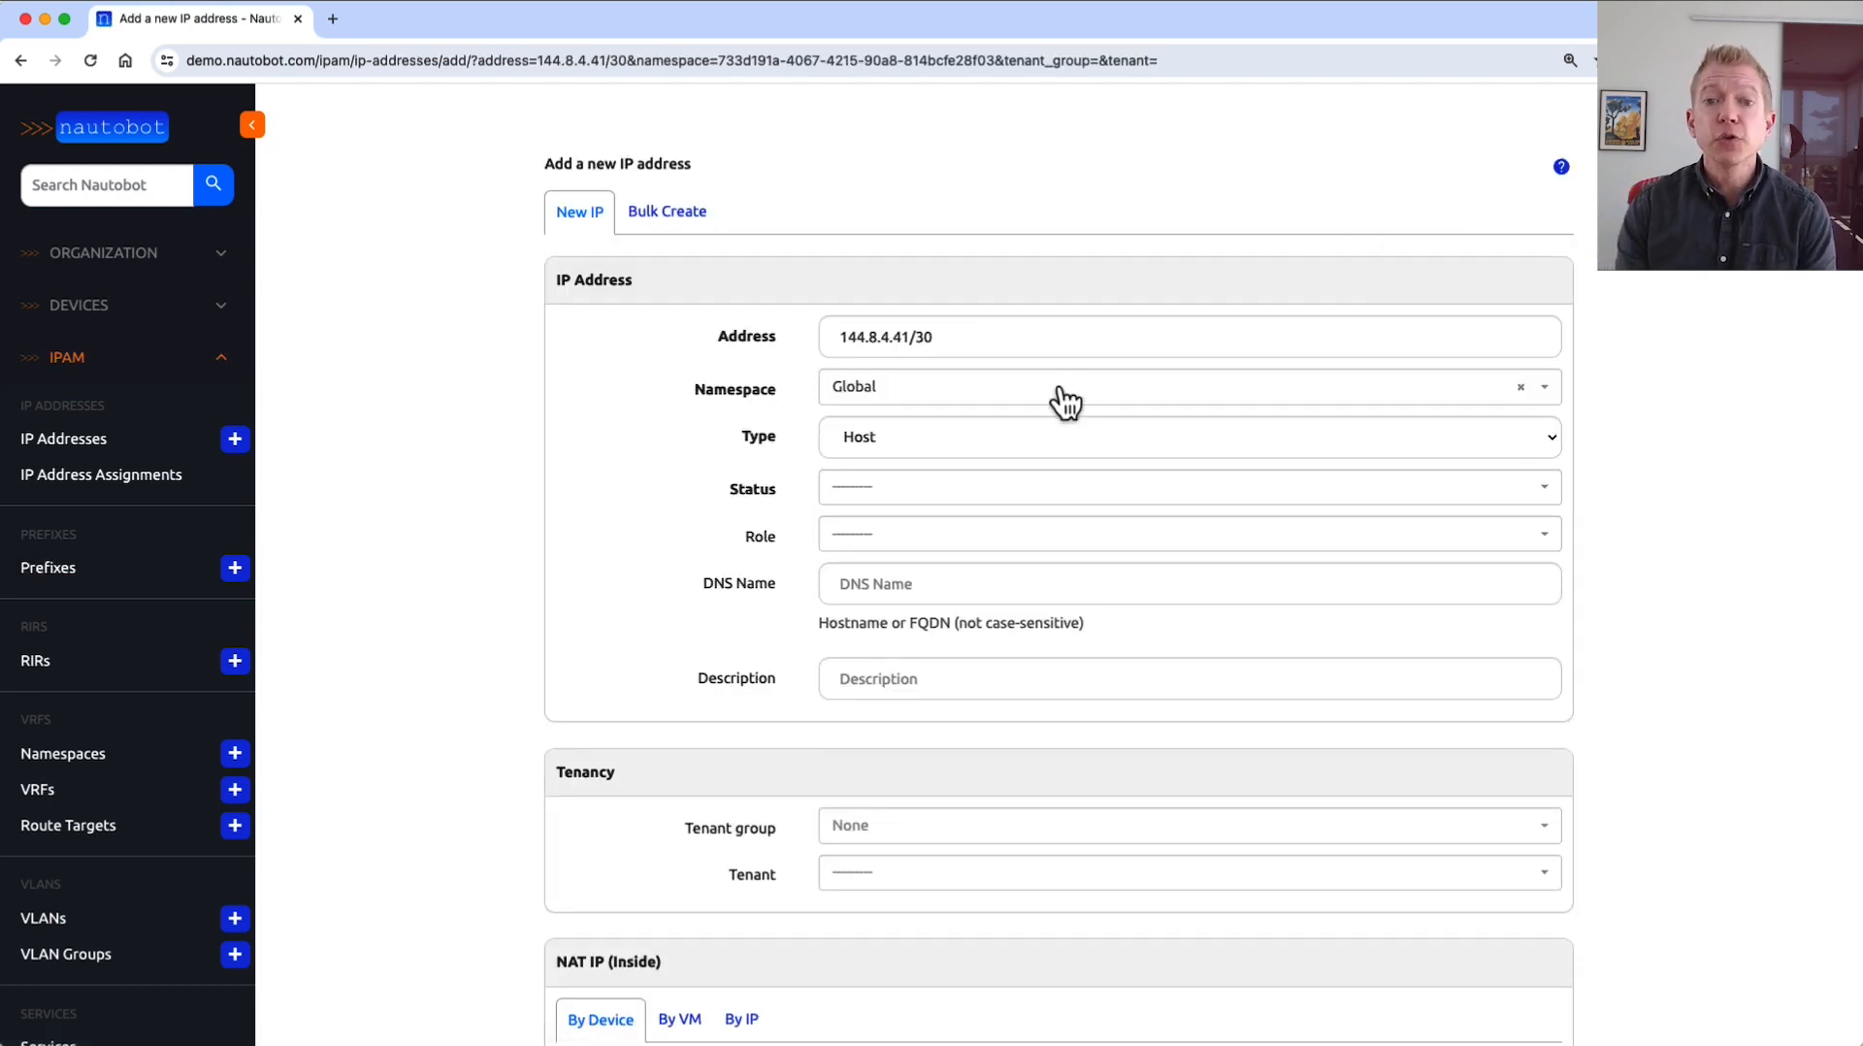
{"action": "left_click", "coordinate": [911, 337]}
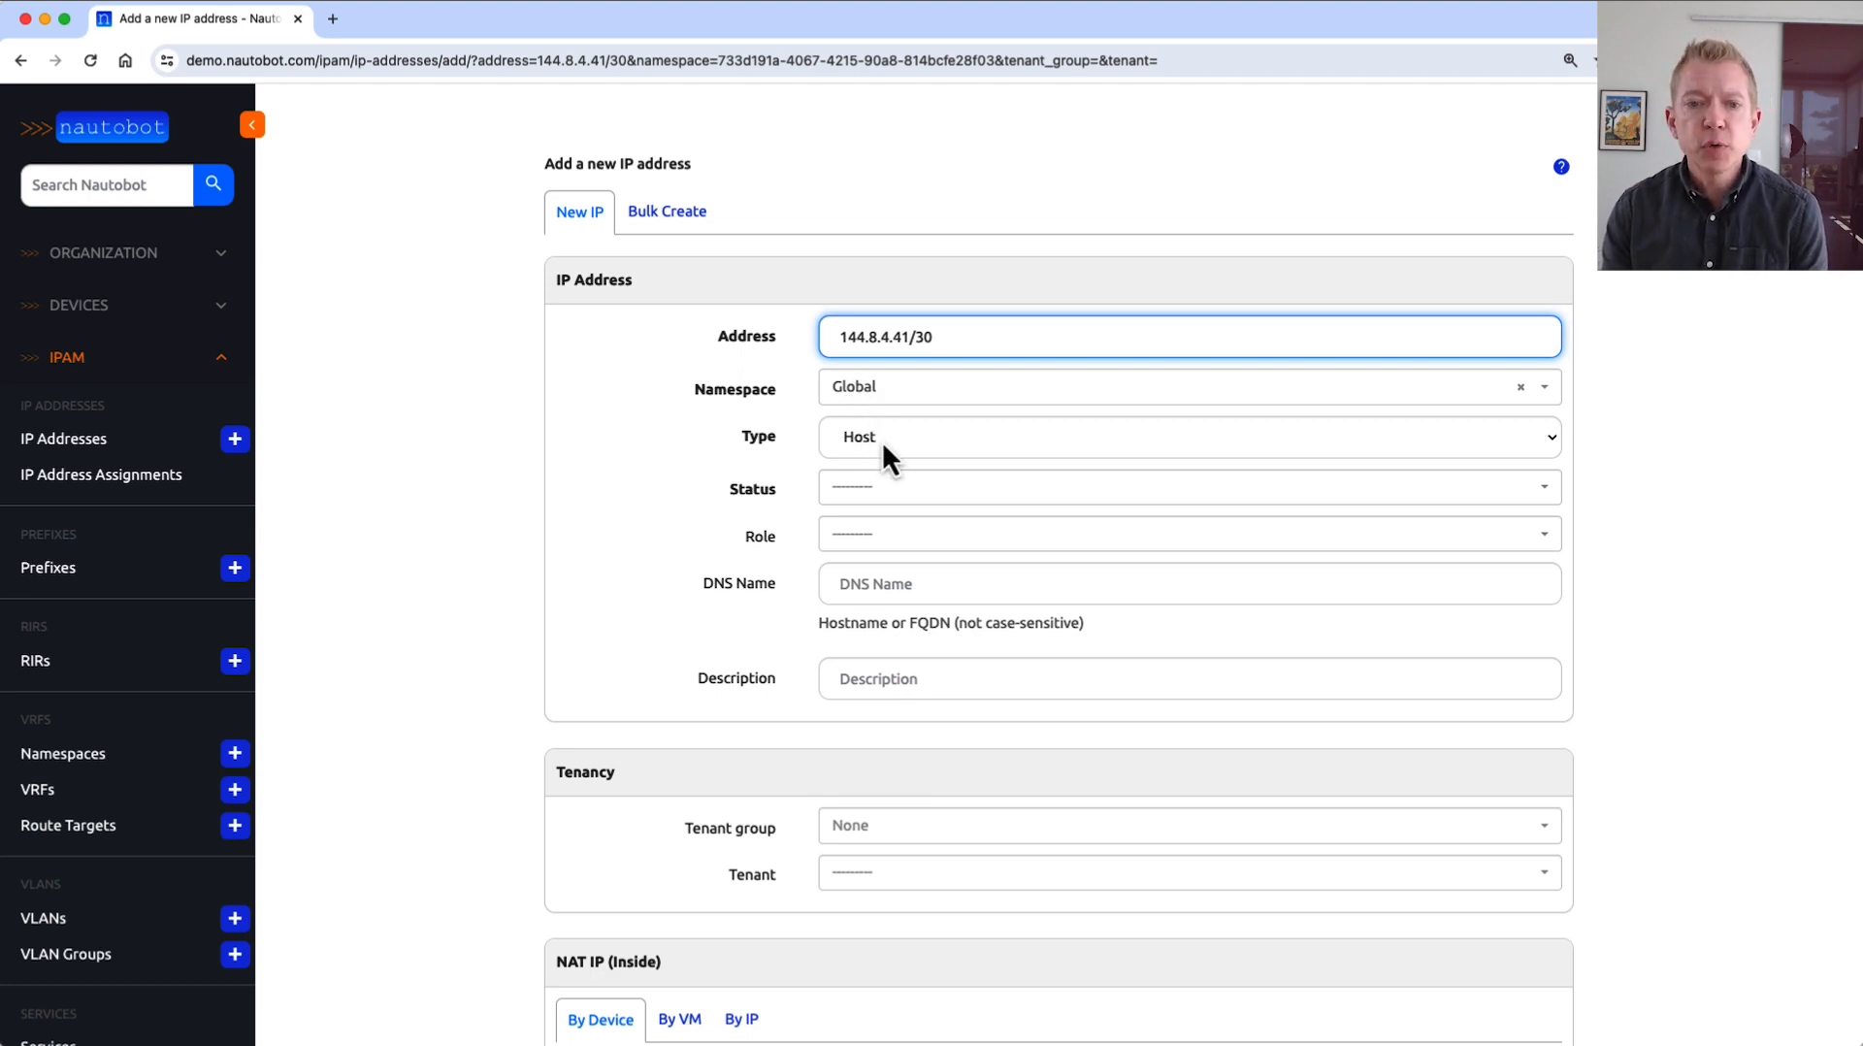
{"action": "left_click", "coordinate": [877, 493]}
{"action": "left_click", "coordinate": [868, 567]}
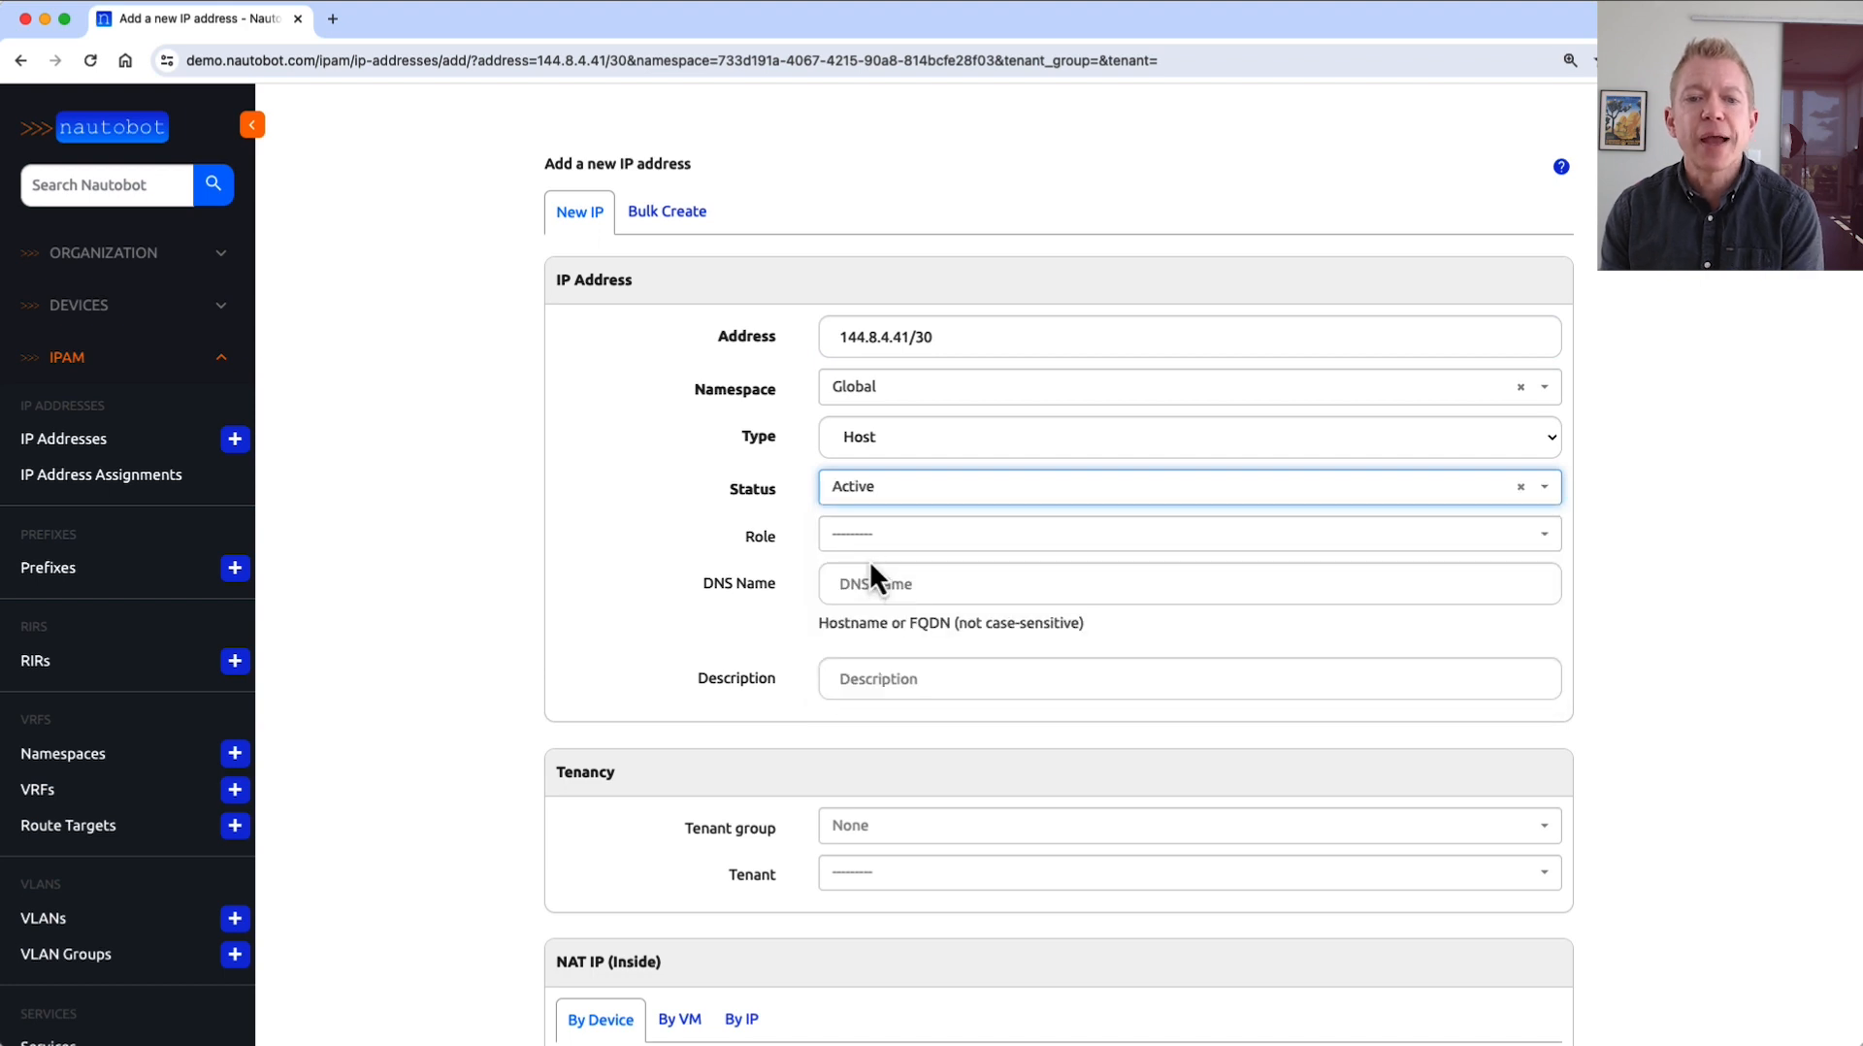
{"action": "scroll", "coordinate": [871, 557], "scroll_direction": "down", "scroll_amount": 10}
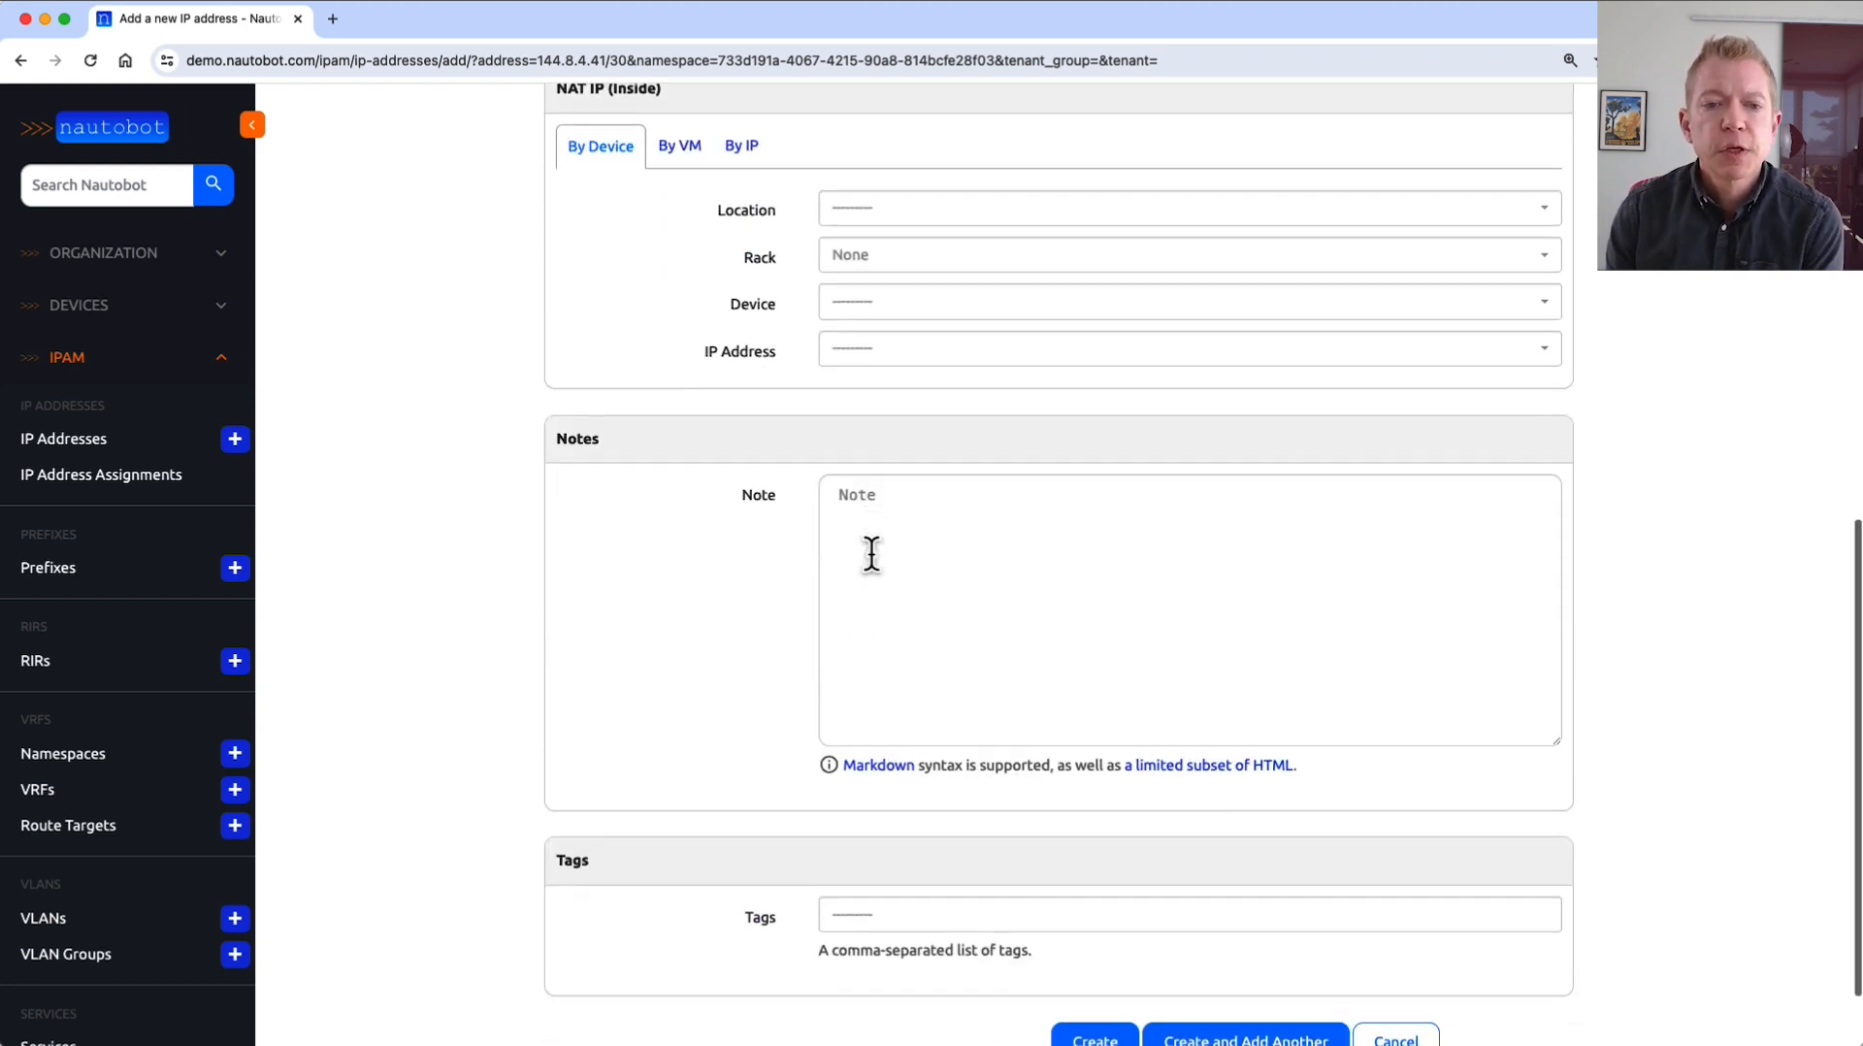
{"action": "left_click", "coordinate": [1099, 946]}
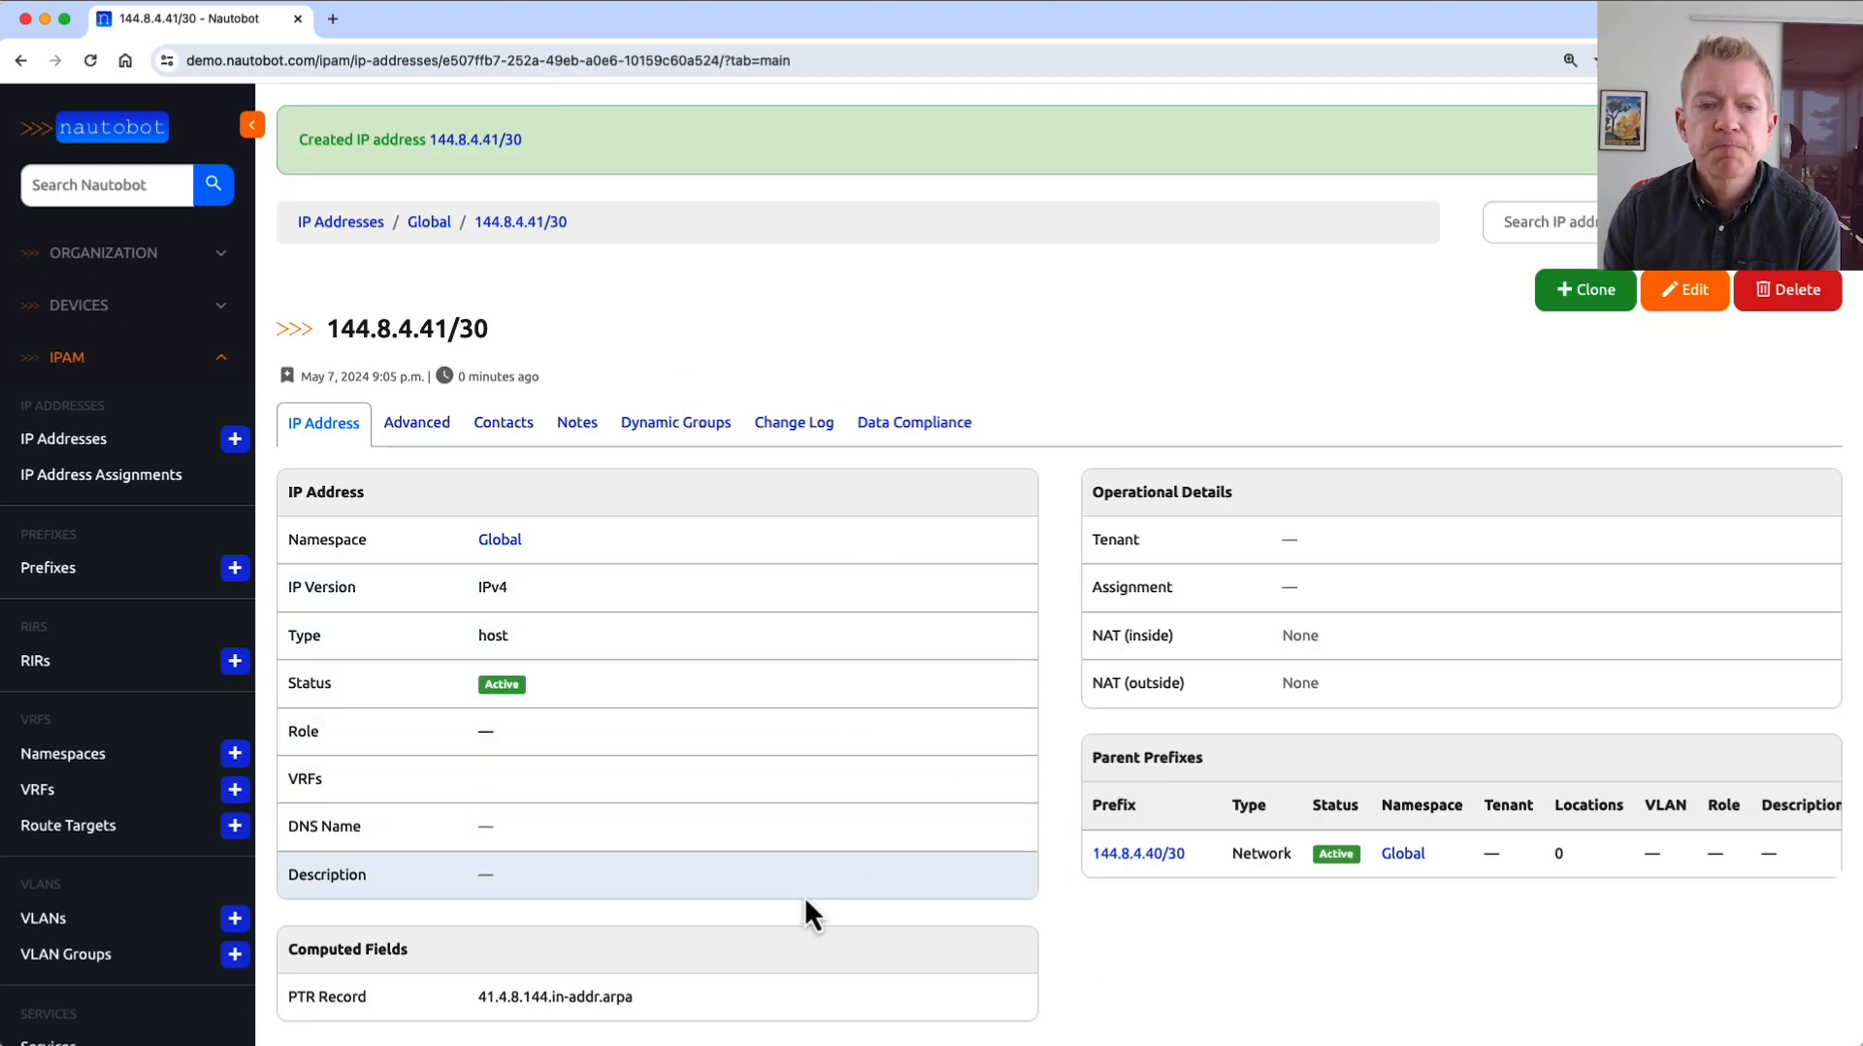
Return to the parent prefix's IP addresses and add the host address 144.8.4.42/30 with status Active.
{"action": "left_click", "coordinate": [1112, 866]}
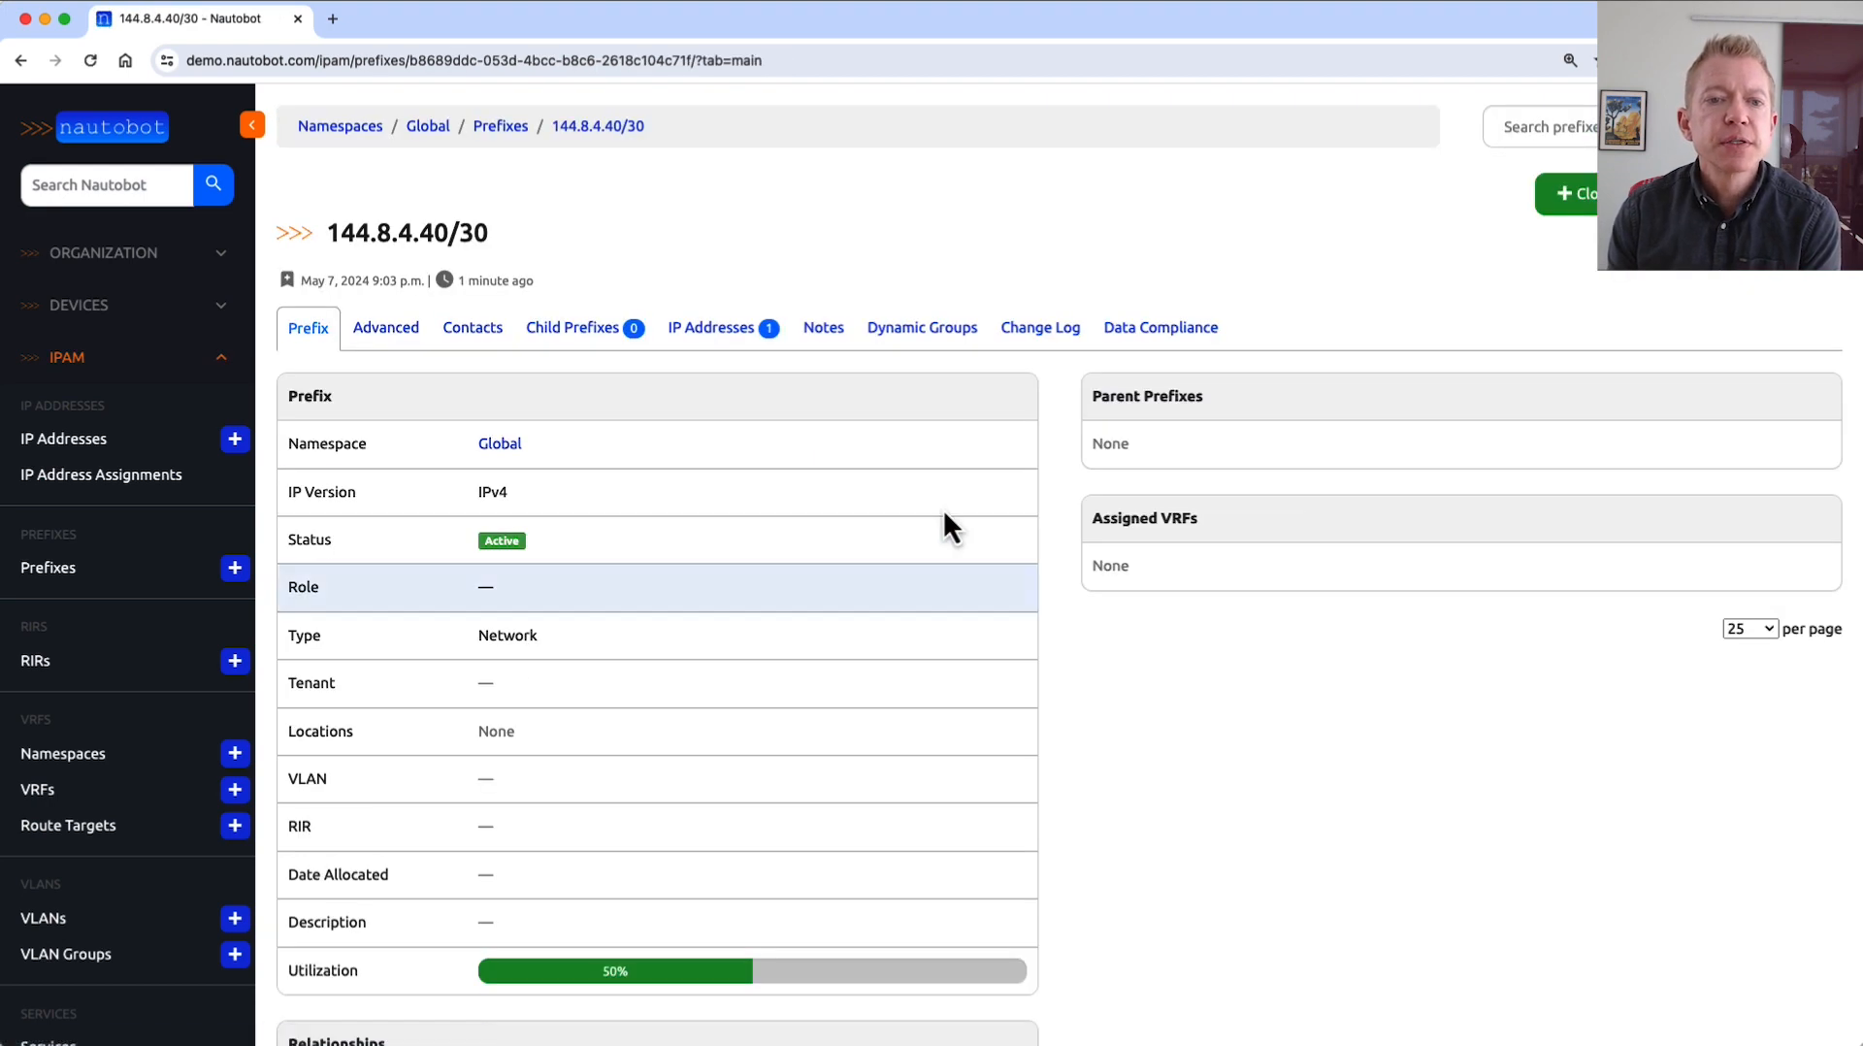
{"action": "left_click", "coordinate": [731, 339]}
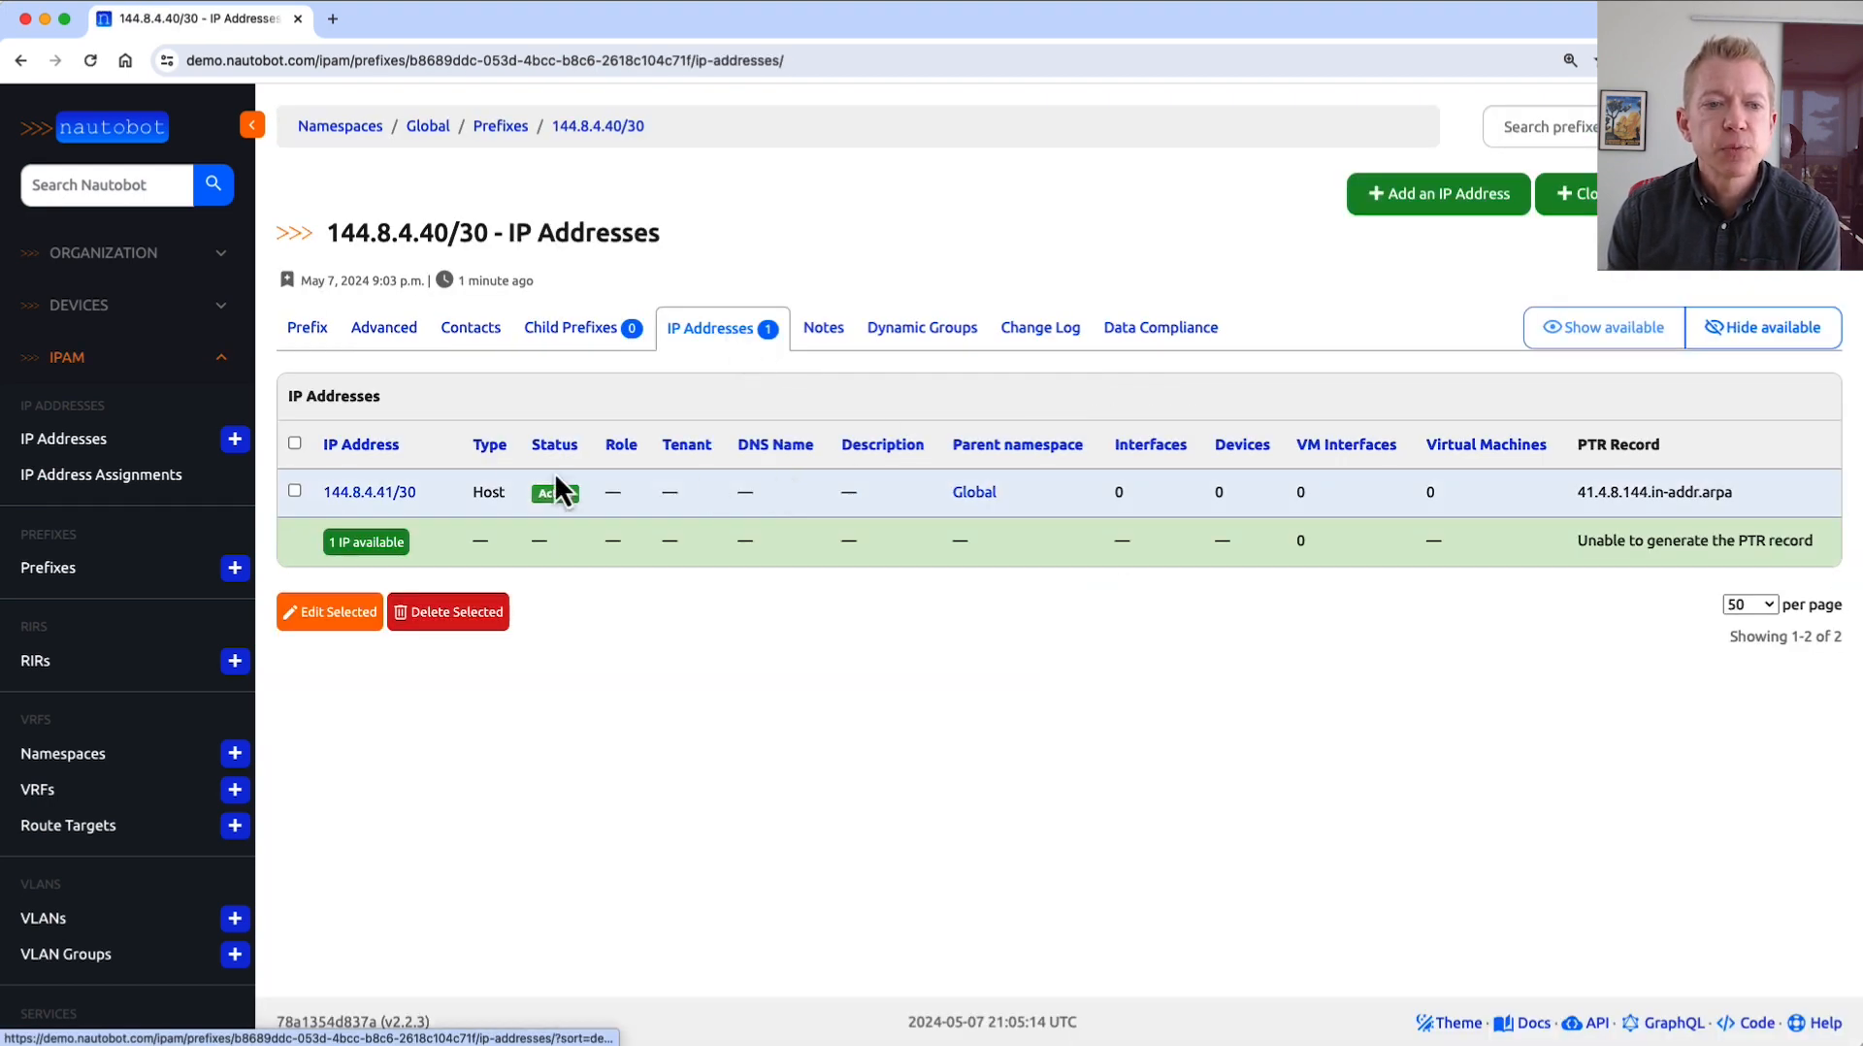
{"action": "left_click", "coordinate": [1407, 192]}
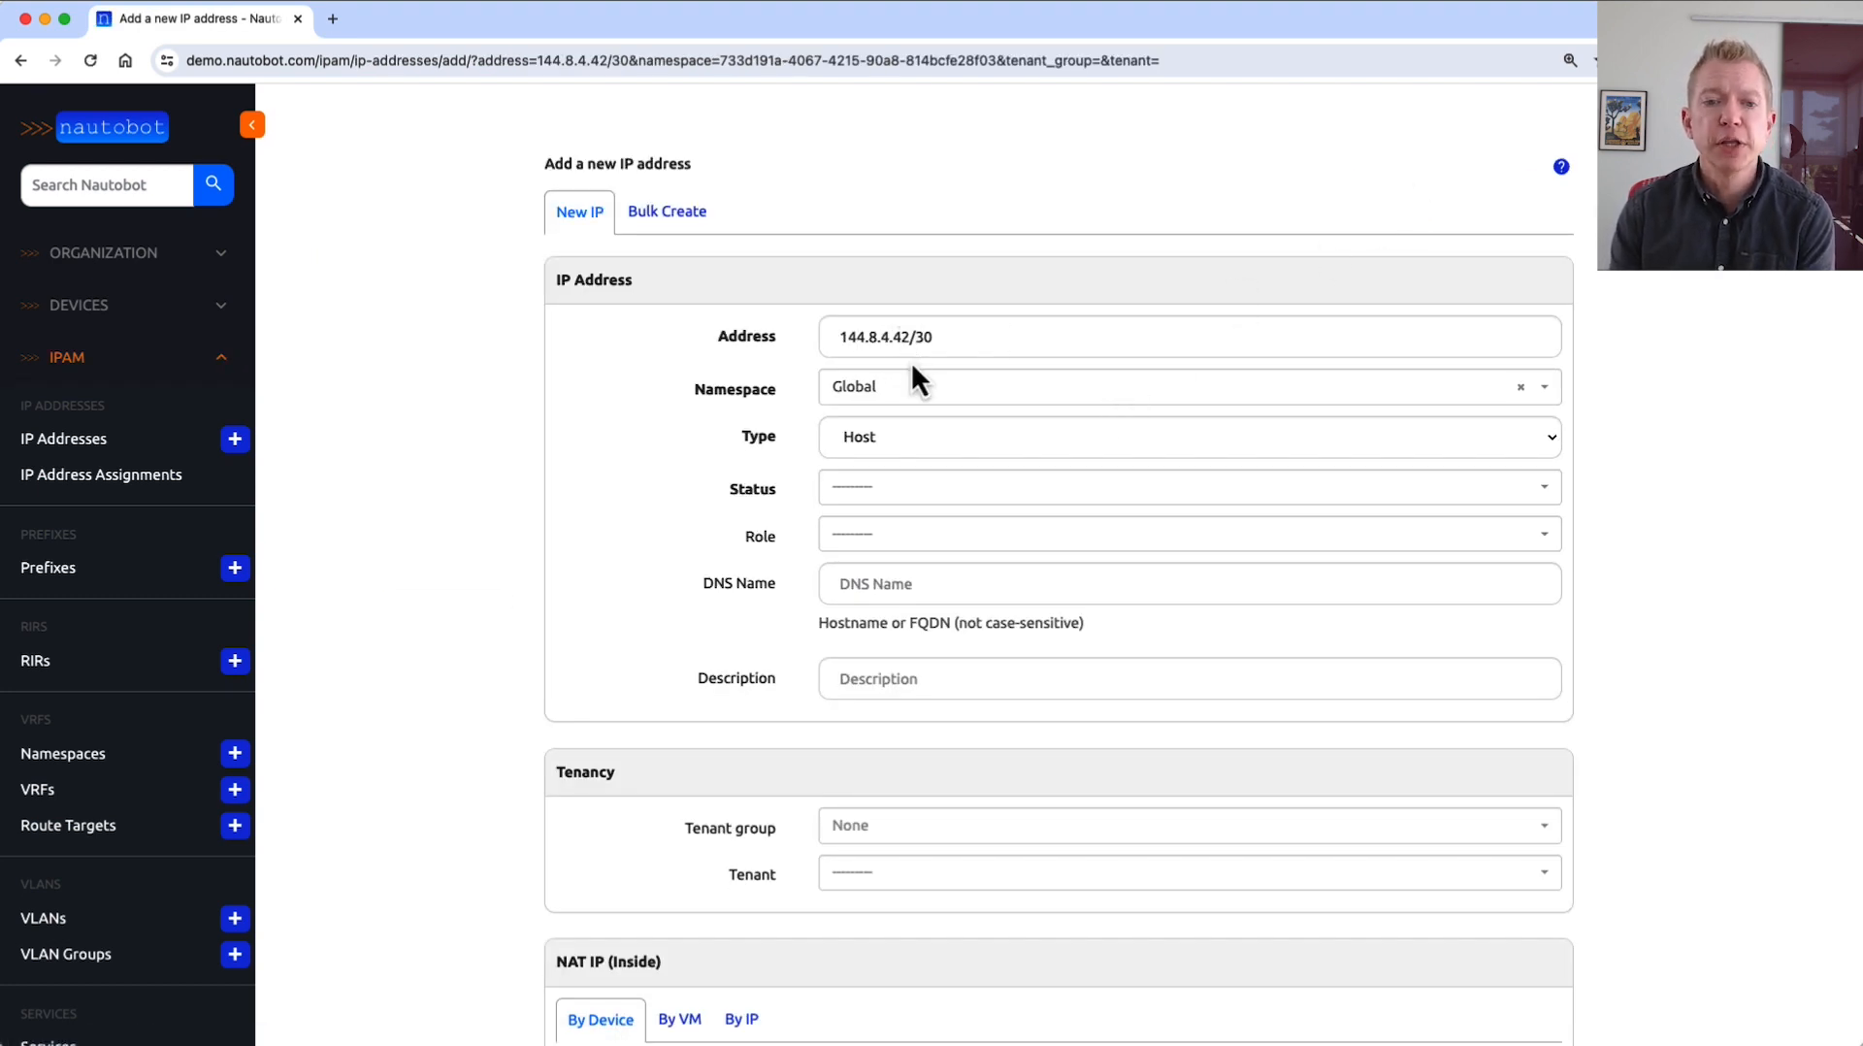
{"action": "left_click", "coordinate": [879, 490]}
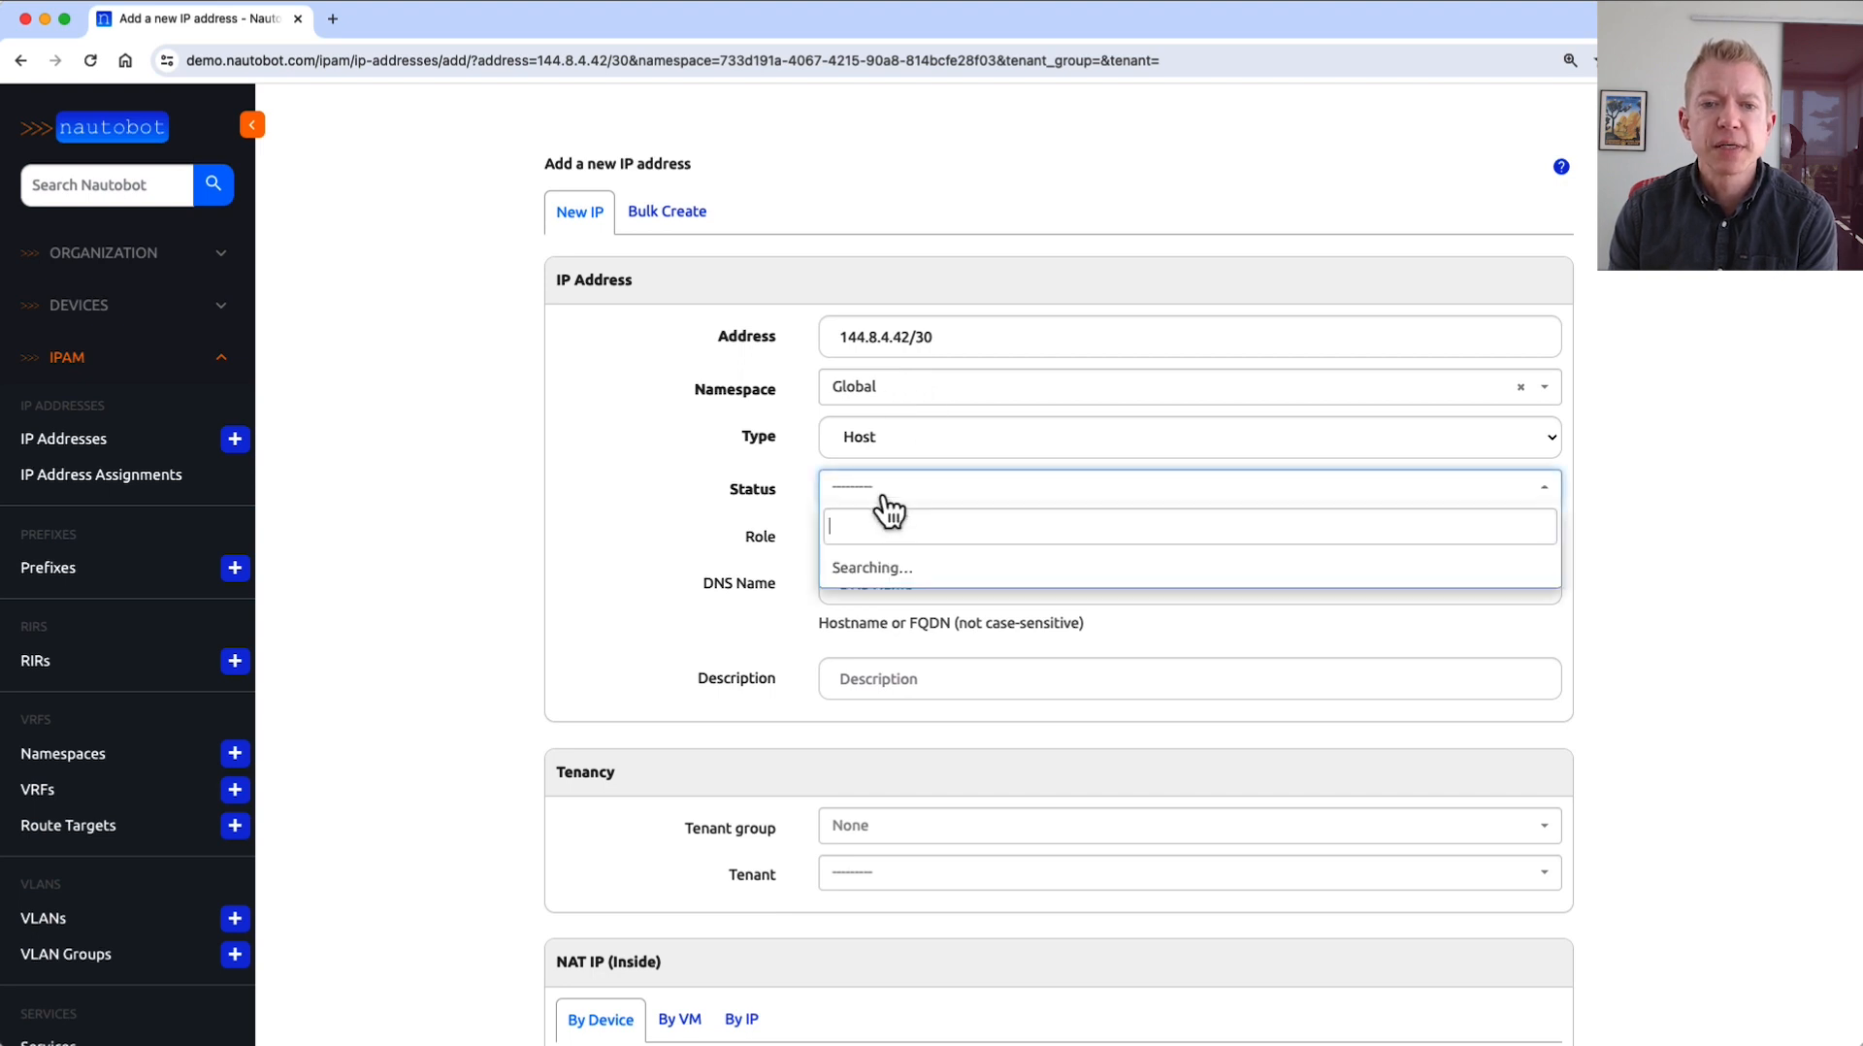
{"action": "left_click", "coordinate": [876, 570]}
{"action": "scroll", "coordinate": [975, 875], "scroll_direction": "down", "scroll_amount": 10}
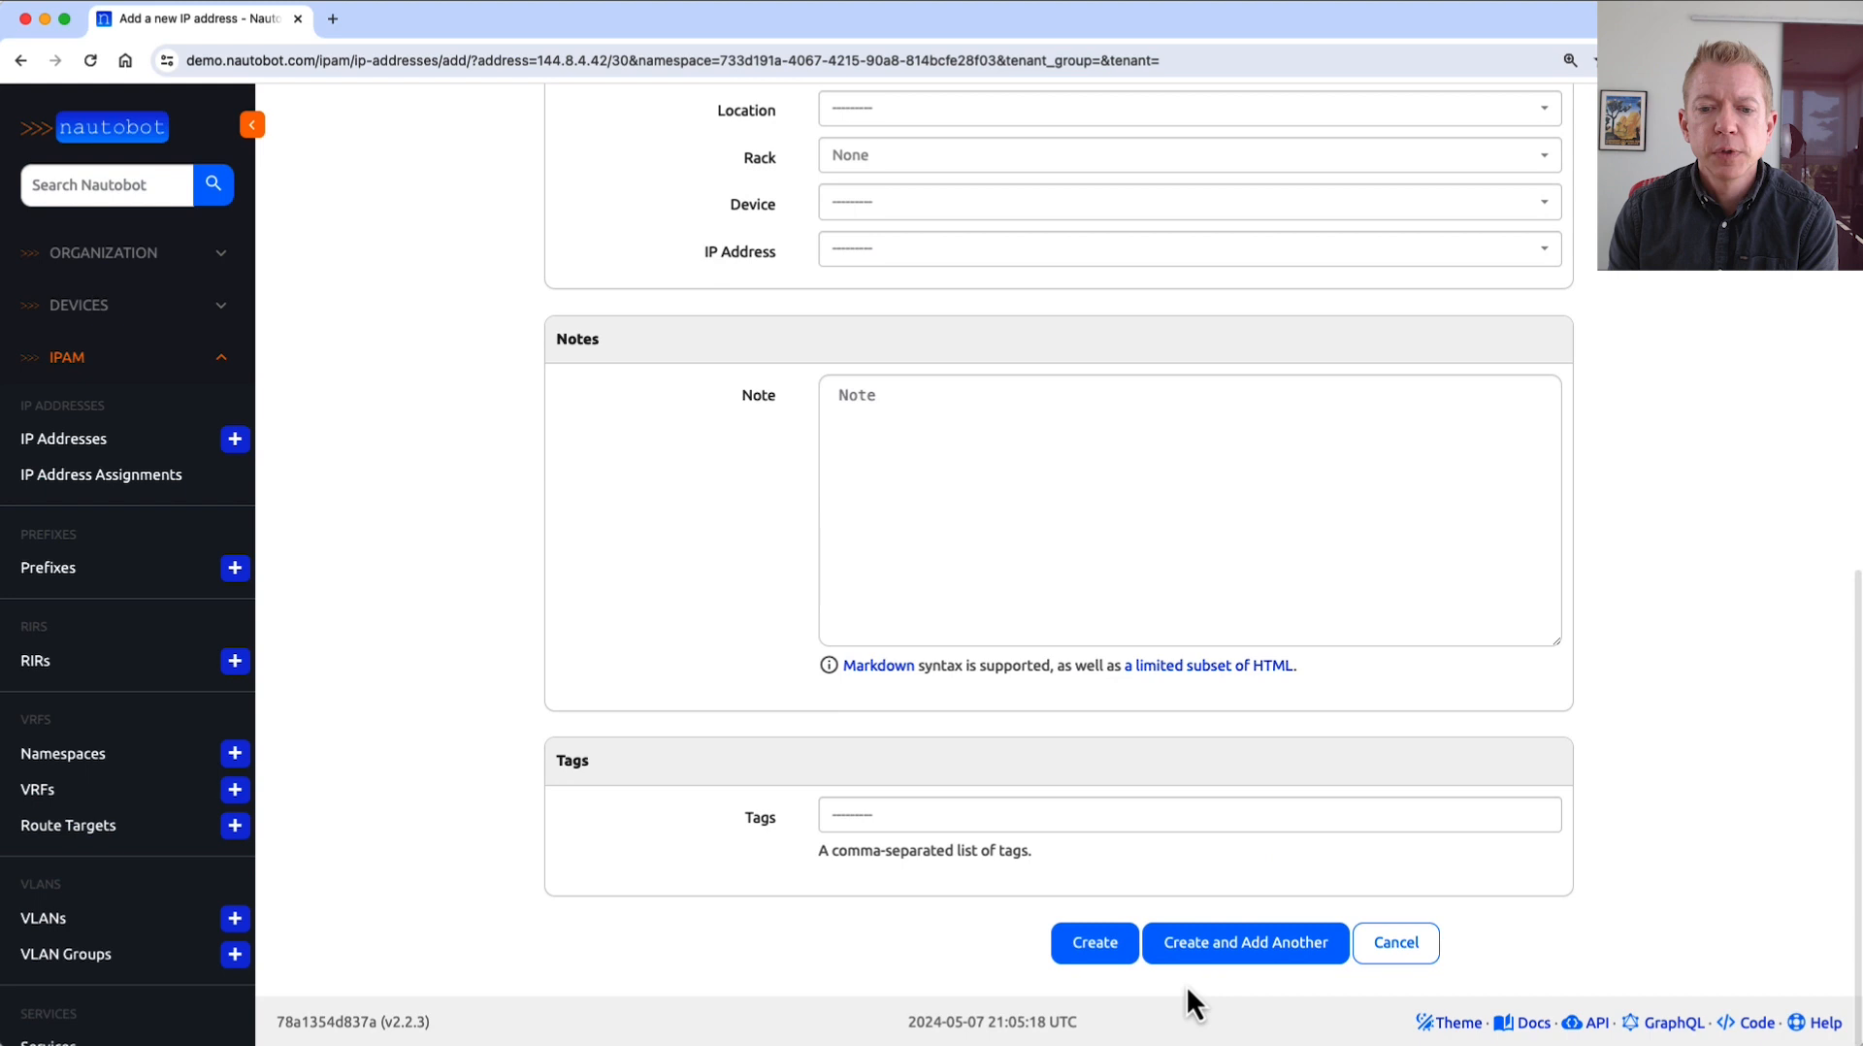
{"action": "left_click", "coordinate": [1093, 948]}
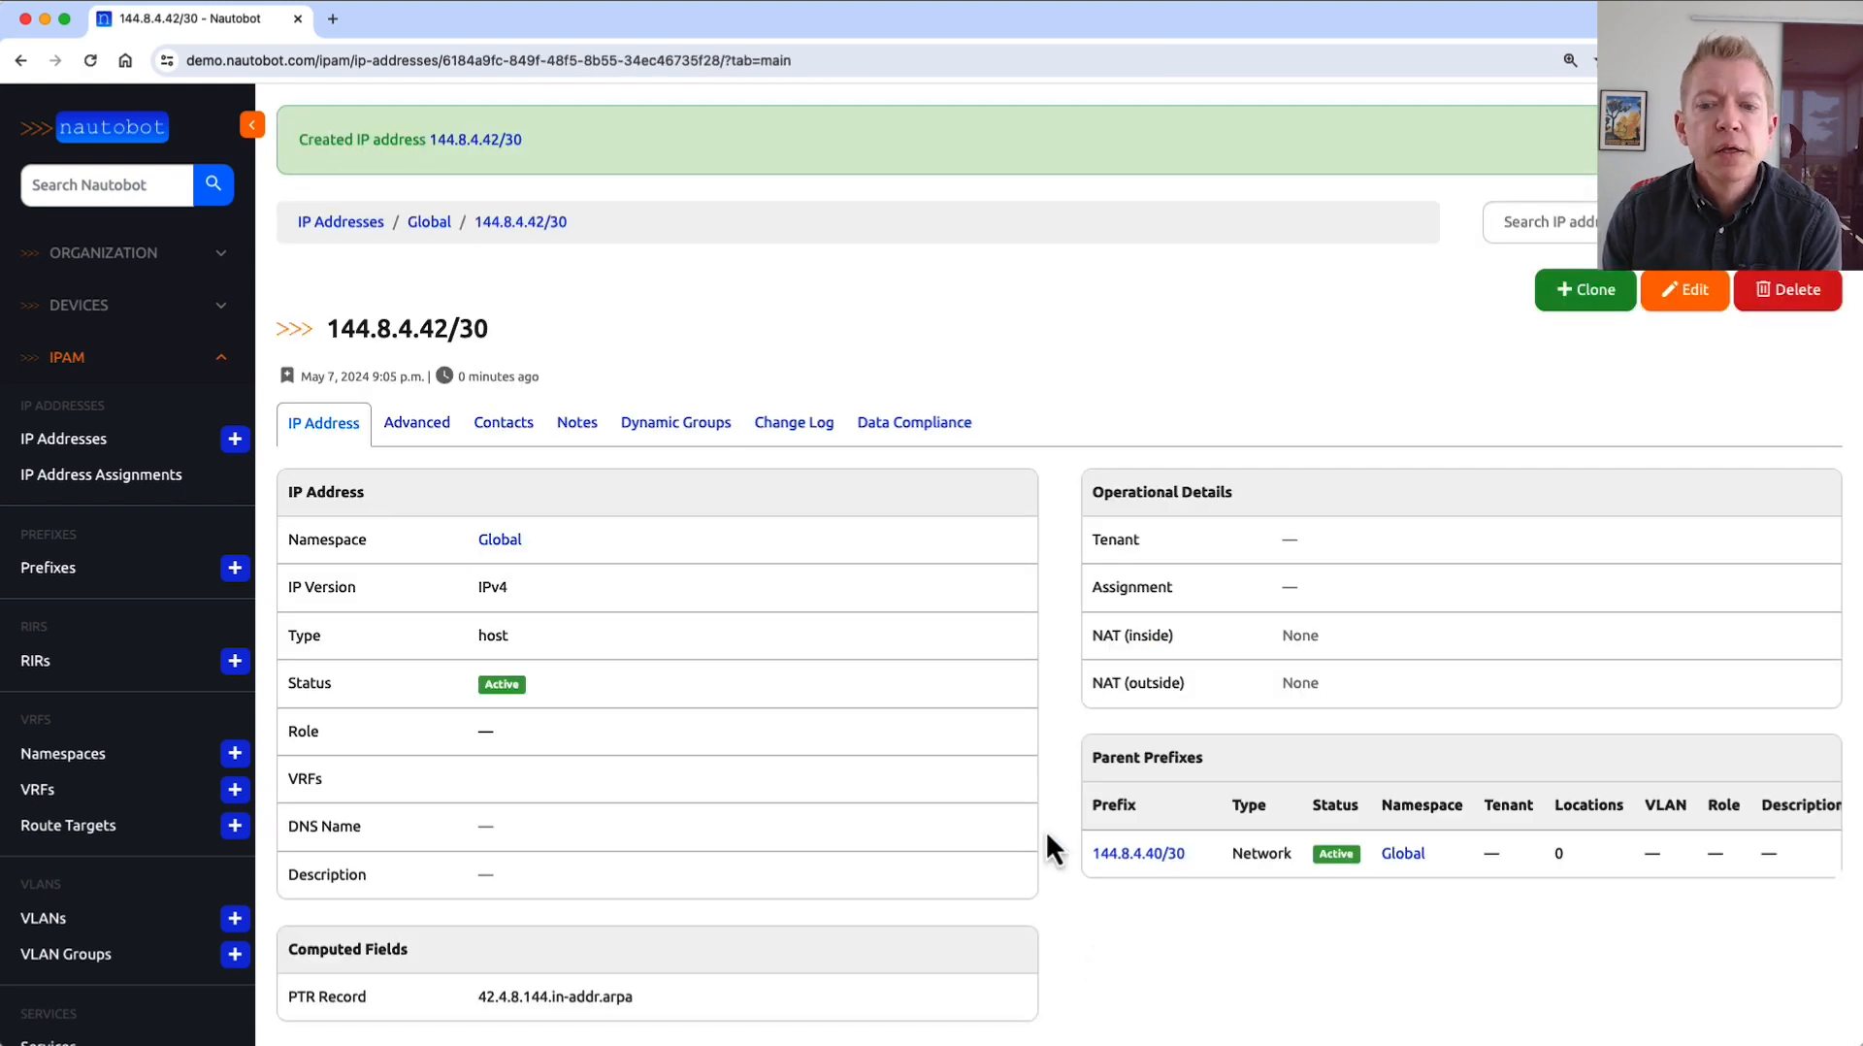
Open the parent prefix 144.8.4.40/30 and review its assigned IP addresses and utilization.
{"action": "left_click", "coordinate": [1123, 858]}
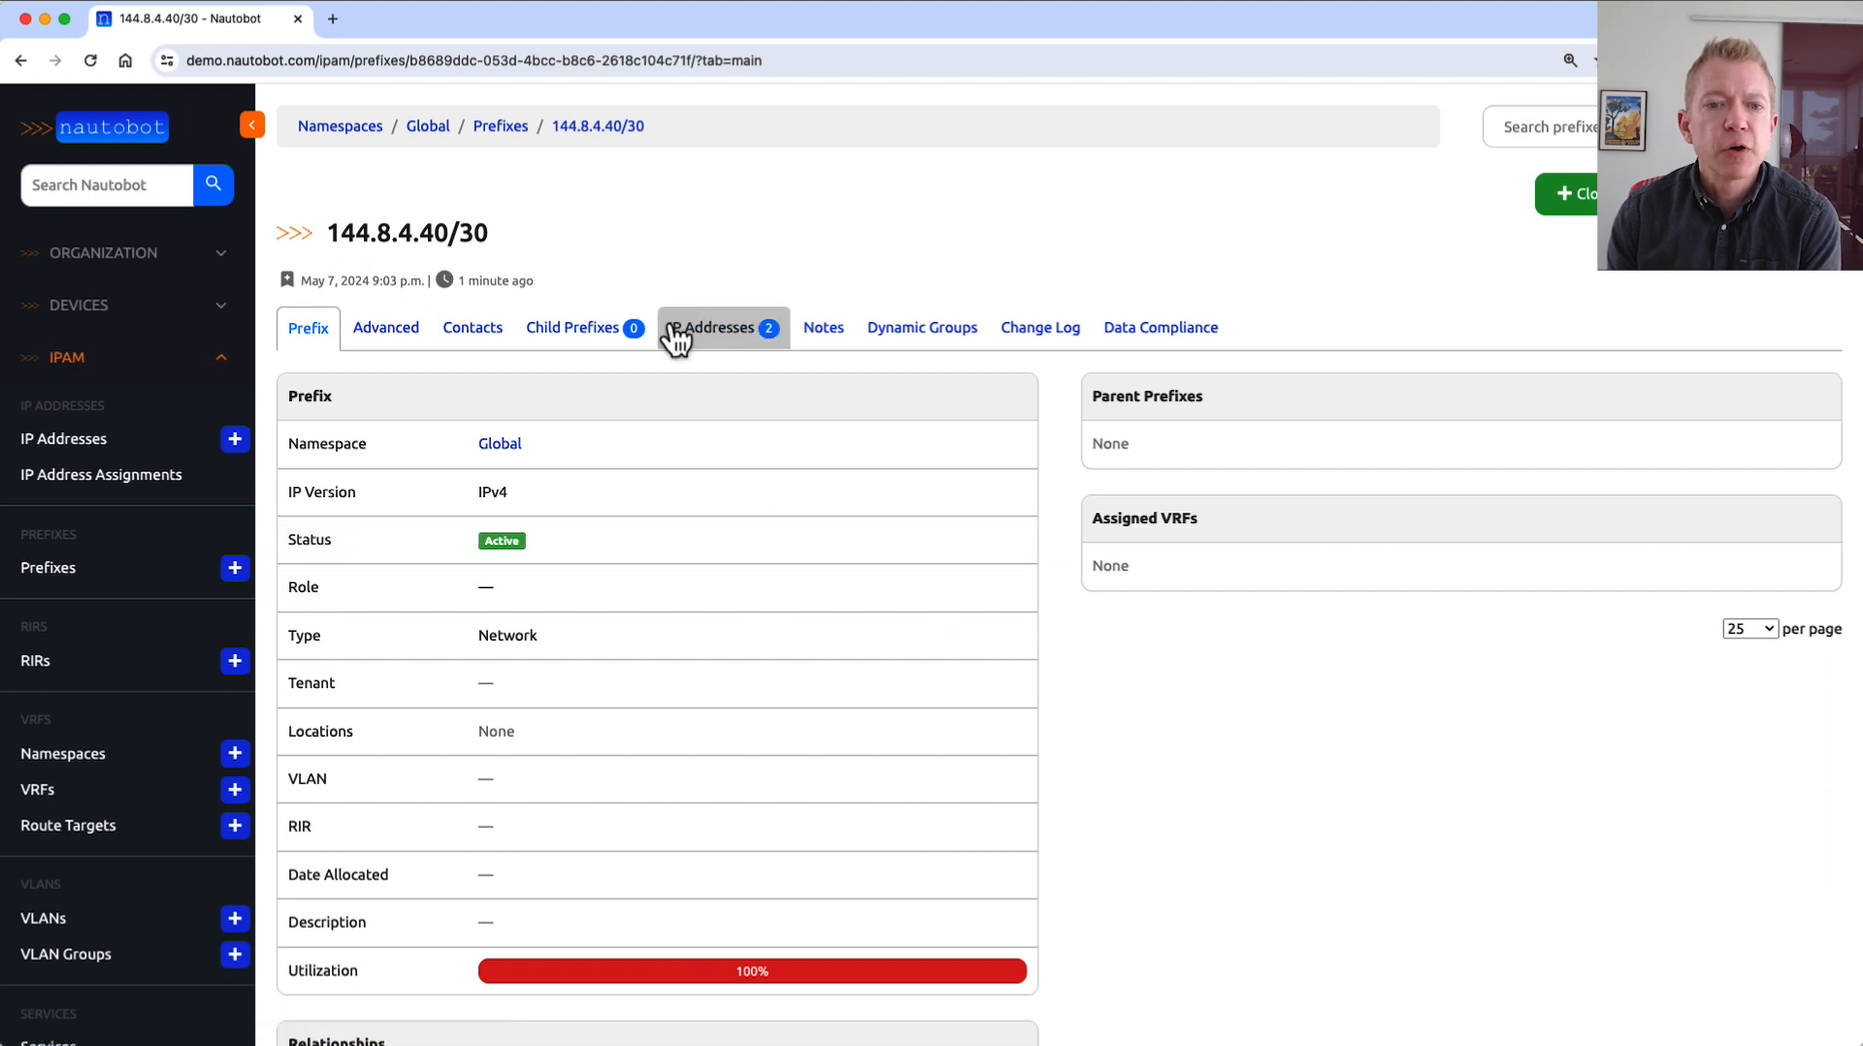
{"action": "left_click", "coordinate": [705, 329]}
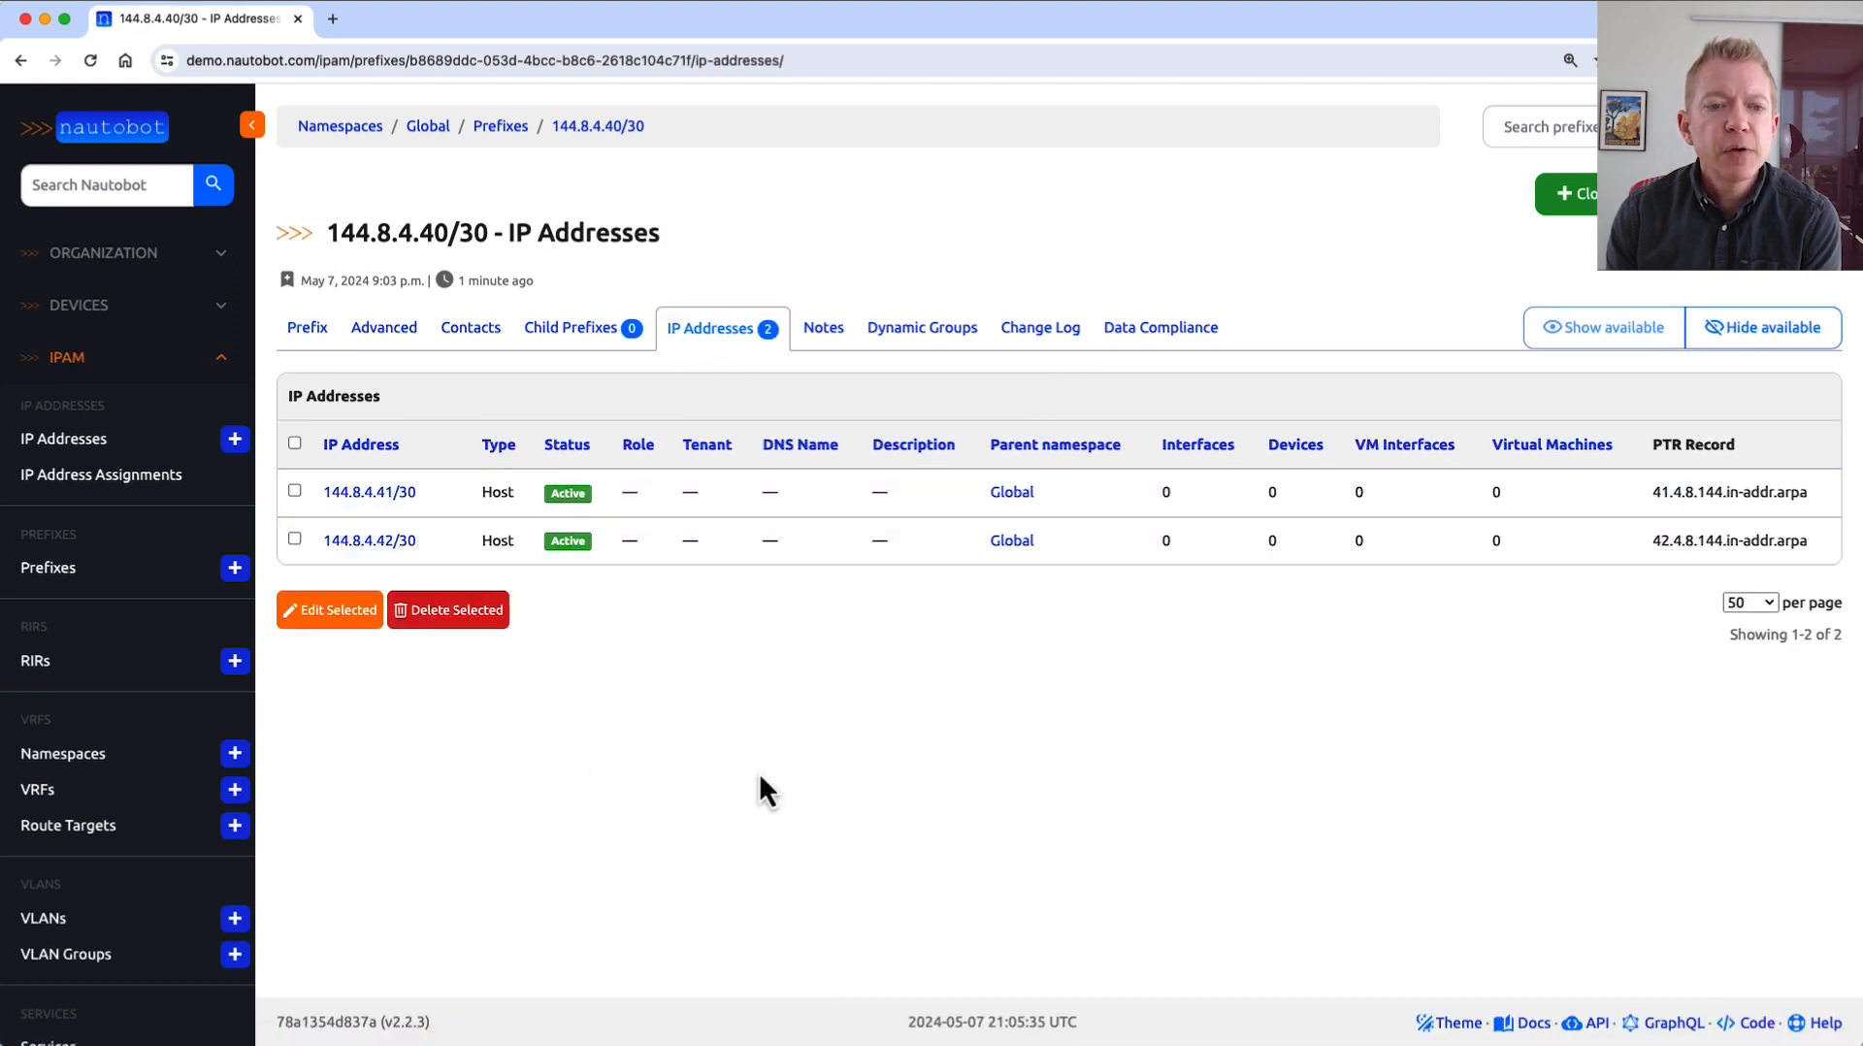
{"action": "left_click", "coordinate": [302, 333]}
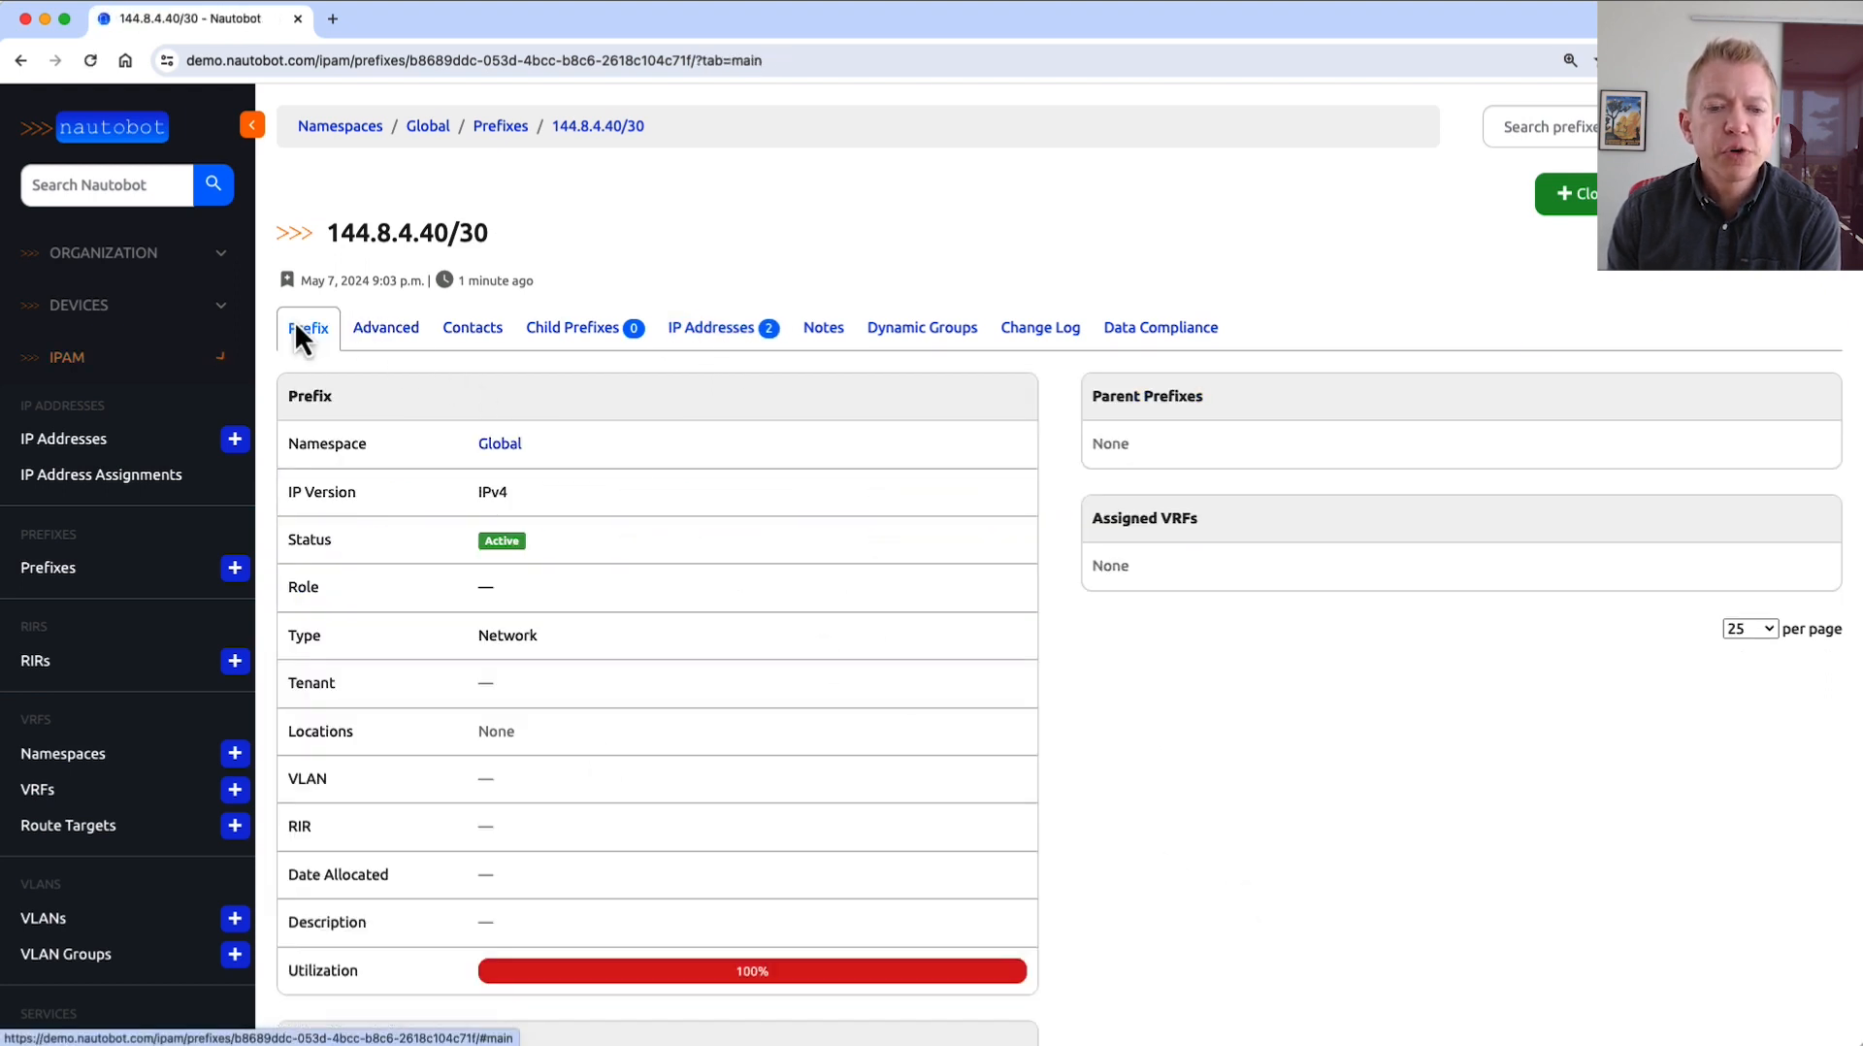
{"action": "mouse_move", "coordinate": [930, 970]}
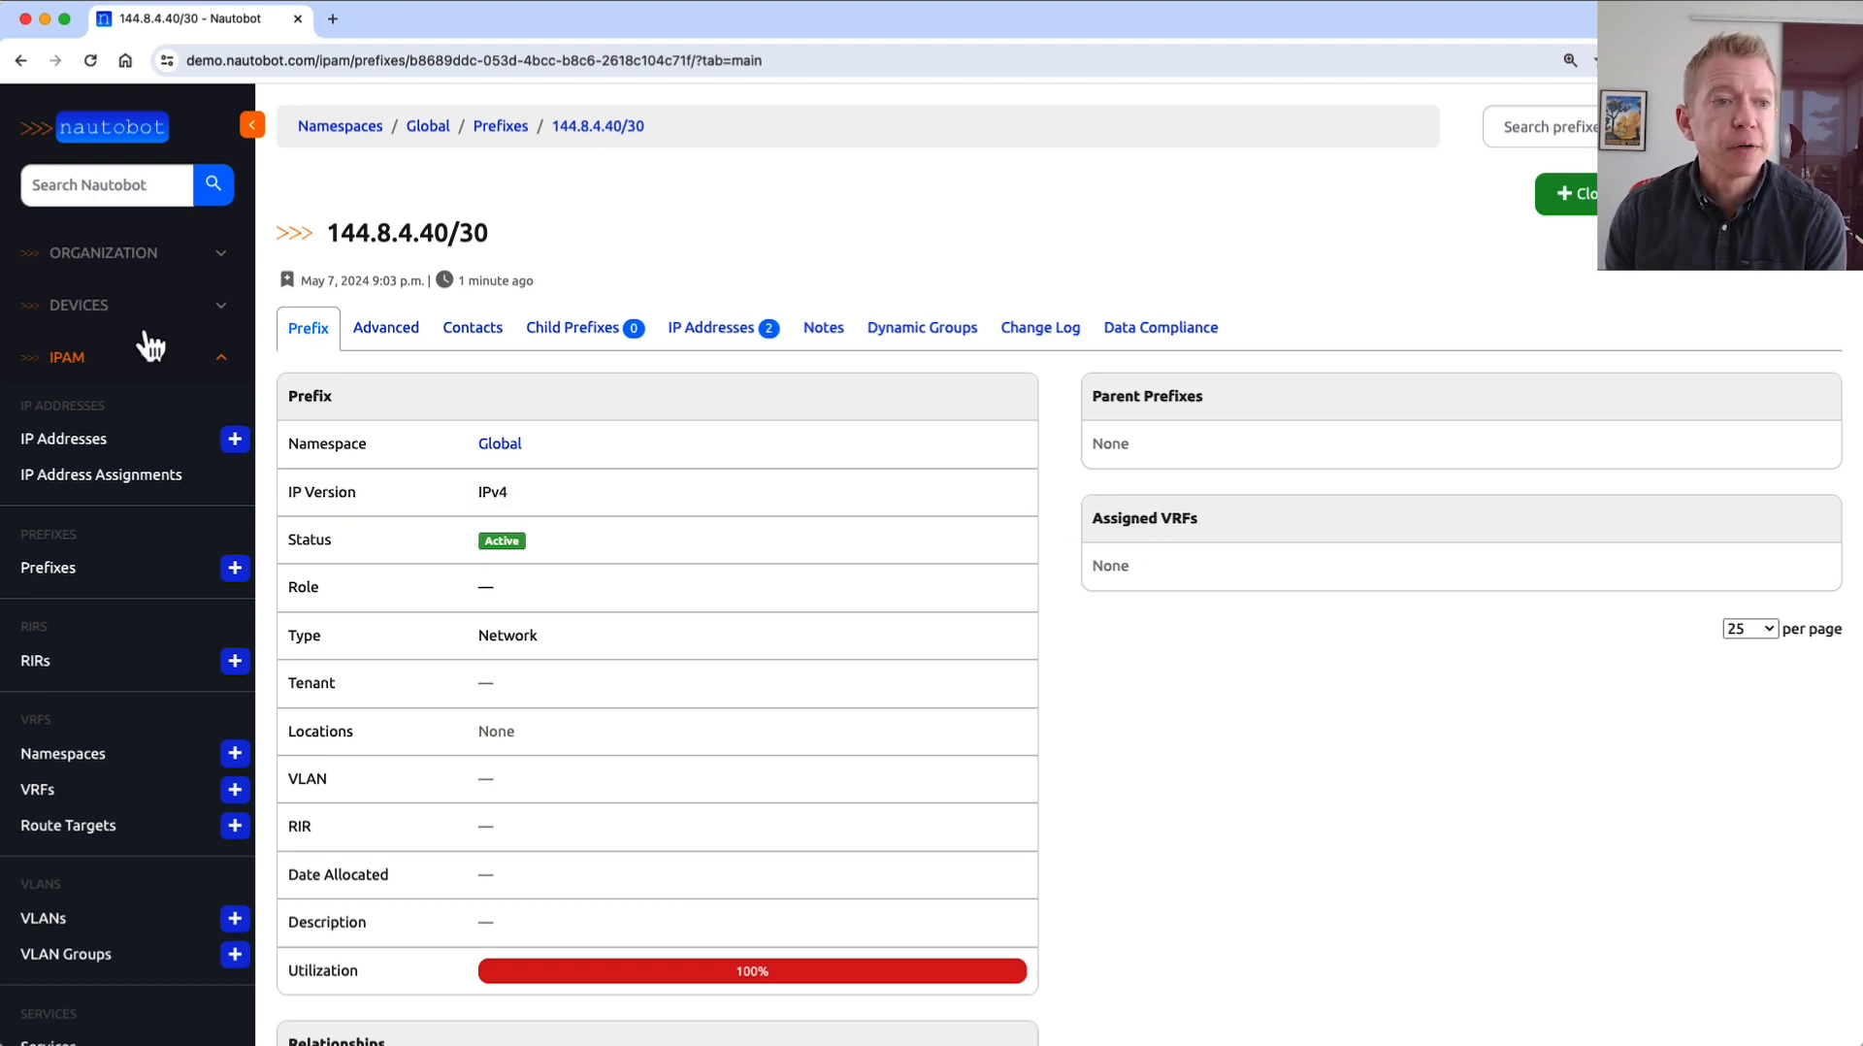
Search the devices for "jcy" and open the interfaces of jcy-bb-01.infra.ntc.com.
{"action": "left_click", "coordinate": [92, 309]}
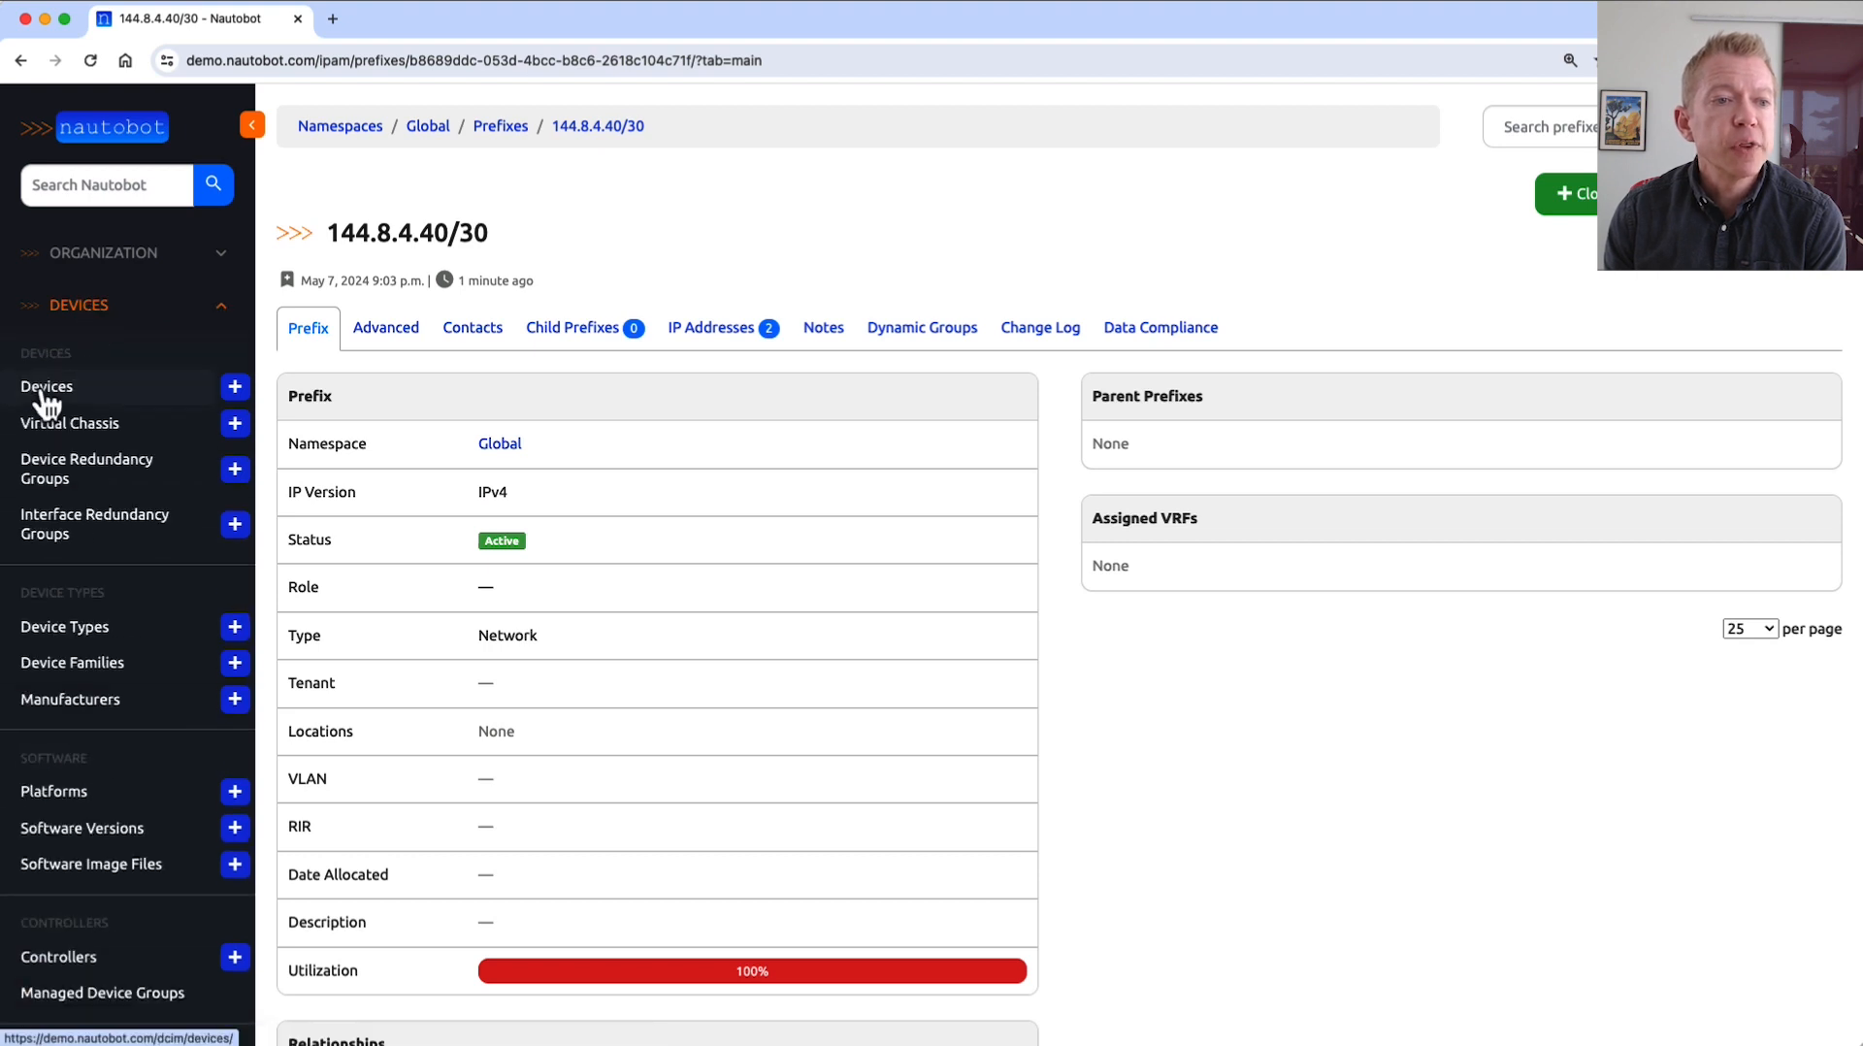
{"action": "left_click", "coordinate": [53, 393]}
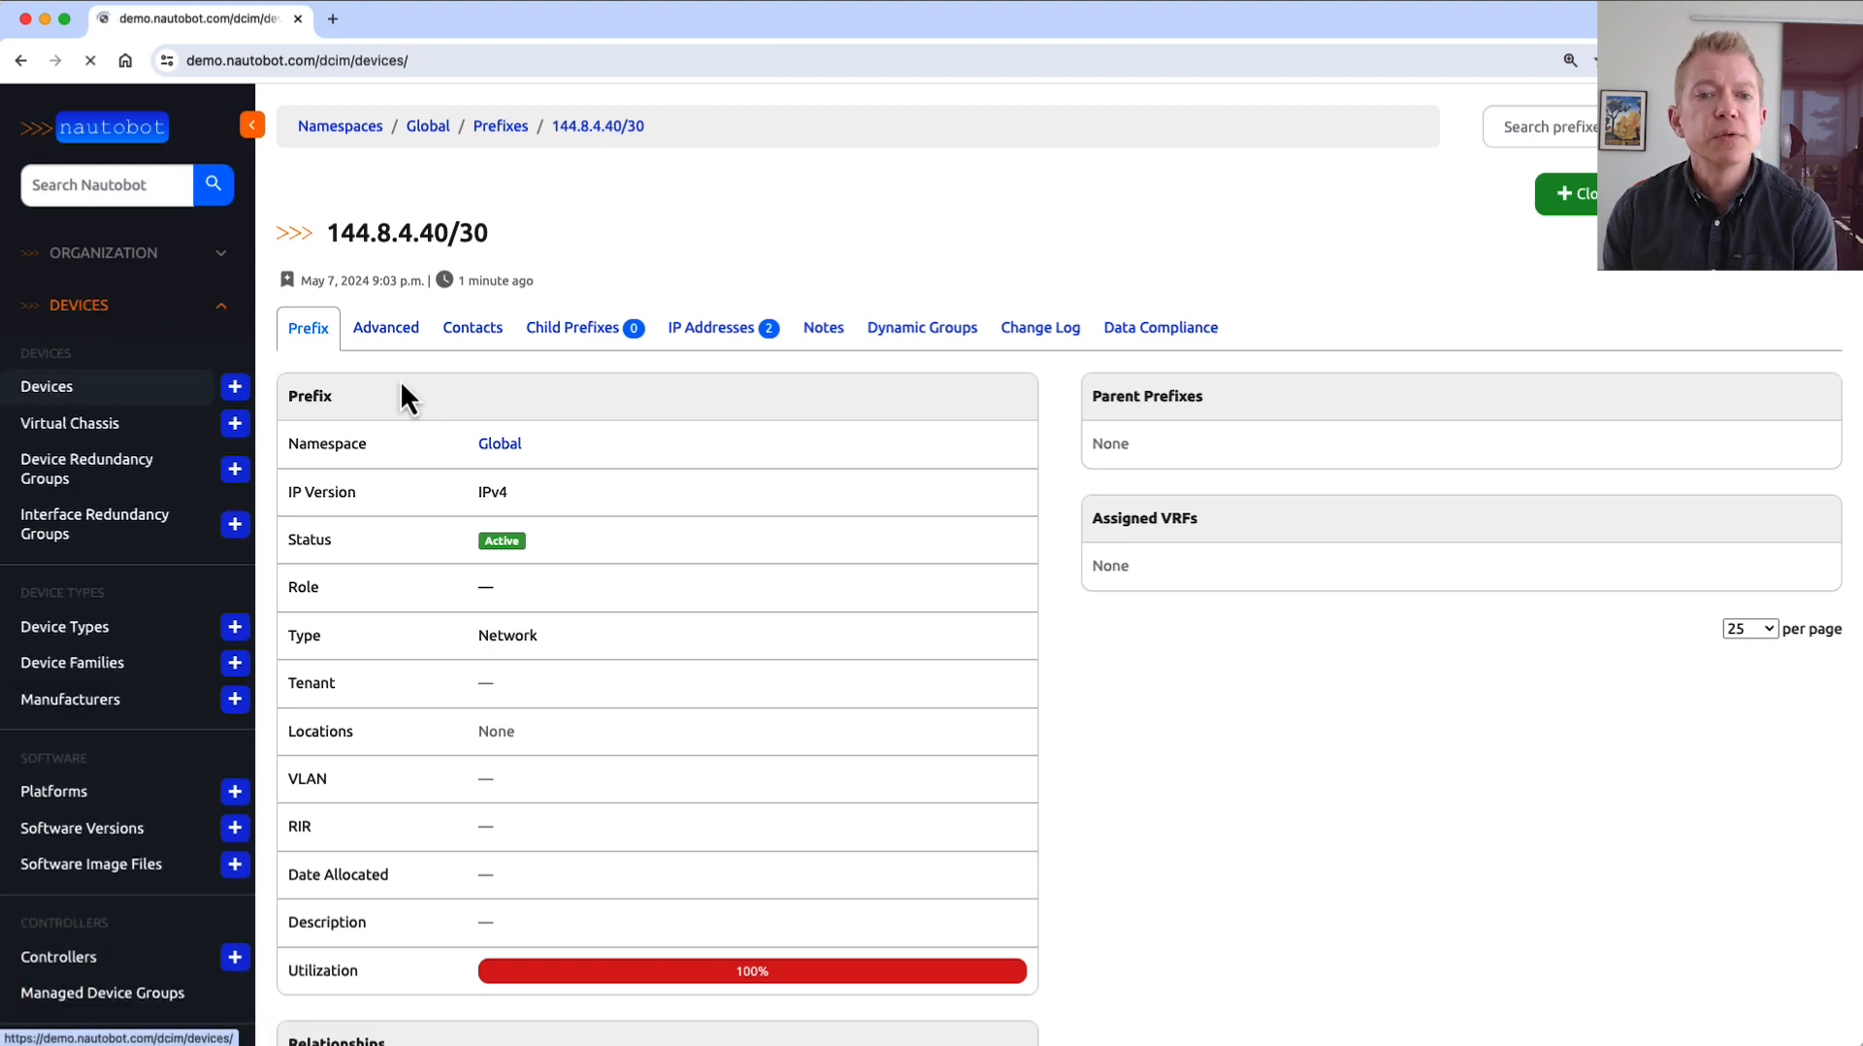
{"action": "left_click", "coordinate": [1520, 119]}
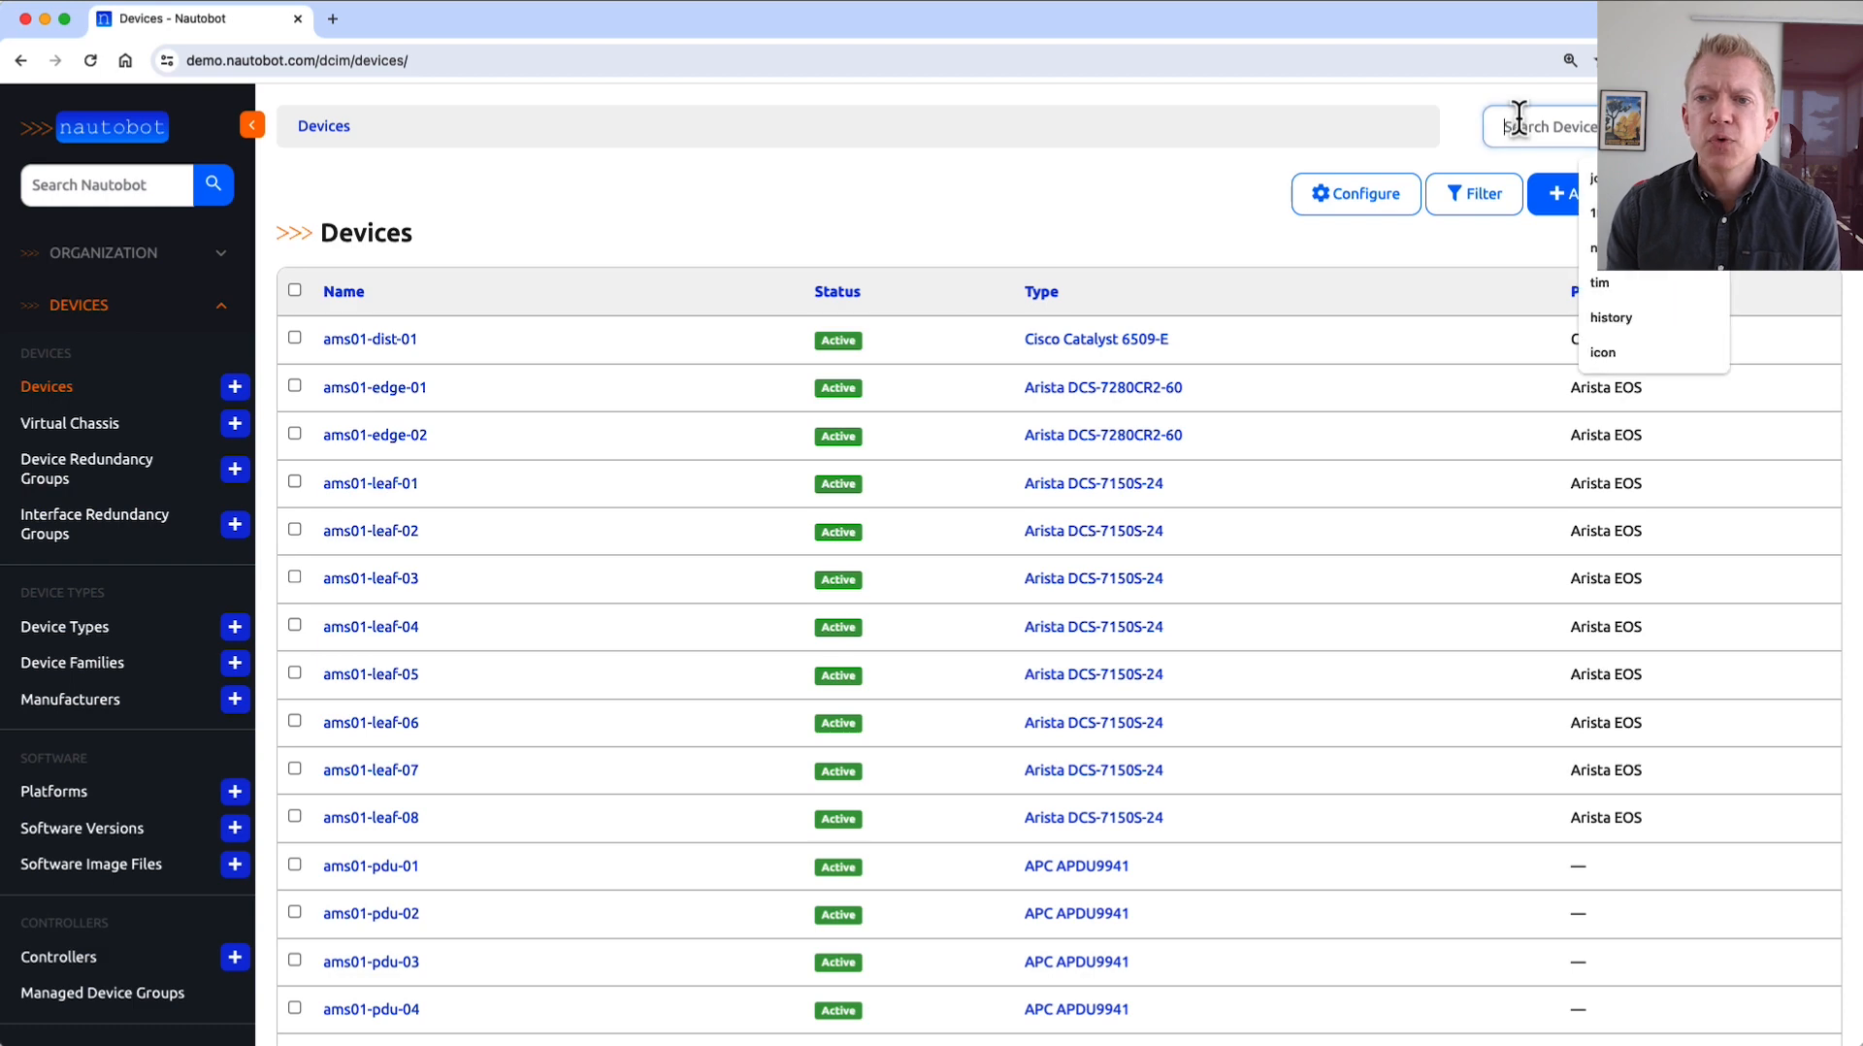
{"action": "type", "text": "jcy"}
{"action": "key", "text": "Return"}
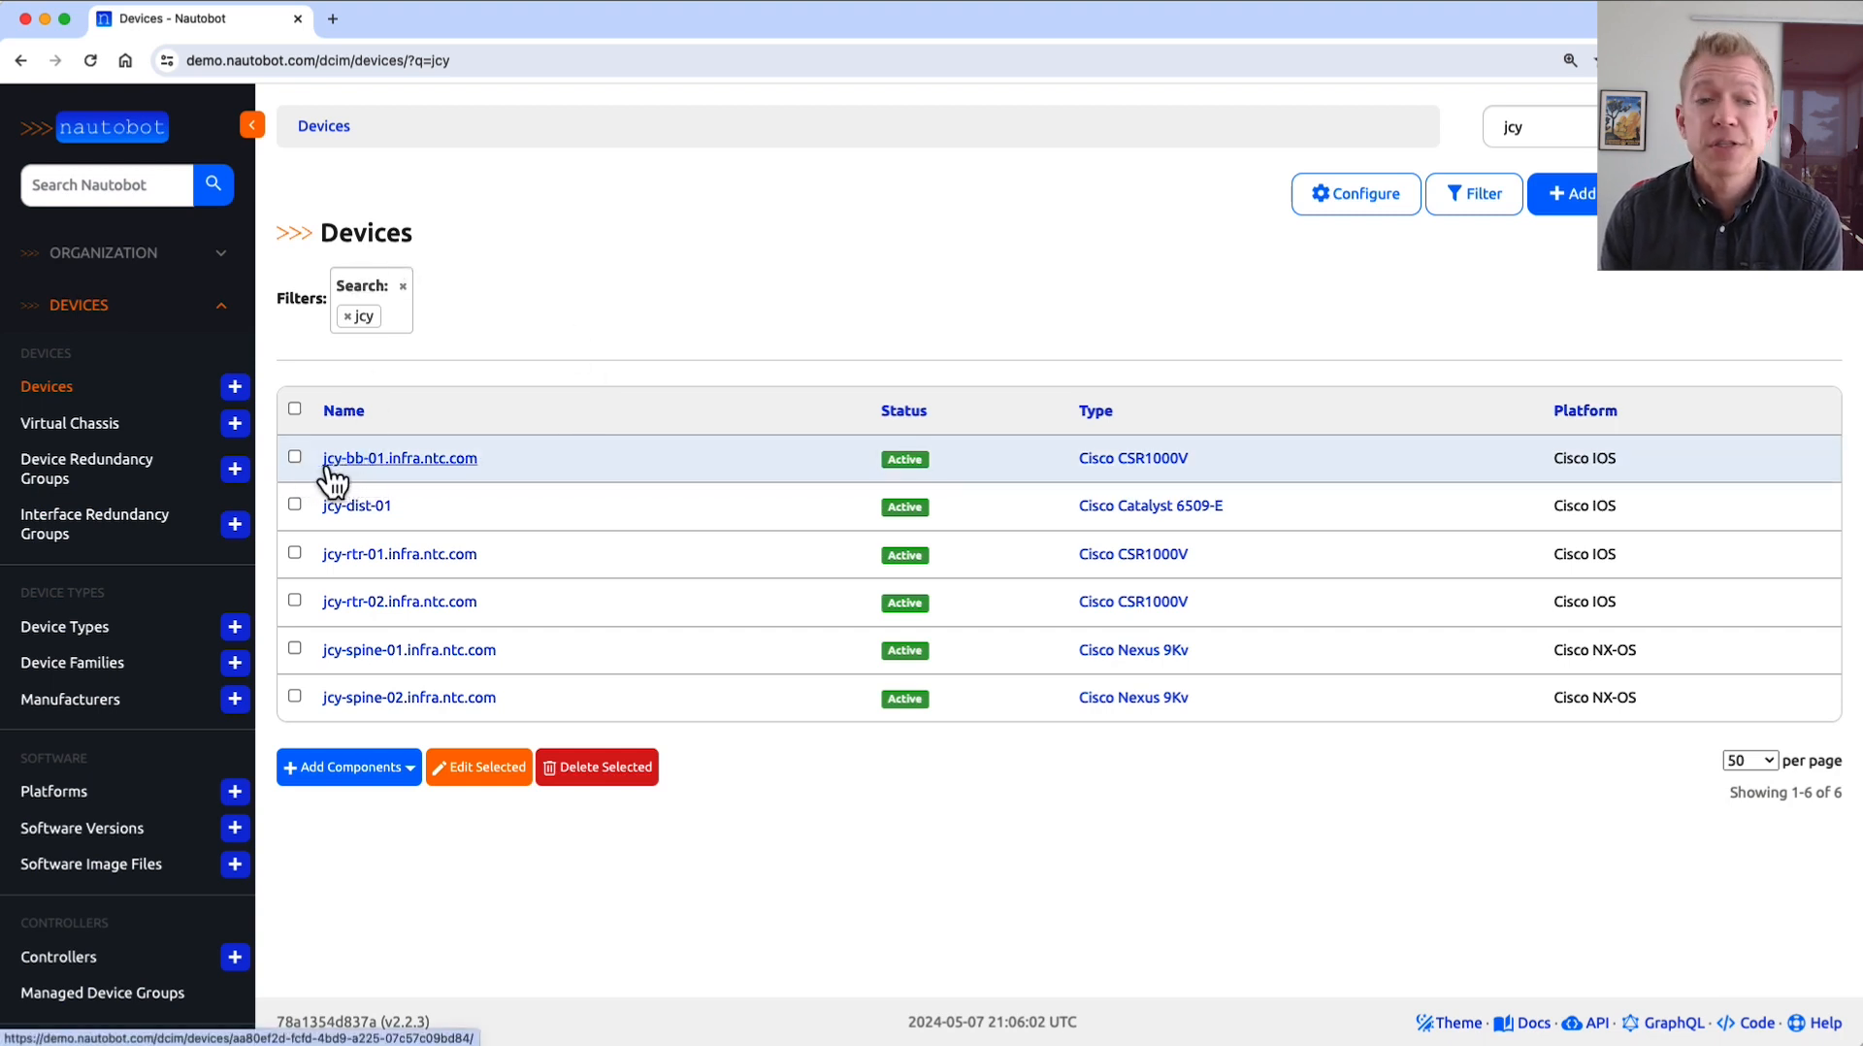
{"action": "left_click", "coordinate": [420, 462]}
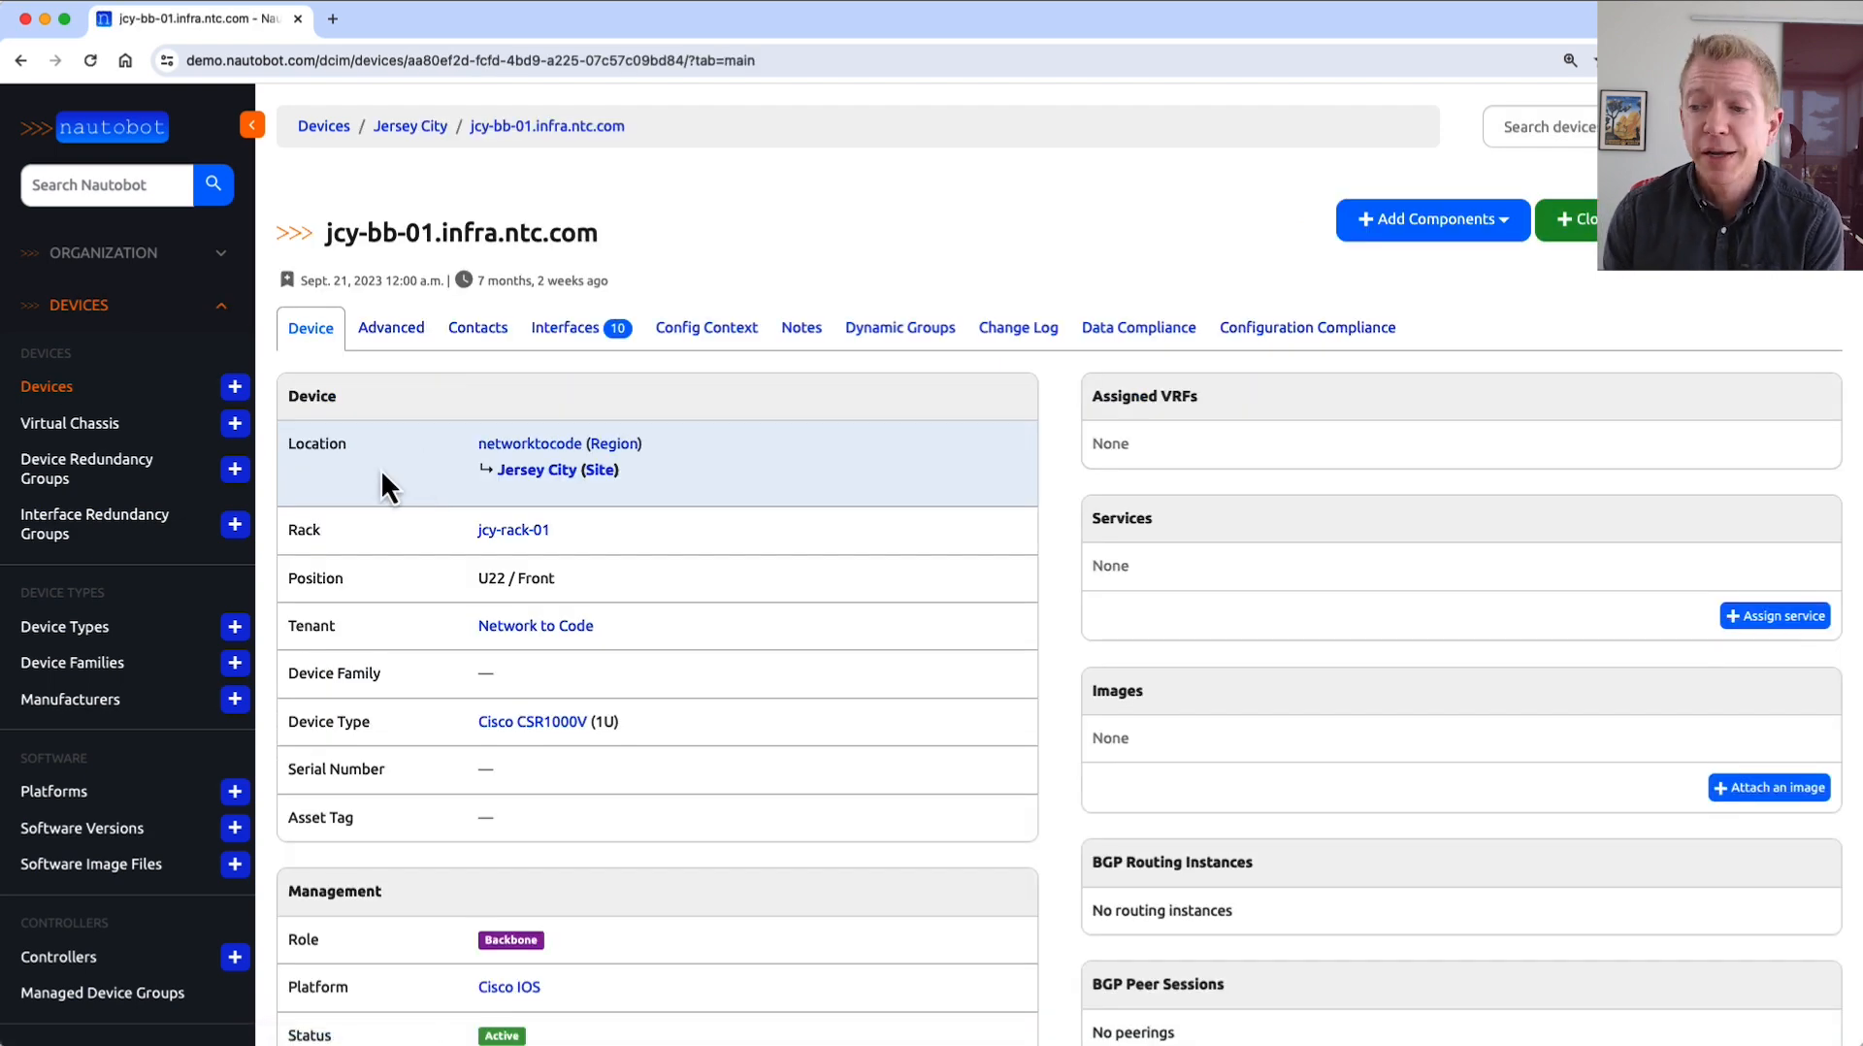
{"action": "left_click", "coordinate": [571, 330]}
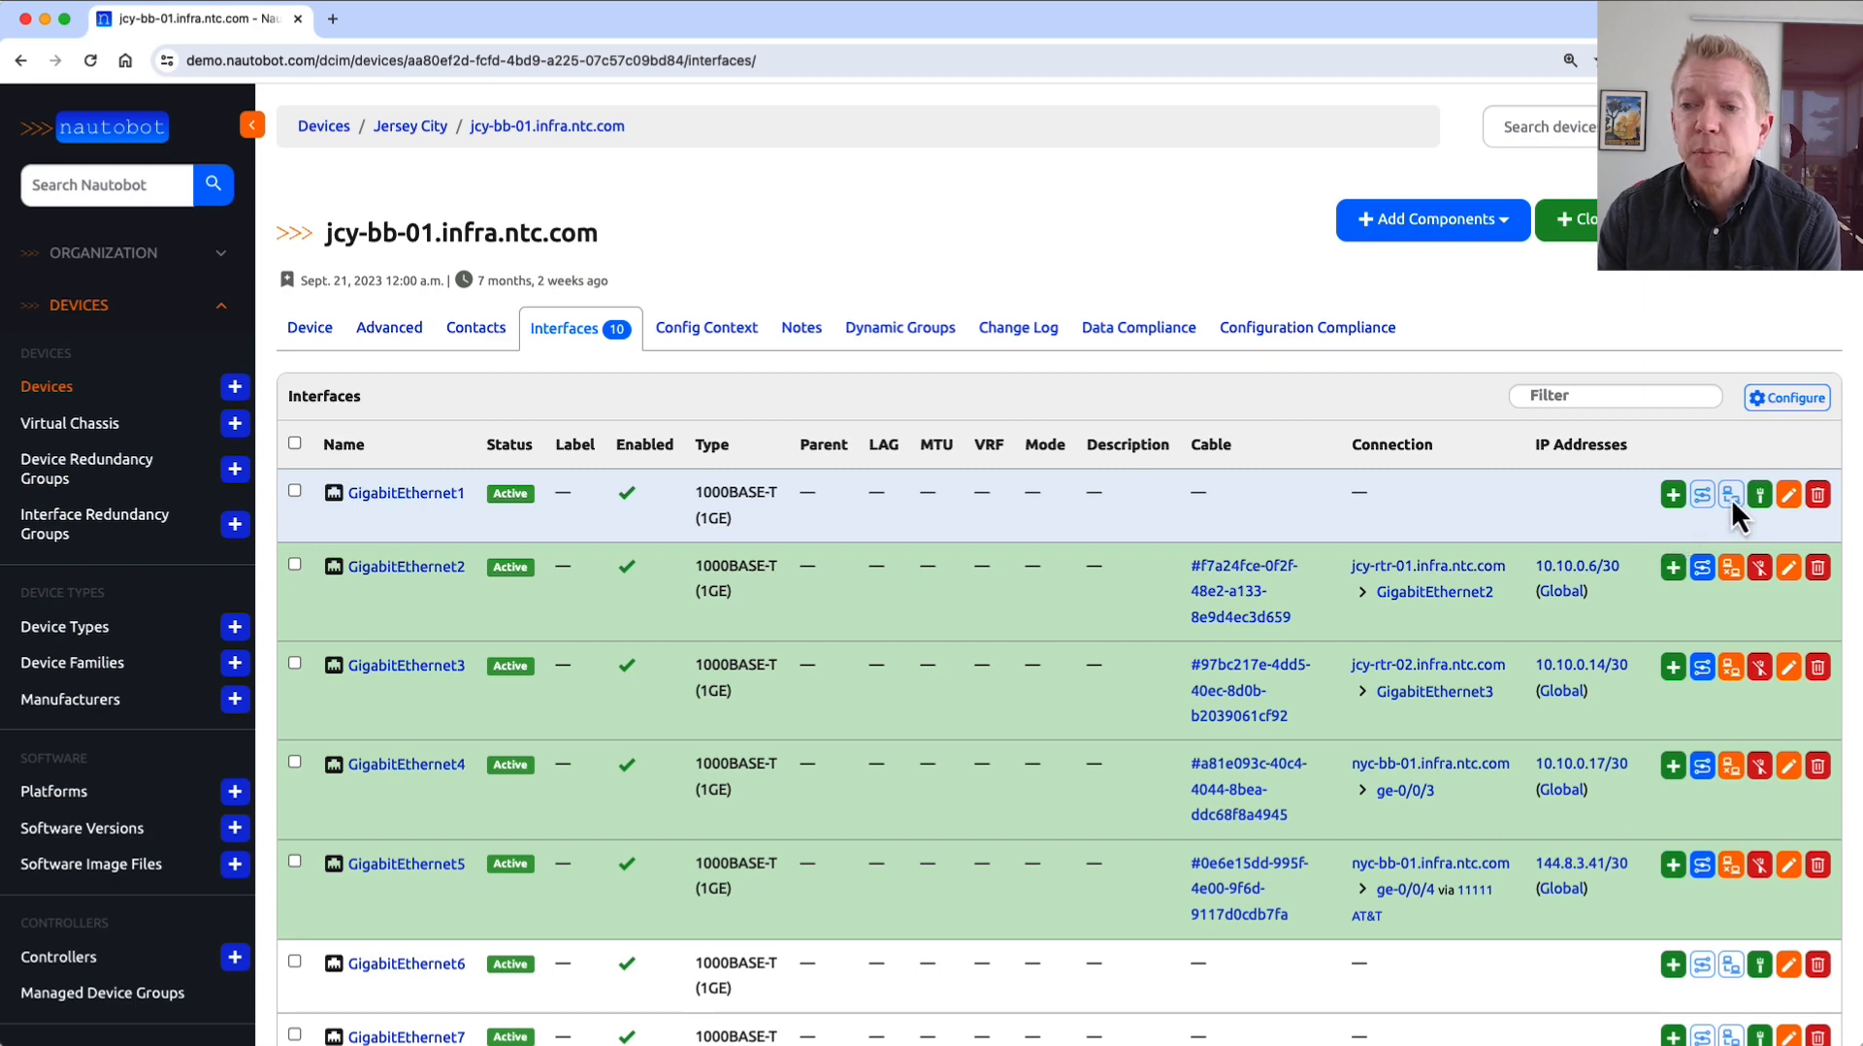
Find the existing IP address 144.8.4.41/30 by searching for "144.8." and assign it to GigabitEthernet1 with status Active.
{"action": "left_click", "coordinate": [1674, 496]}
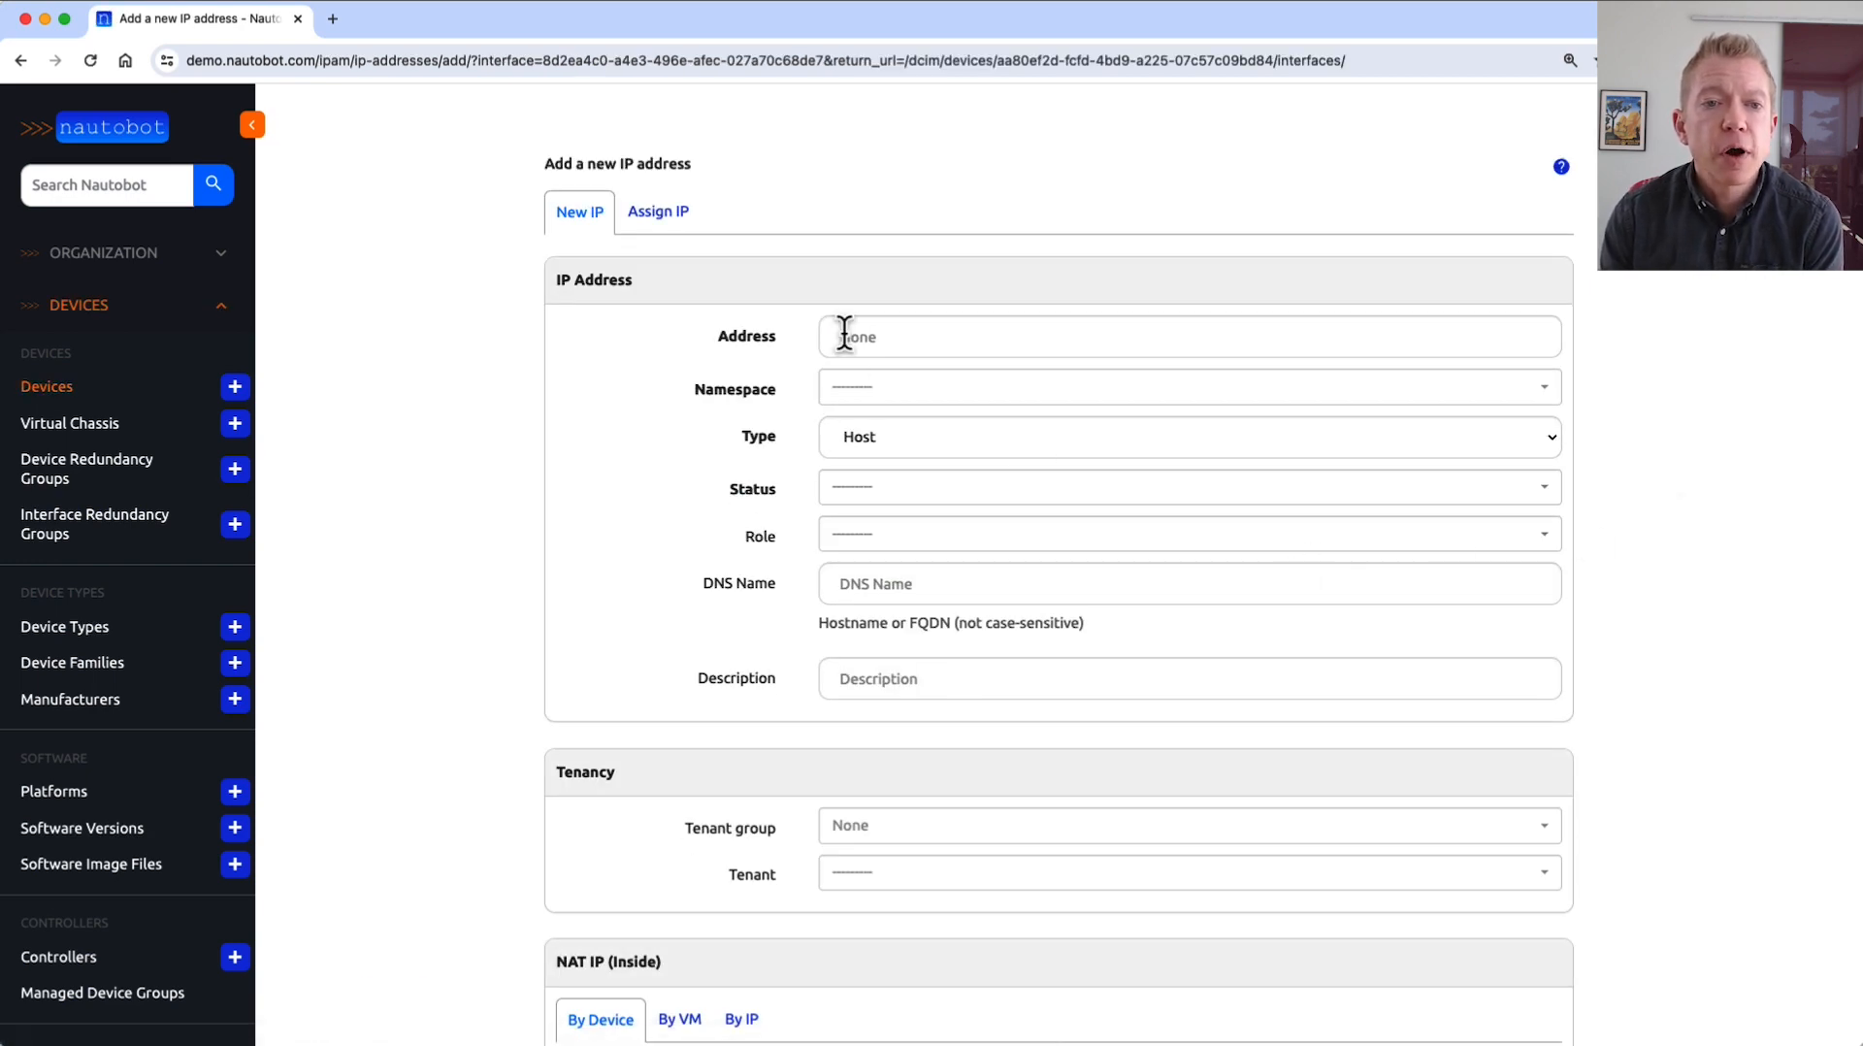
{"action": "left_click", "coordinate": [672, 221]}
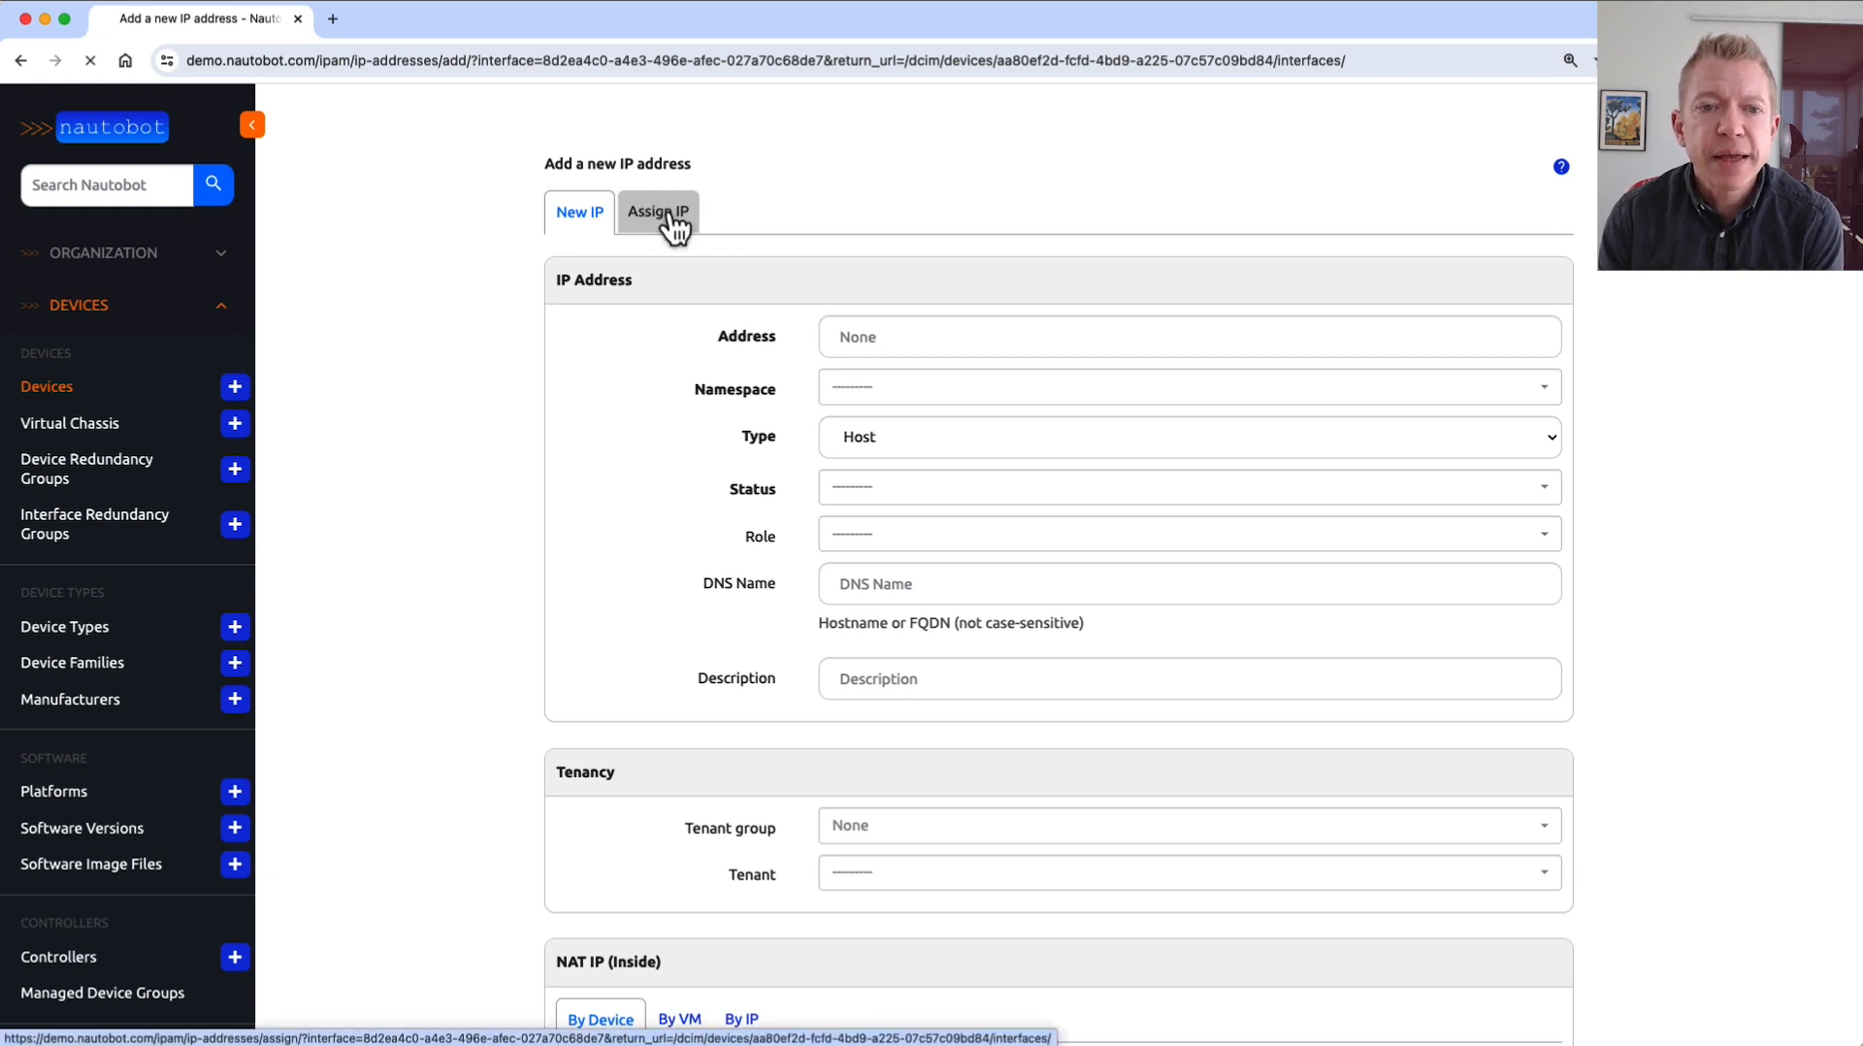
{"action": "left_click", "coordinate": [964, 337]}
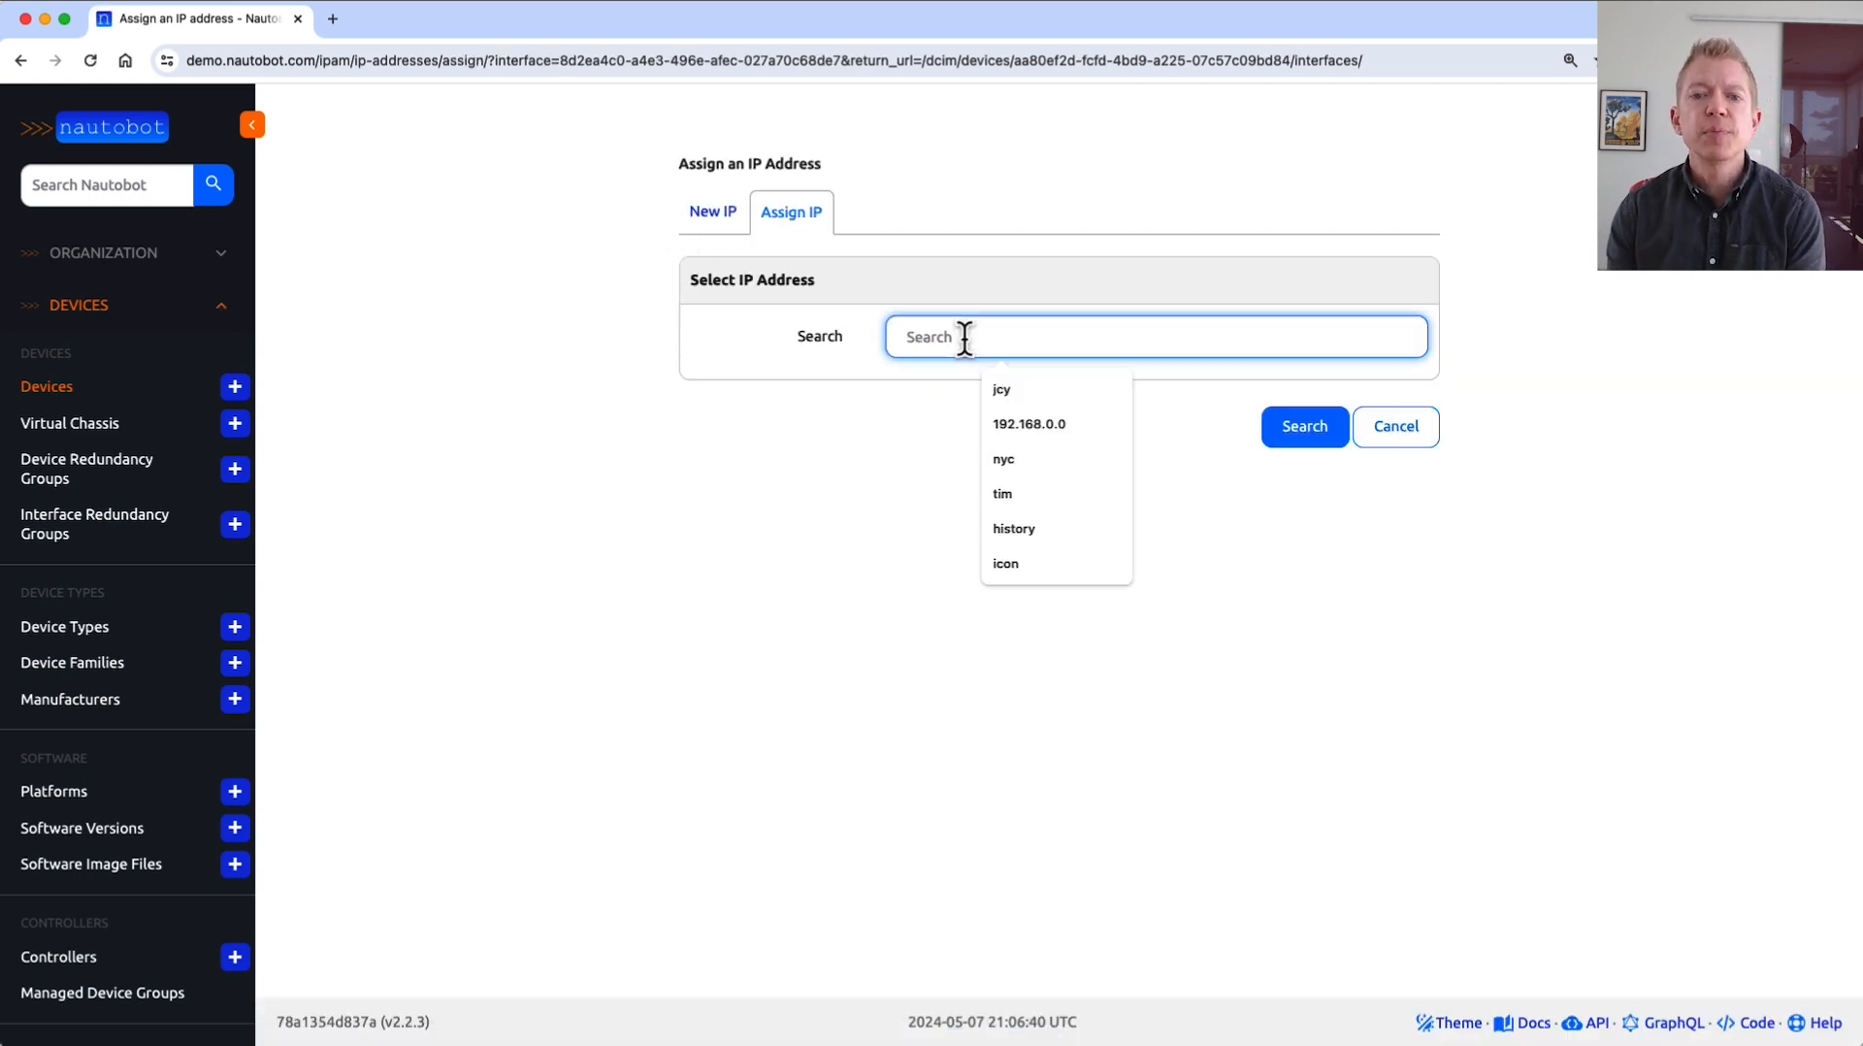
{"action": "type", "text": "14"}
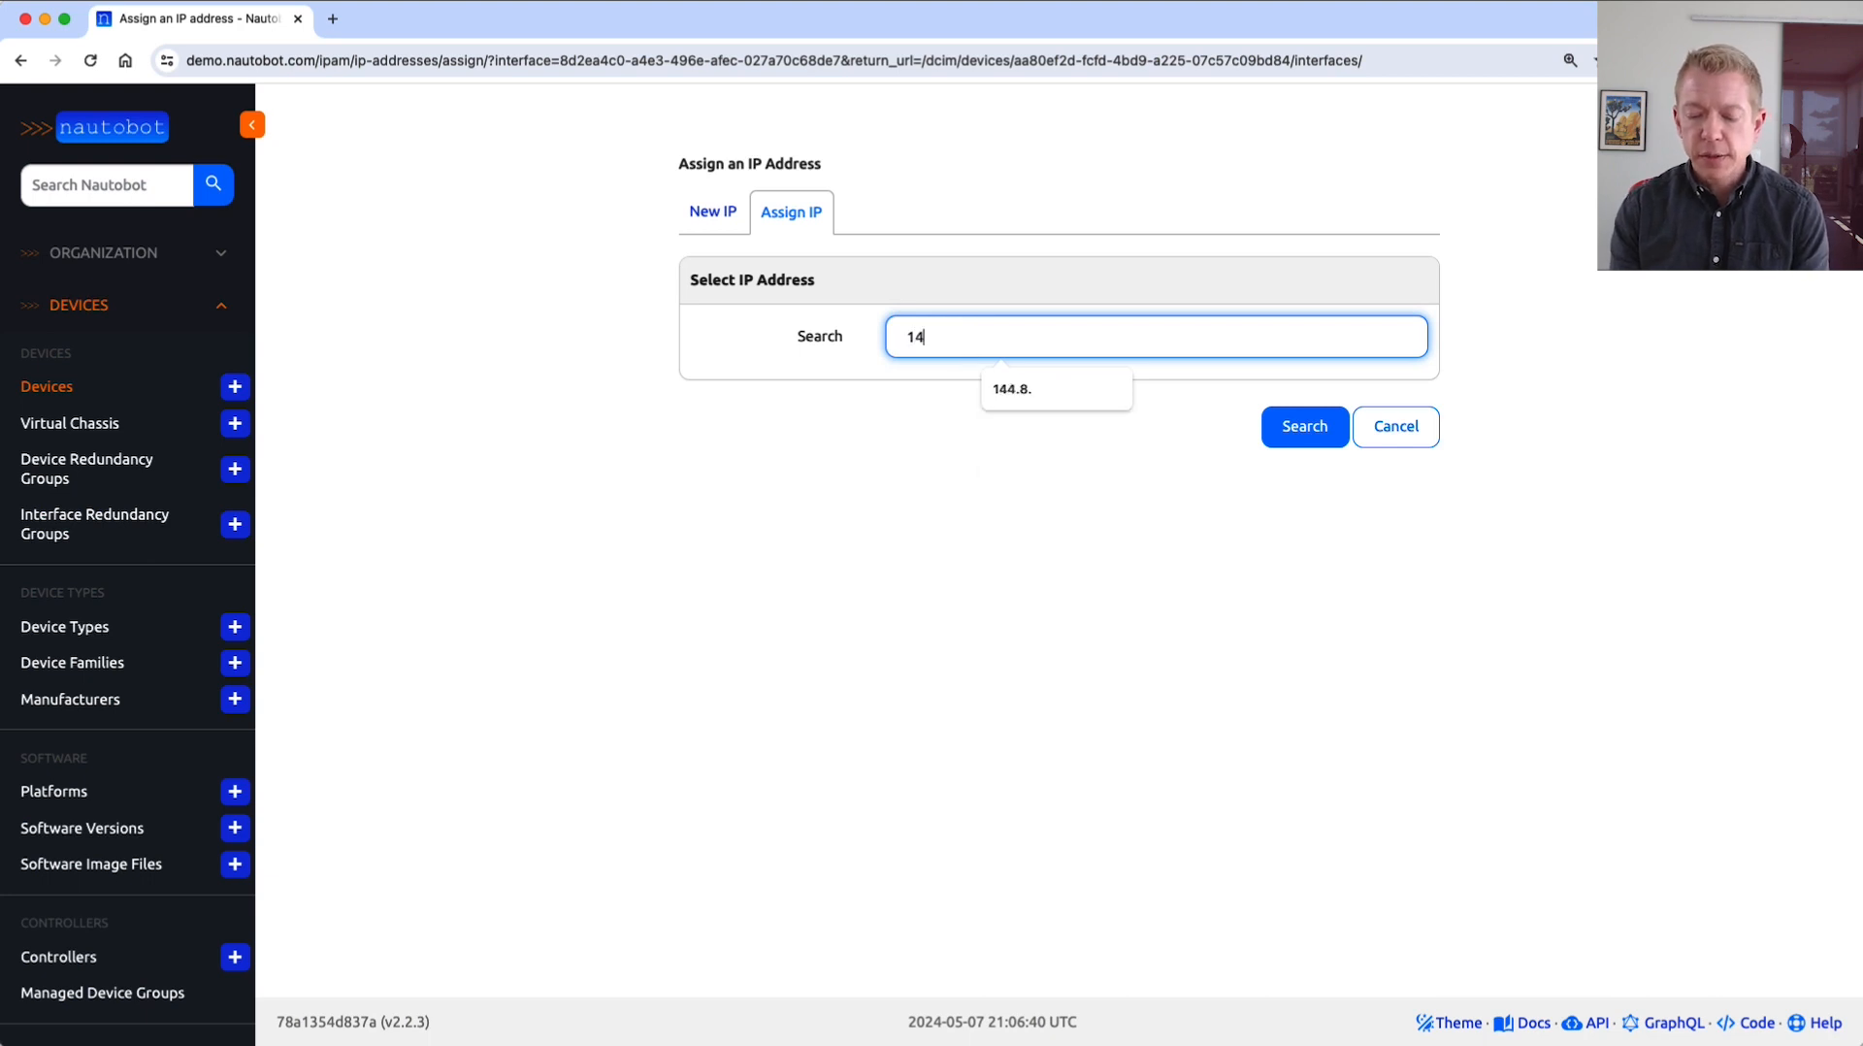
{"action": "type", "text": "4.8."}
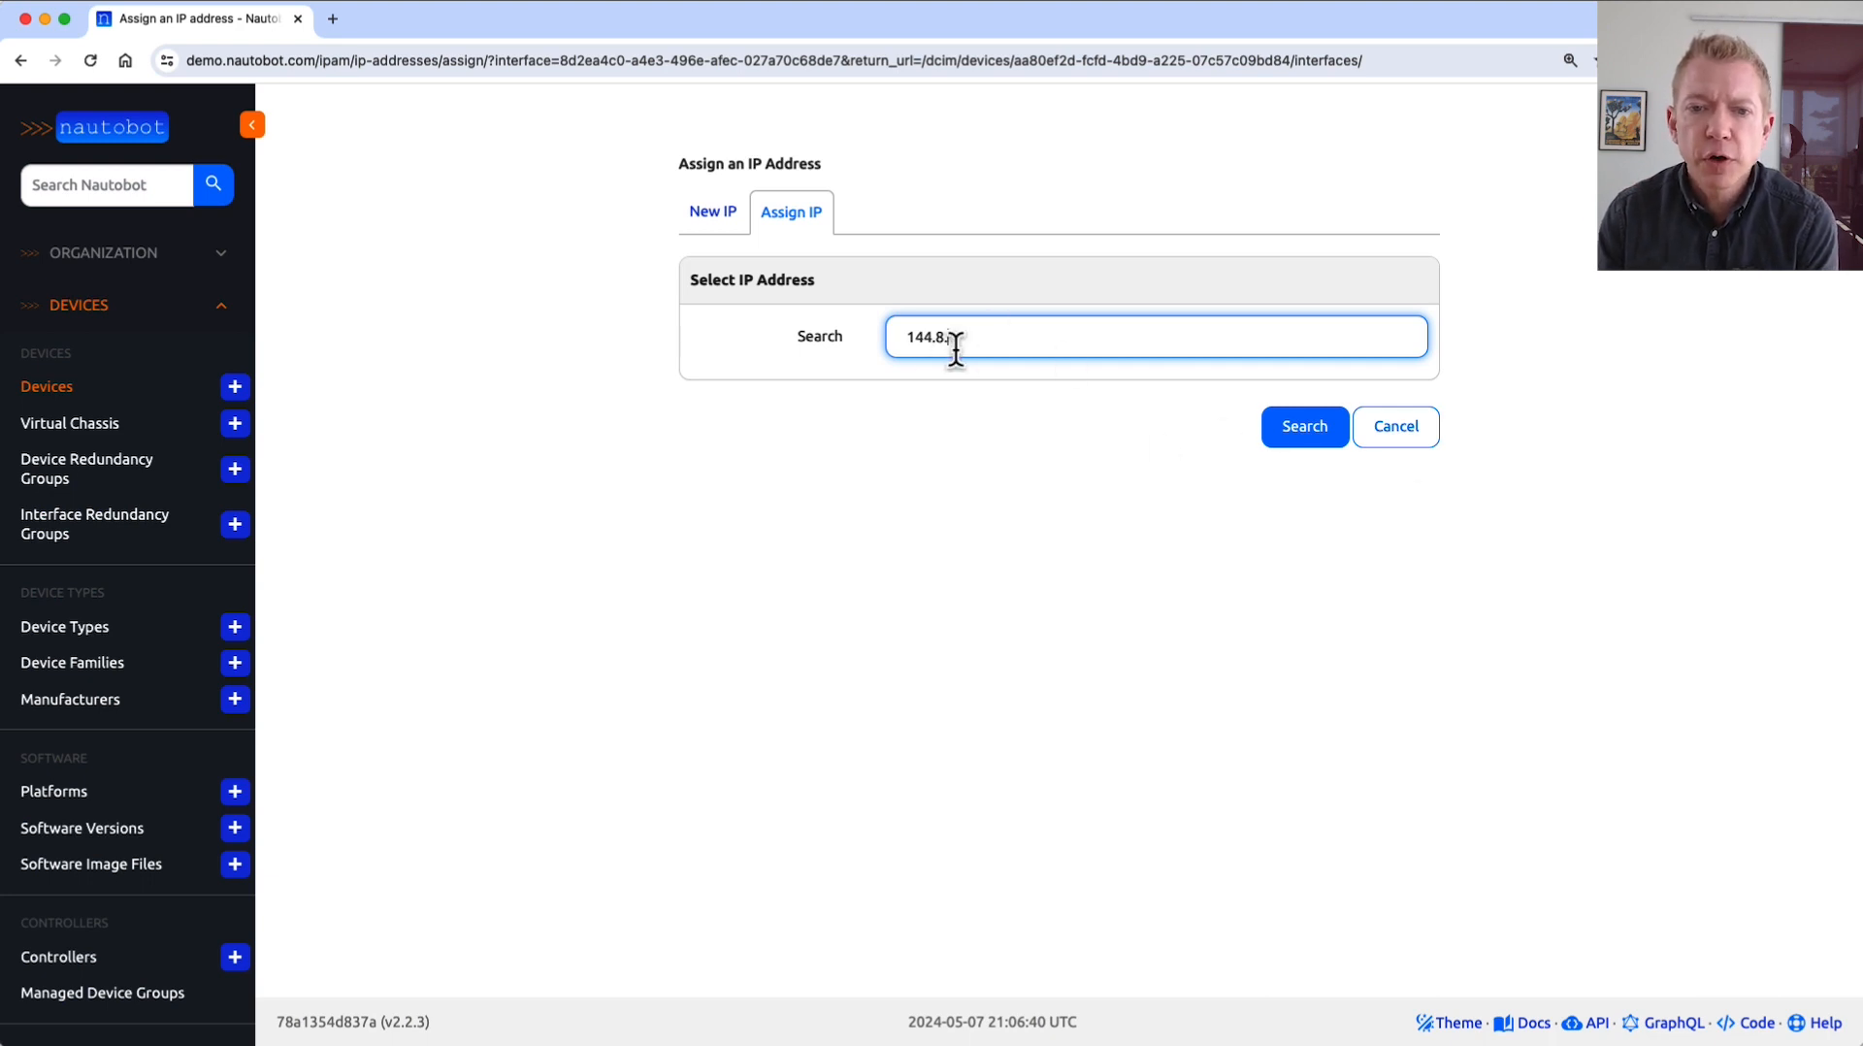
{"action": "left_click", "coordinate": [1309, 441]}
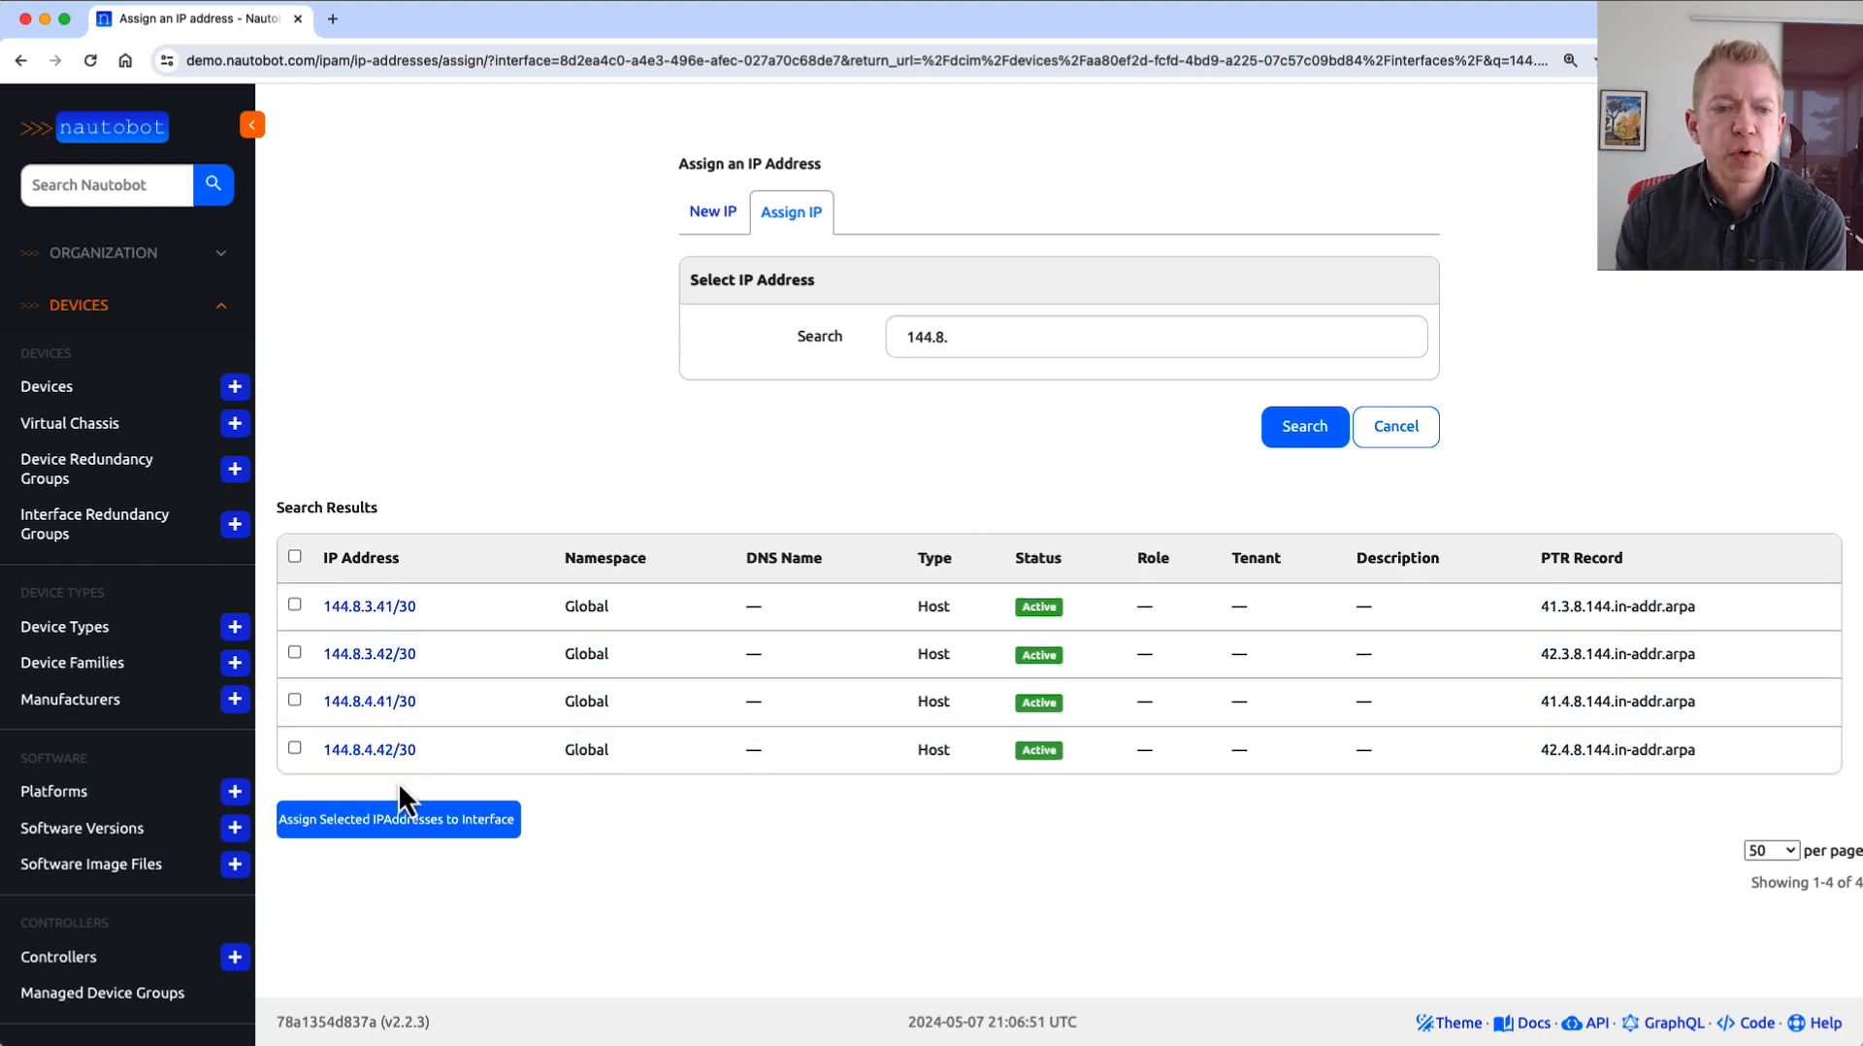
{"action": "left_click", "coordinate": [359, 714]}
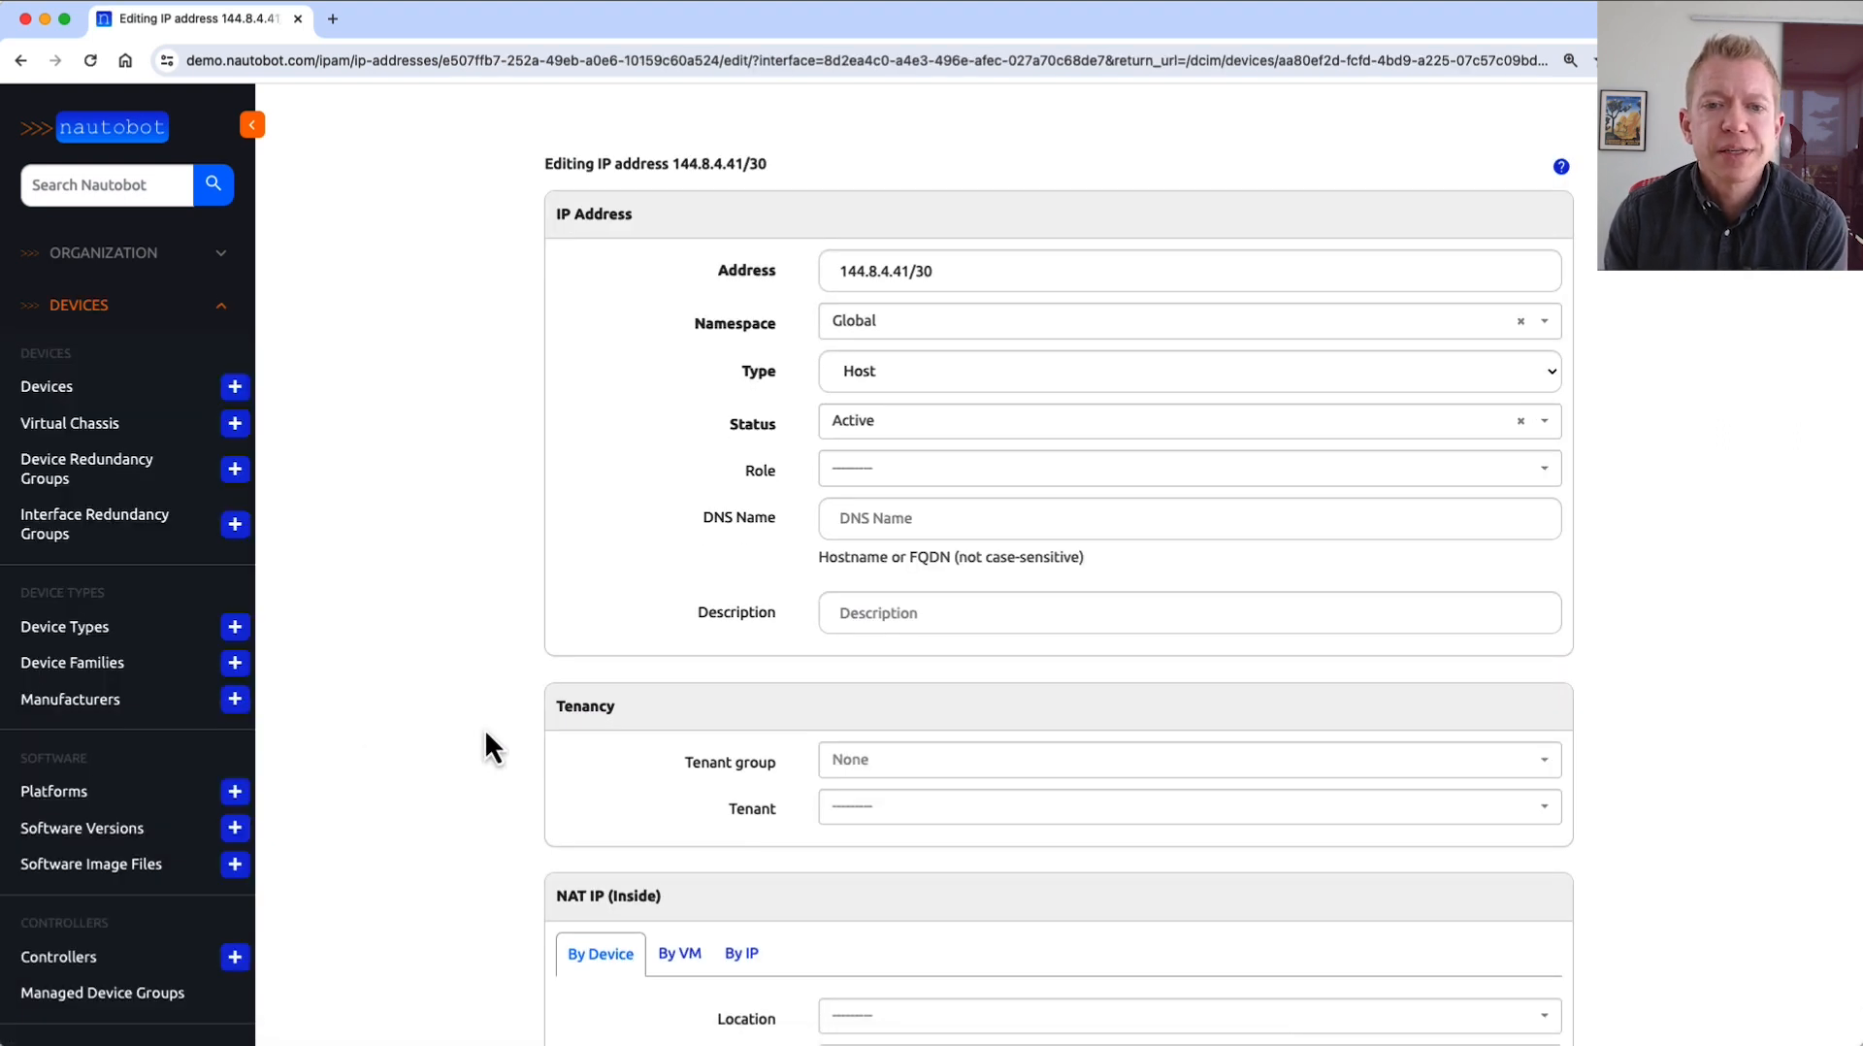
{"action": "left_click", "coordinate": [928, 424]}
{"action": "left_click", "coordinate": [873, 502]}
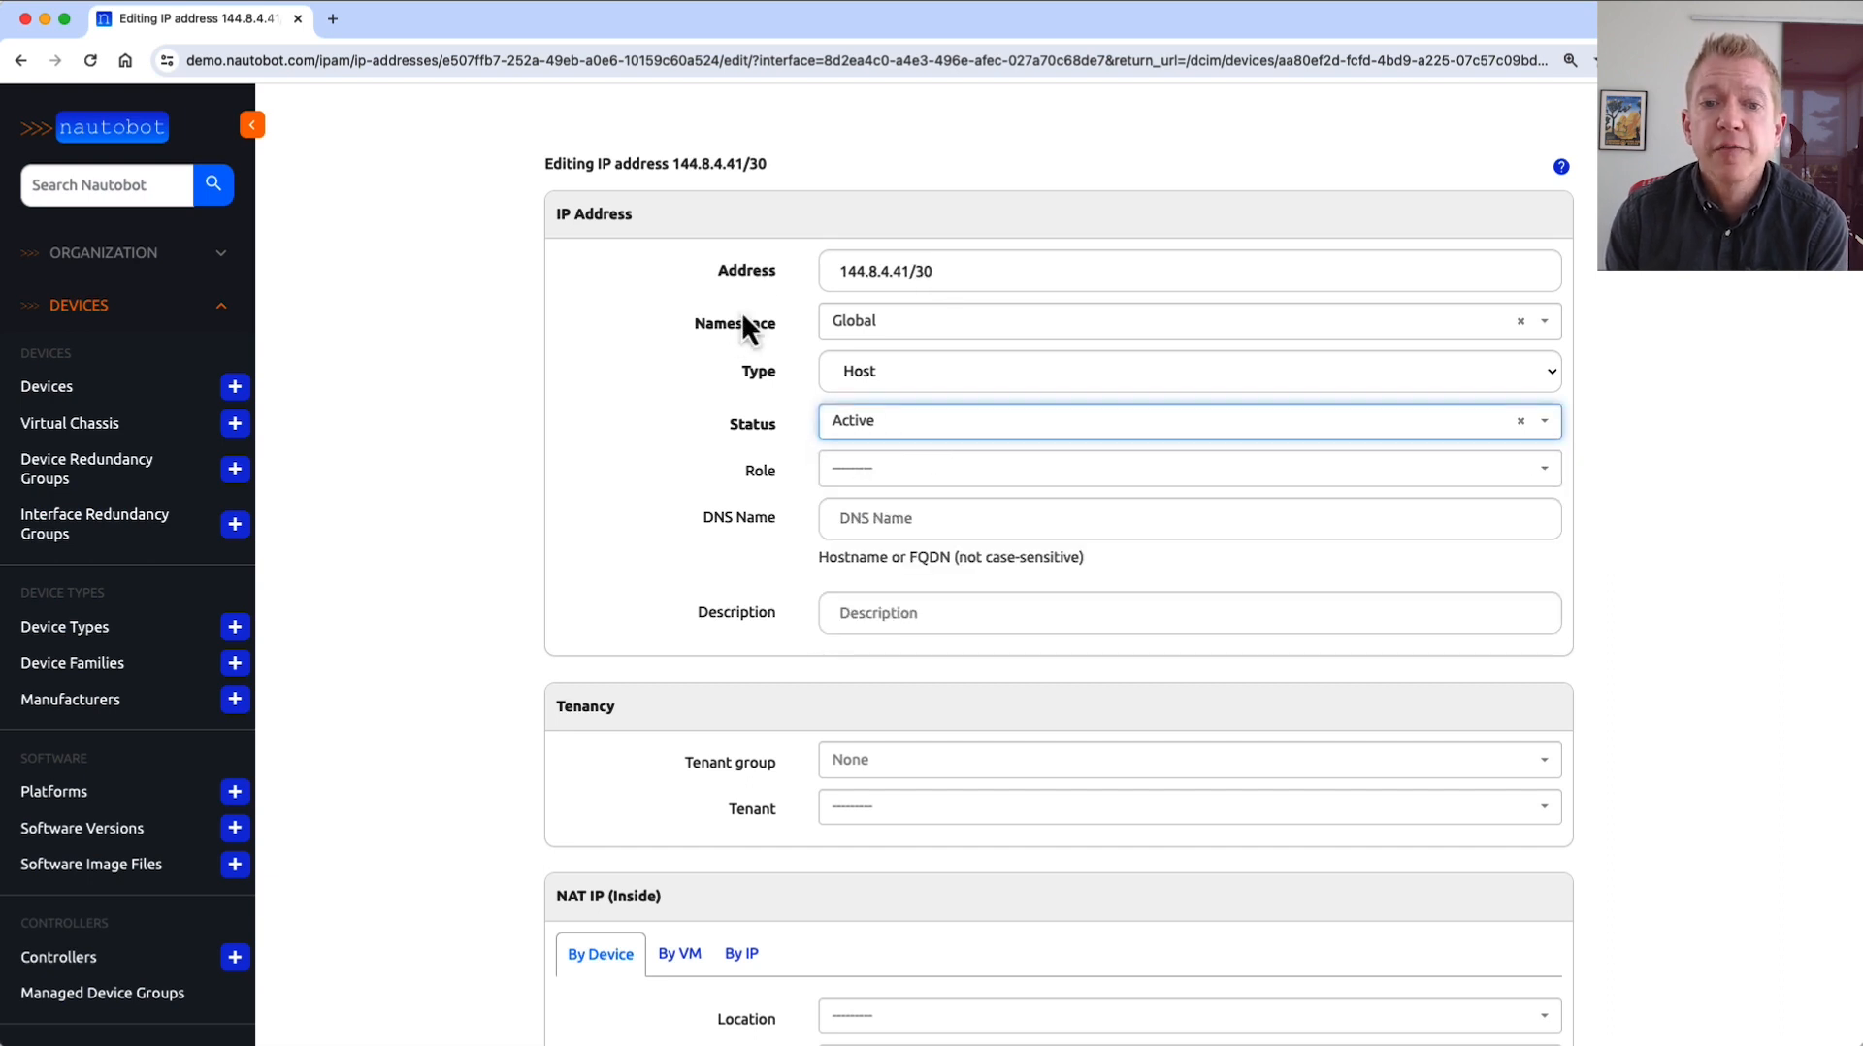
{"action": "scroll", "coordinate": [771, 557], "scroll_direction": "down", "scroll_amount": 10}
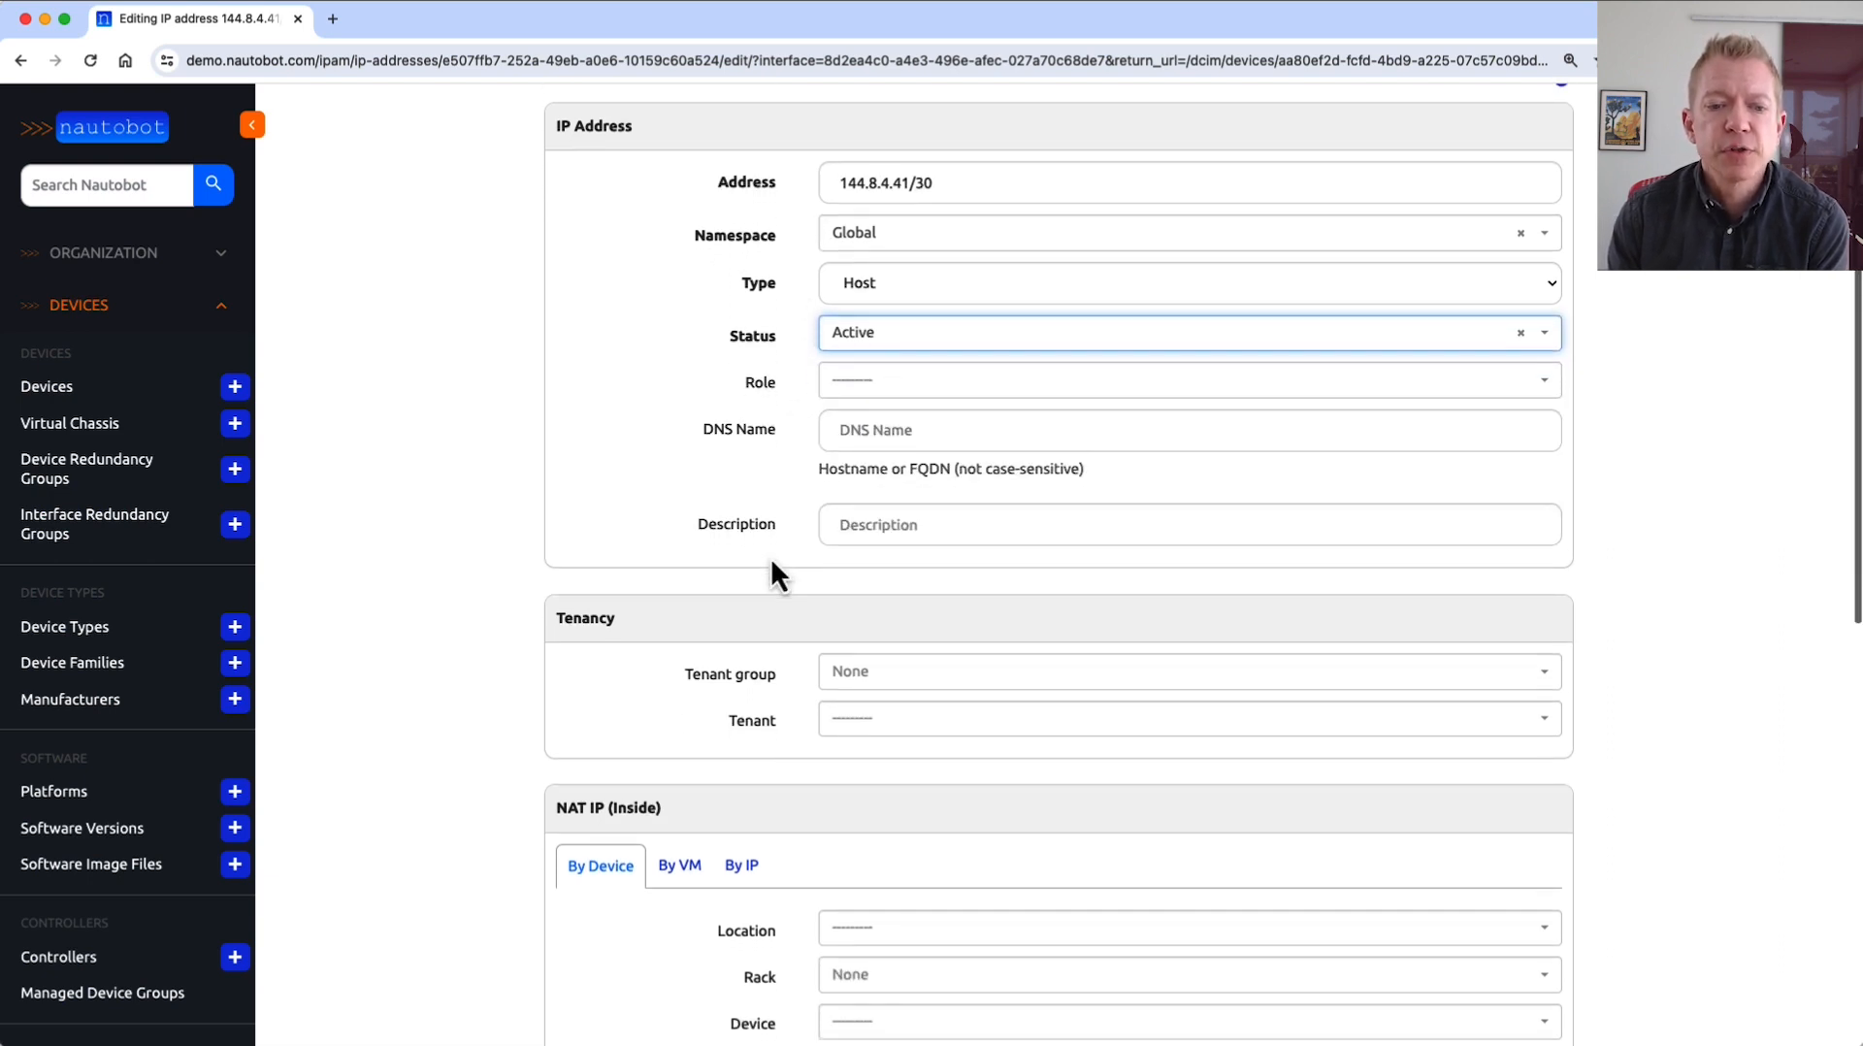
{"action": "left_click", "coordinate": [1301, 939]}
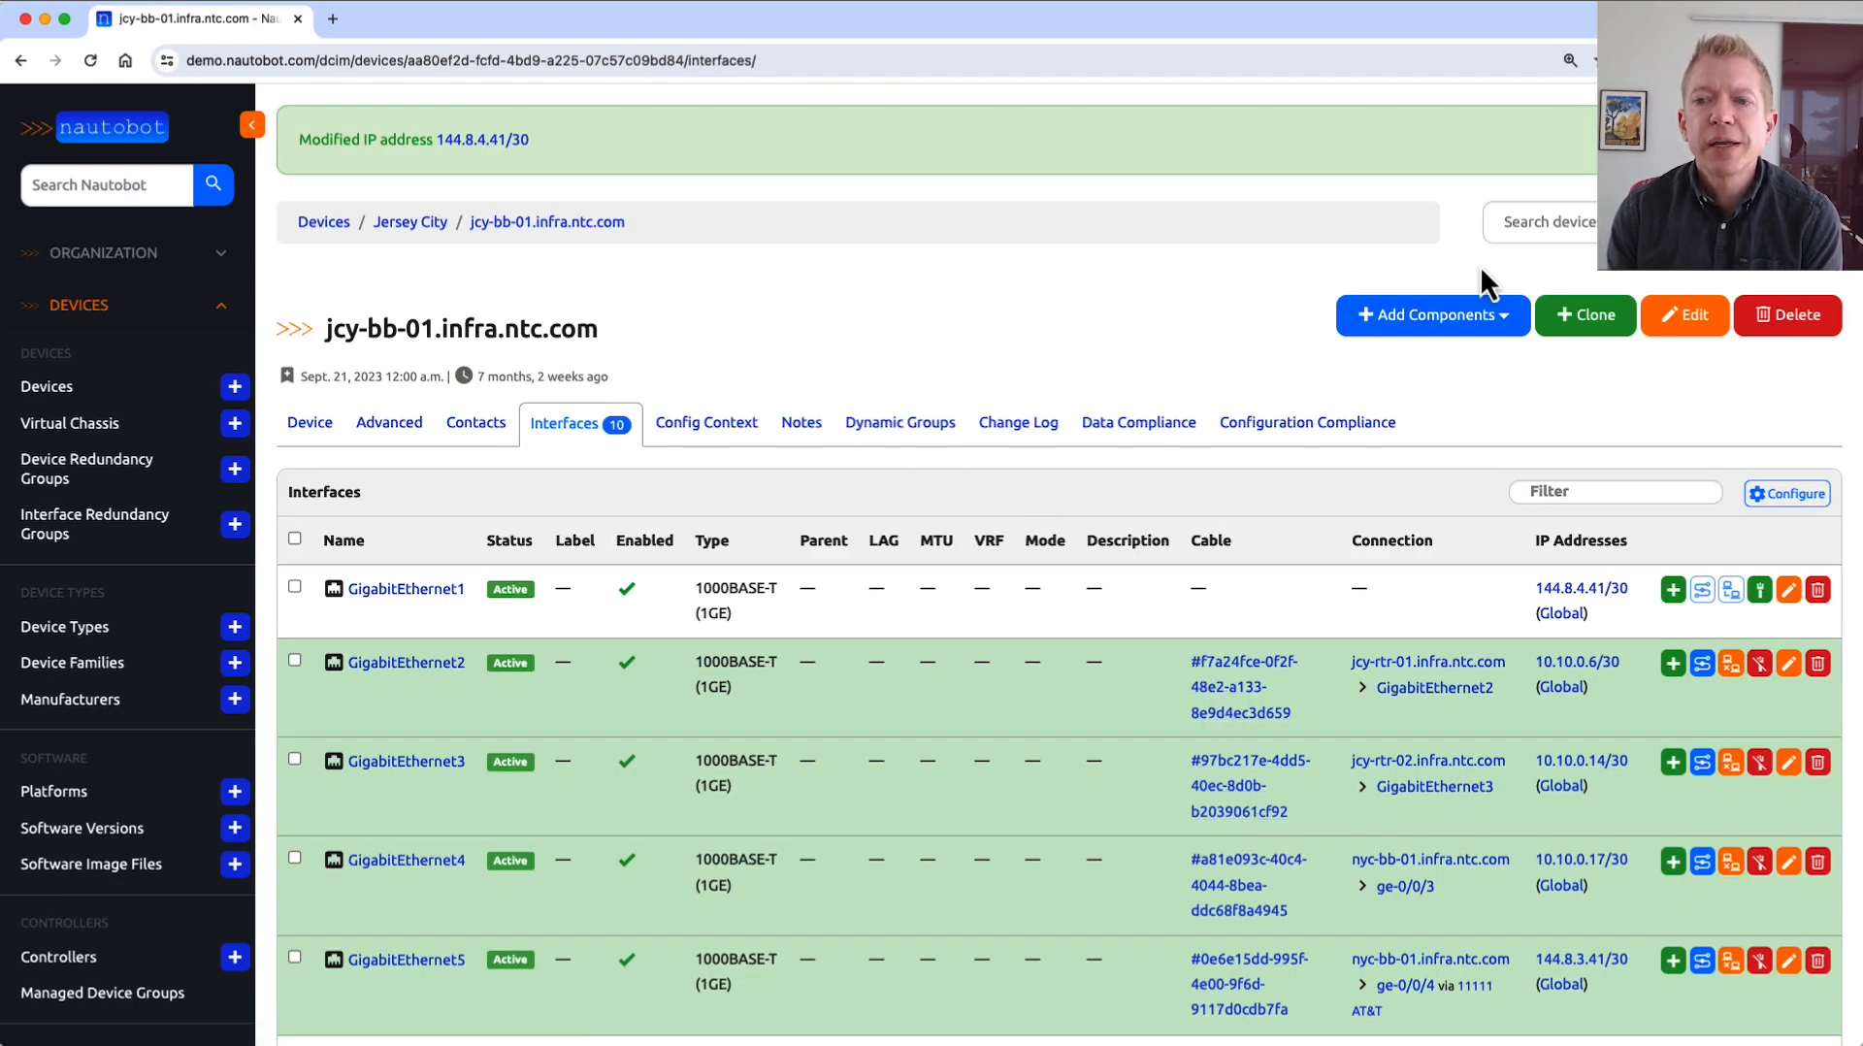
Search the devices for "nyc" and open the interfaces of nyc-bb-01.infra.ntc.com.
{"action": "left_click", "coordinate": [1546, 222]}
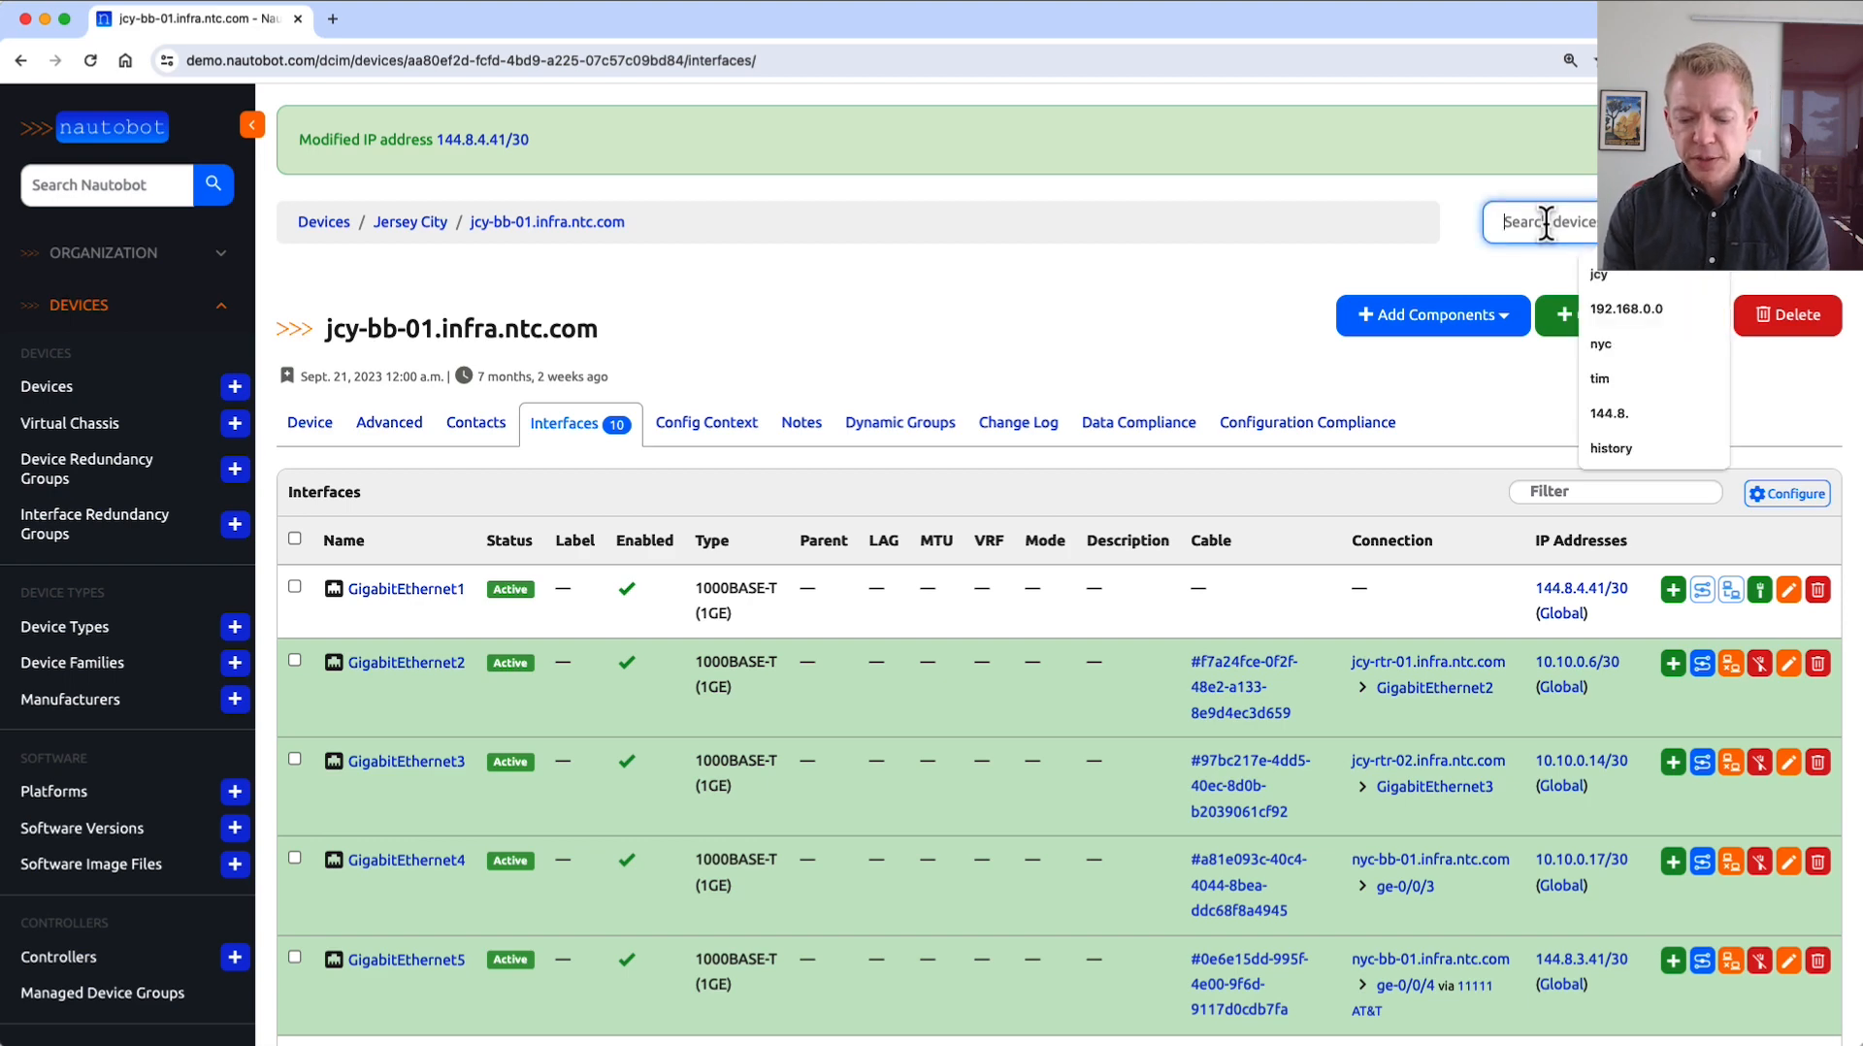
{"action": "type", "text": "nyc"}
{"action": "key", "text": "Return"}
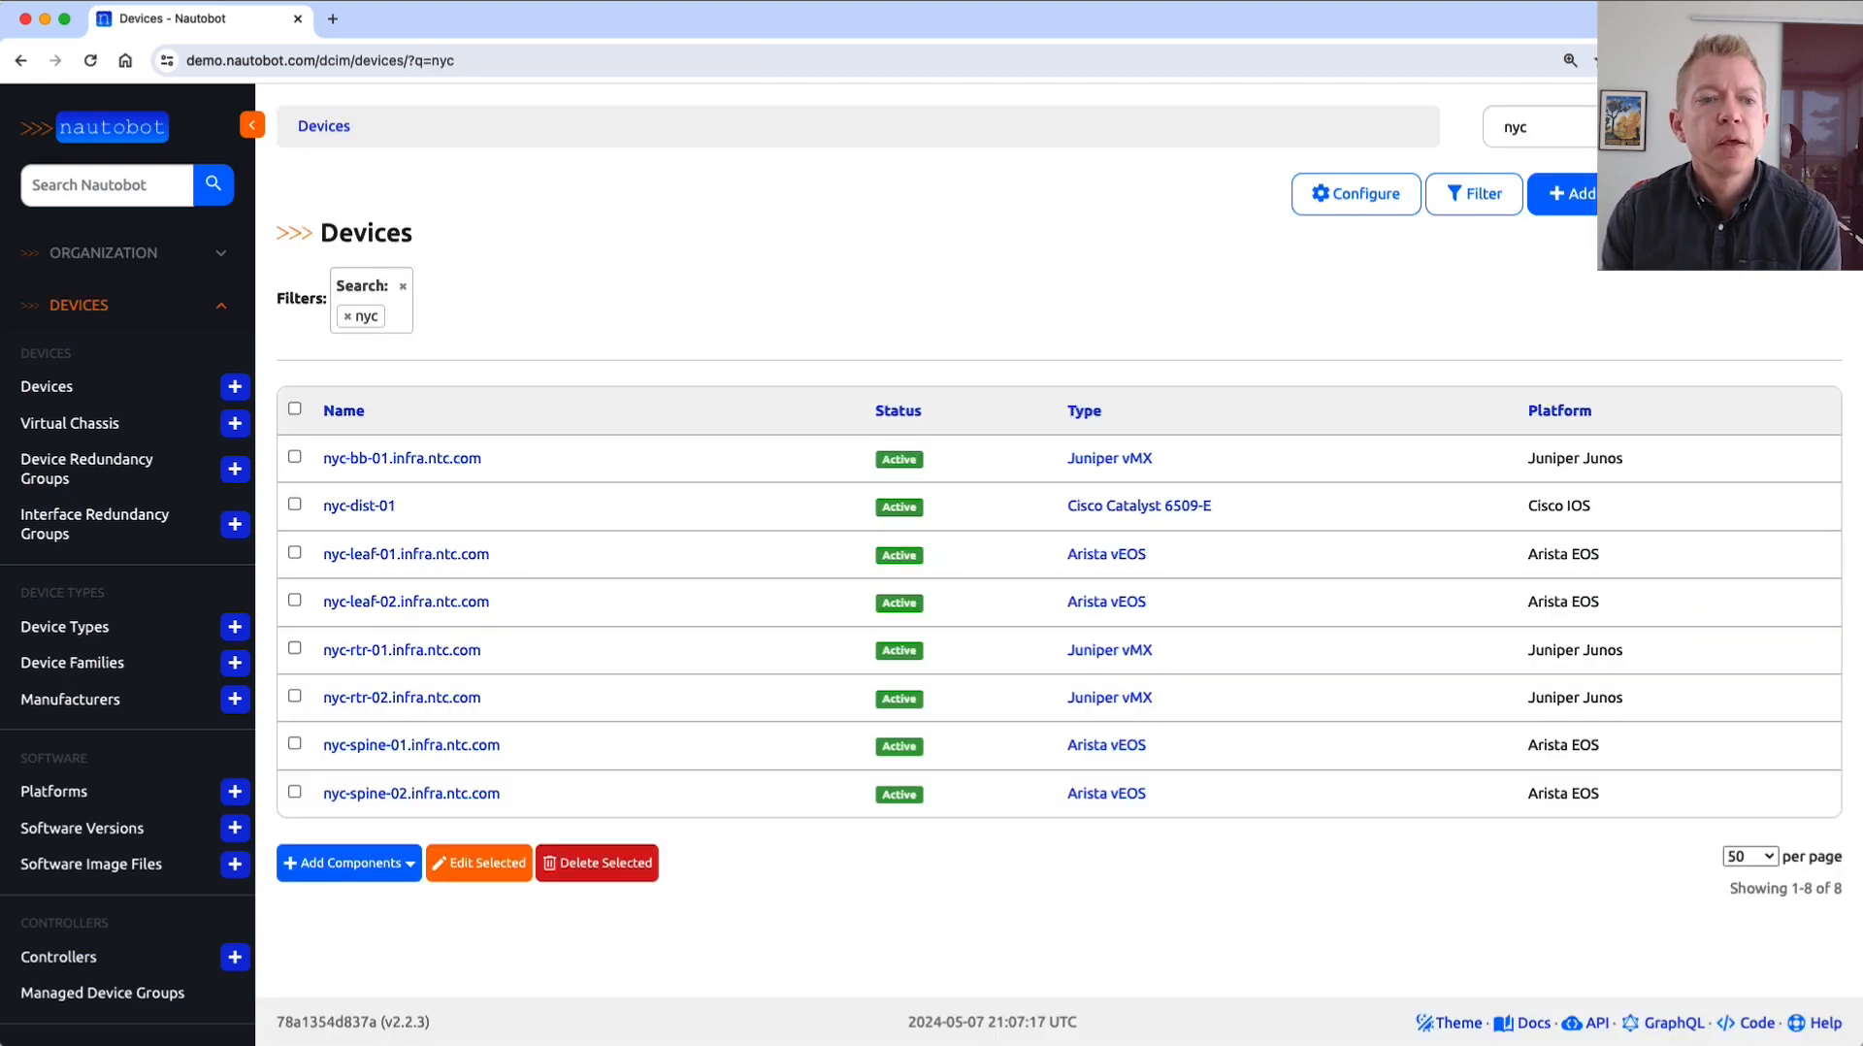
{"action": "left_click", "coordinate": [361, 460]}
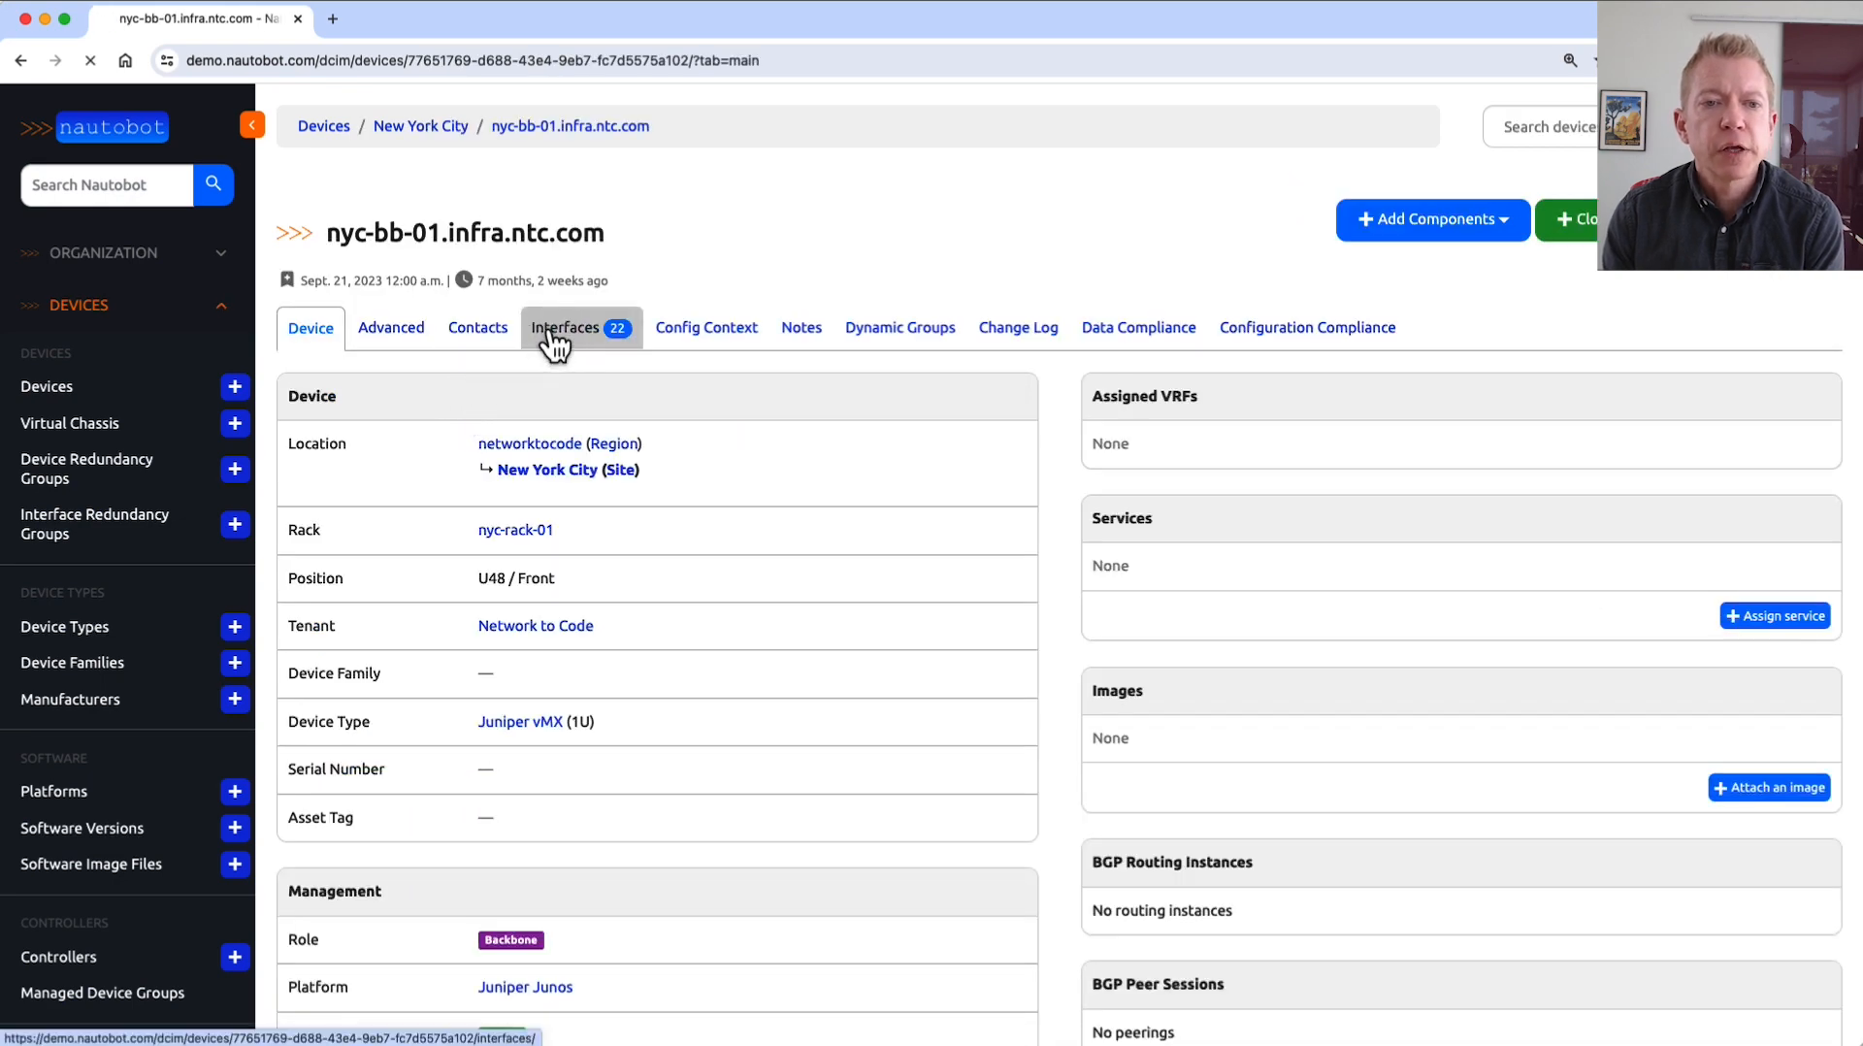
{"action": "left_click", "coordinate": [548, 333]}
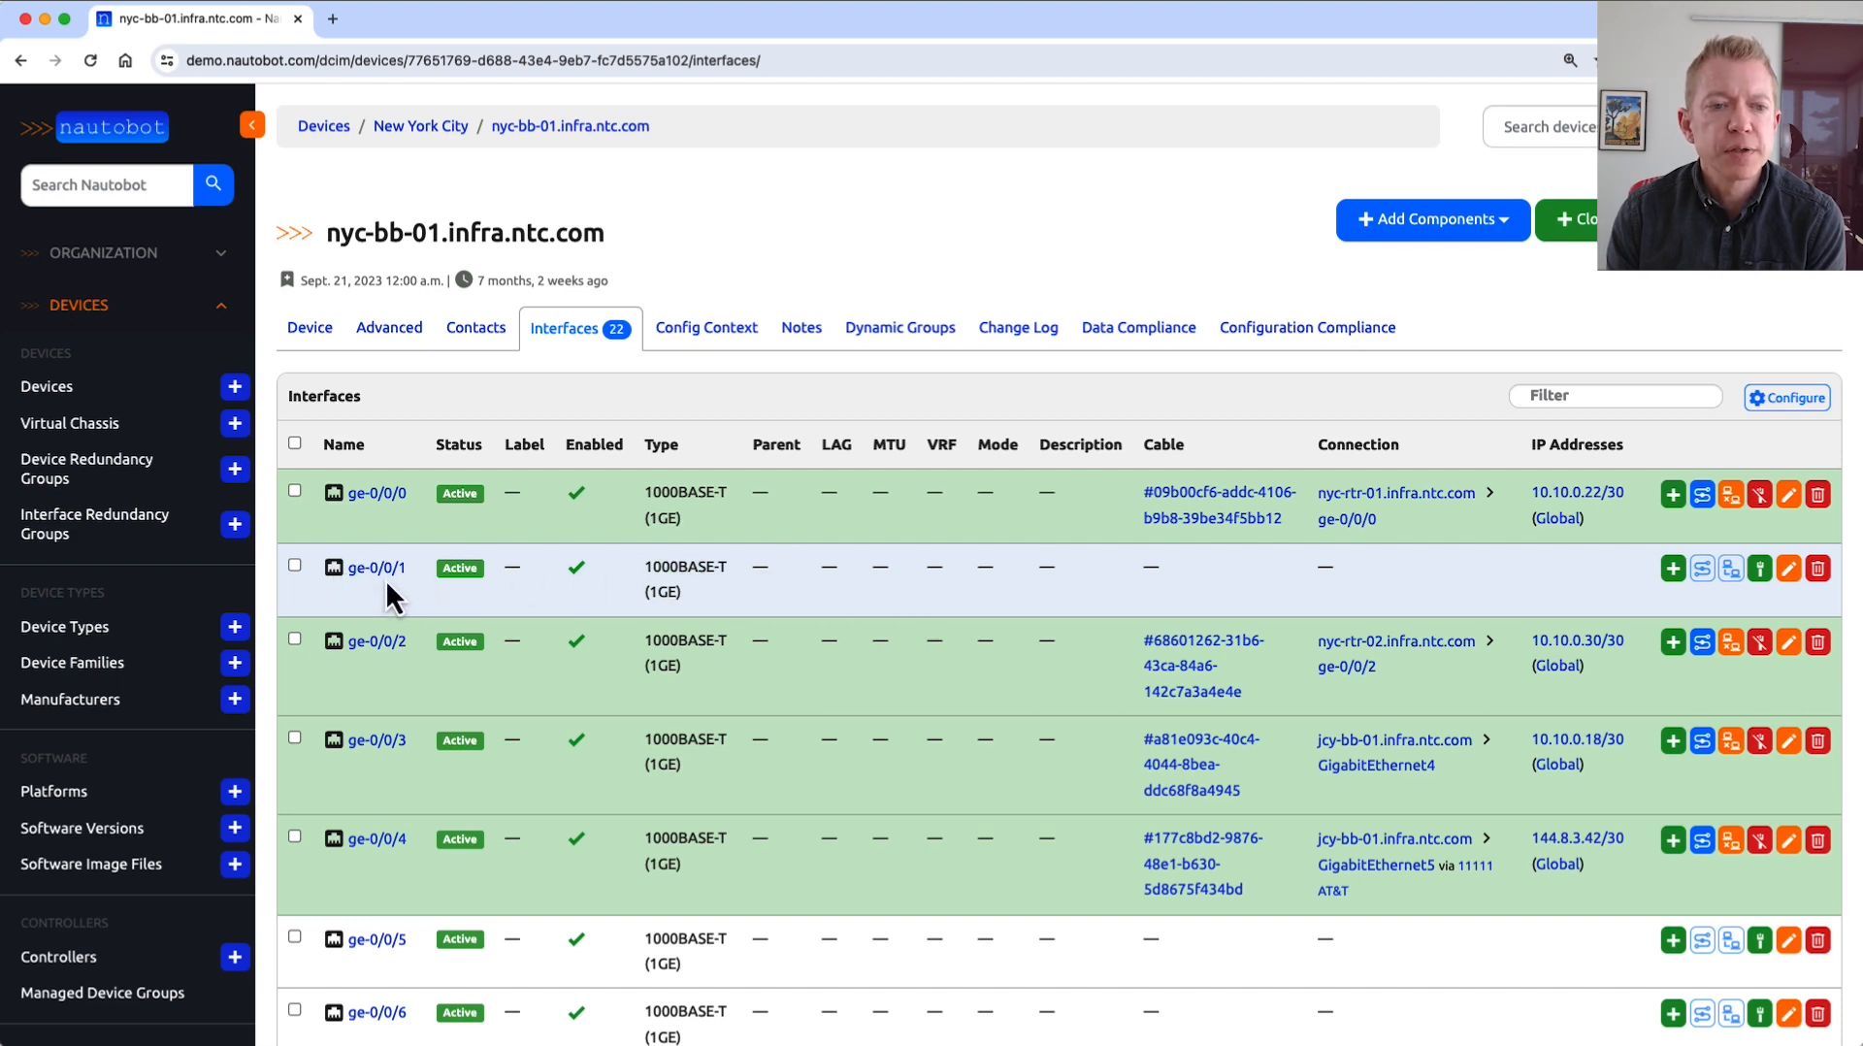
Find the existing IP address 144.8.4.42/30 by searching for "144.8." and assign it to interface ge-0/0/1.
{"action": "left_click", "coordinate": [1674, 580]}
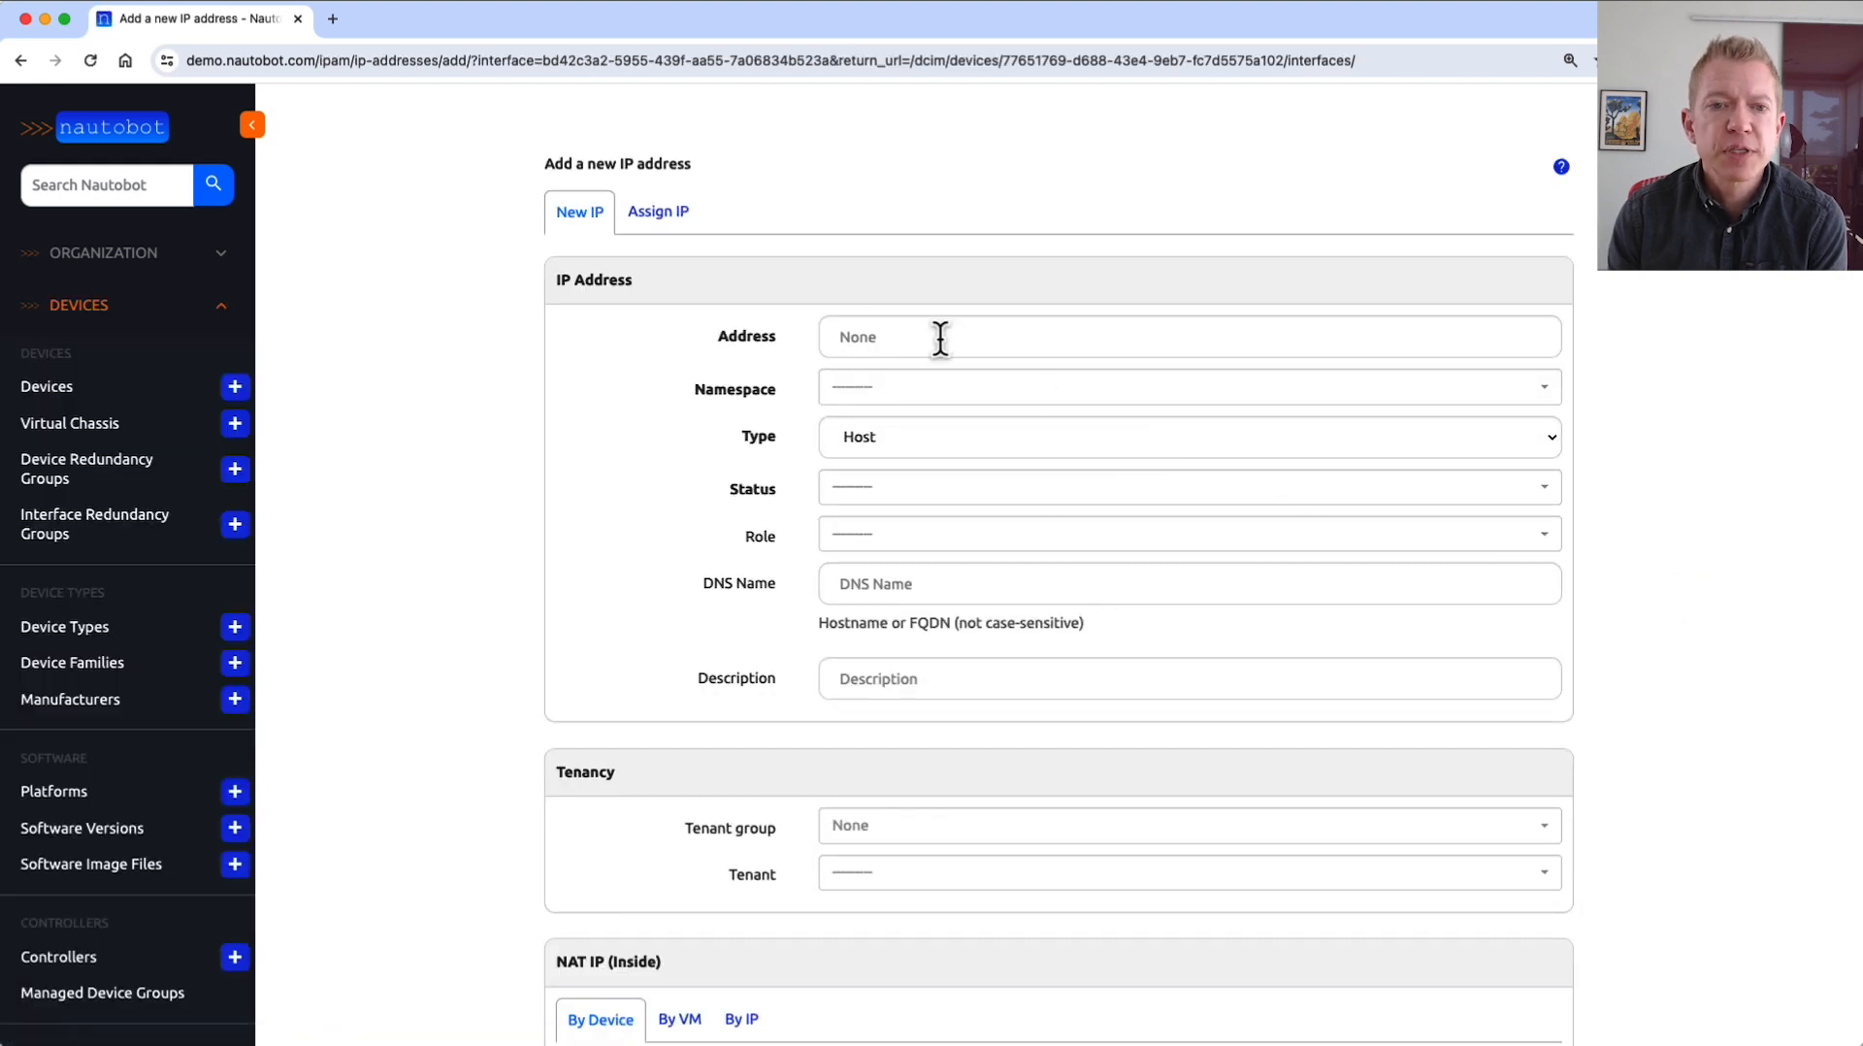
{"action": "left_click", "coordinate": [679, 222]}
{"action": "left_click", "coordinate": [975, 336]}
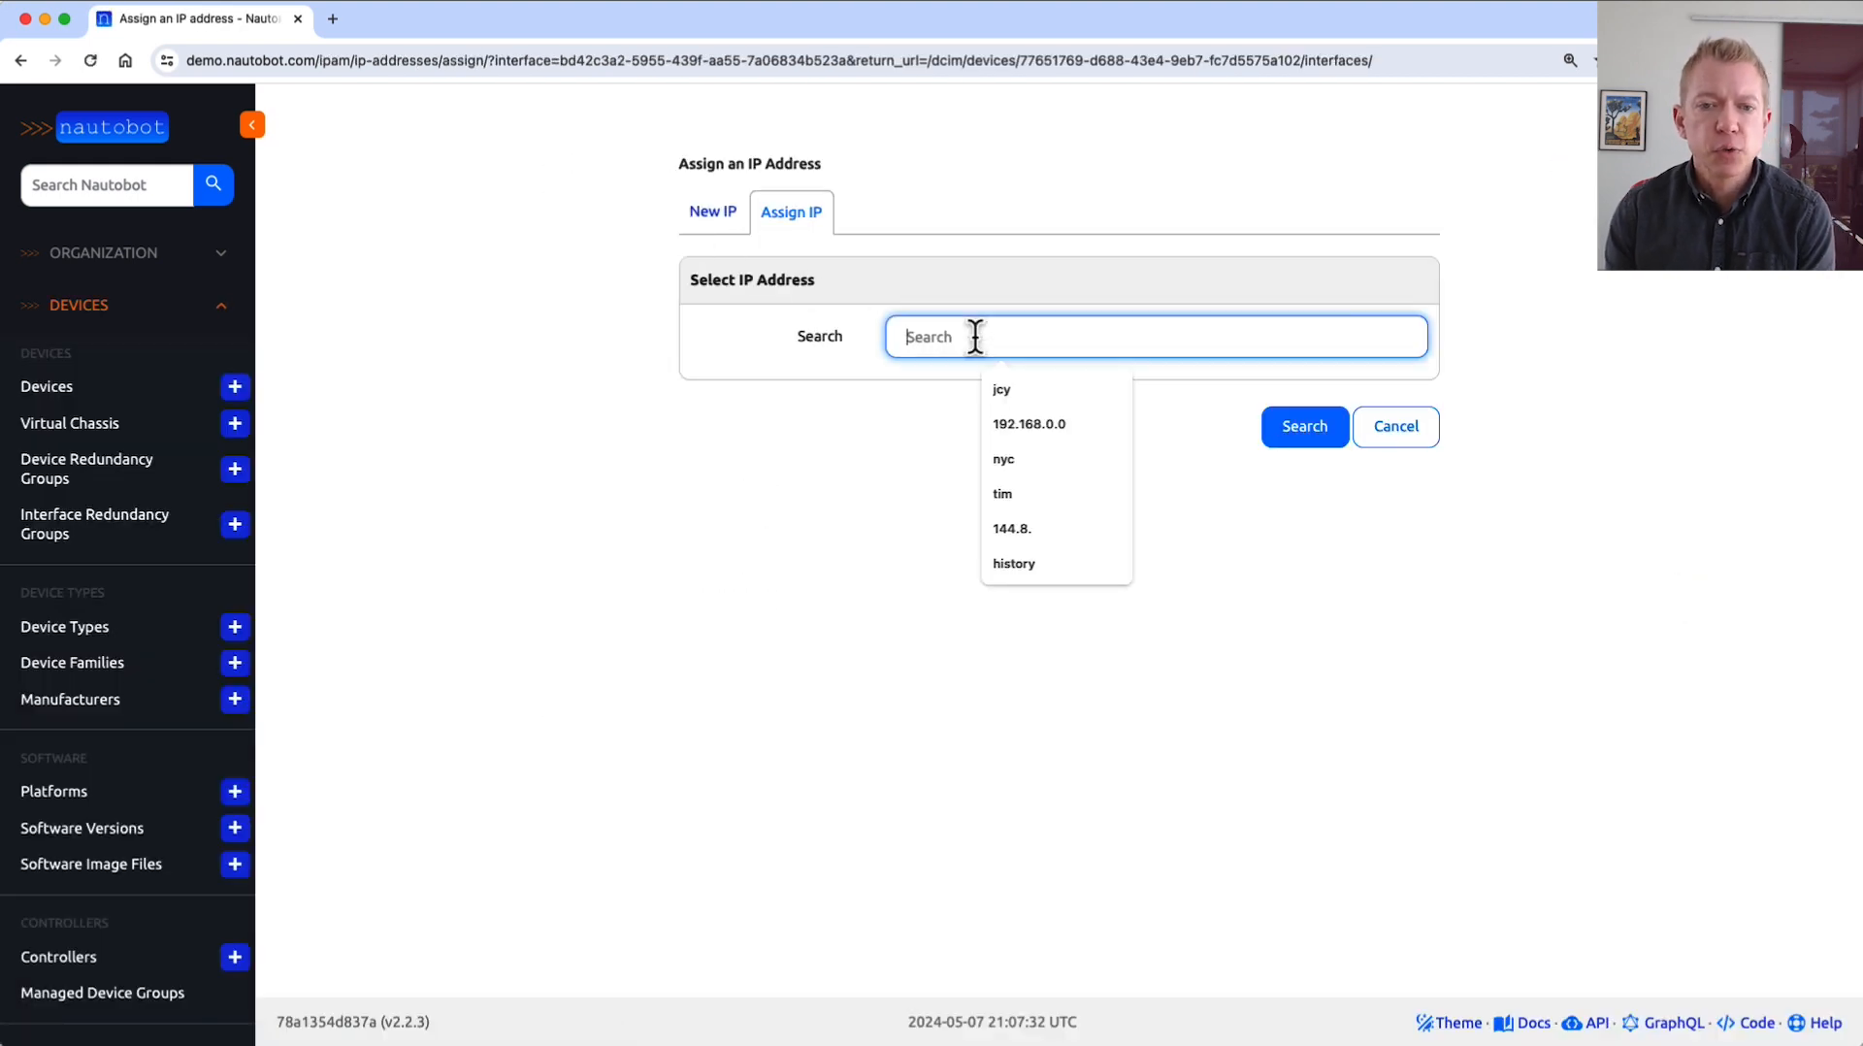
{"action": "type", "text": "144.8"}
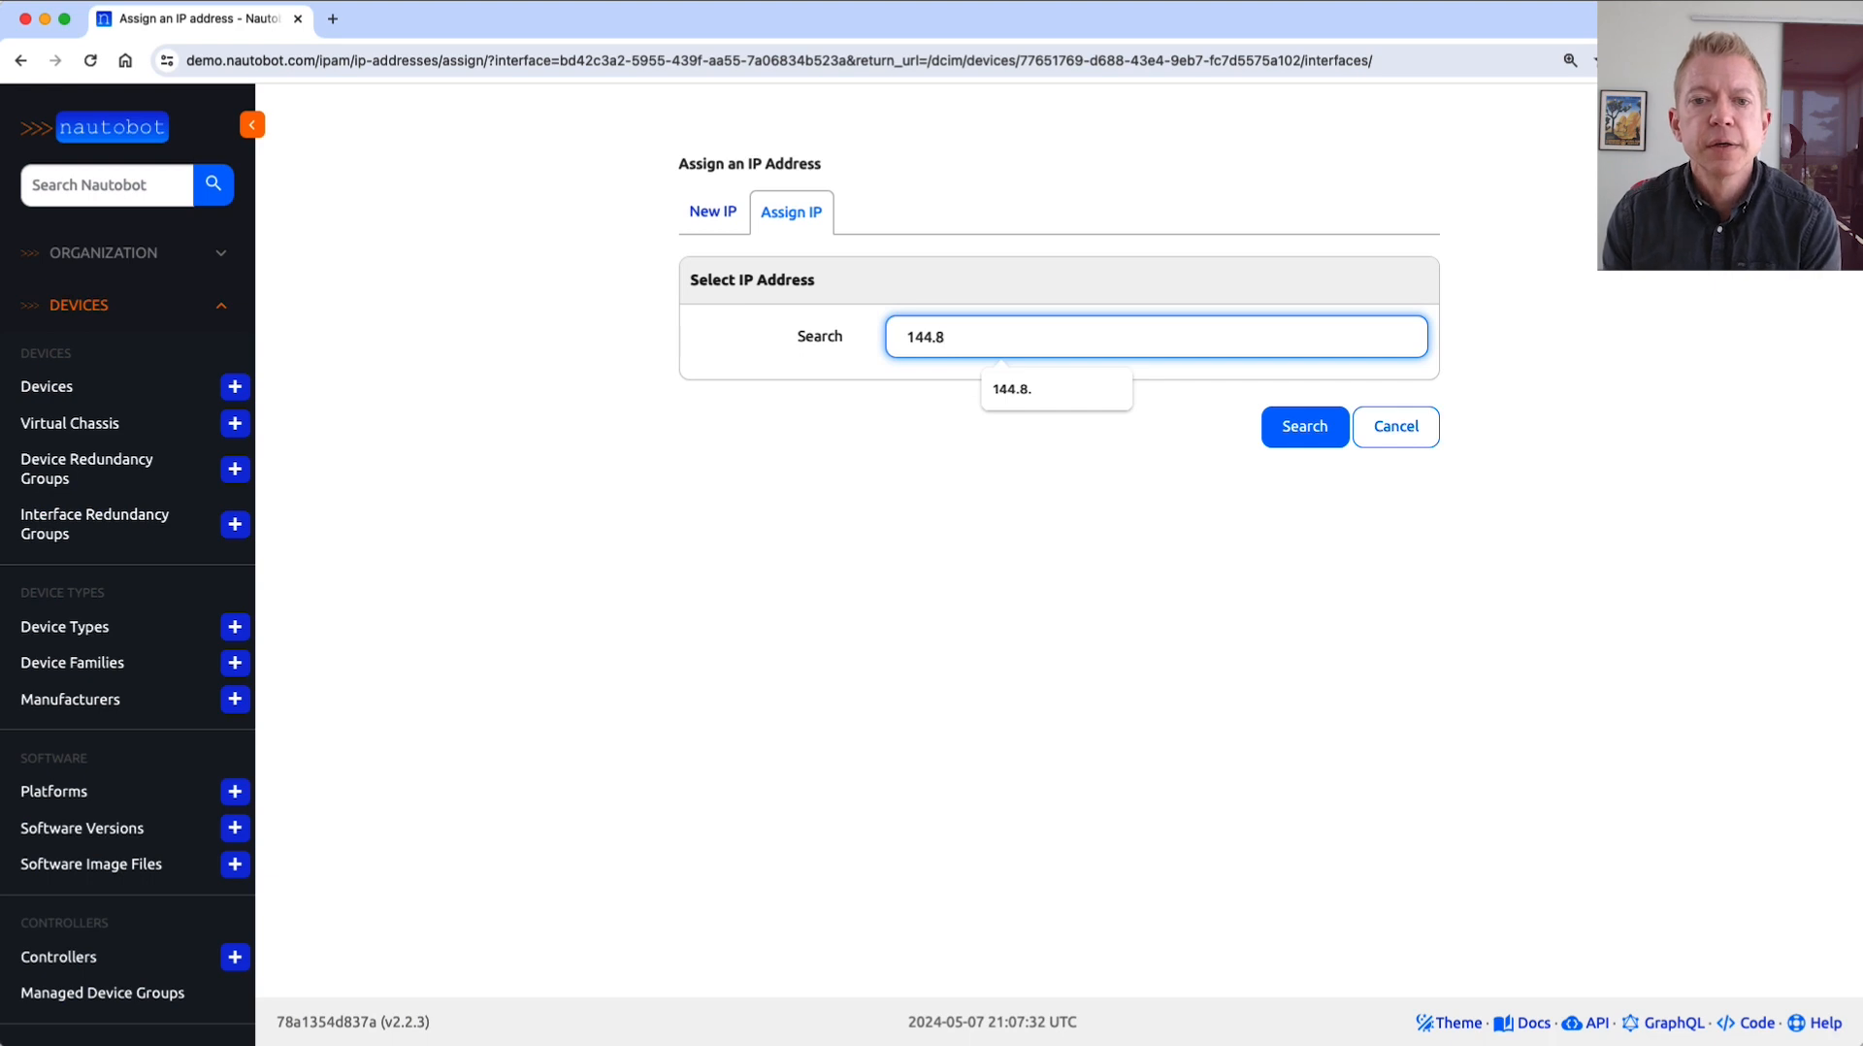
{"action": "left_click", "coordinate": [1015, 390]}
{"action": "left_click", "coordinate": [1315, 436]}
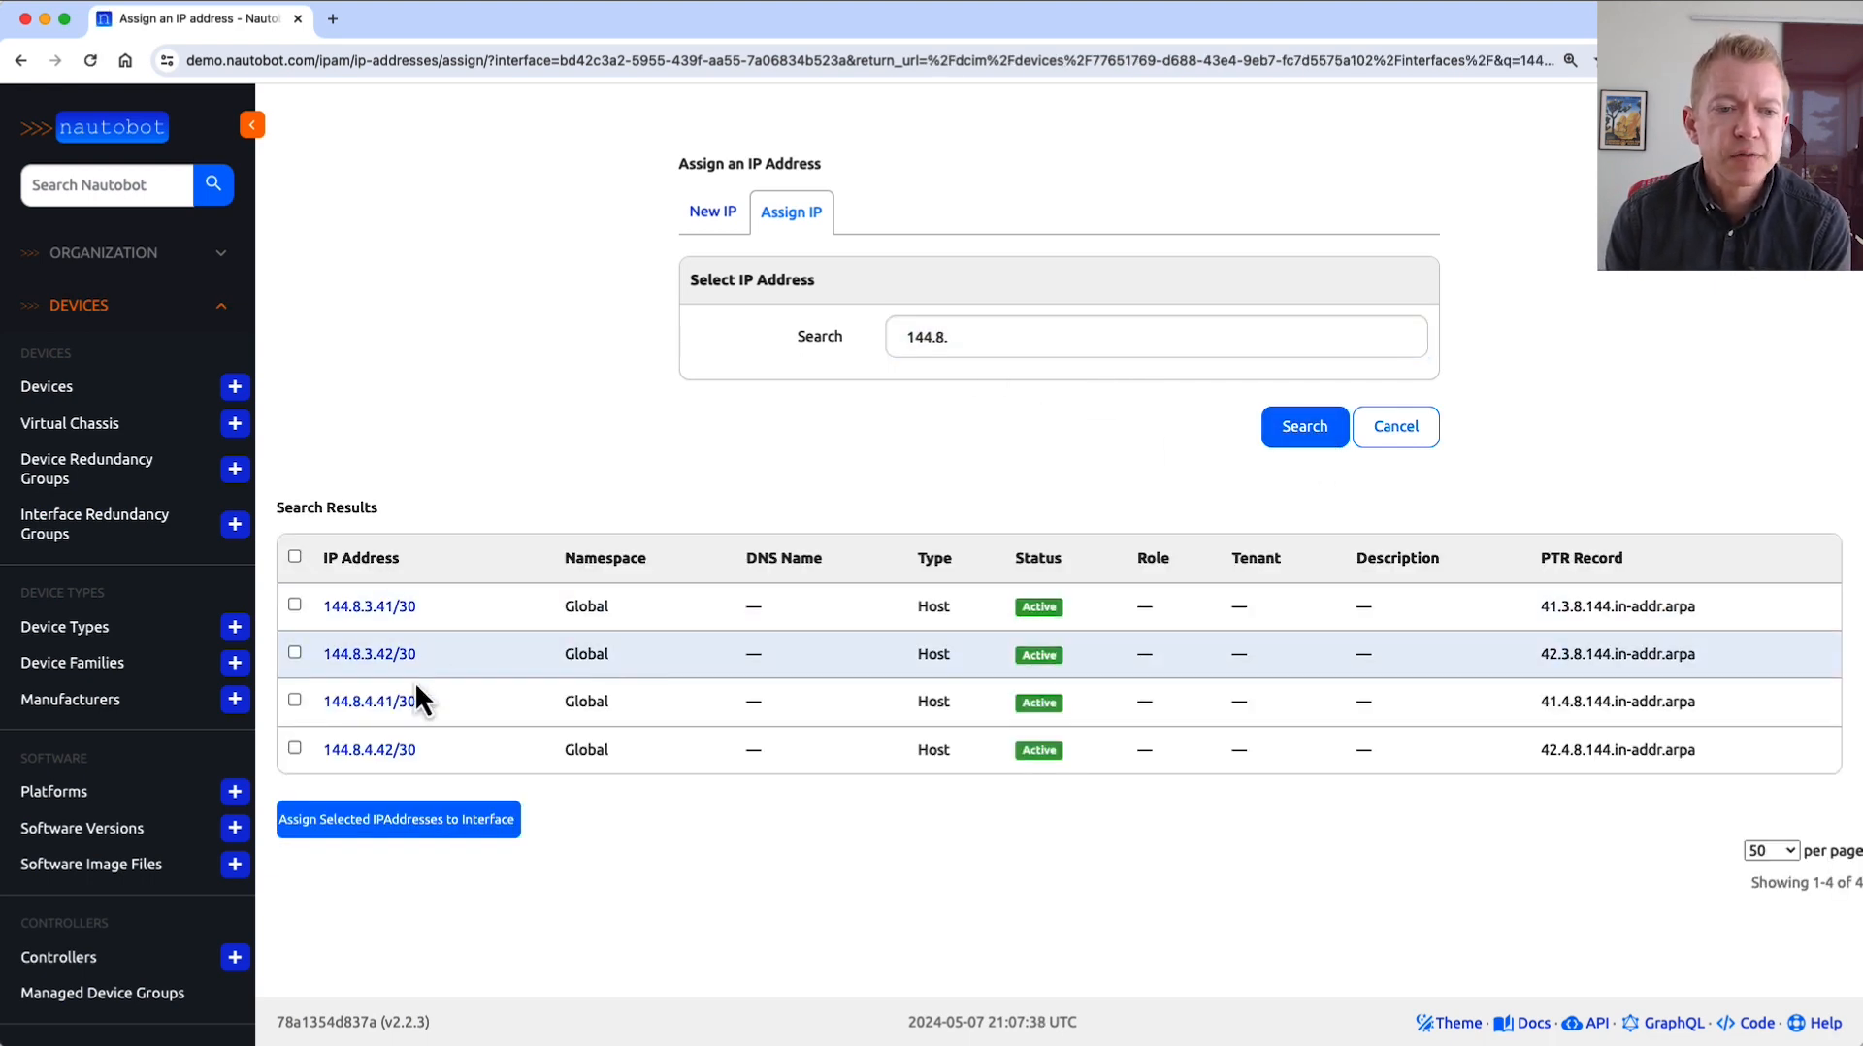
{"action": "left_click", "coordinate": [370, 751]}
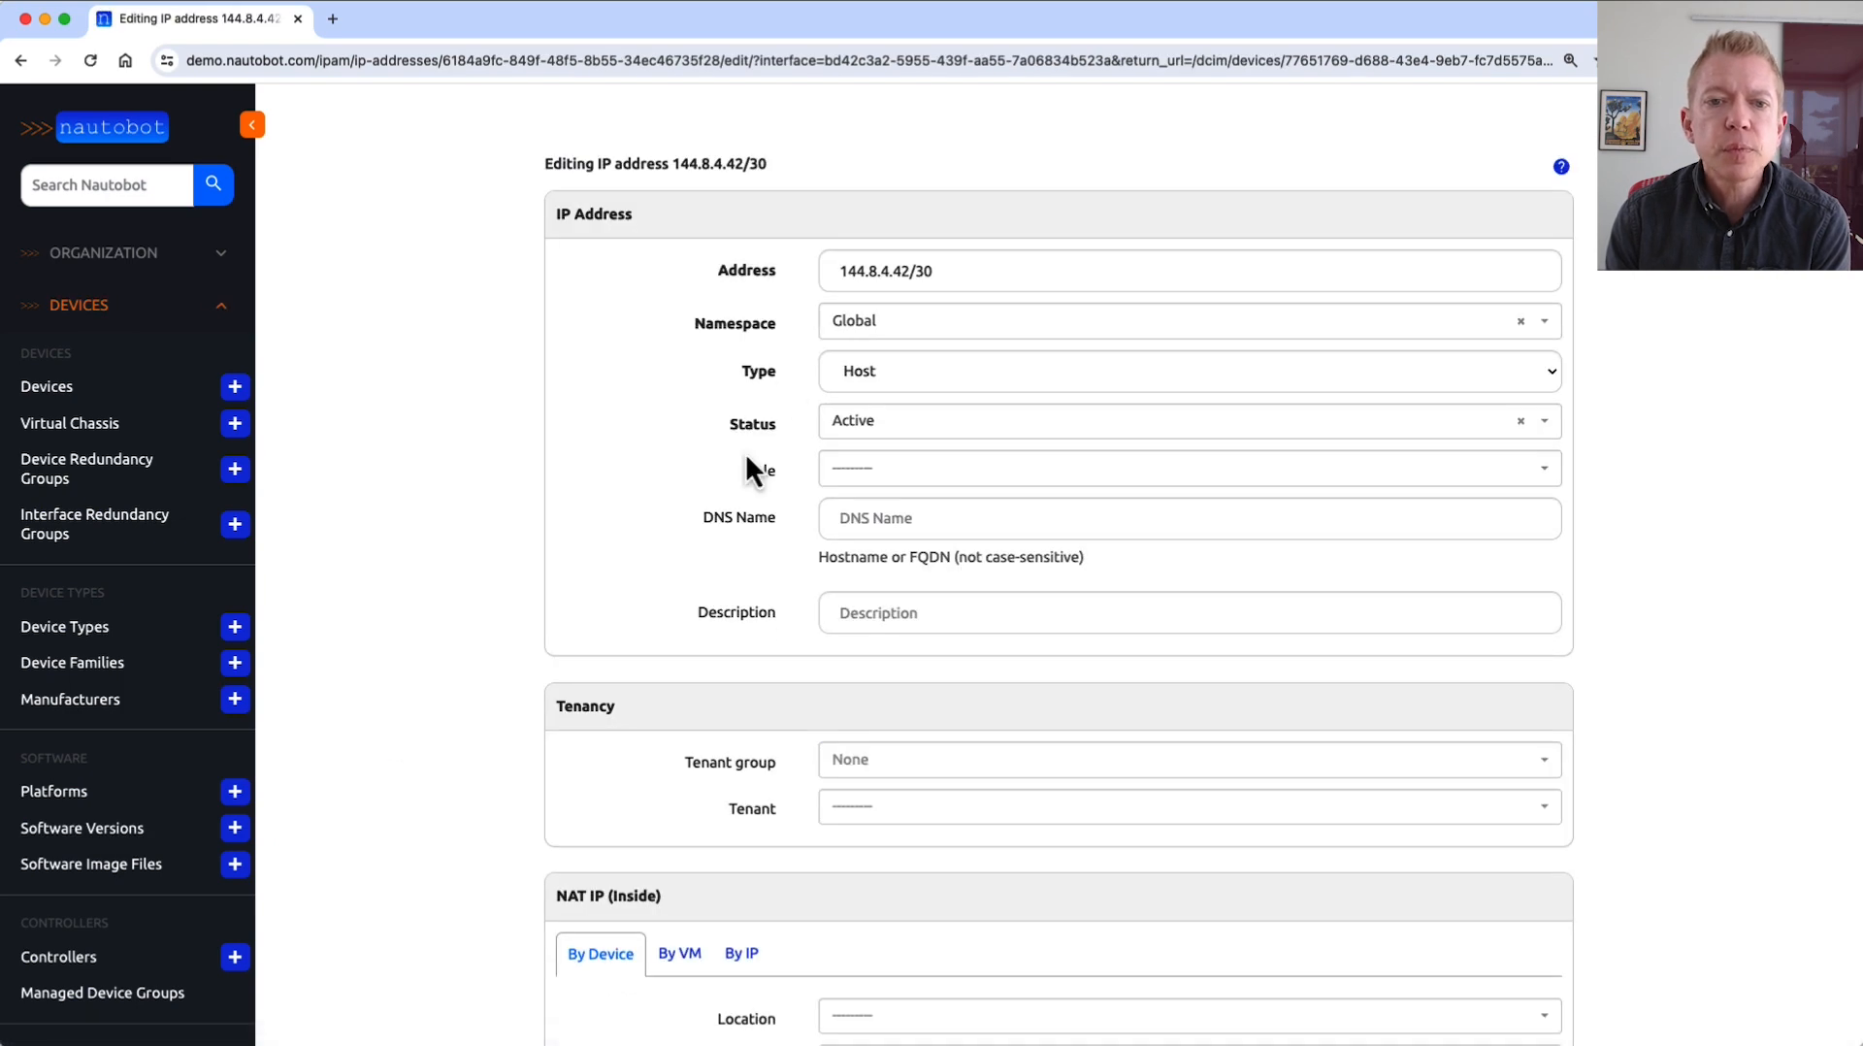
{"action": "scroll", "coordinate": [916, 873], "scroll_direction": "down", "scroll_amount": 1}
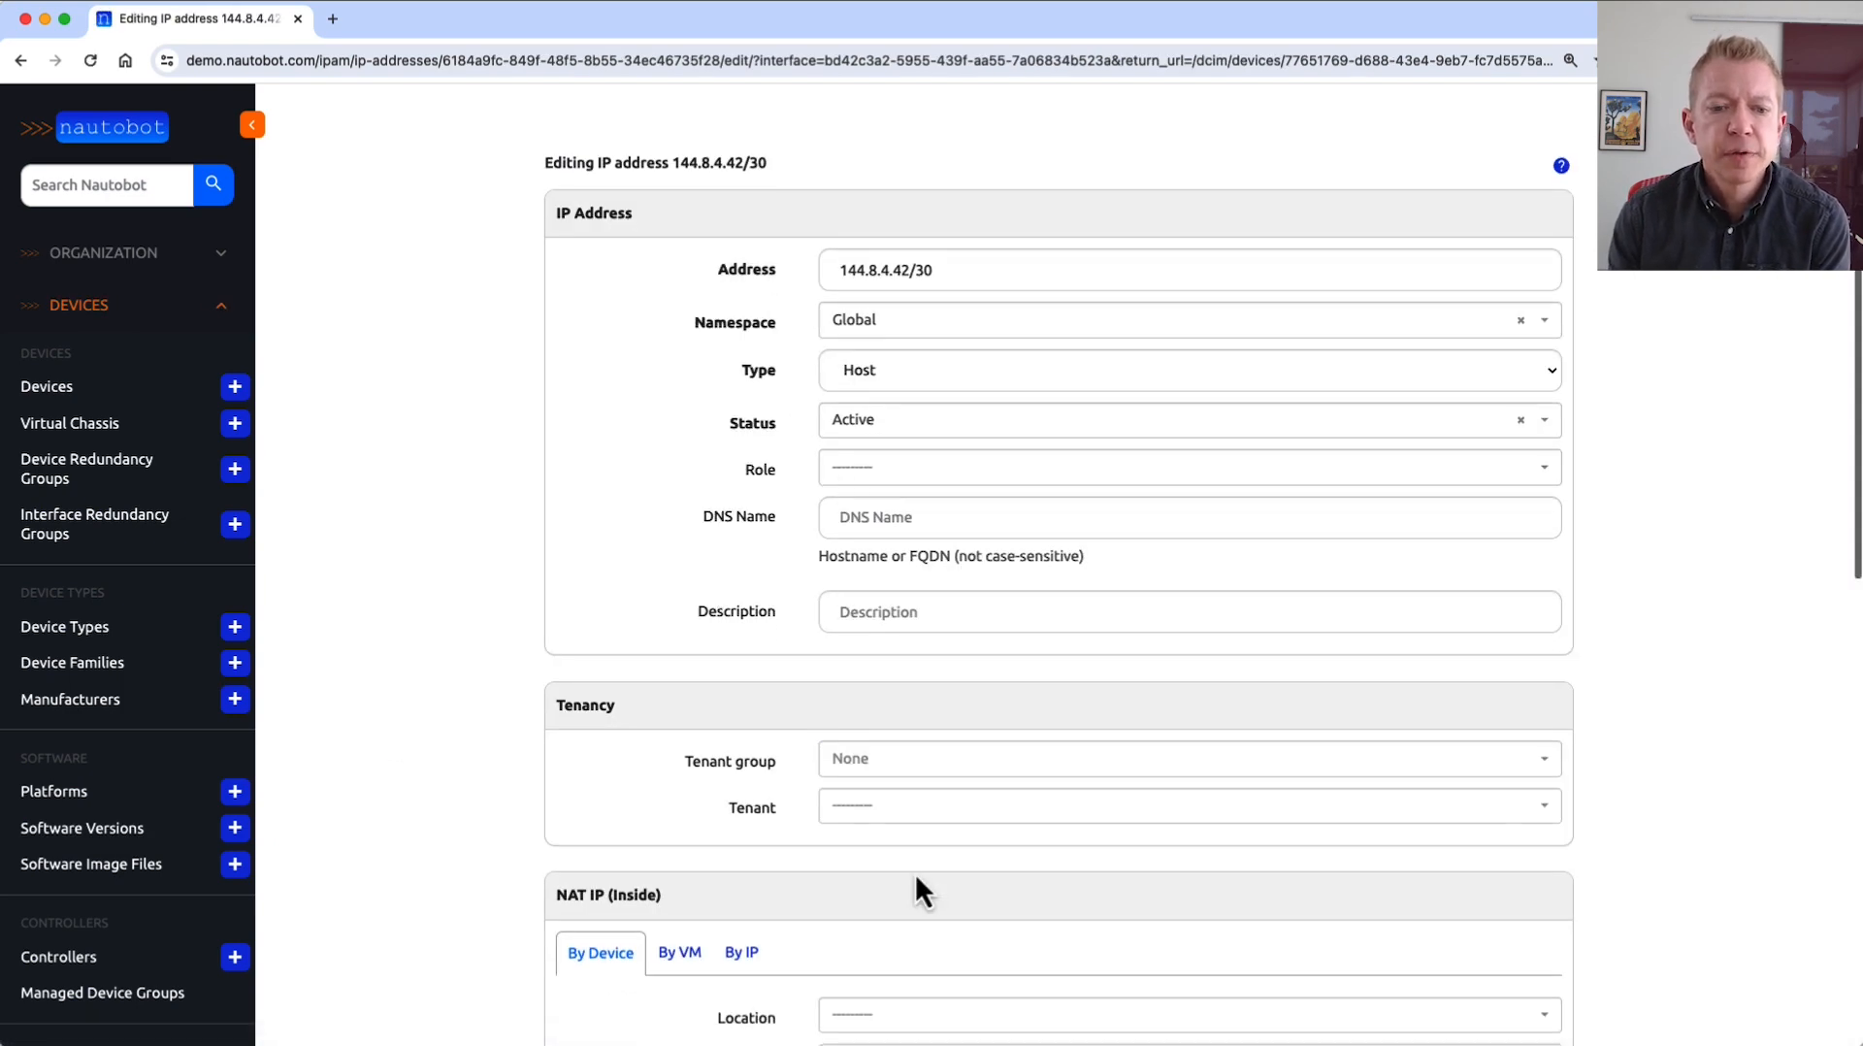
{"action": "scroll", "coordinate": [916, 873], "scroll_direction": "down", "scroll_amount": 10}
{"action": "left_click", "coordinate": [1324, 956]}
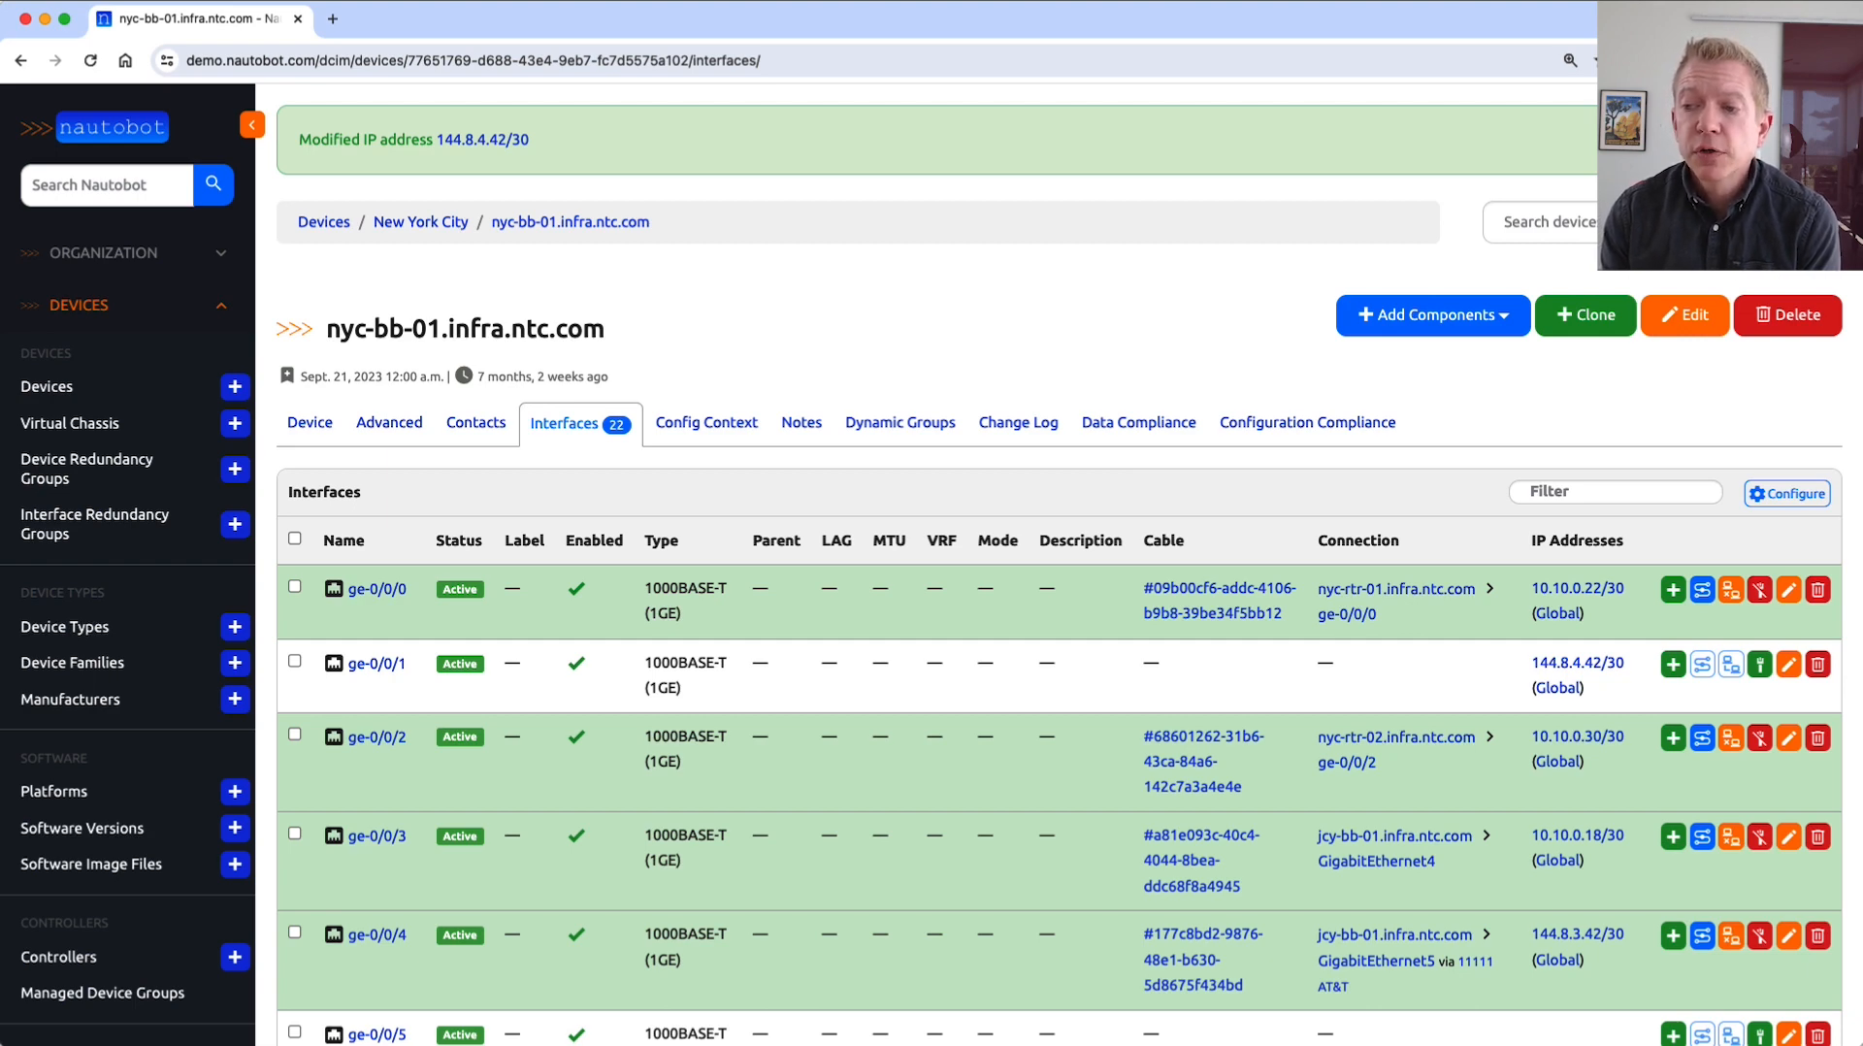
Return to the device list, search for "jcy" and reopen the interfaces of jcy-bb-01.infra.ntc.com.
{"action": "left_click", "coordinate": [86, 184]}
{"action": "left_click", "coordinate": [51, 389]}
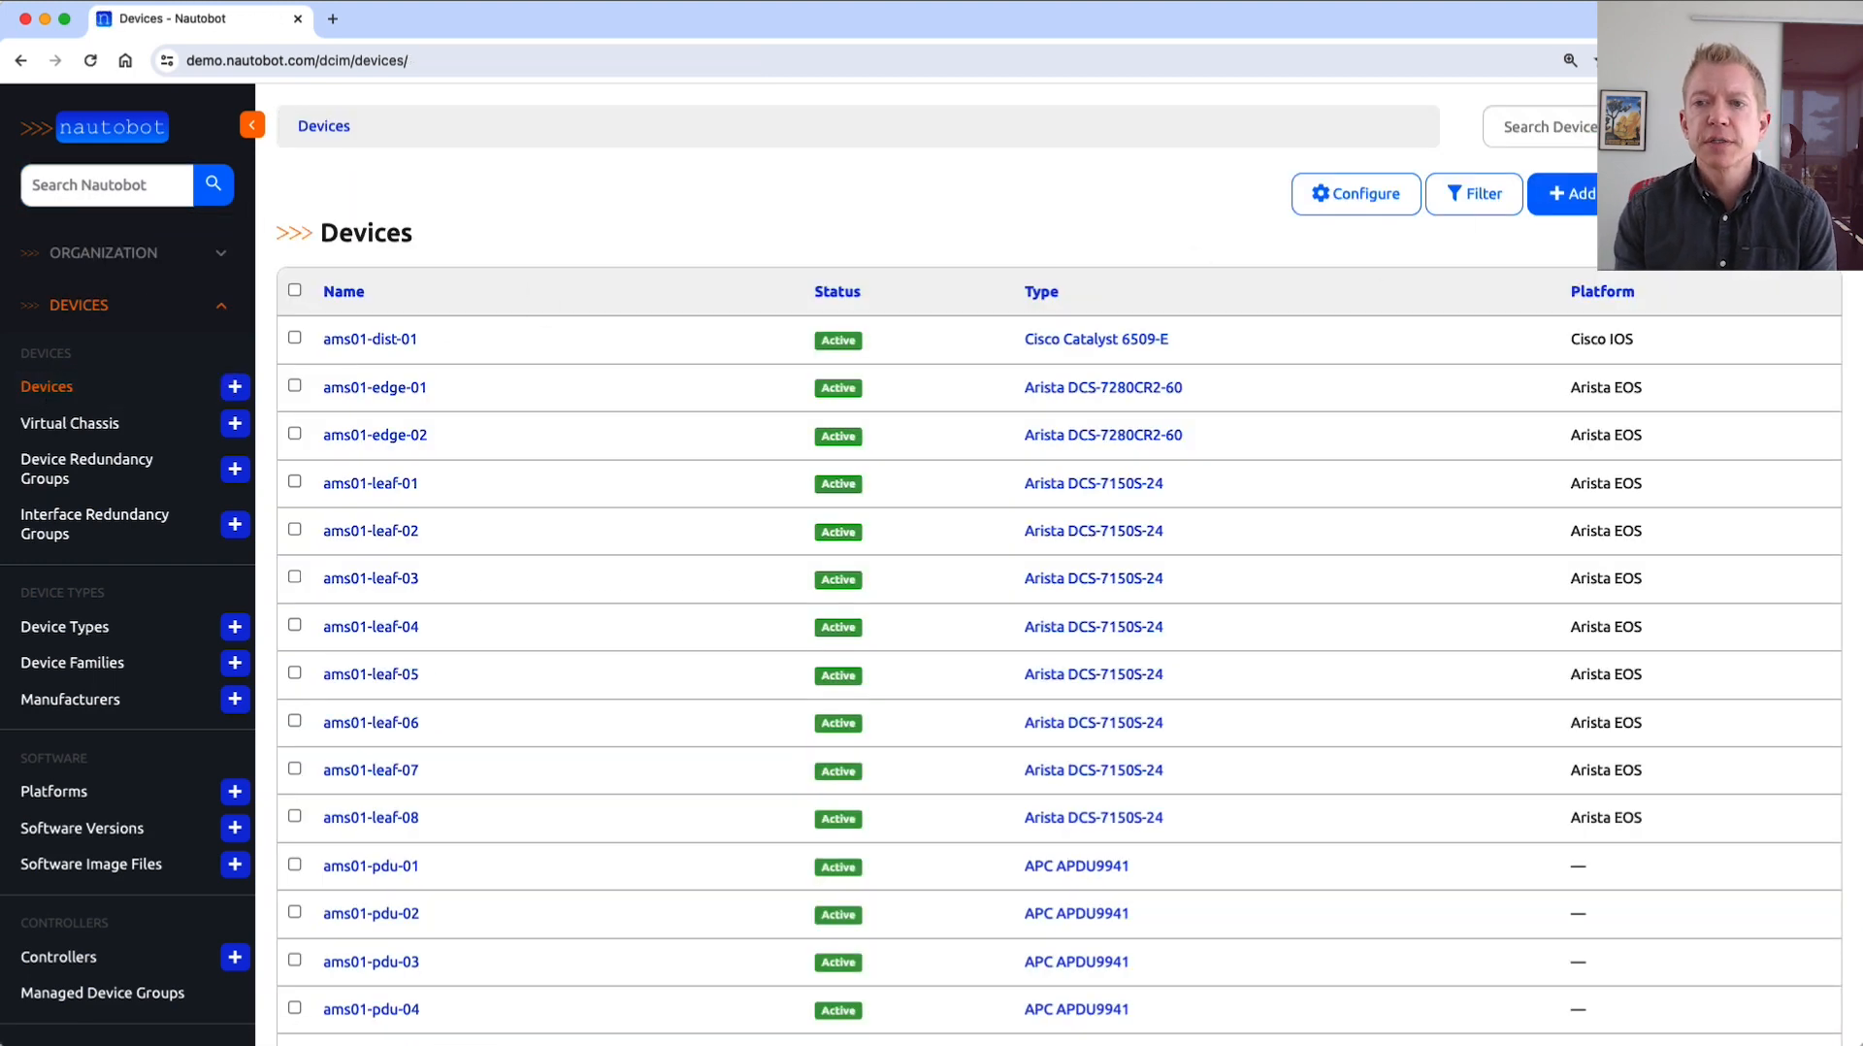
{"action": "left_click", "coordinate": [1639, 127]}
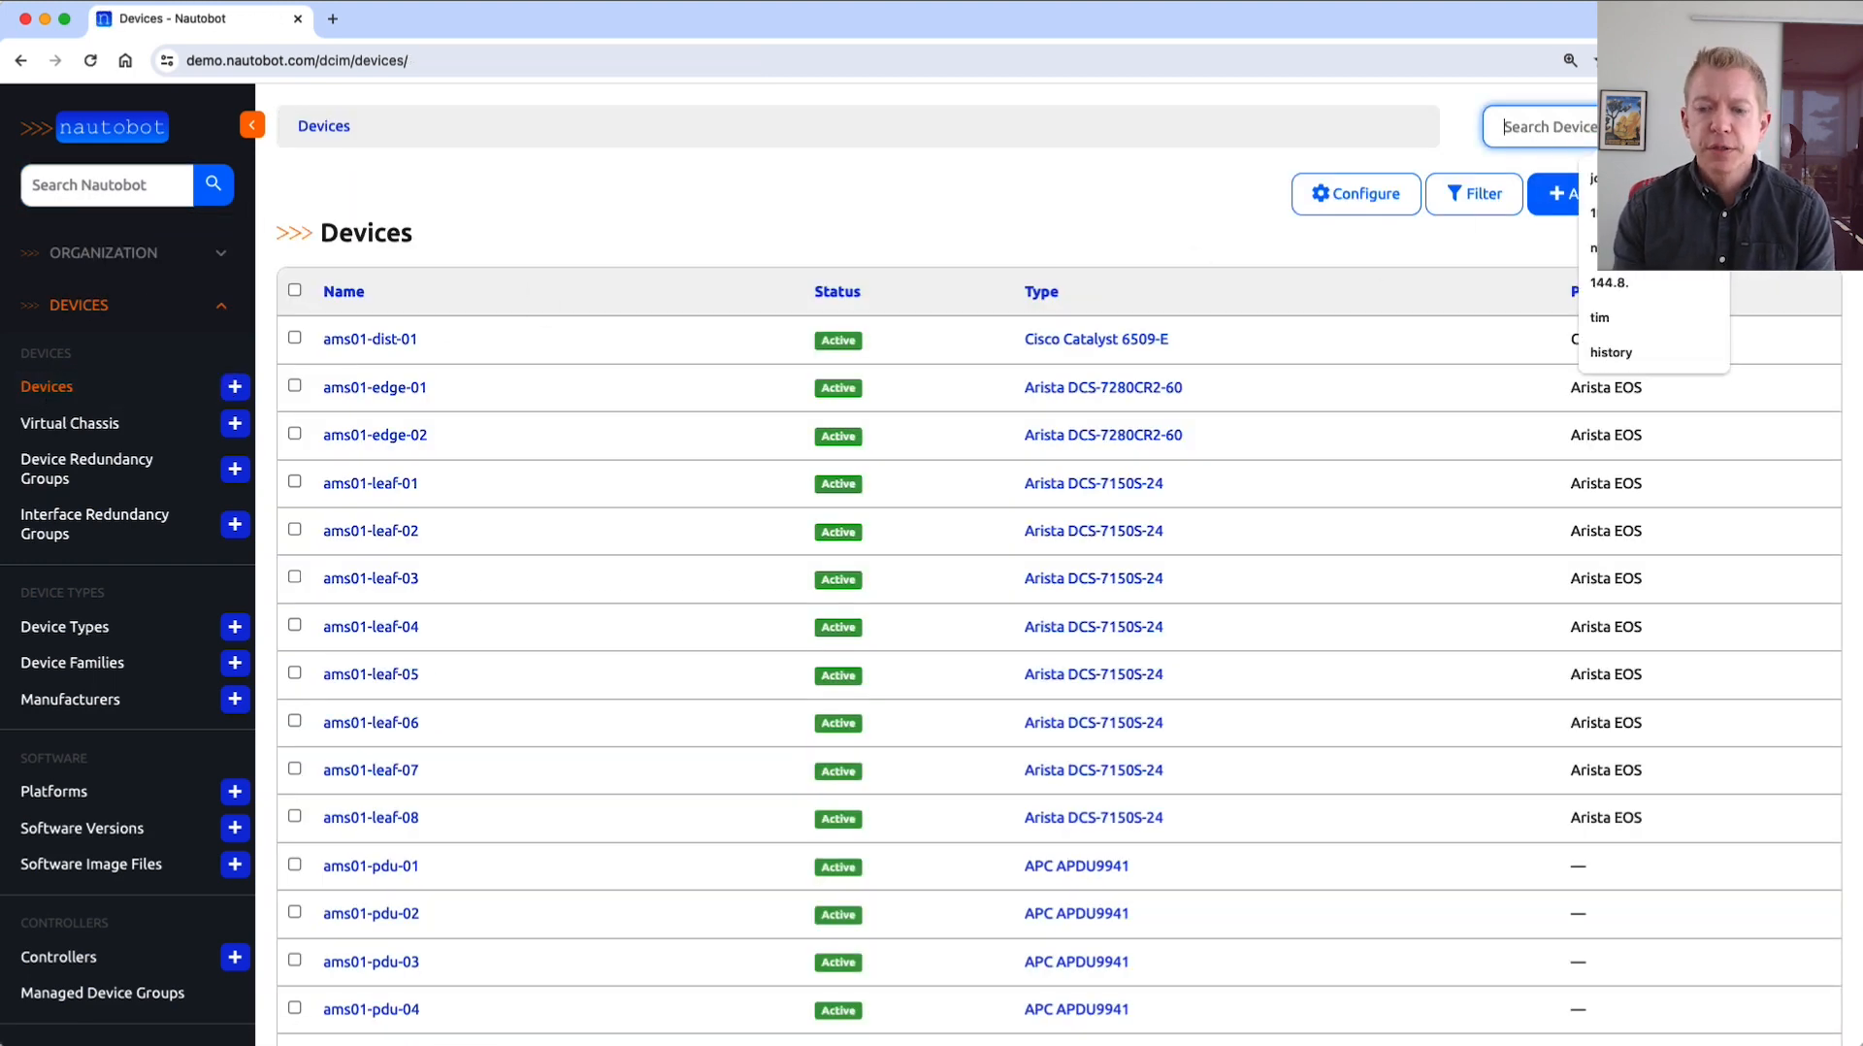
{"action": "type", "text": "jcy"}
{"action": "key", "text": "Return"}
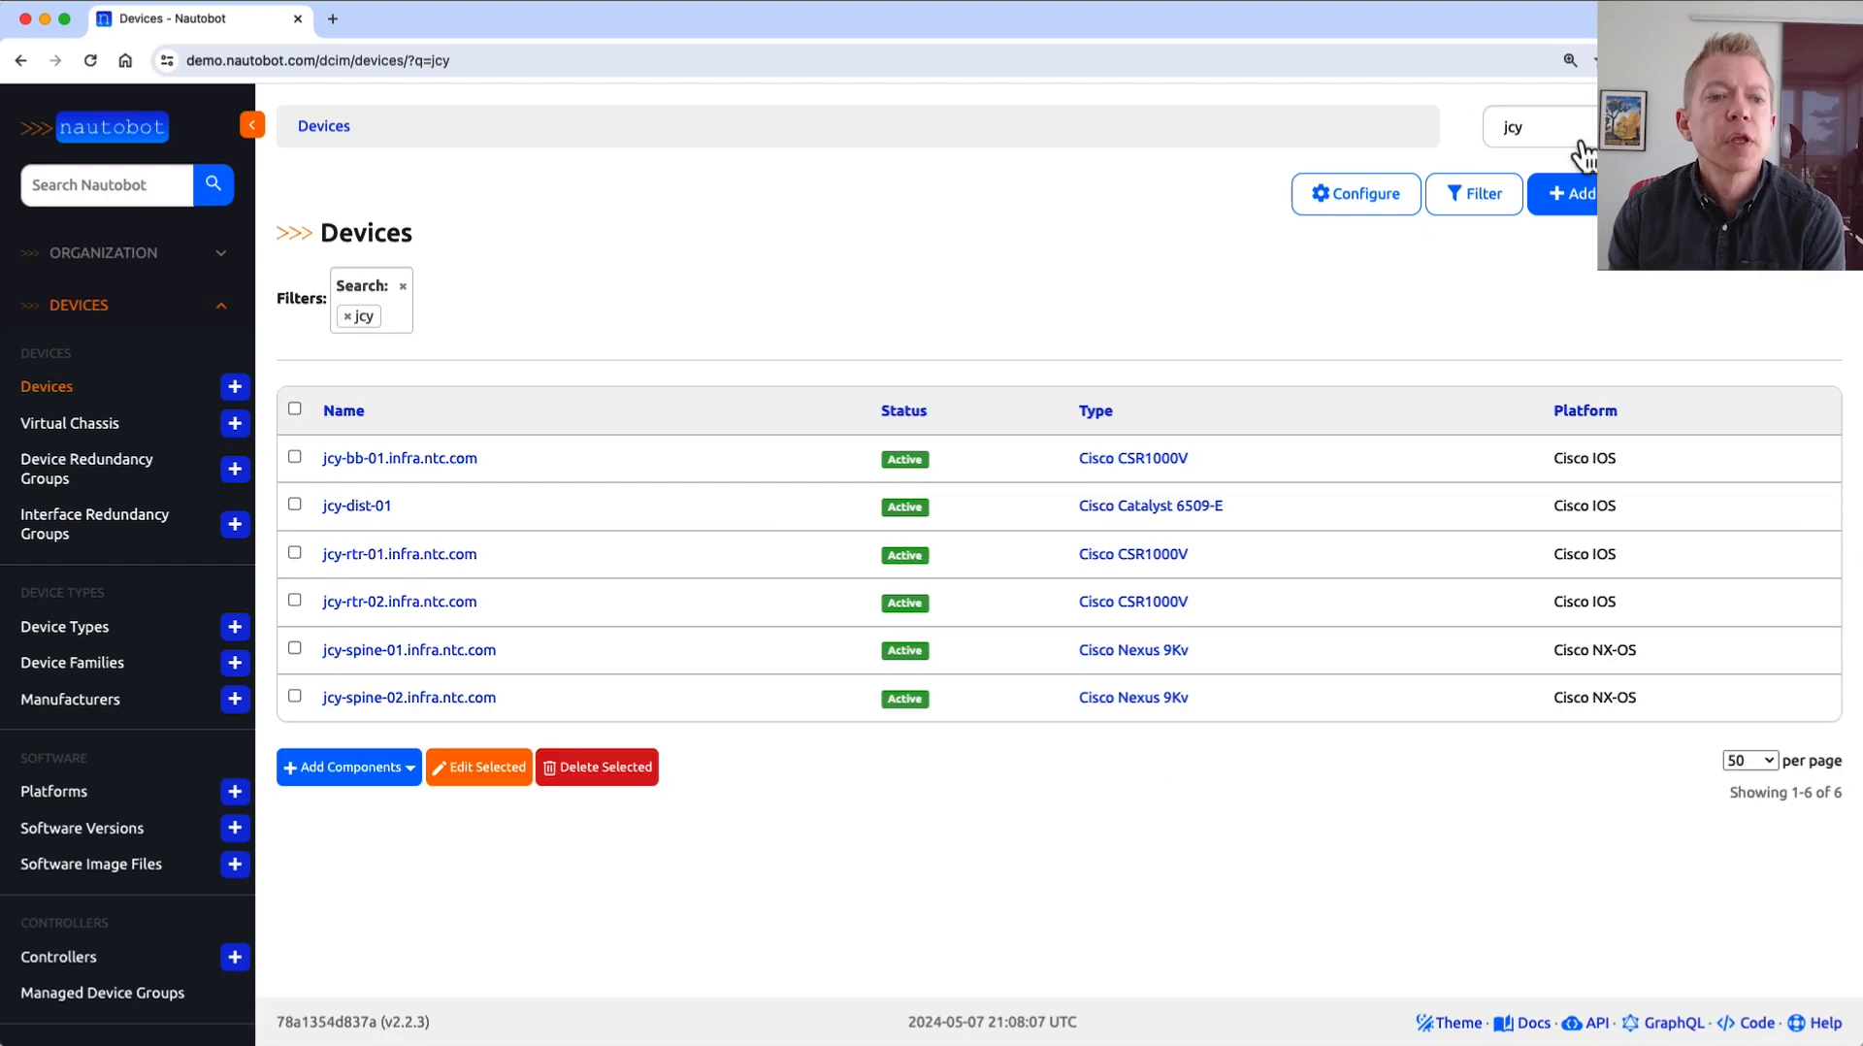
{"action": "left_click", "coordinate": [378, 462]}
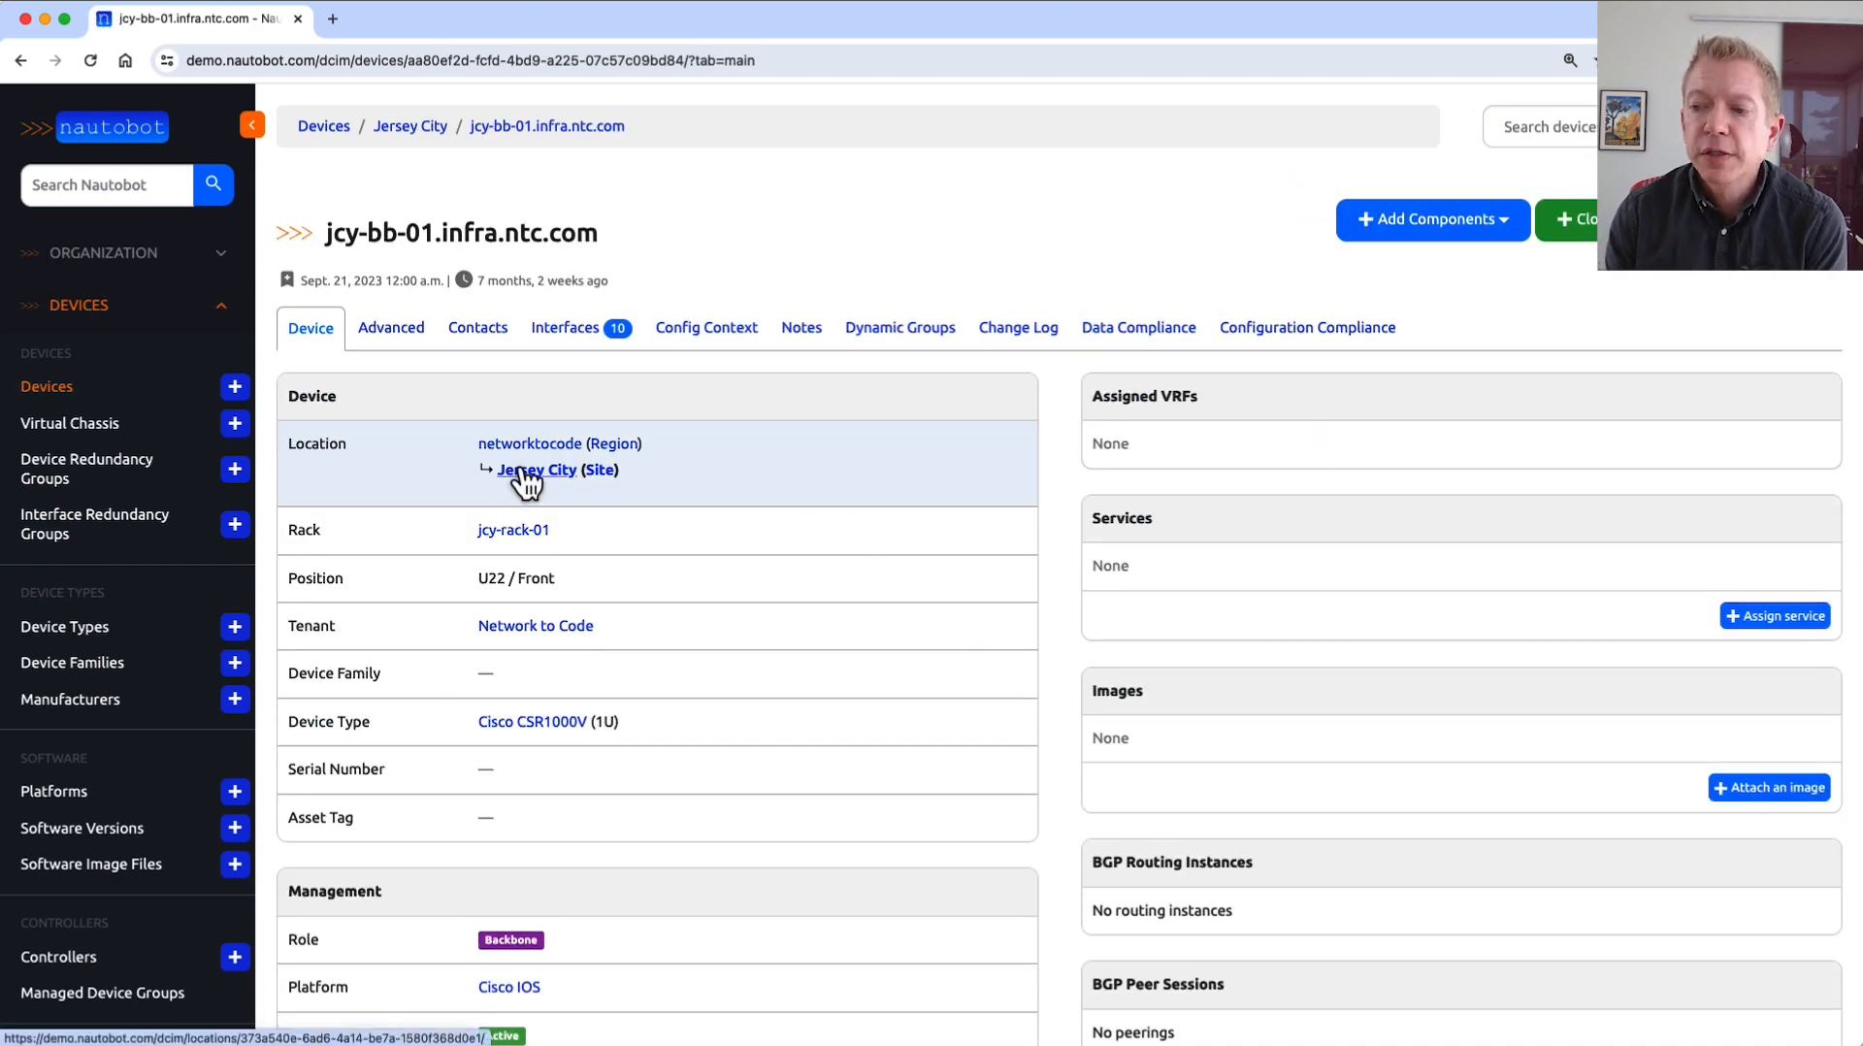
{"action": "left_click", "coordinate": [567, 330]}
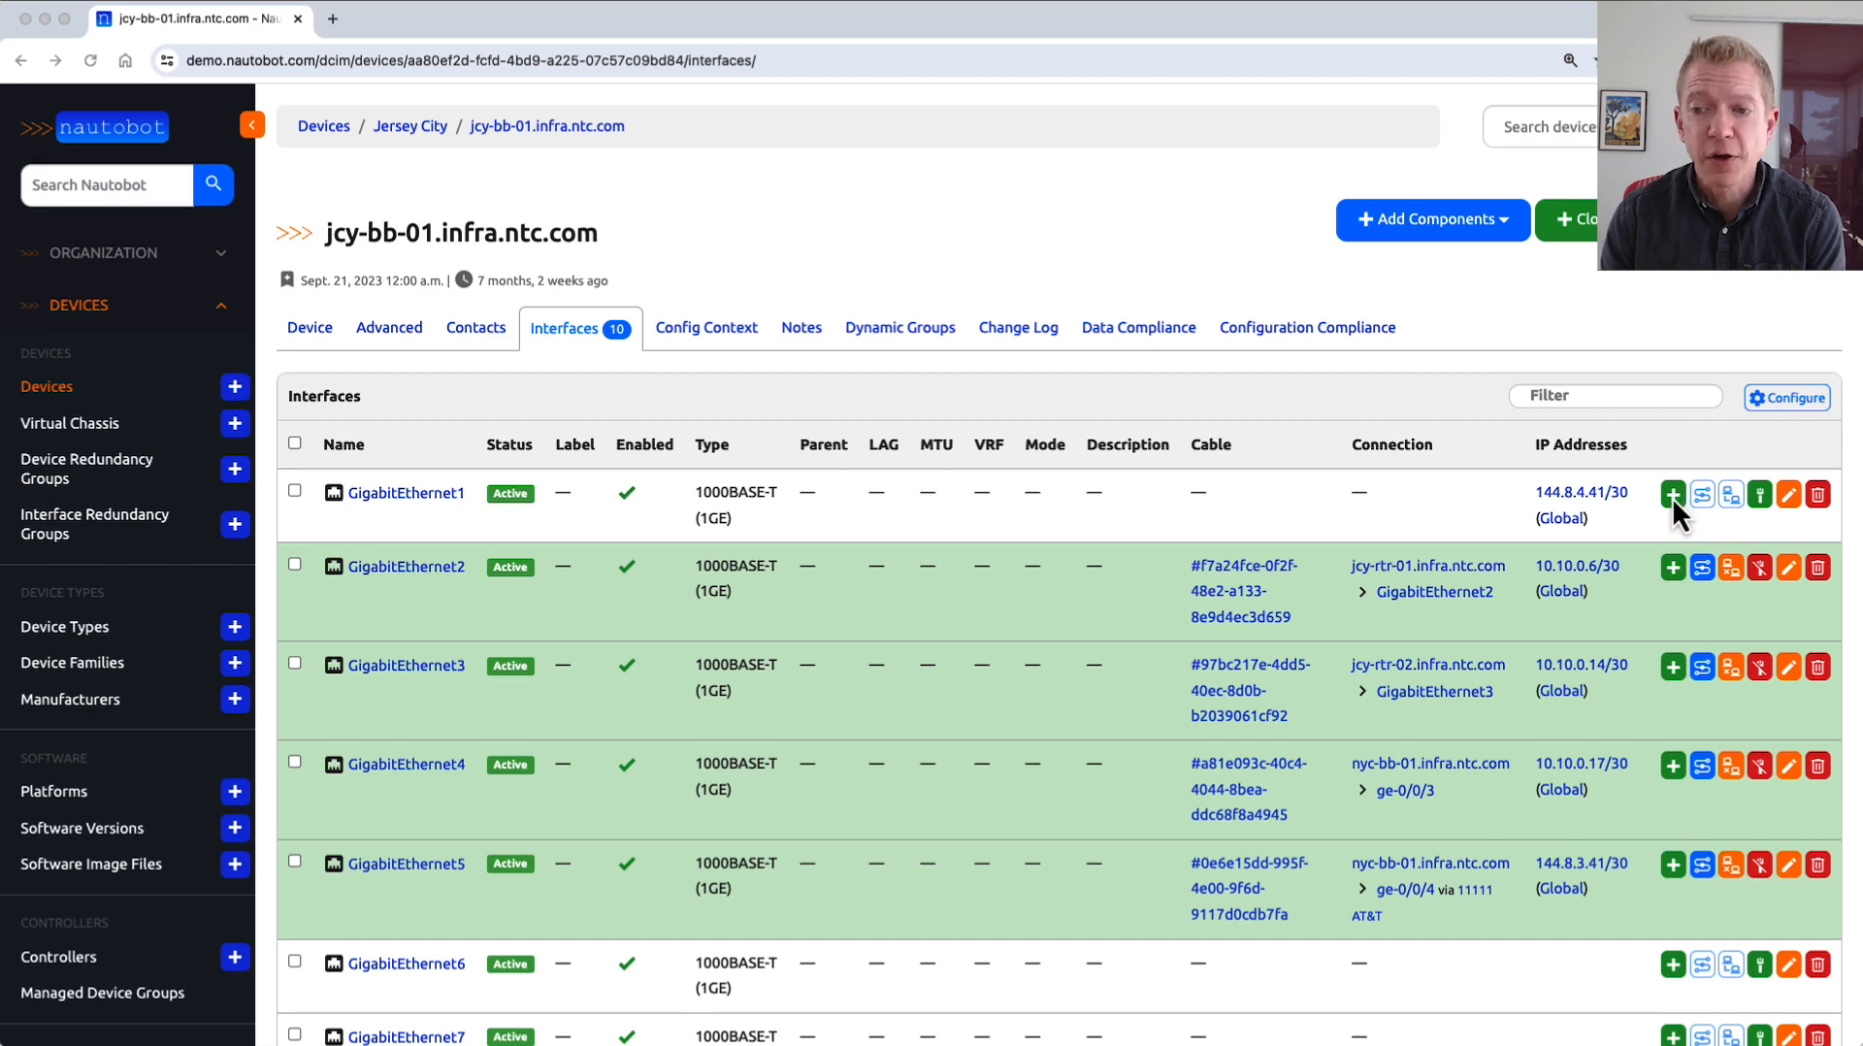
Start a cable from GigabitEthernet1 to a circuit termination: provider AT&T, circuit ECKKT-123456-AA, side Termination A: Jersey City.
{"action": "left_click", "coordinate": [1759, 499]}
{"action": "left_click", "coordinate": [1716, 629]}
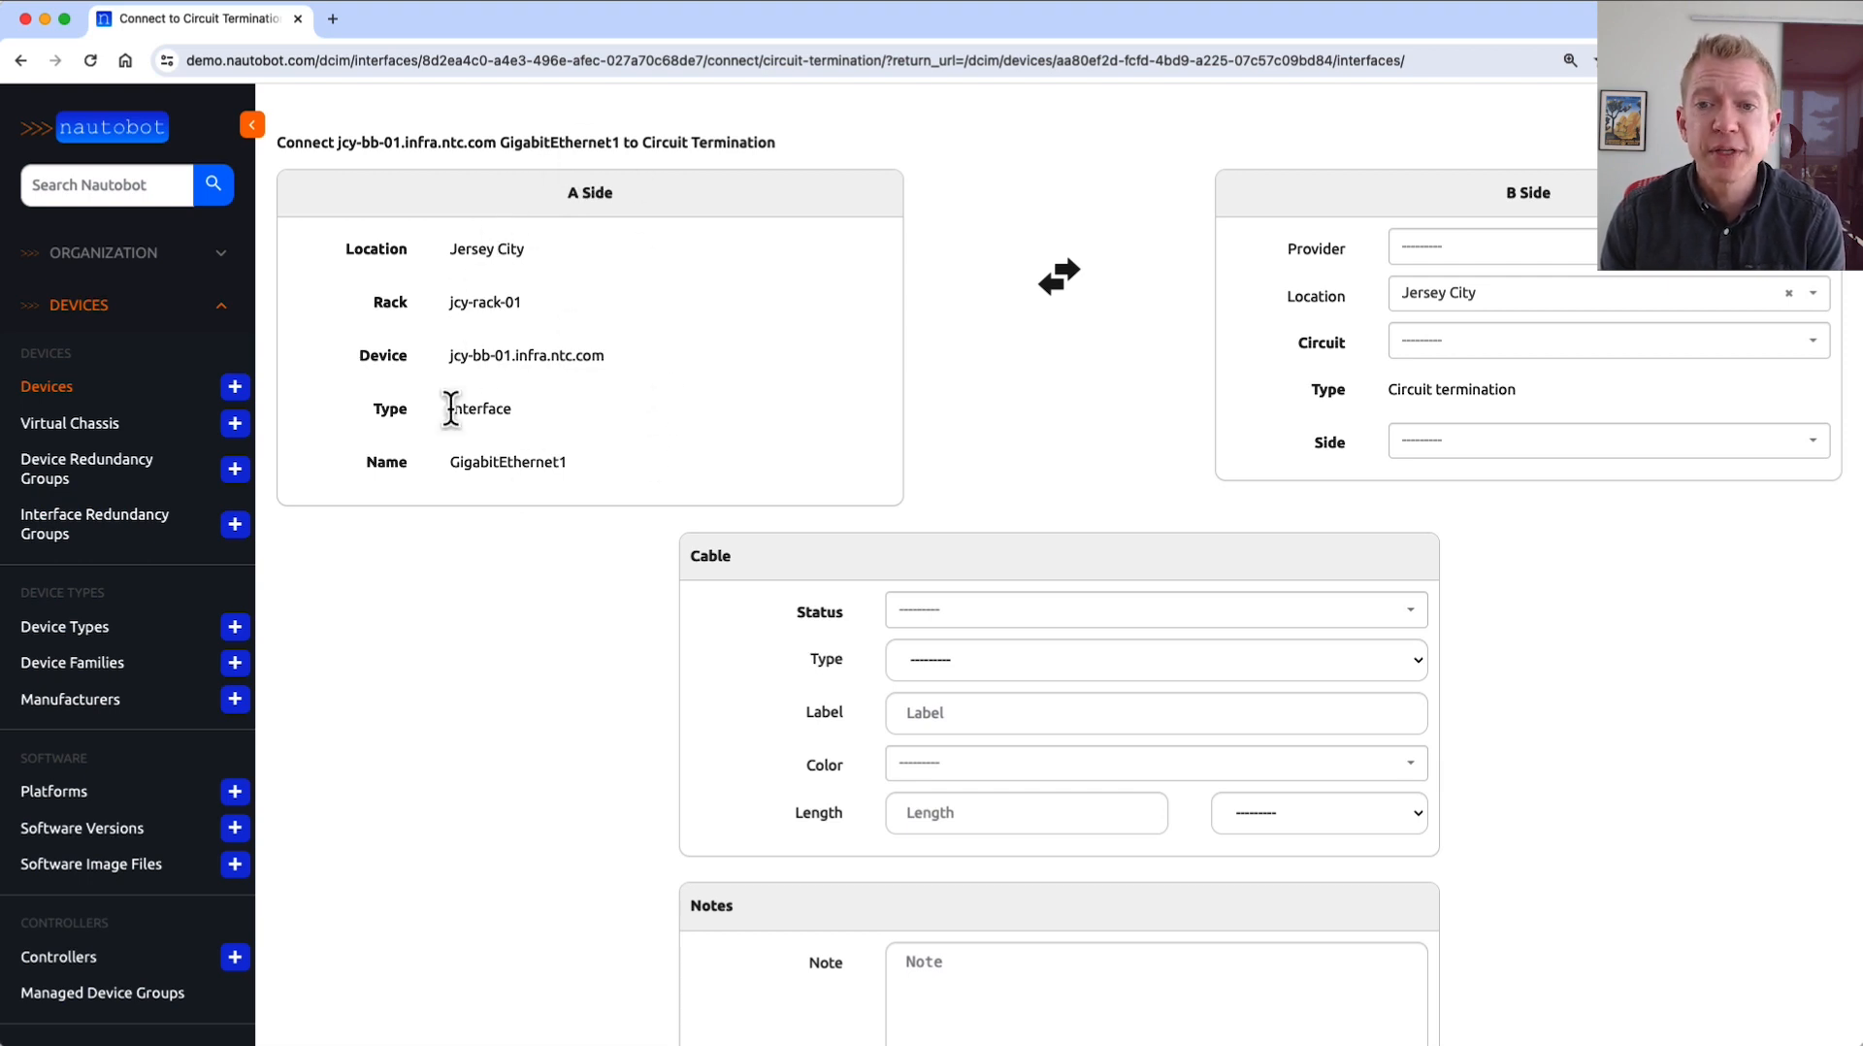
{"action": "left_click", "coordinate": [1567, 258]}
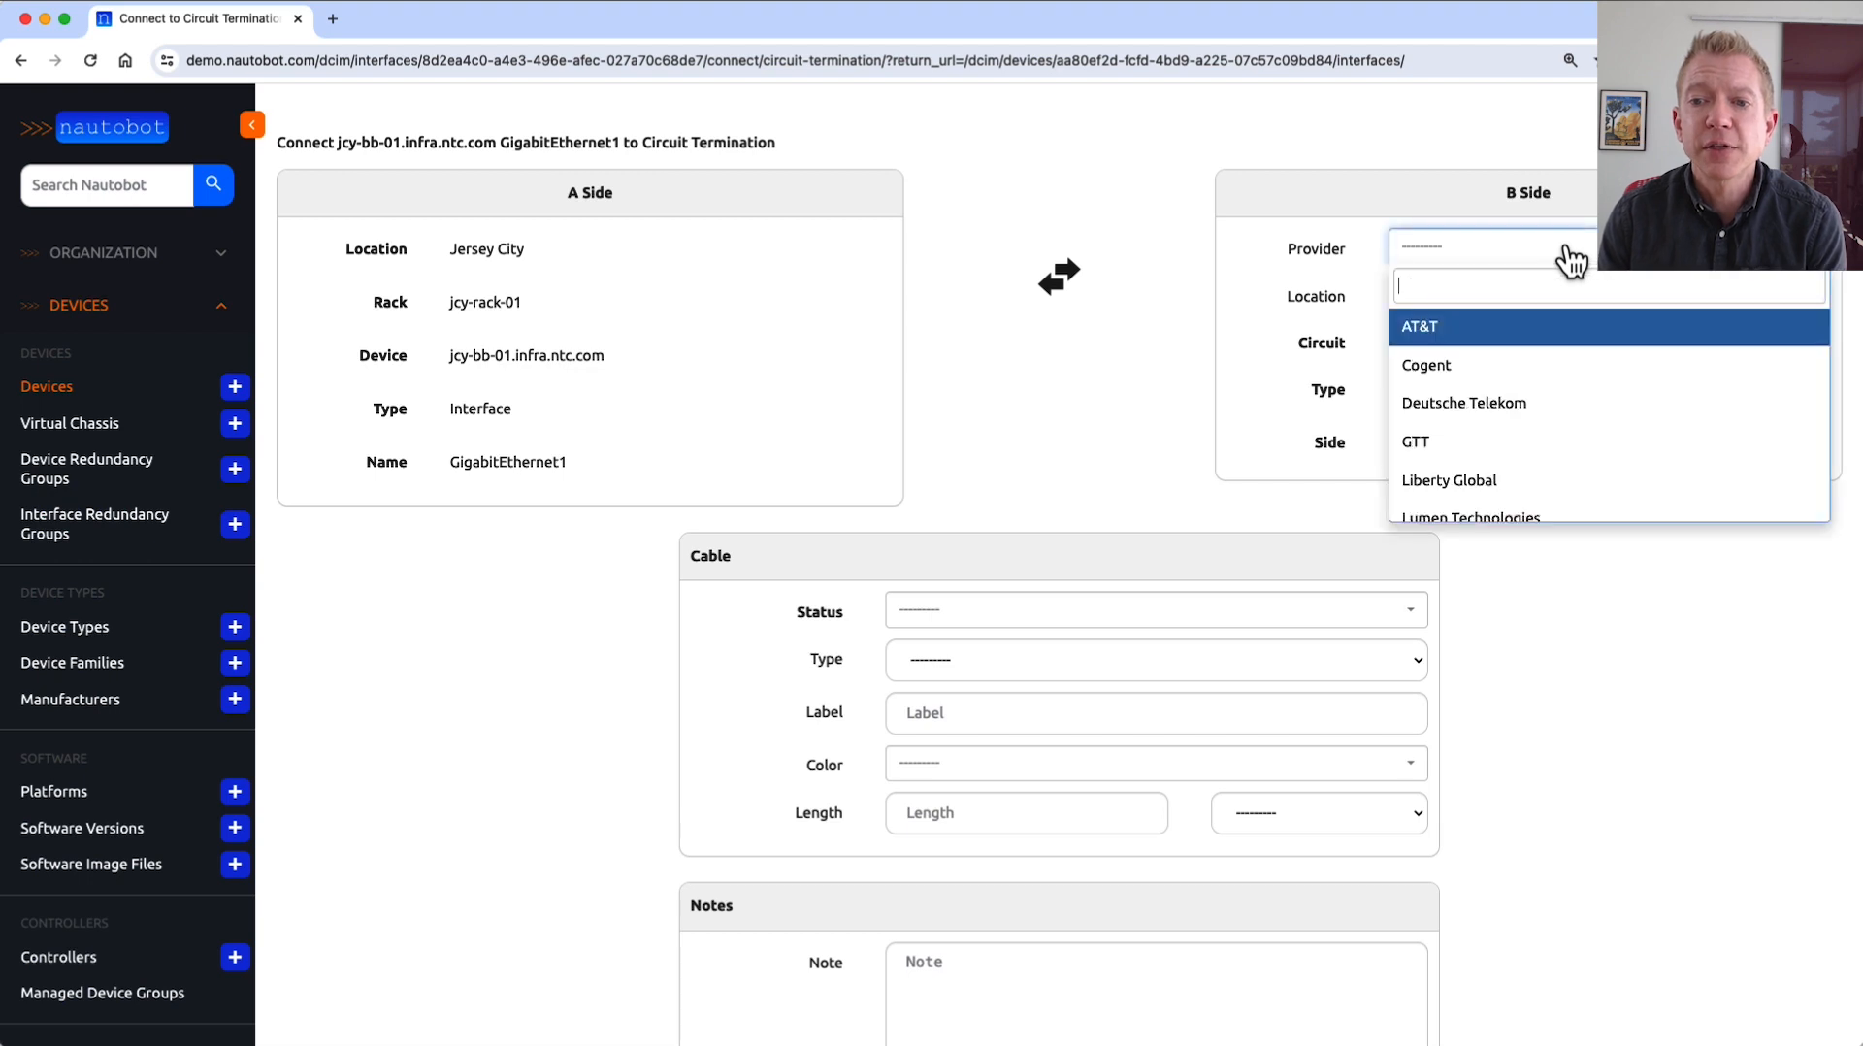
{"action": "left_click", "coordinate": [1456, 330]}
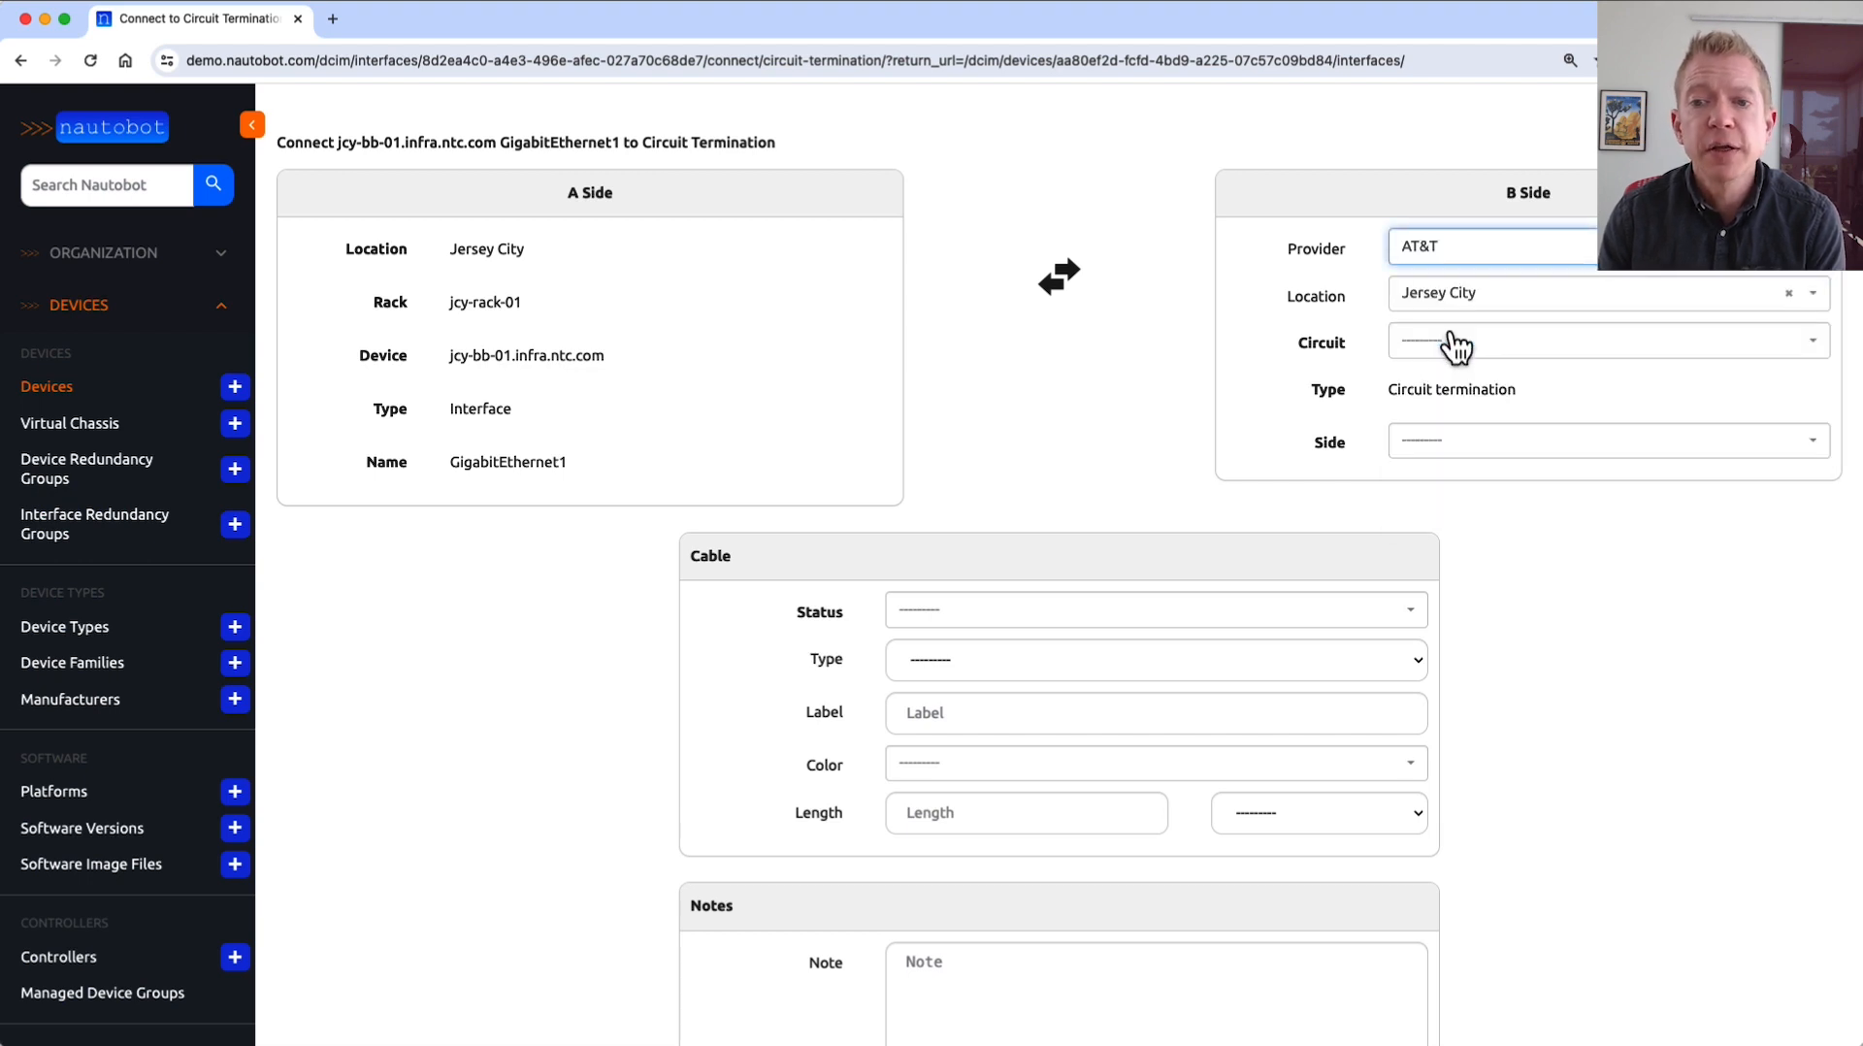
{"action": "left_click", "coordinate": [1437, 352]}
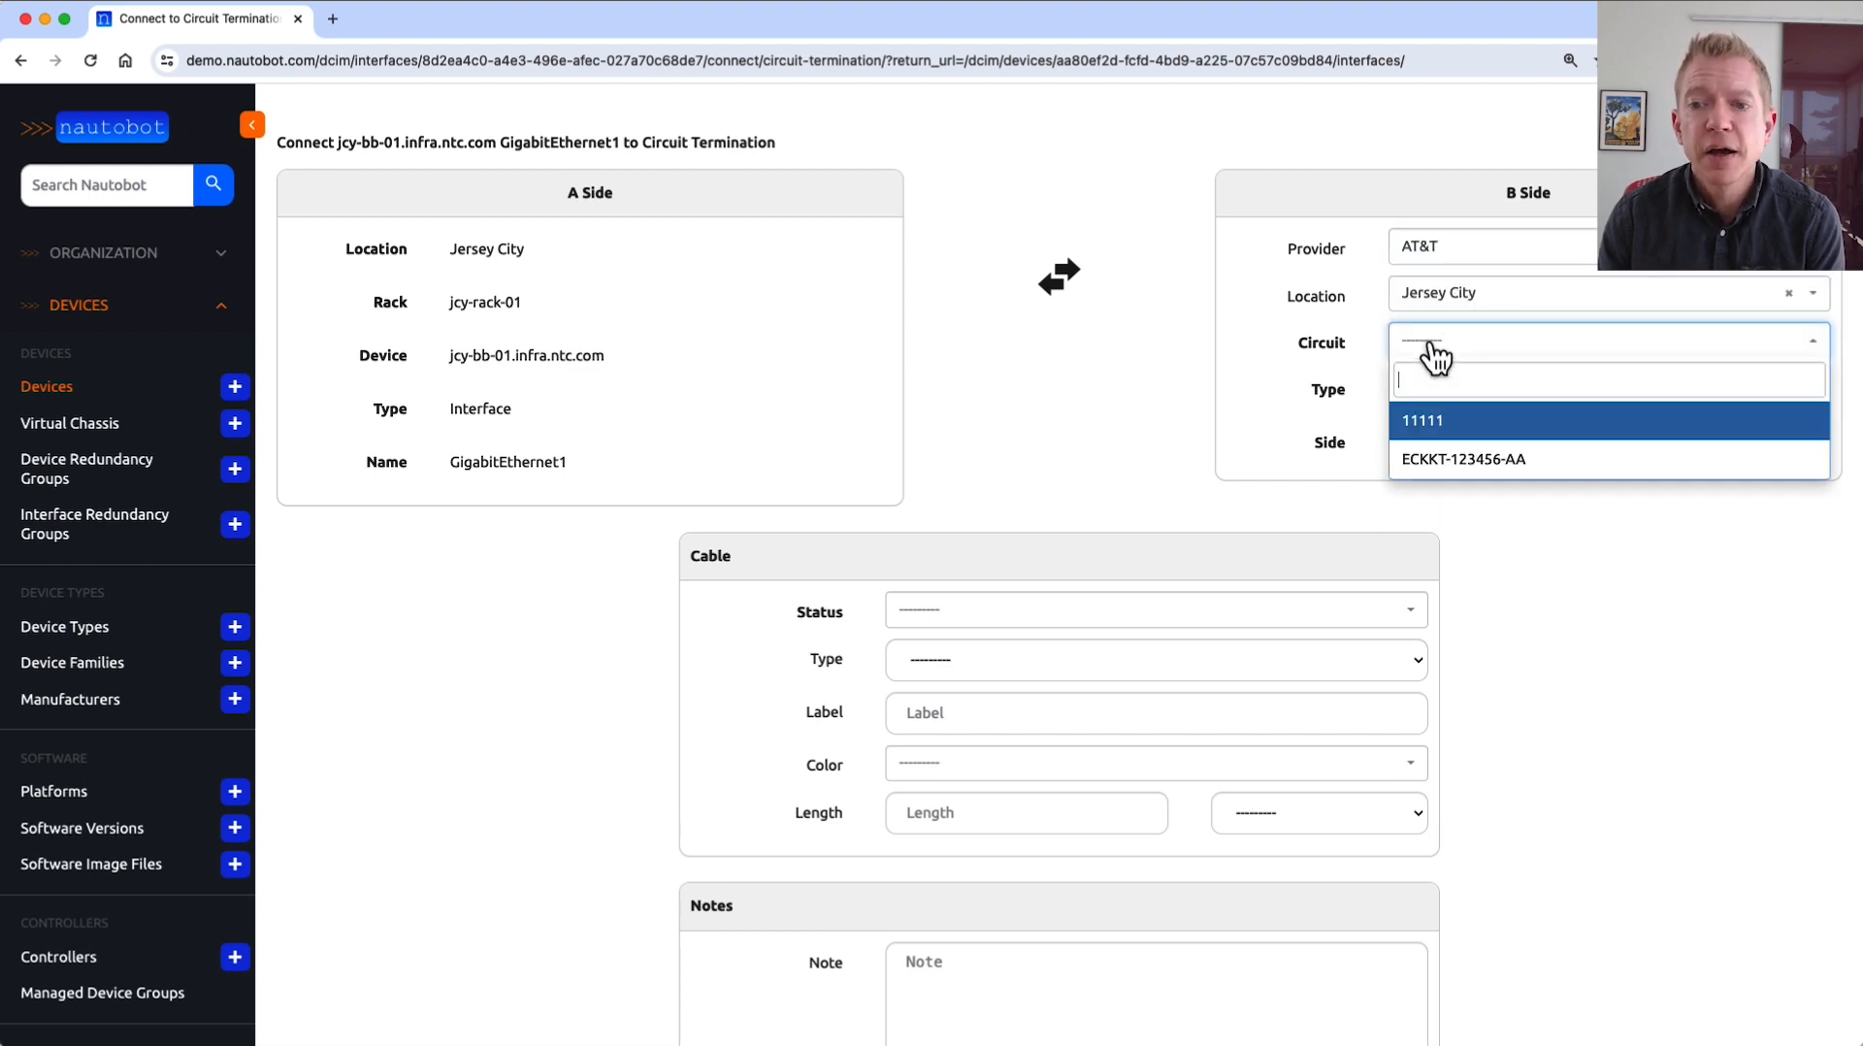
{"action": "left_click", "coordinate": [1426, 461]}
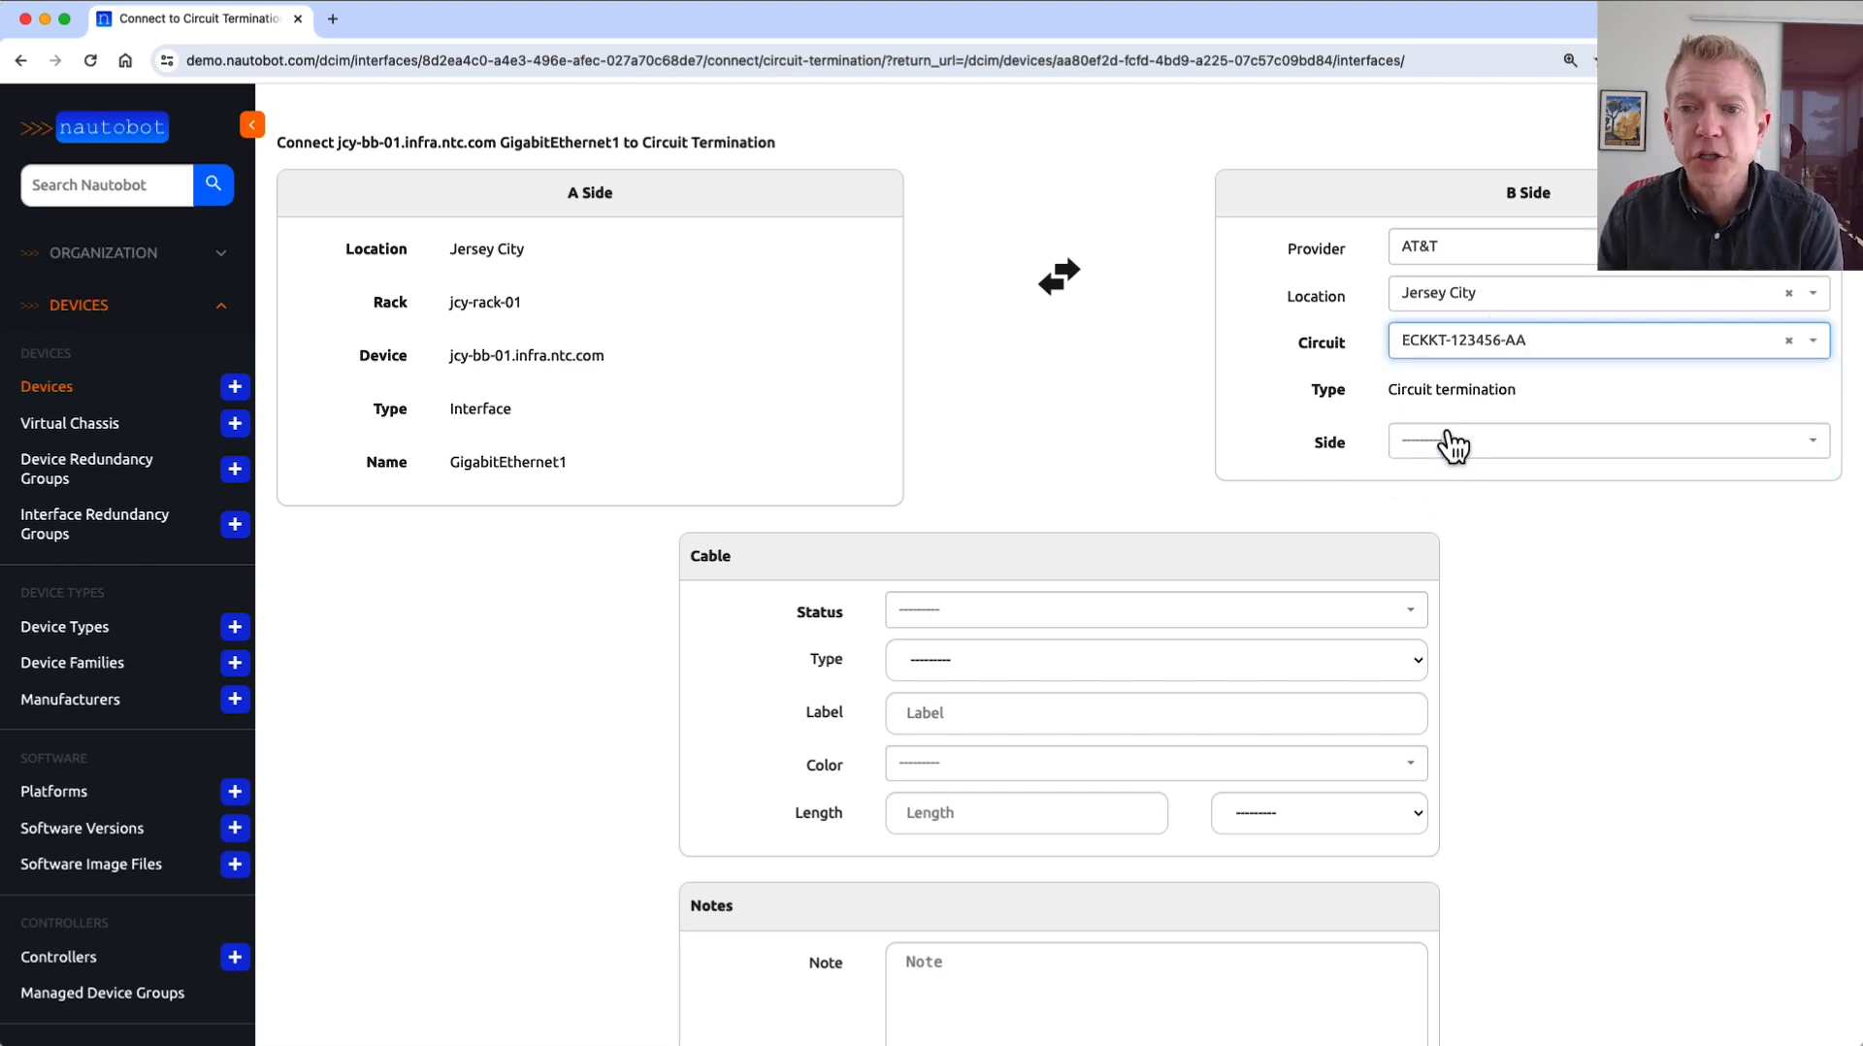
{"action": "left_click", "coordinate": [1443, 444]}
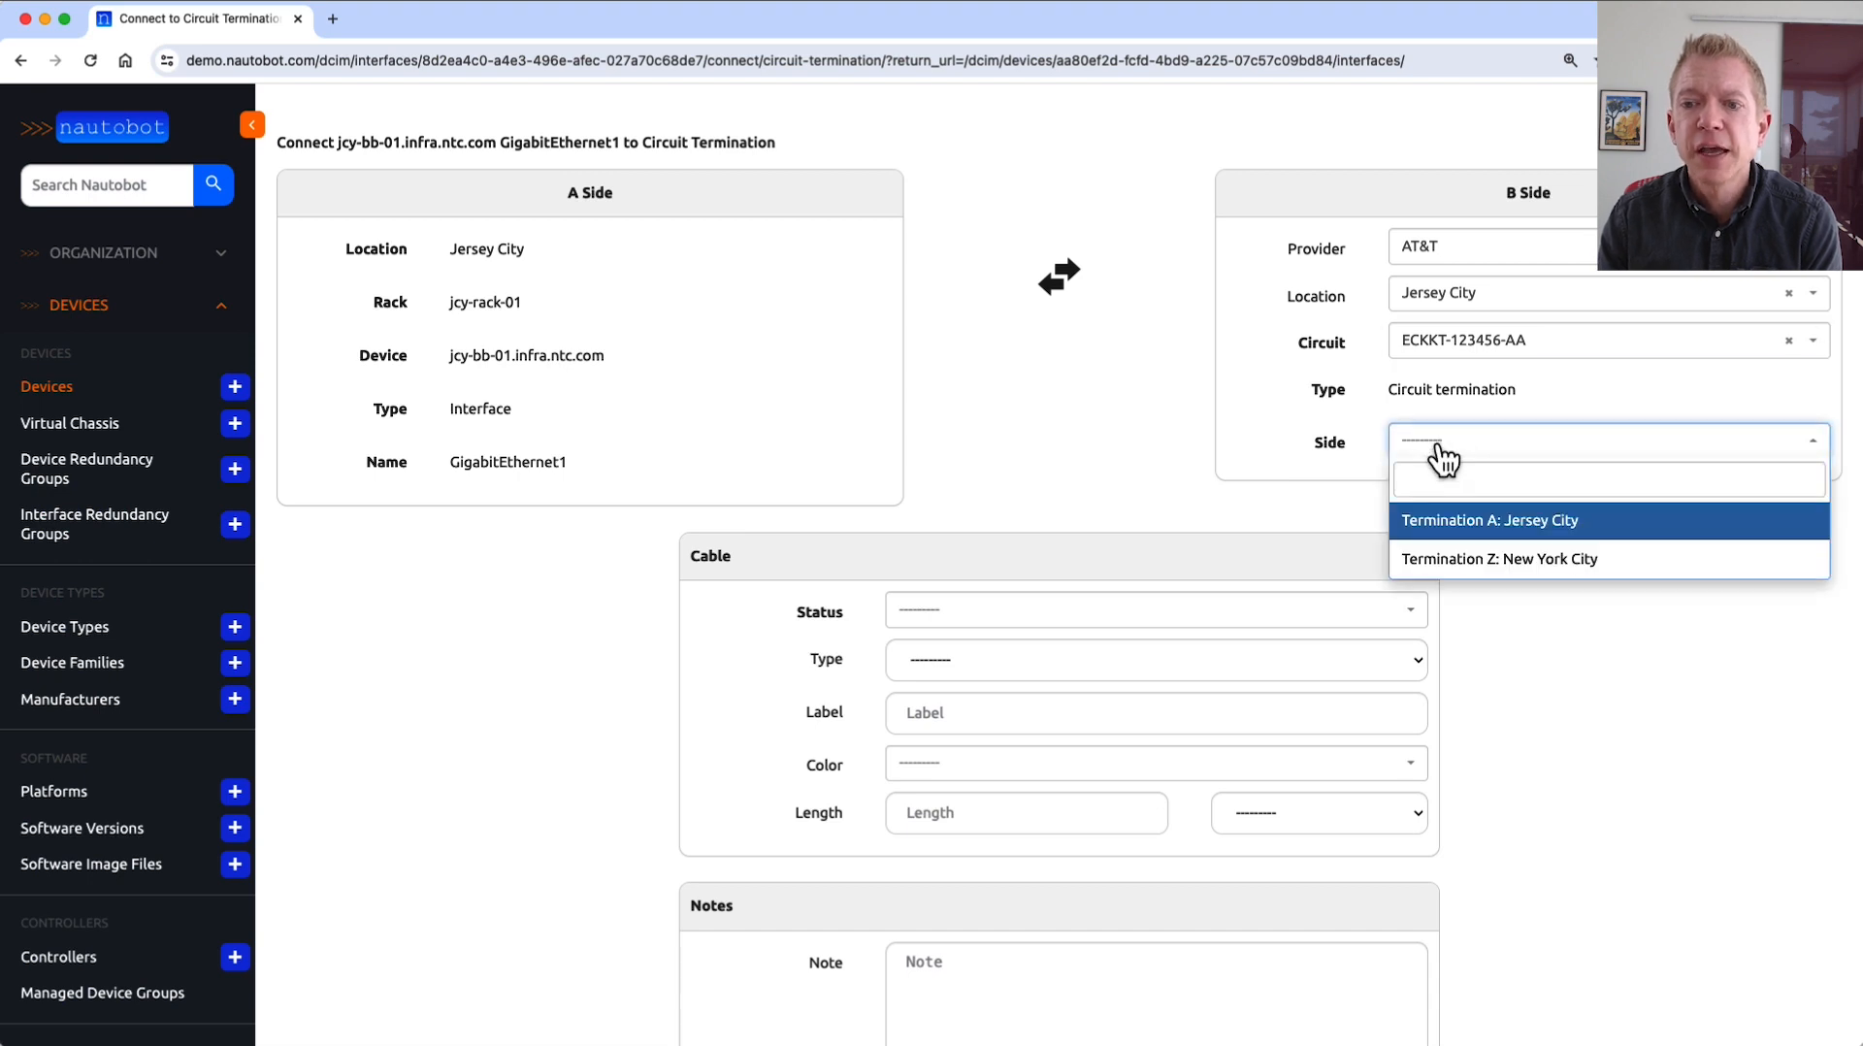
{"action": "left_click", "coordinate": [1453, 529]}
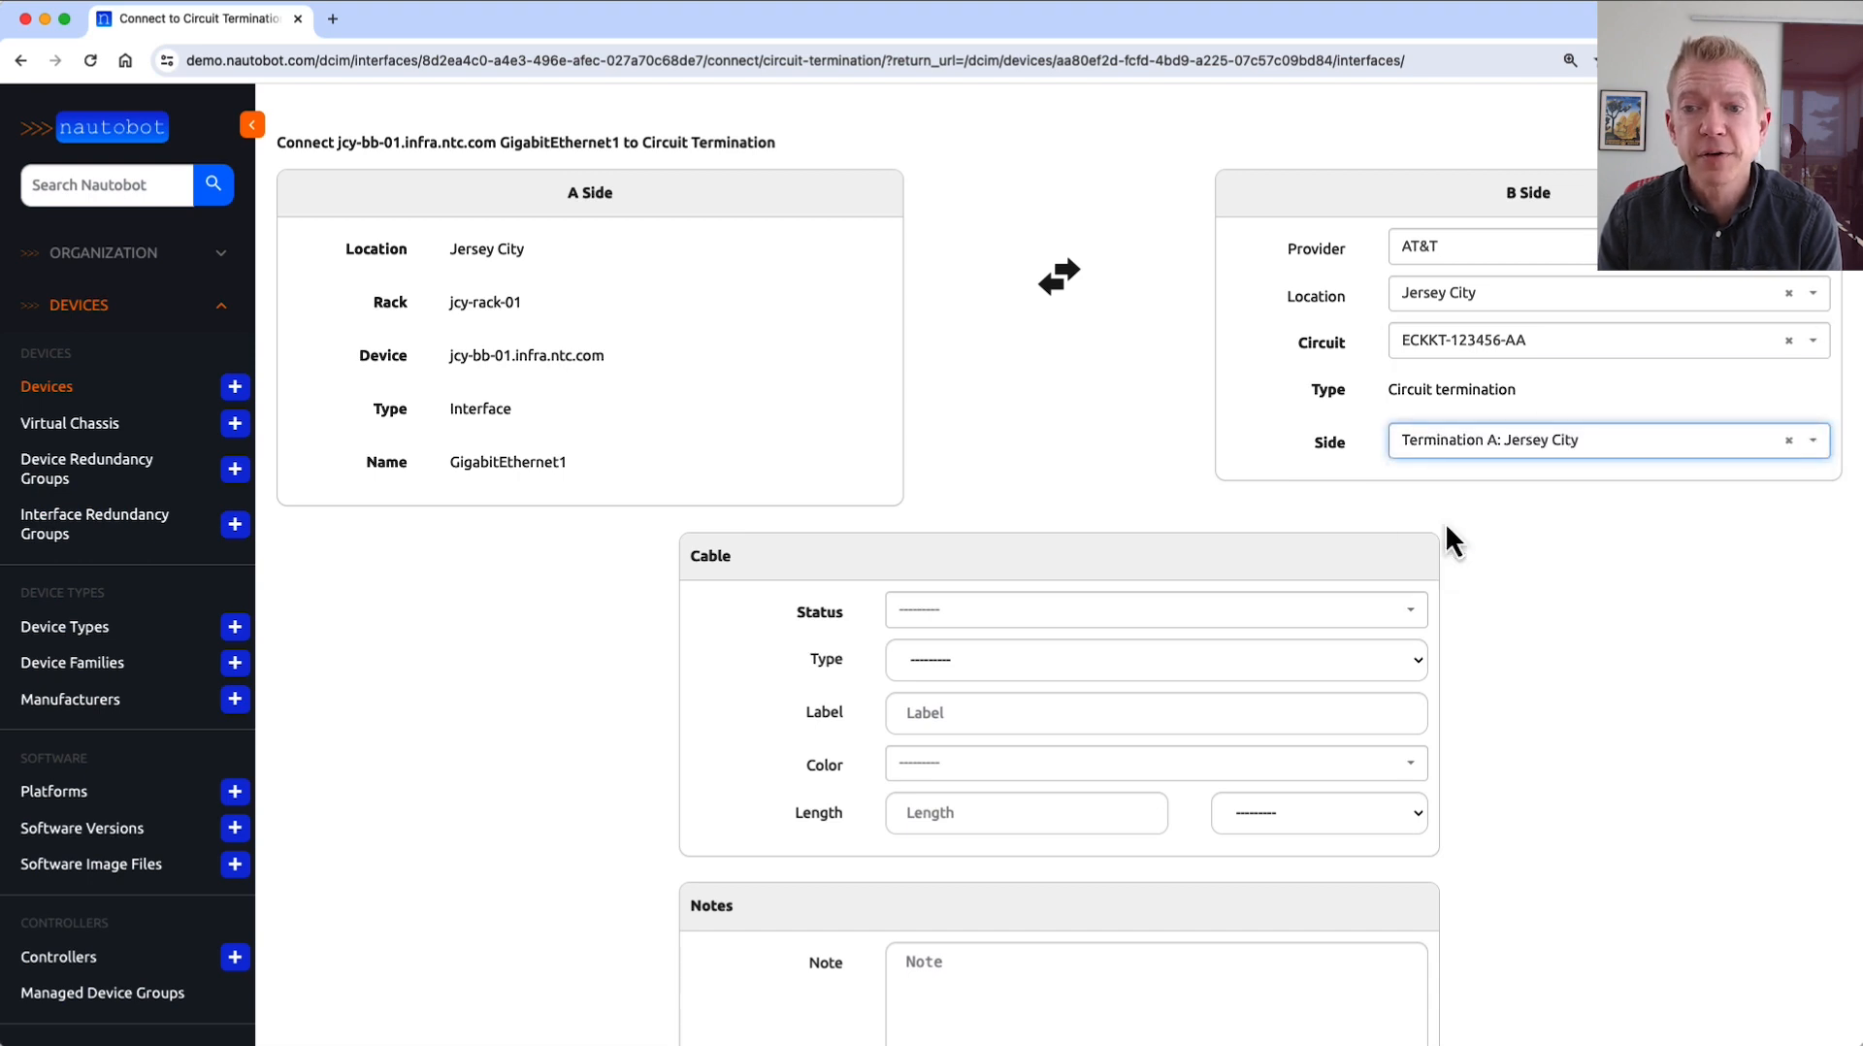
Set the GigabitEthernet1 cable's status to Connected and create the connection.
{"action": "left_click", "coordinate": [1053, 621]}
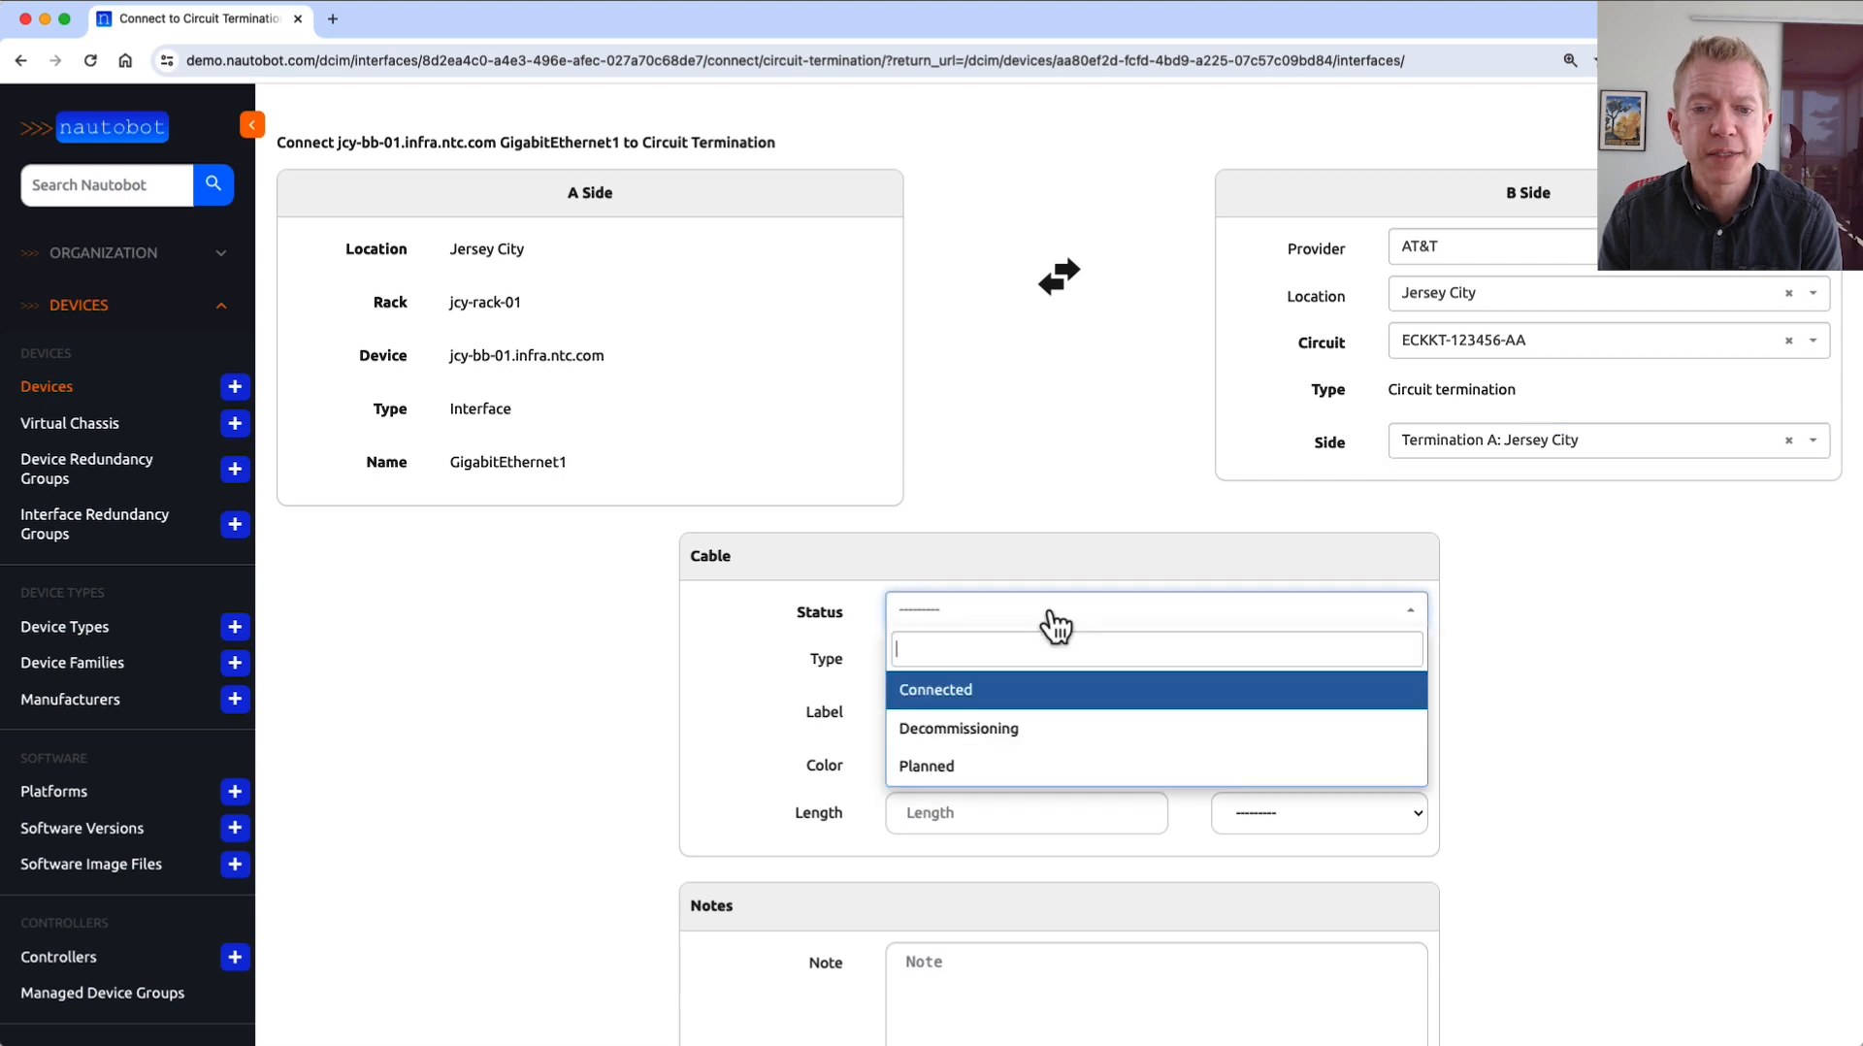
{"action": "left_click", "coordinate": [948, 692]}
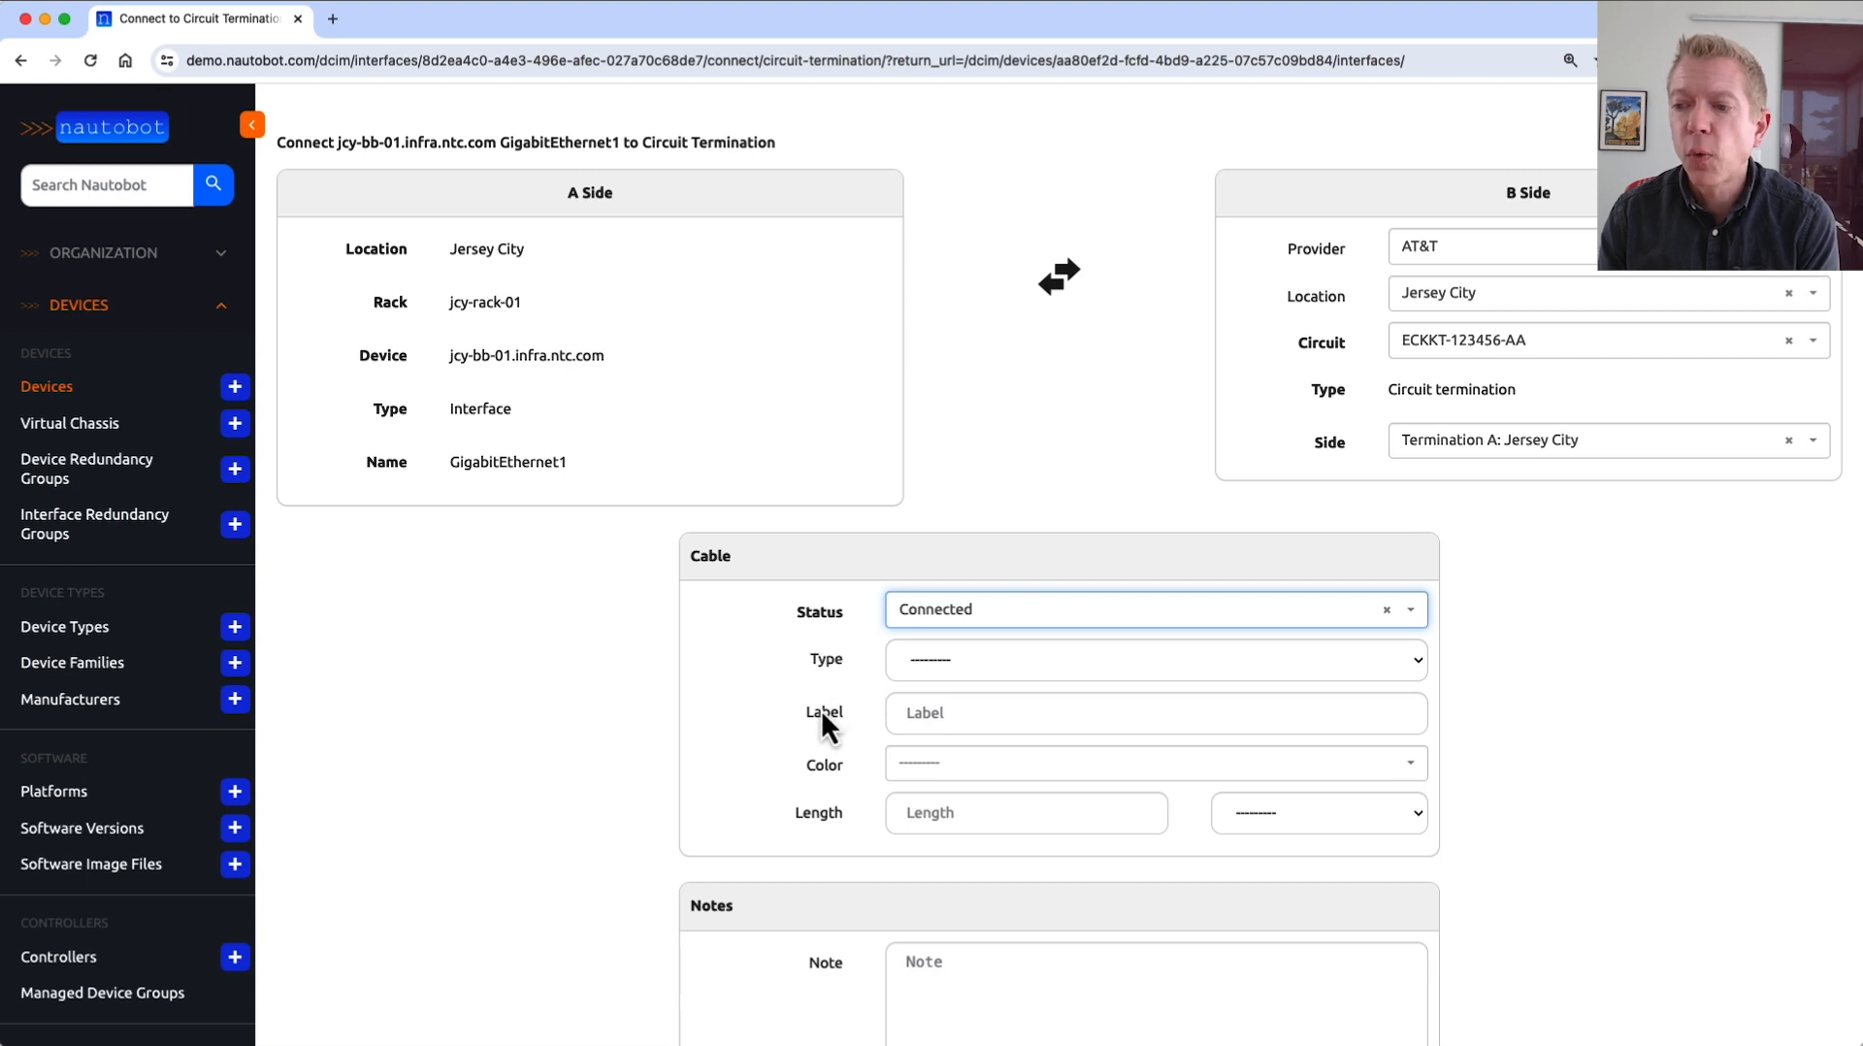
{"action": "scroll", "coordinate": [823, 704], "scroll_direction": "down", "scroll_amount": 6}
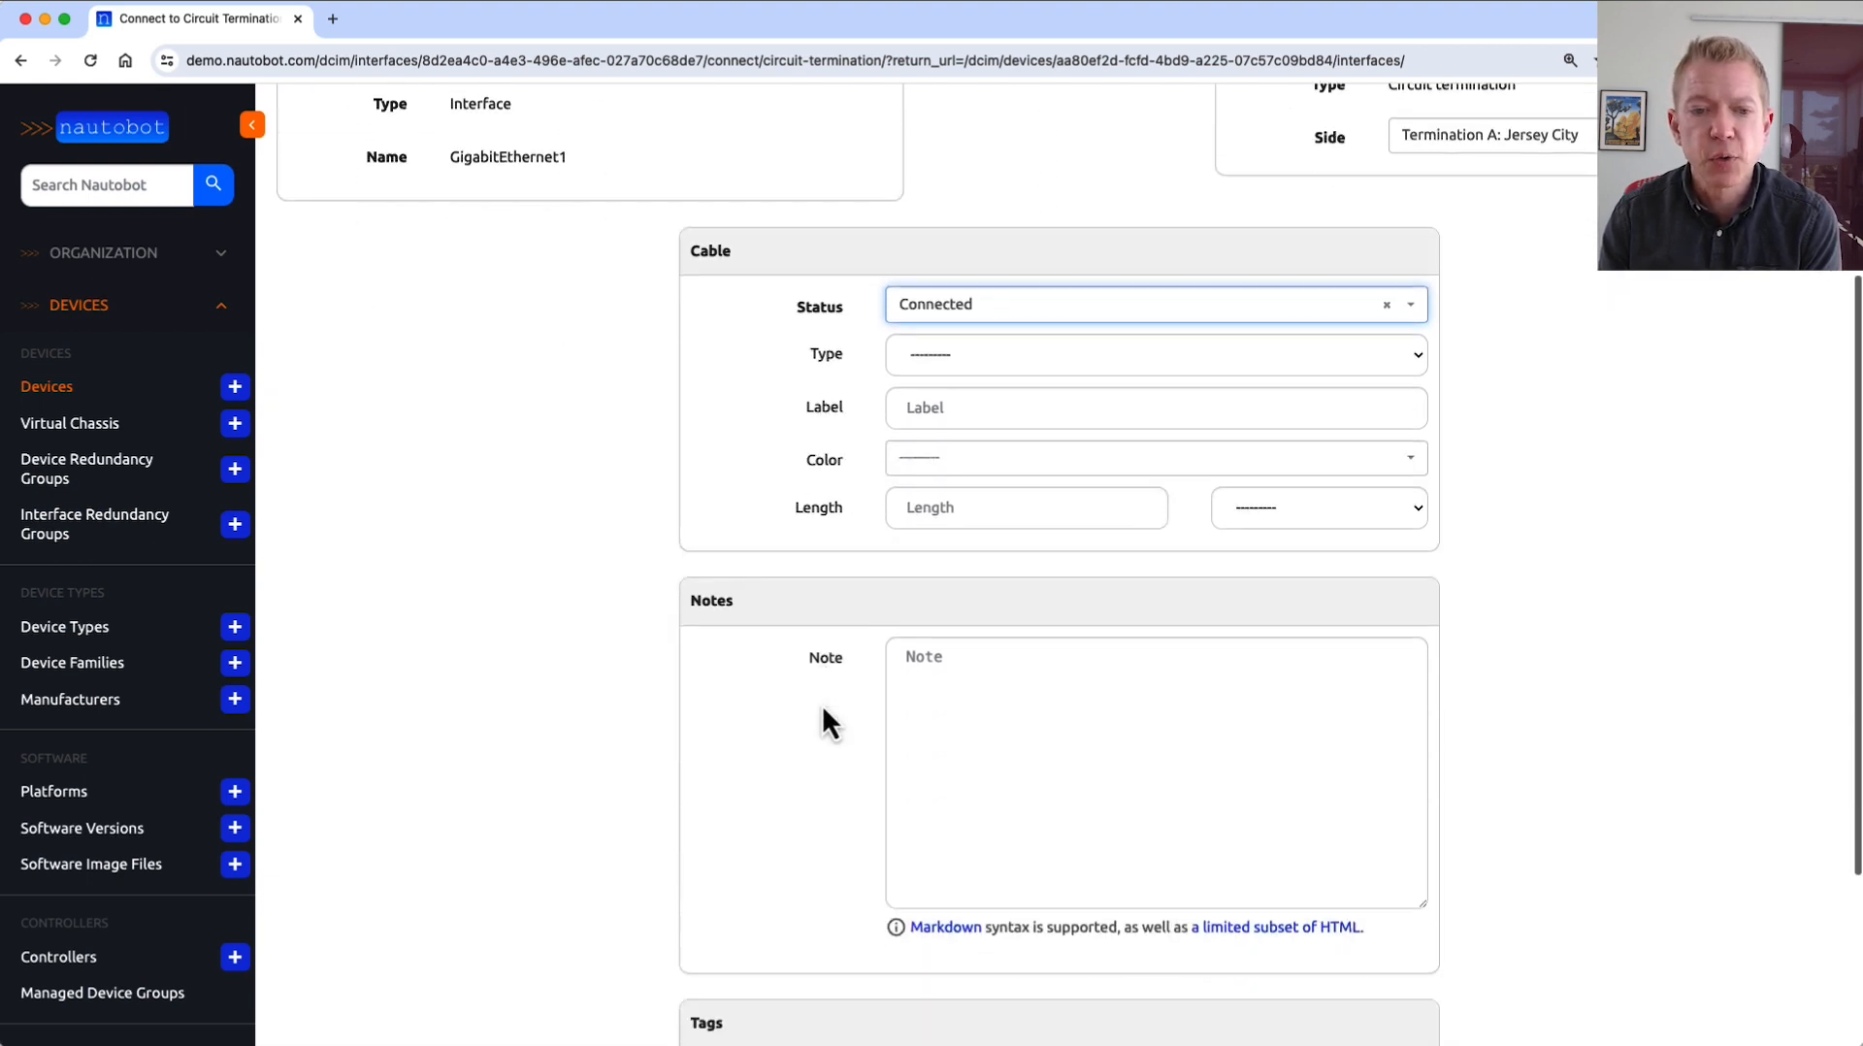
{"action": "left_click", "coordinate": [1009, 934]}
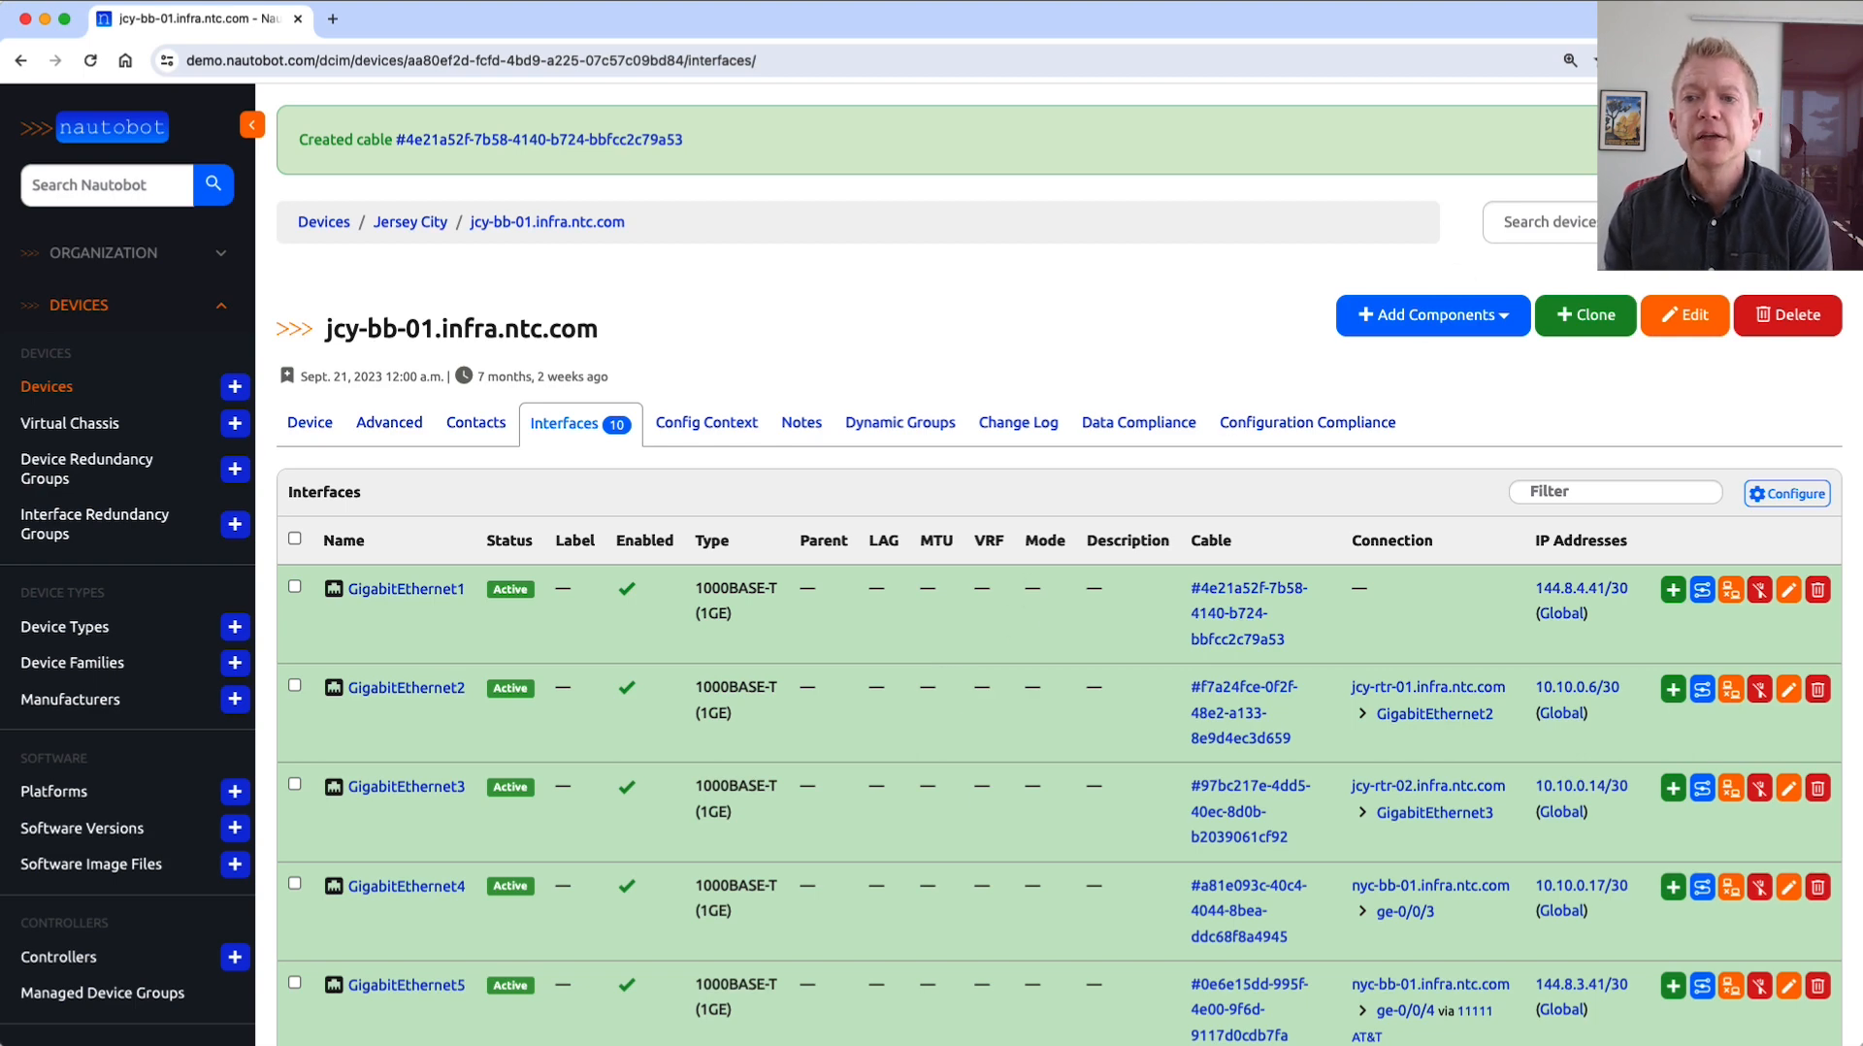
Search the devices for "nyc" and open the interfaces of nyc-bb-01.infra.ntc.com.
{"action": "left_click", "coordinate": [1591, 218]}
{"action": "type", "text": "nyc"}
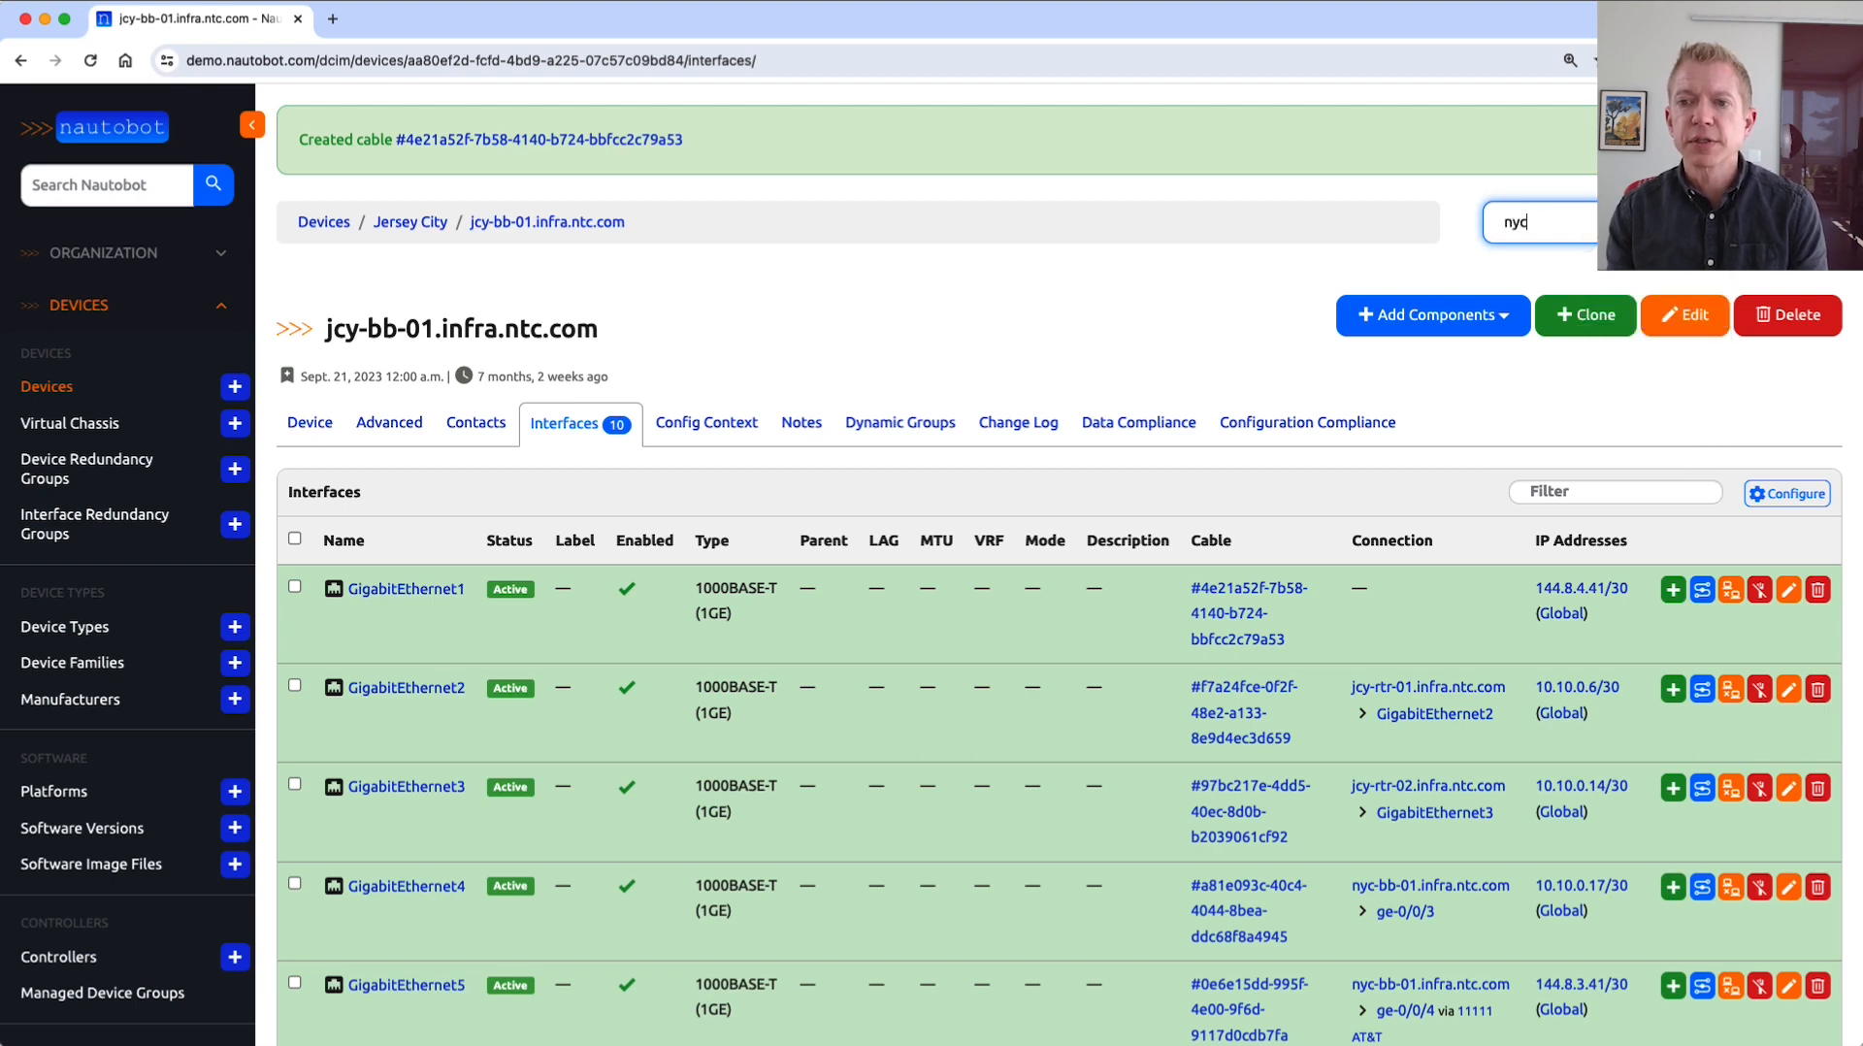
{"action": "key", "text": "Return"}
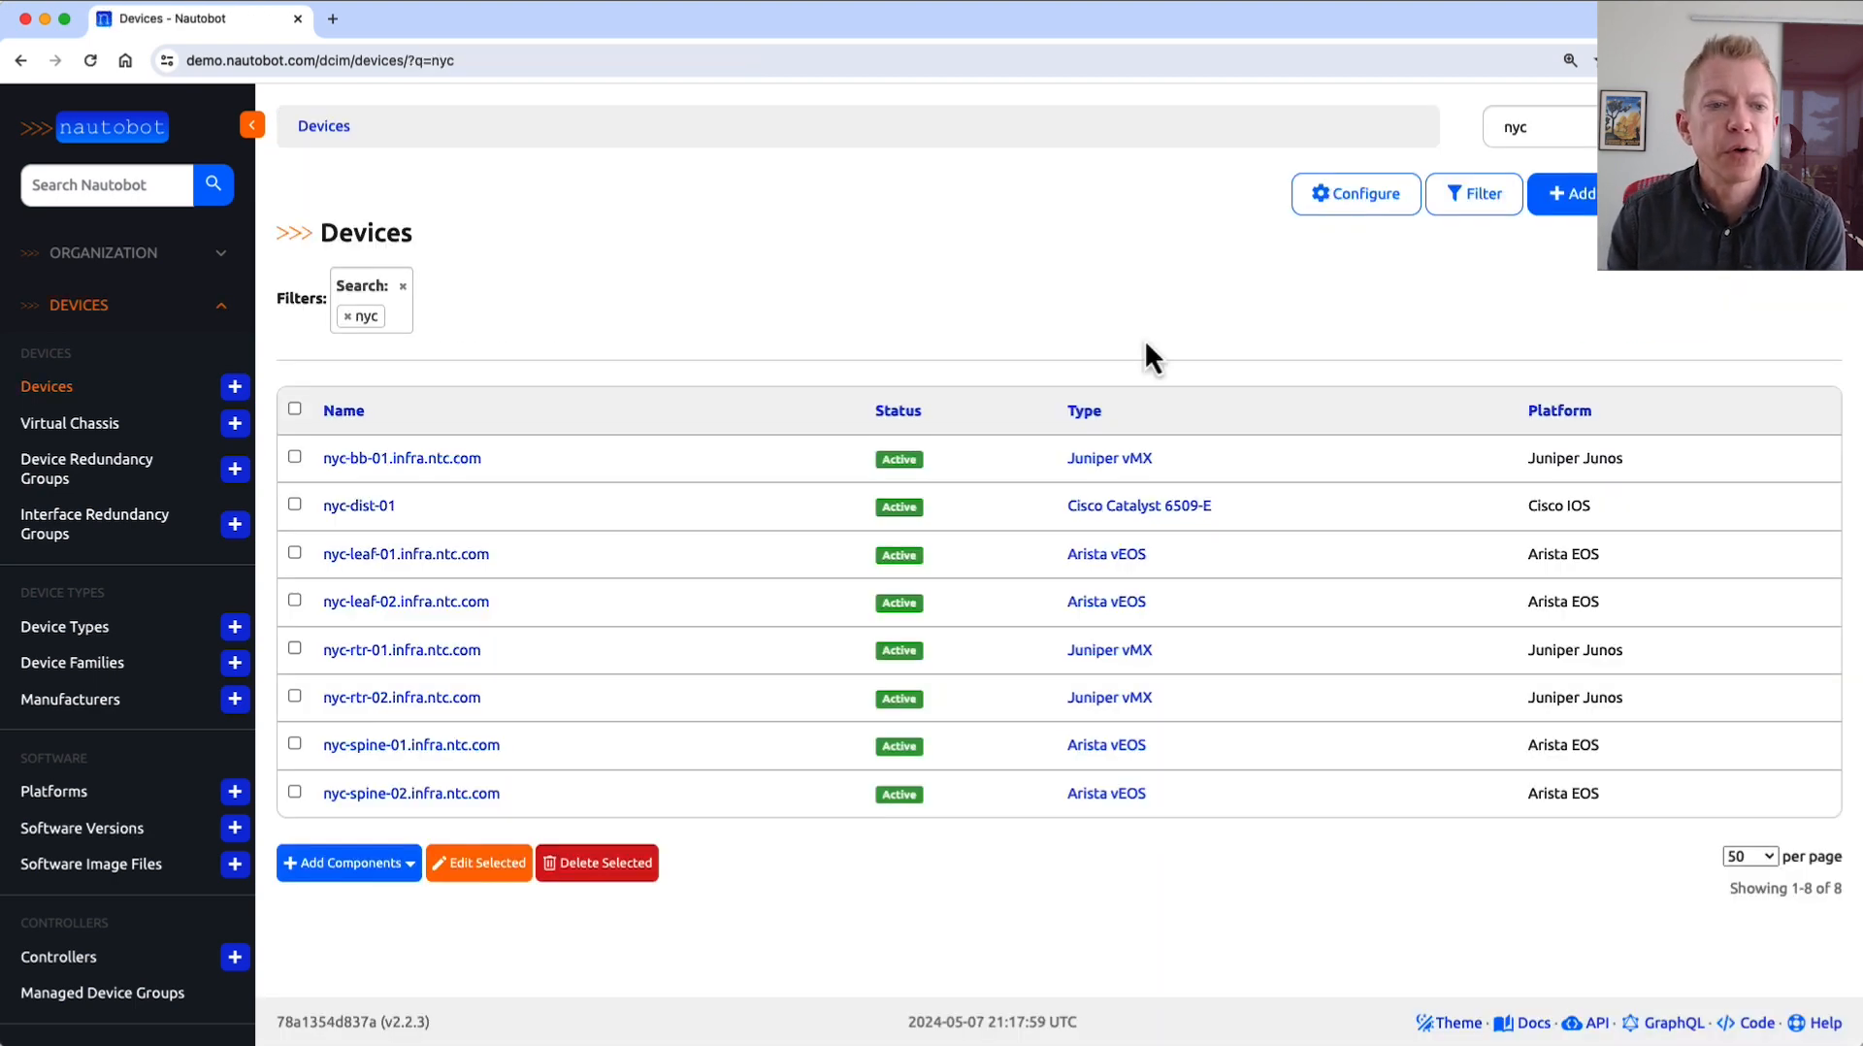
{"action": "left_click", "coordinate": [452, 464]}
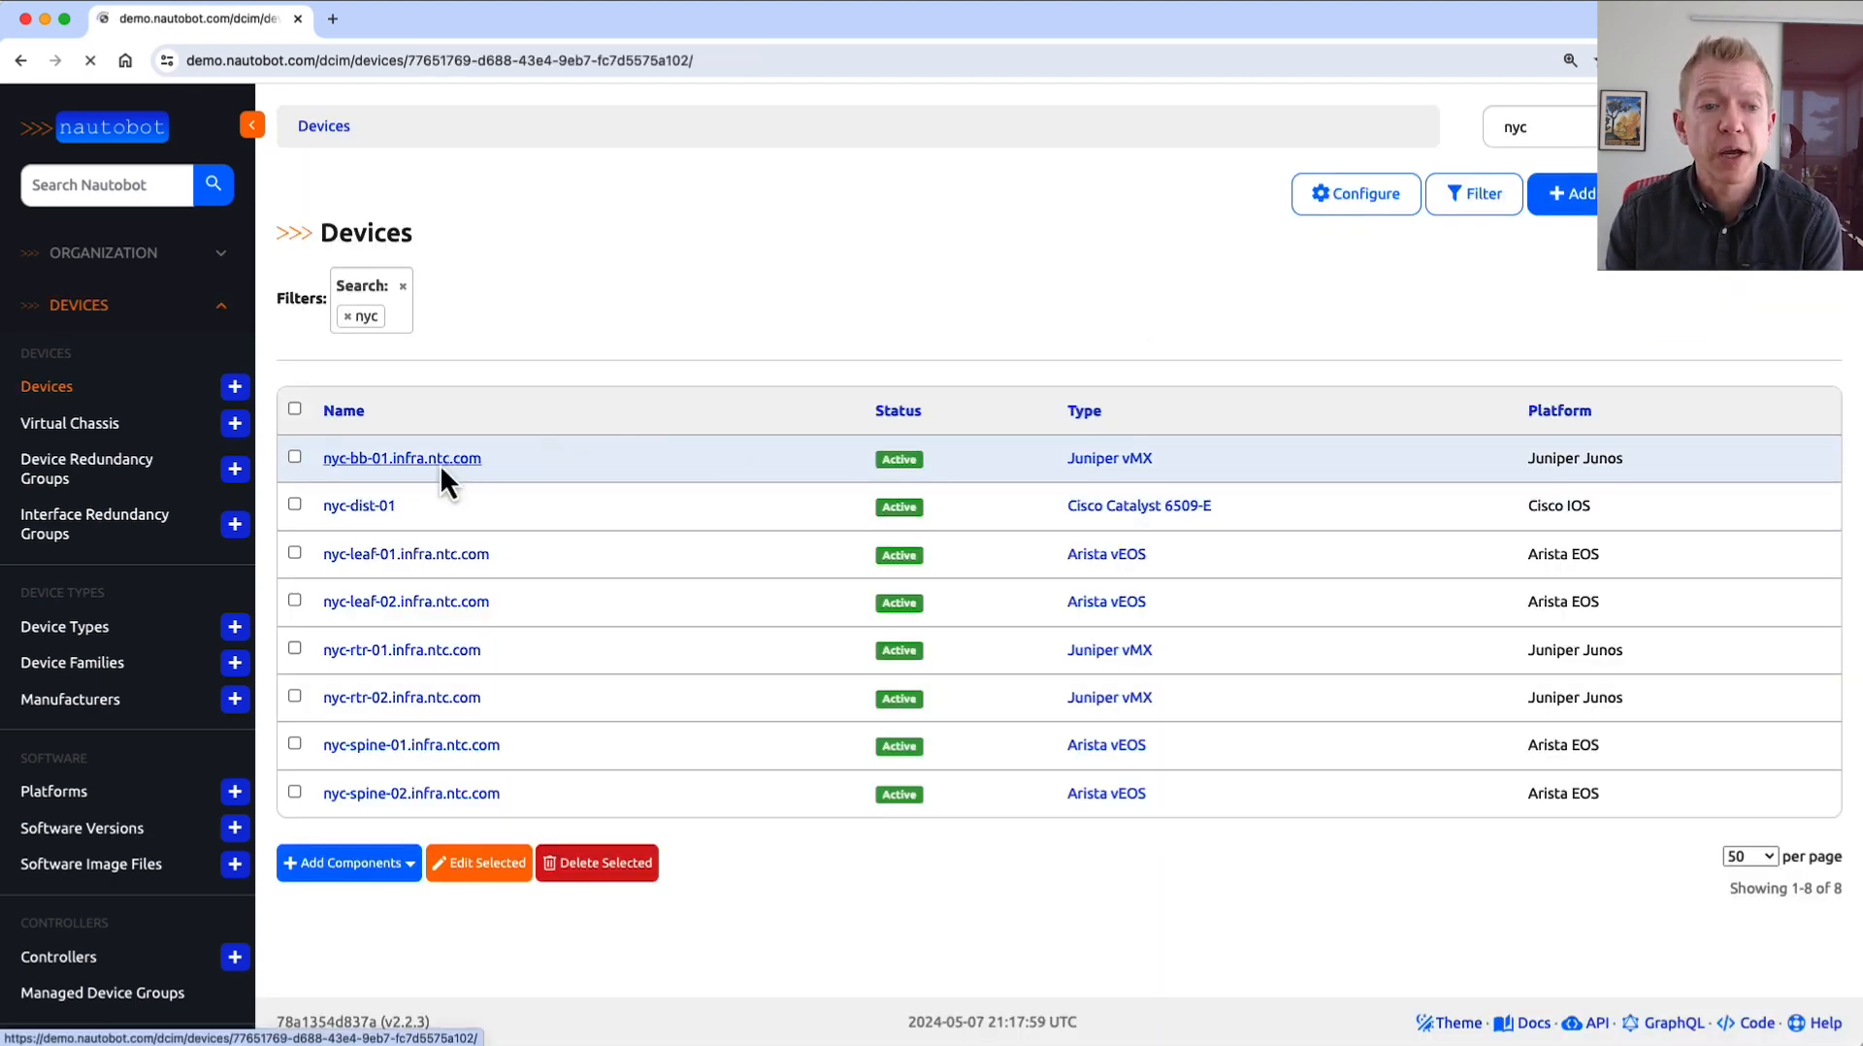
{"action": "left_click", "coordinate": [549, 335]}
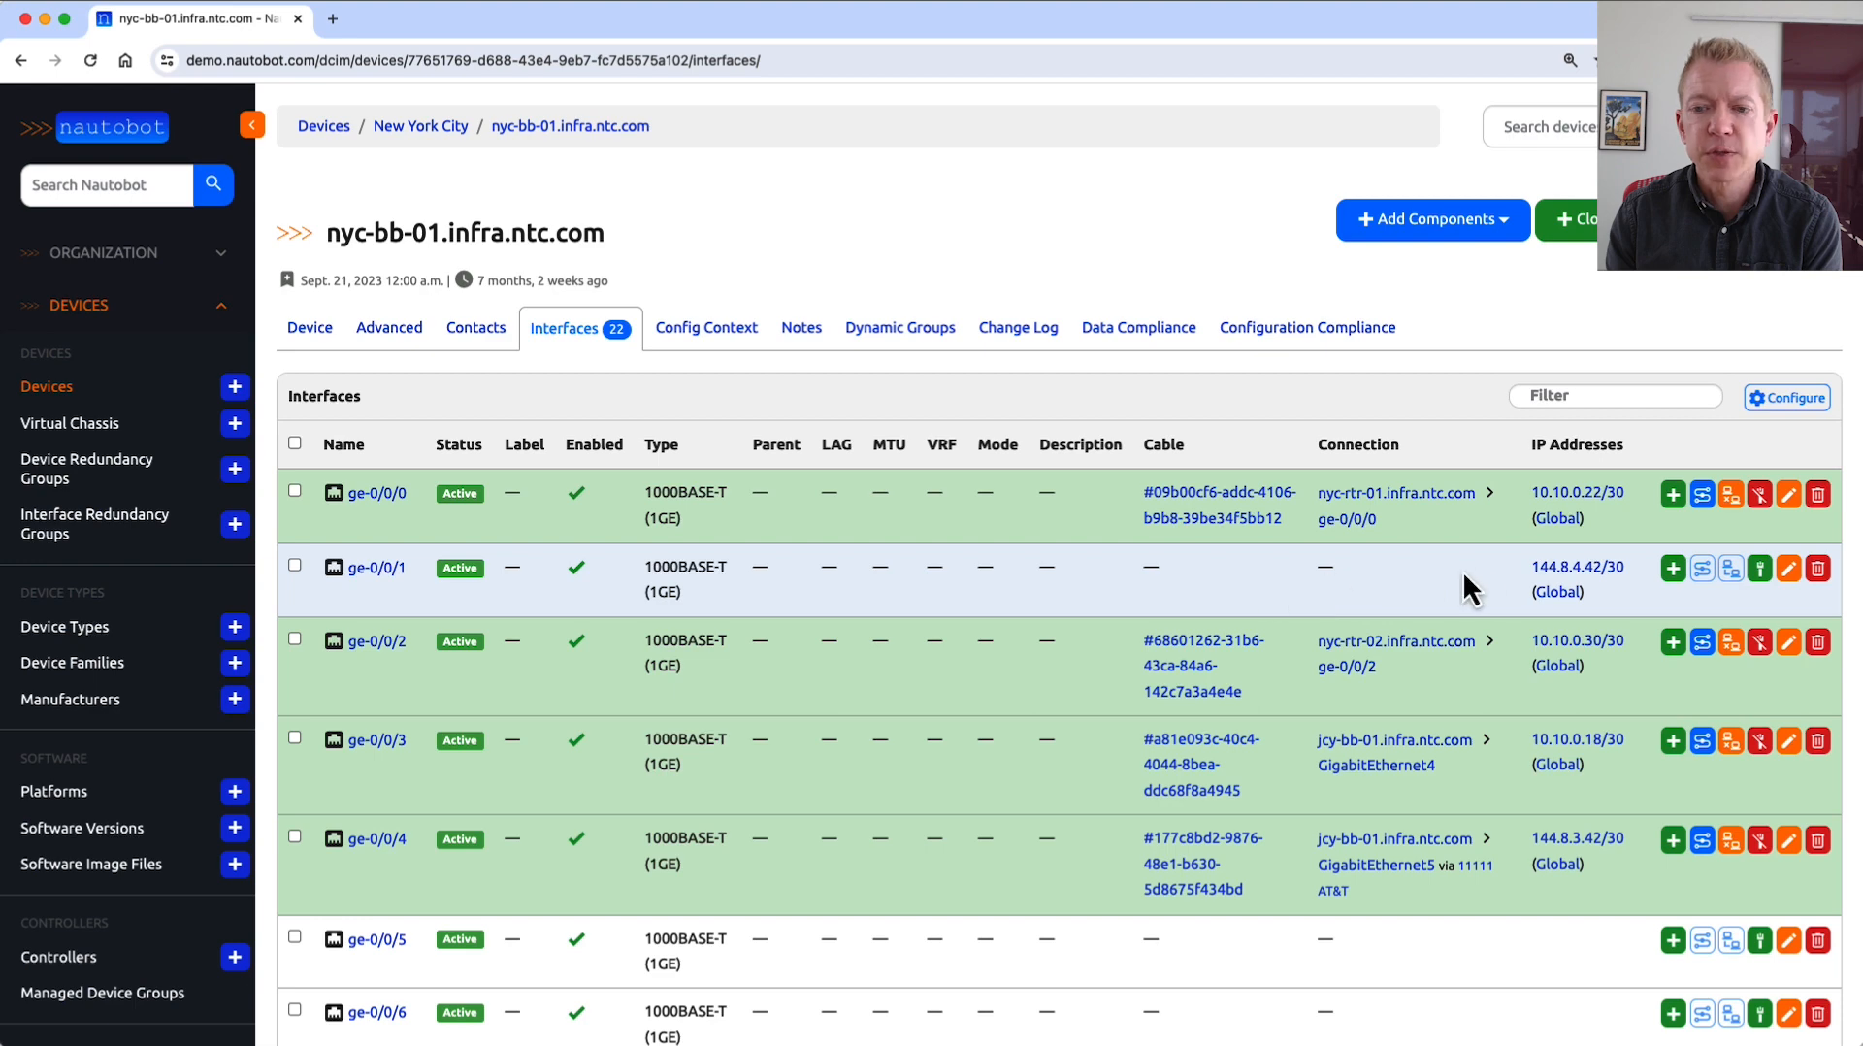
Start a cable from ge-0/0/1 to a circuit termination: provider AT&T, circuit ECKKT-123456-AA, side Termination Z: New York City.
{"action": "left_click", "coordinate": [1758, 572]}
{"action": "left_click", "coordinate": [1661, 693]}
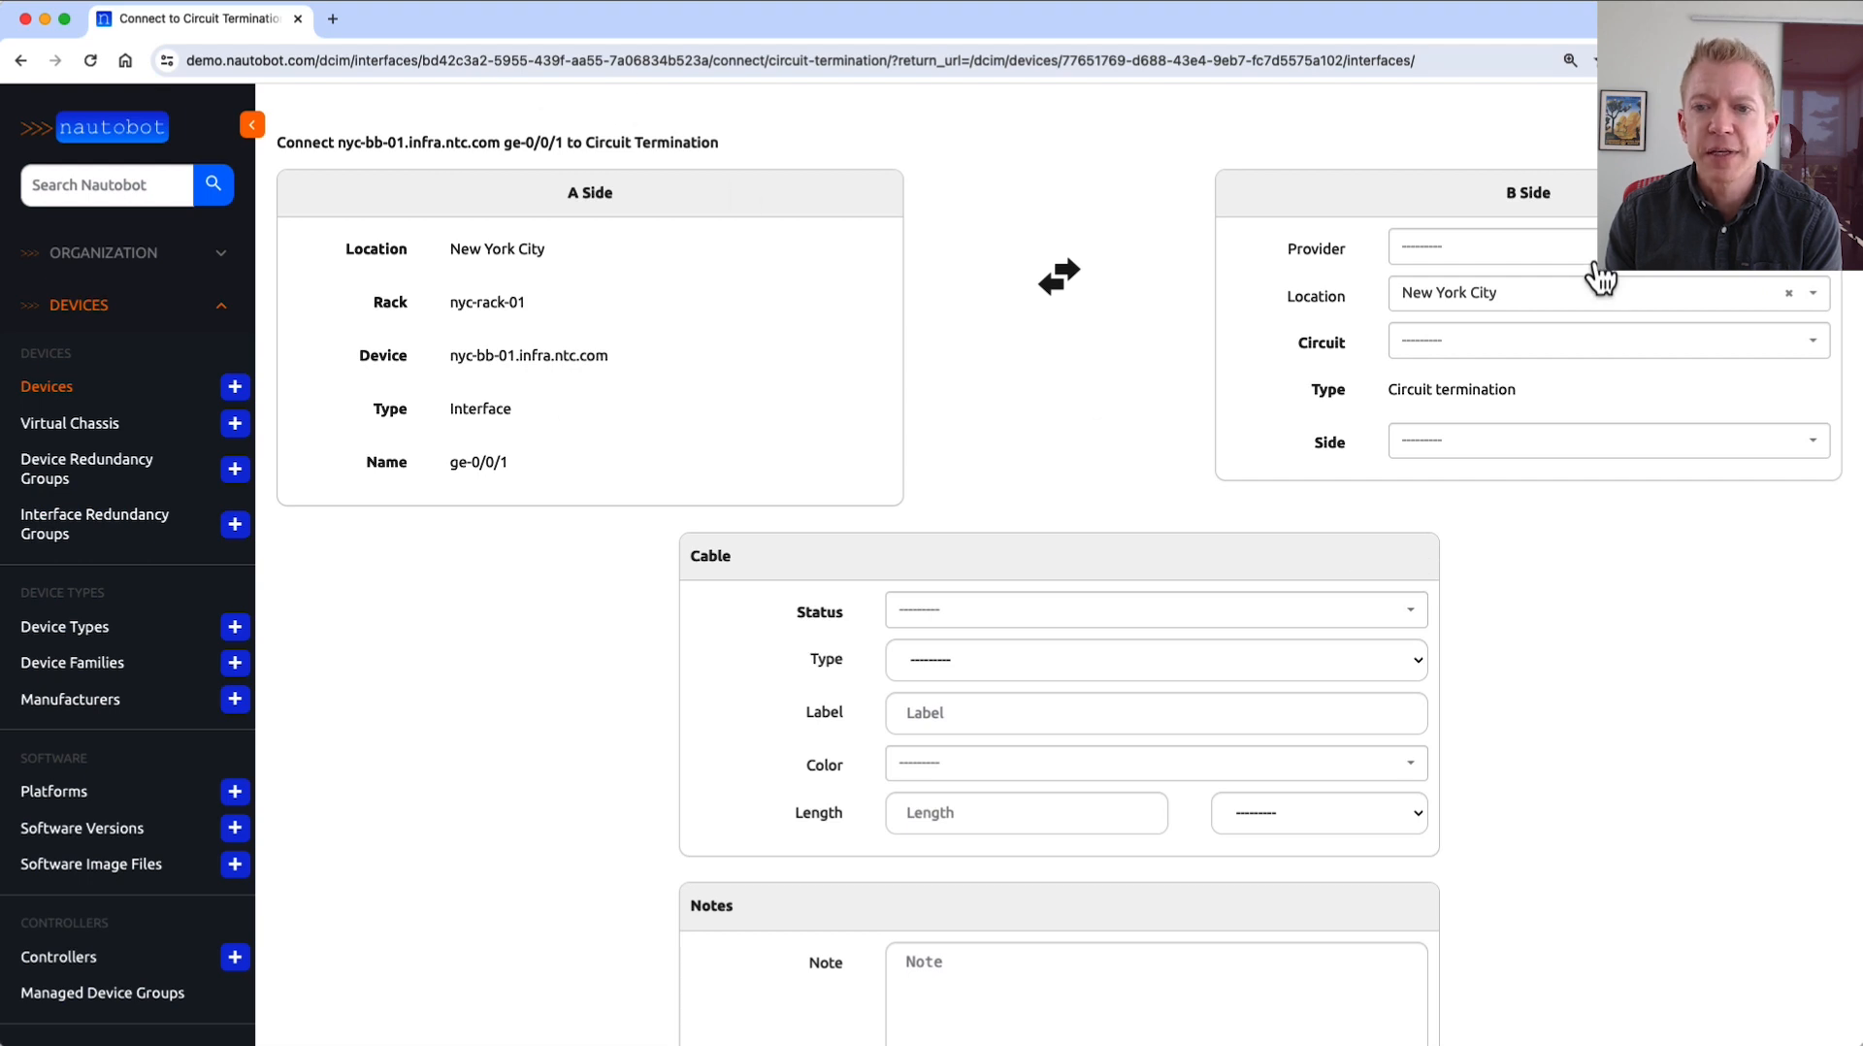
{"action": "left_click", "coordinate": [1581, 260]}
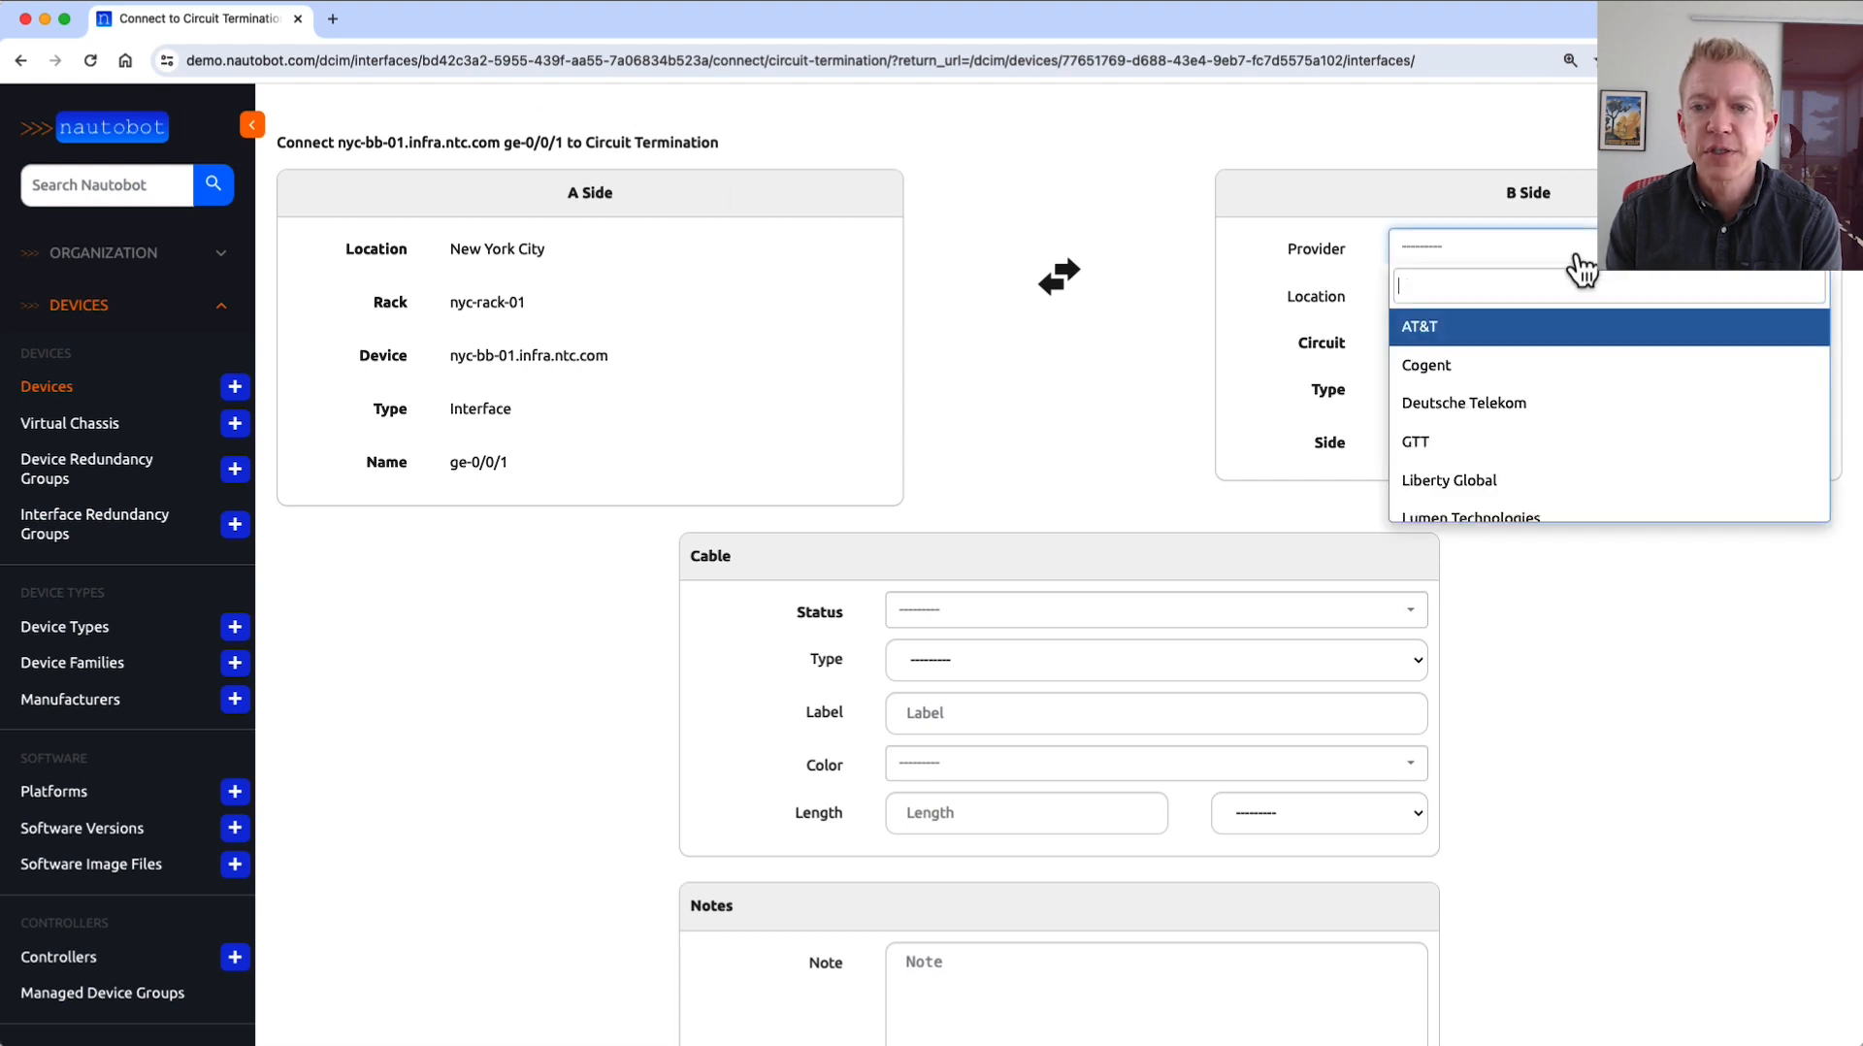
{"action": "left_click", "coordinate": [1517, 328]}
{"action": "left_click", "coordinate": [1460, 345]}
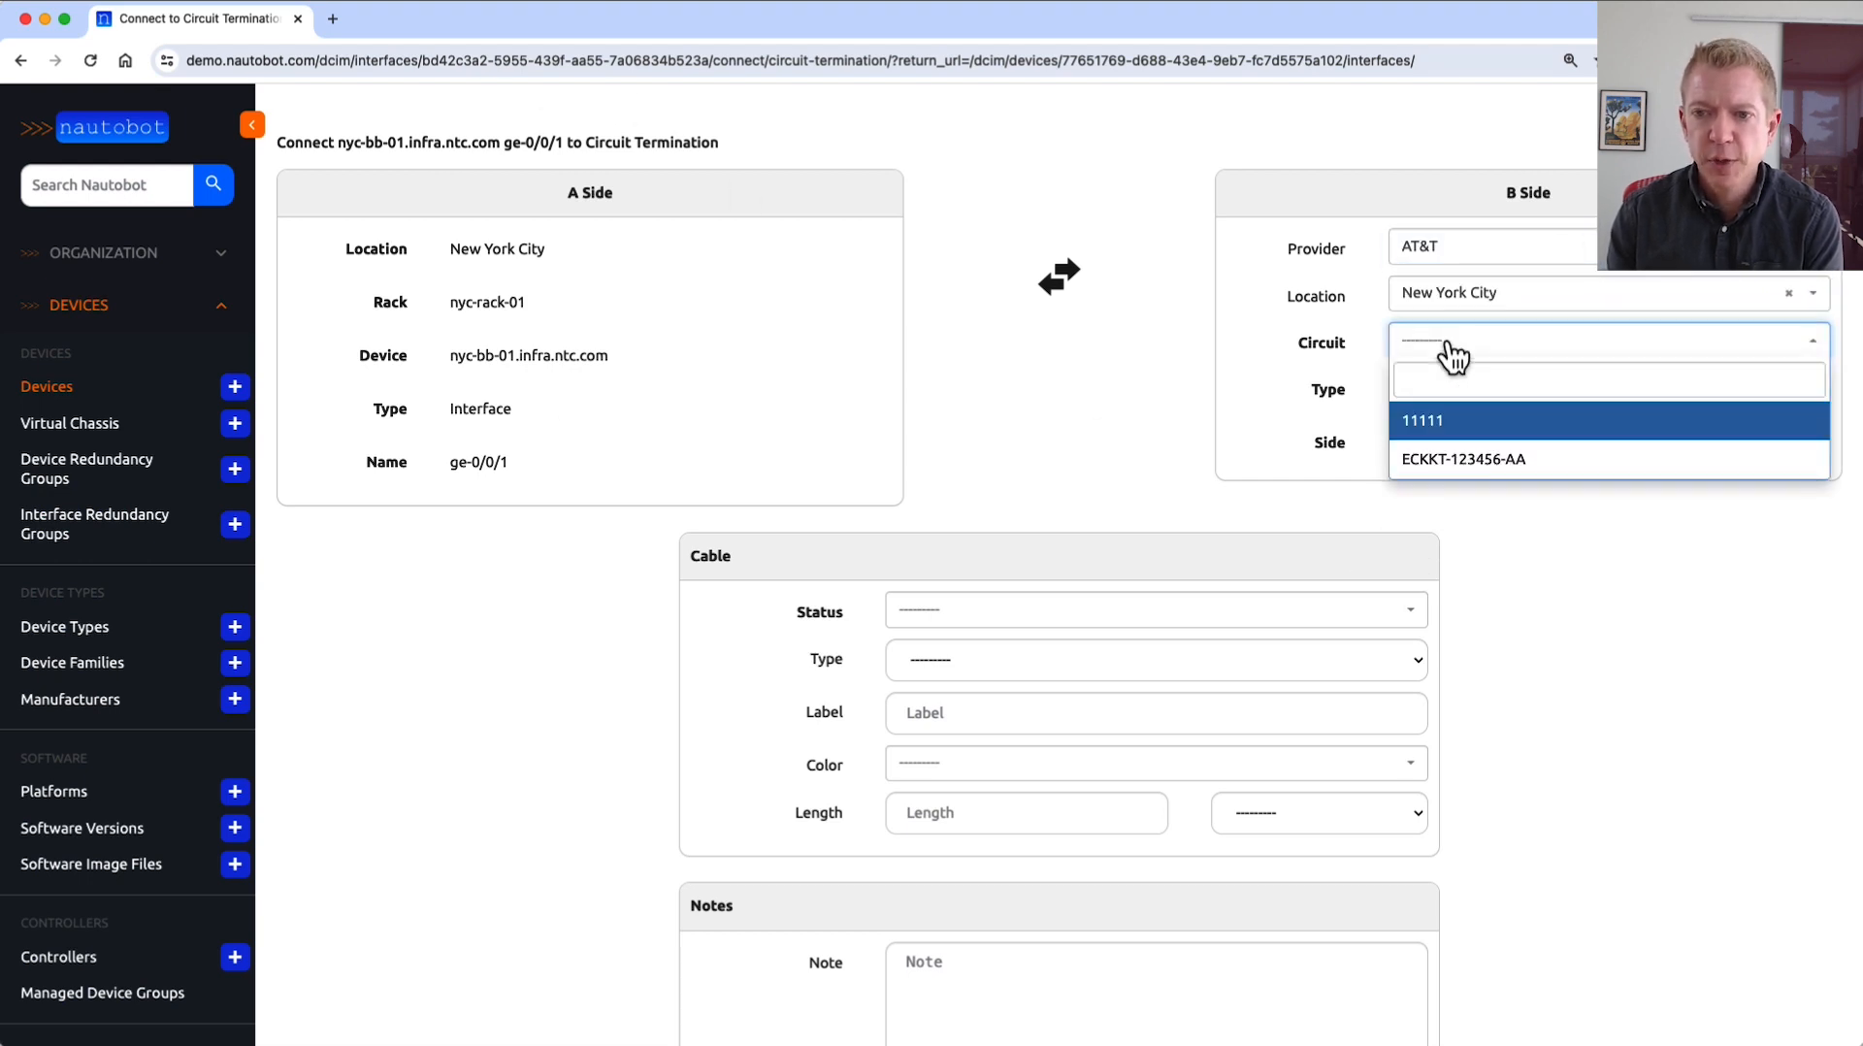
{"action": "left_click", "coordinate": [1456, 472]}
{"action": "left_click", "coordinate": [1463, 453]}
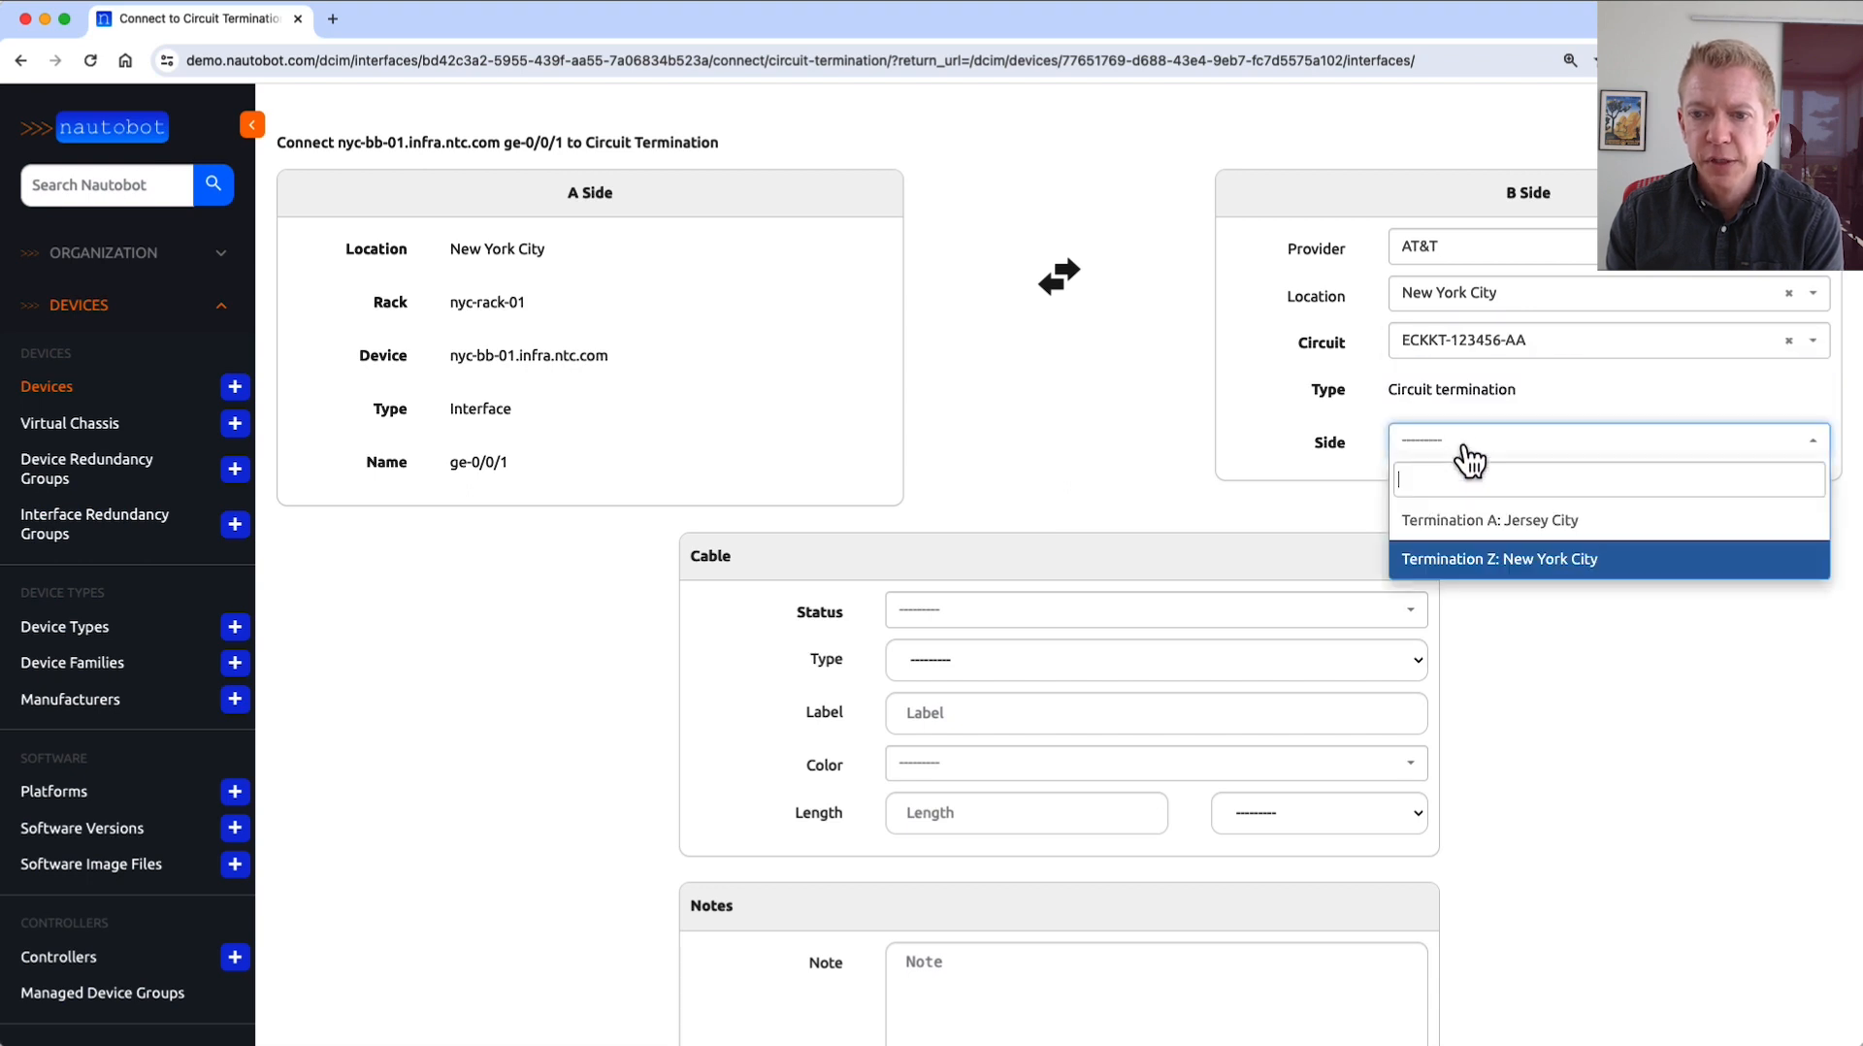
{"action": "left_click", "coordinate": [1481, 561]}
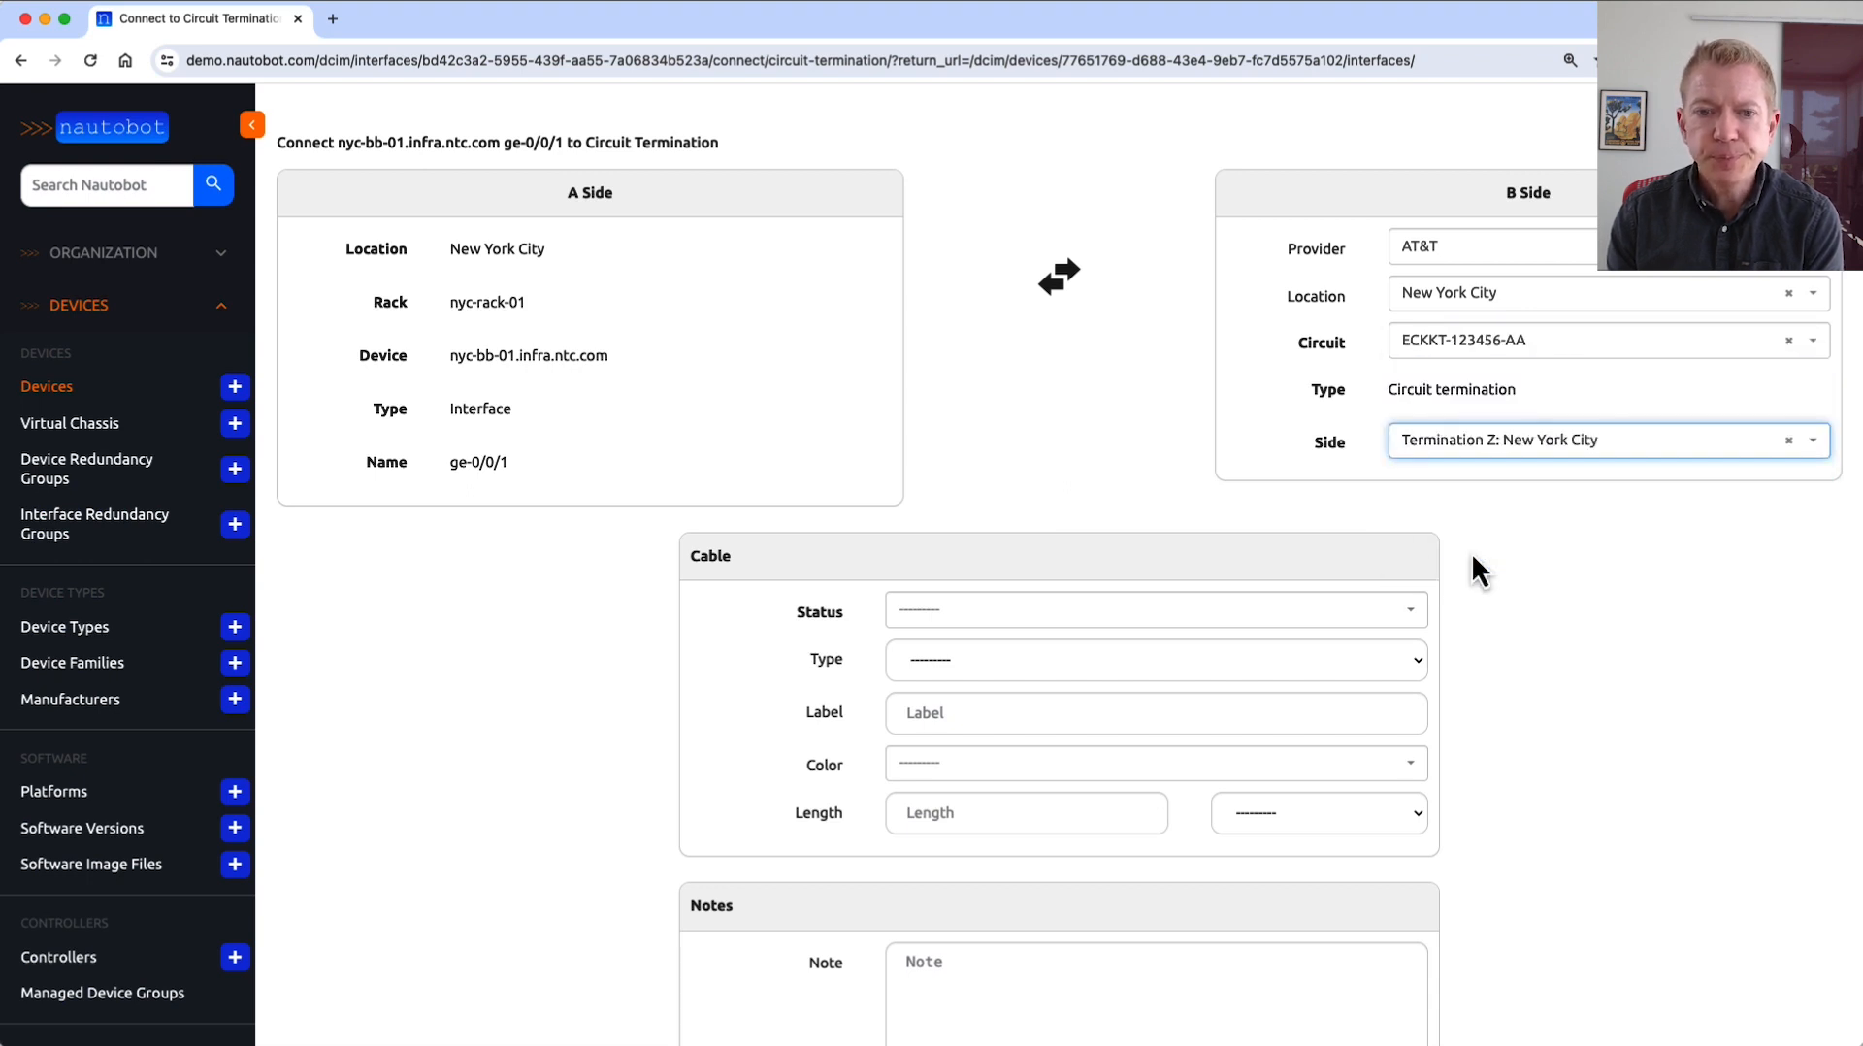
Set the ge-0/0/1 cable's status to Connected and create the connection.
{"action": "left_click", "coordinate": [1279, 611]}
{"action": "left_click", "coordinate": [1218, 695]}
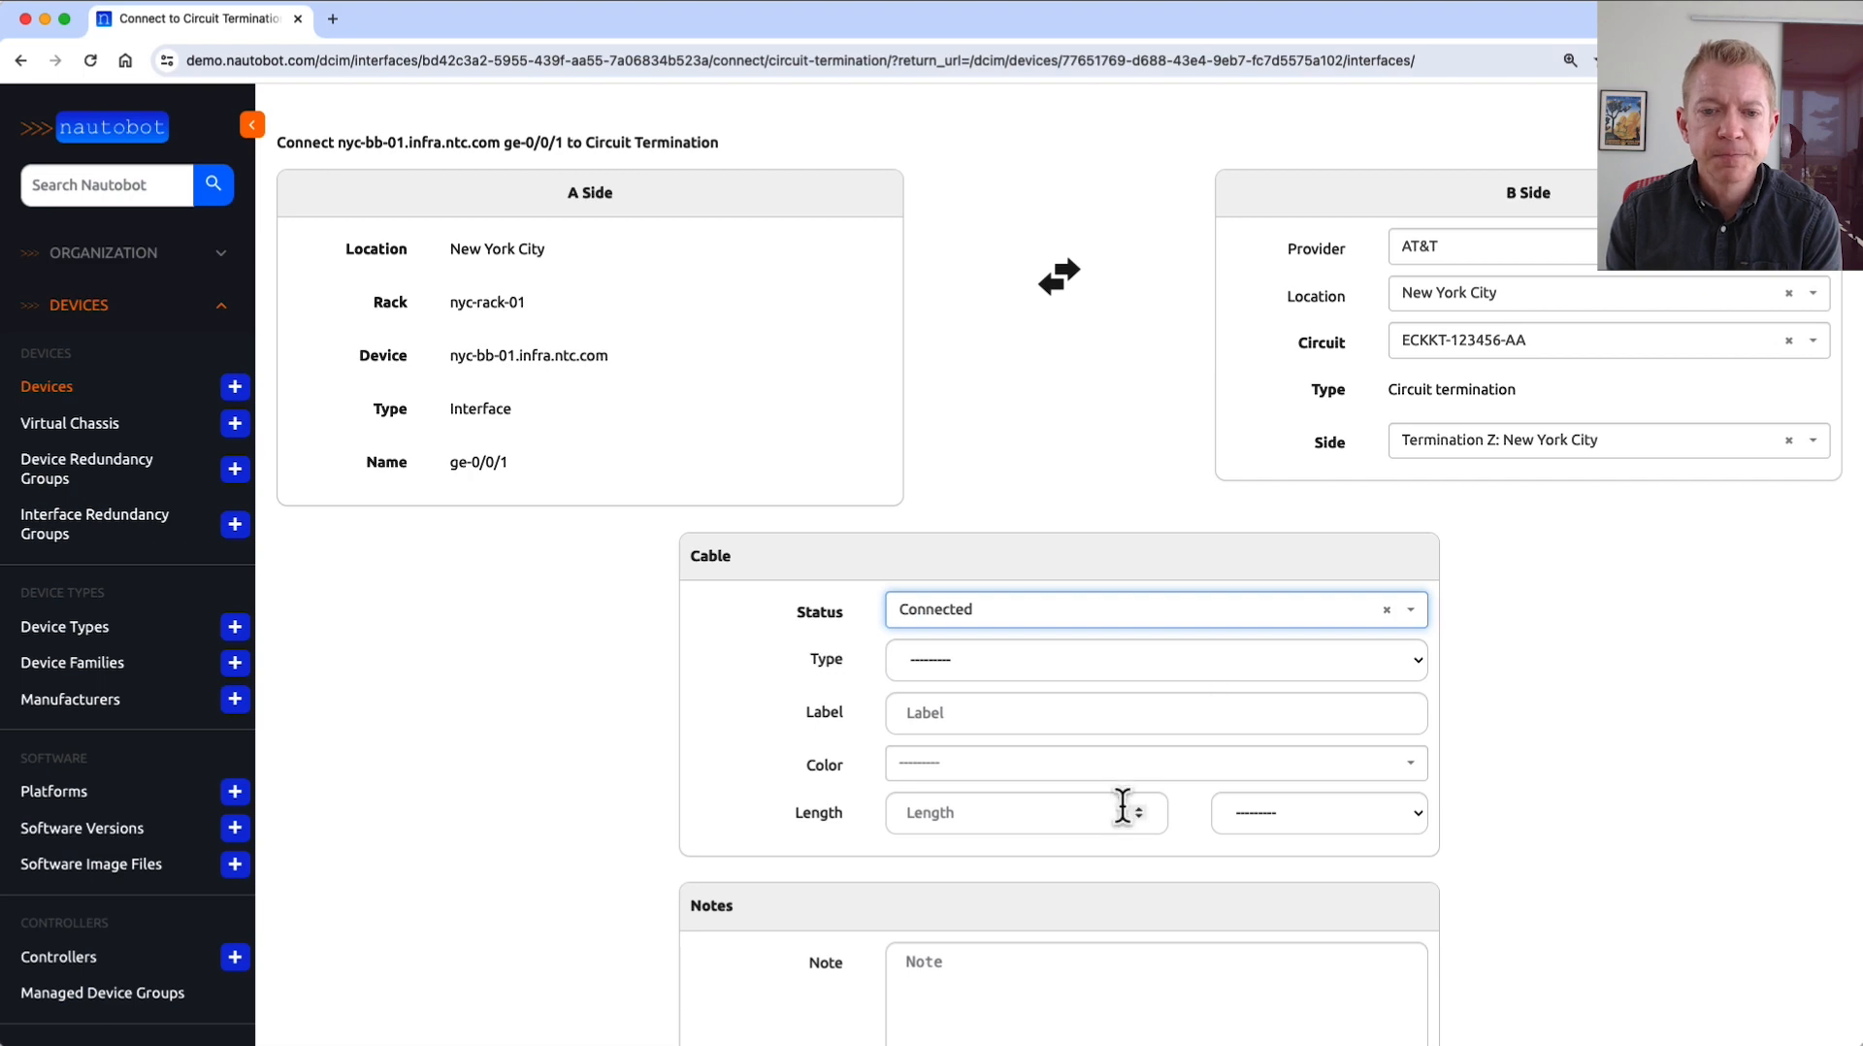
{"action": "scroll", "coordinate": [1123, 807], "scroll_direction": "down", "scroll_amount": 3}
{"action": "scroll", "coordinate": [1123, 807], "scroll_direction": "down", "scroll_amount": 3}
{"action": "left_click", "coordinate": [1004, 941]}
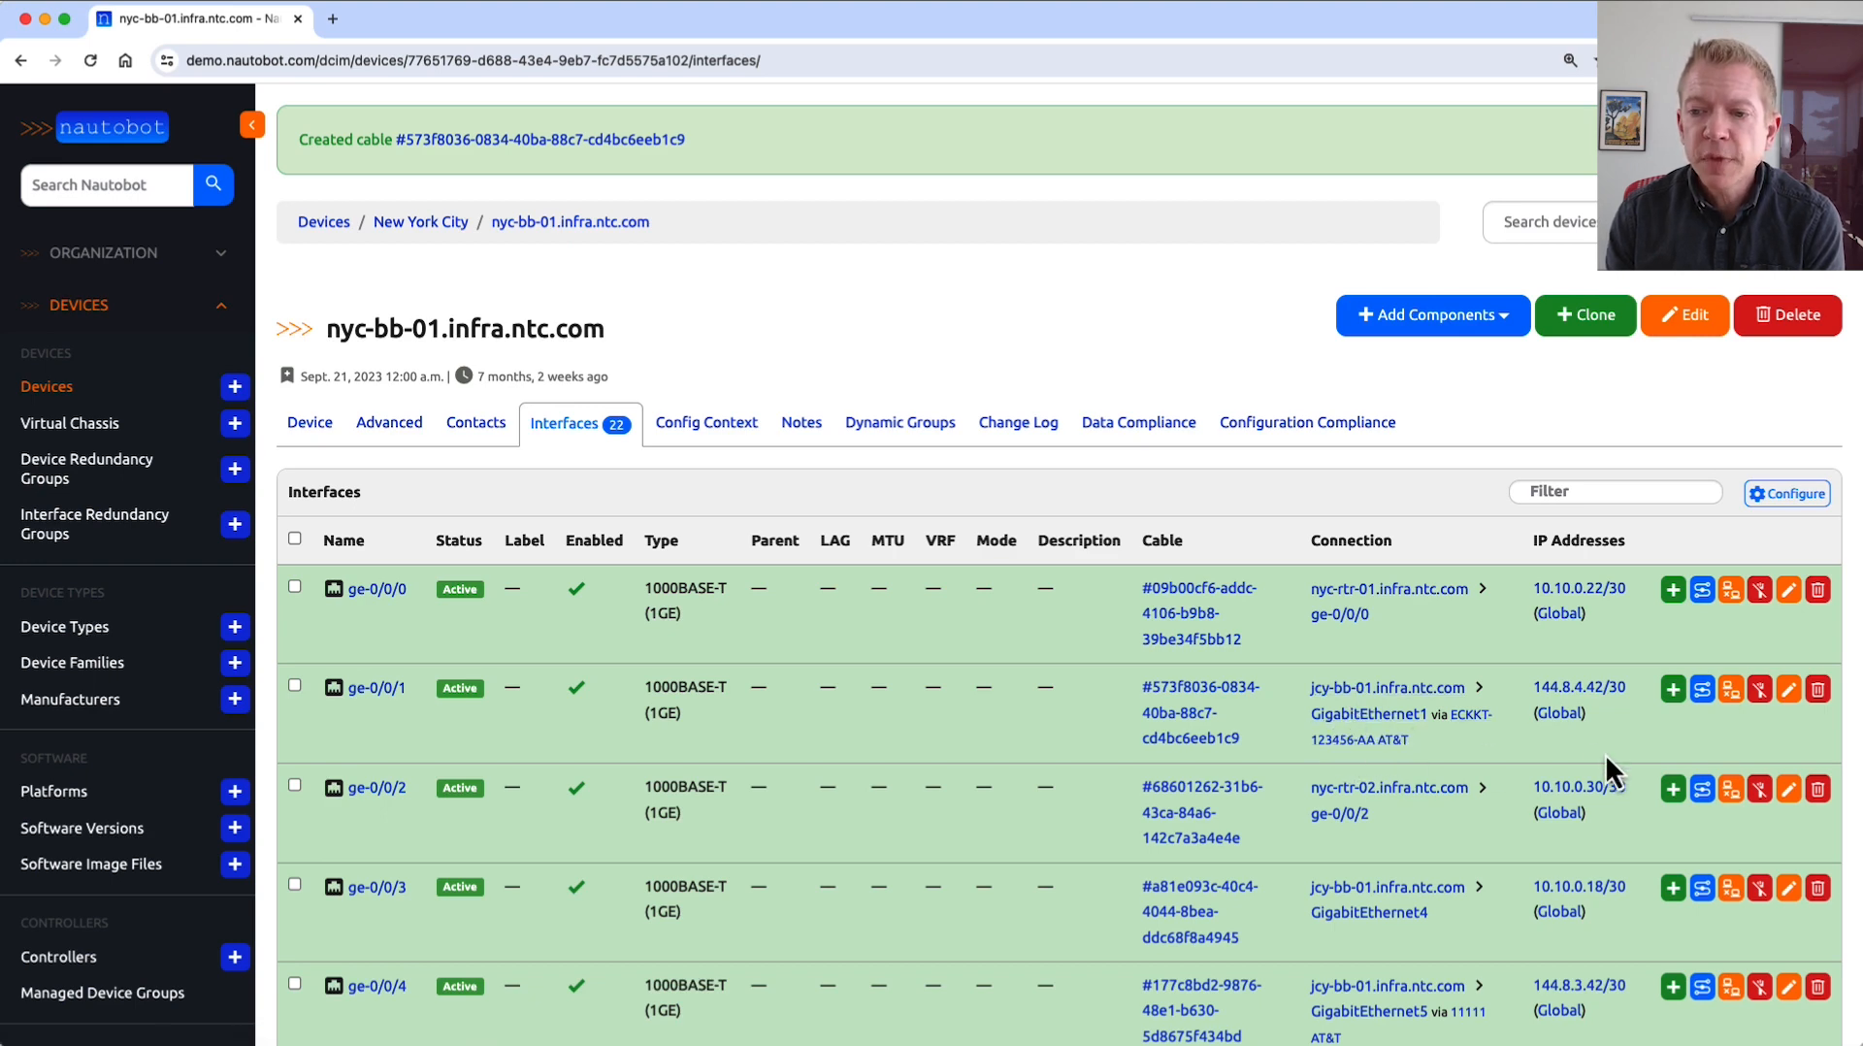
Trace the cable path of interface ge-0/0/1 from the New York router to its far end.
{"action": "left_click", "coordinate": [1701, 695]}
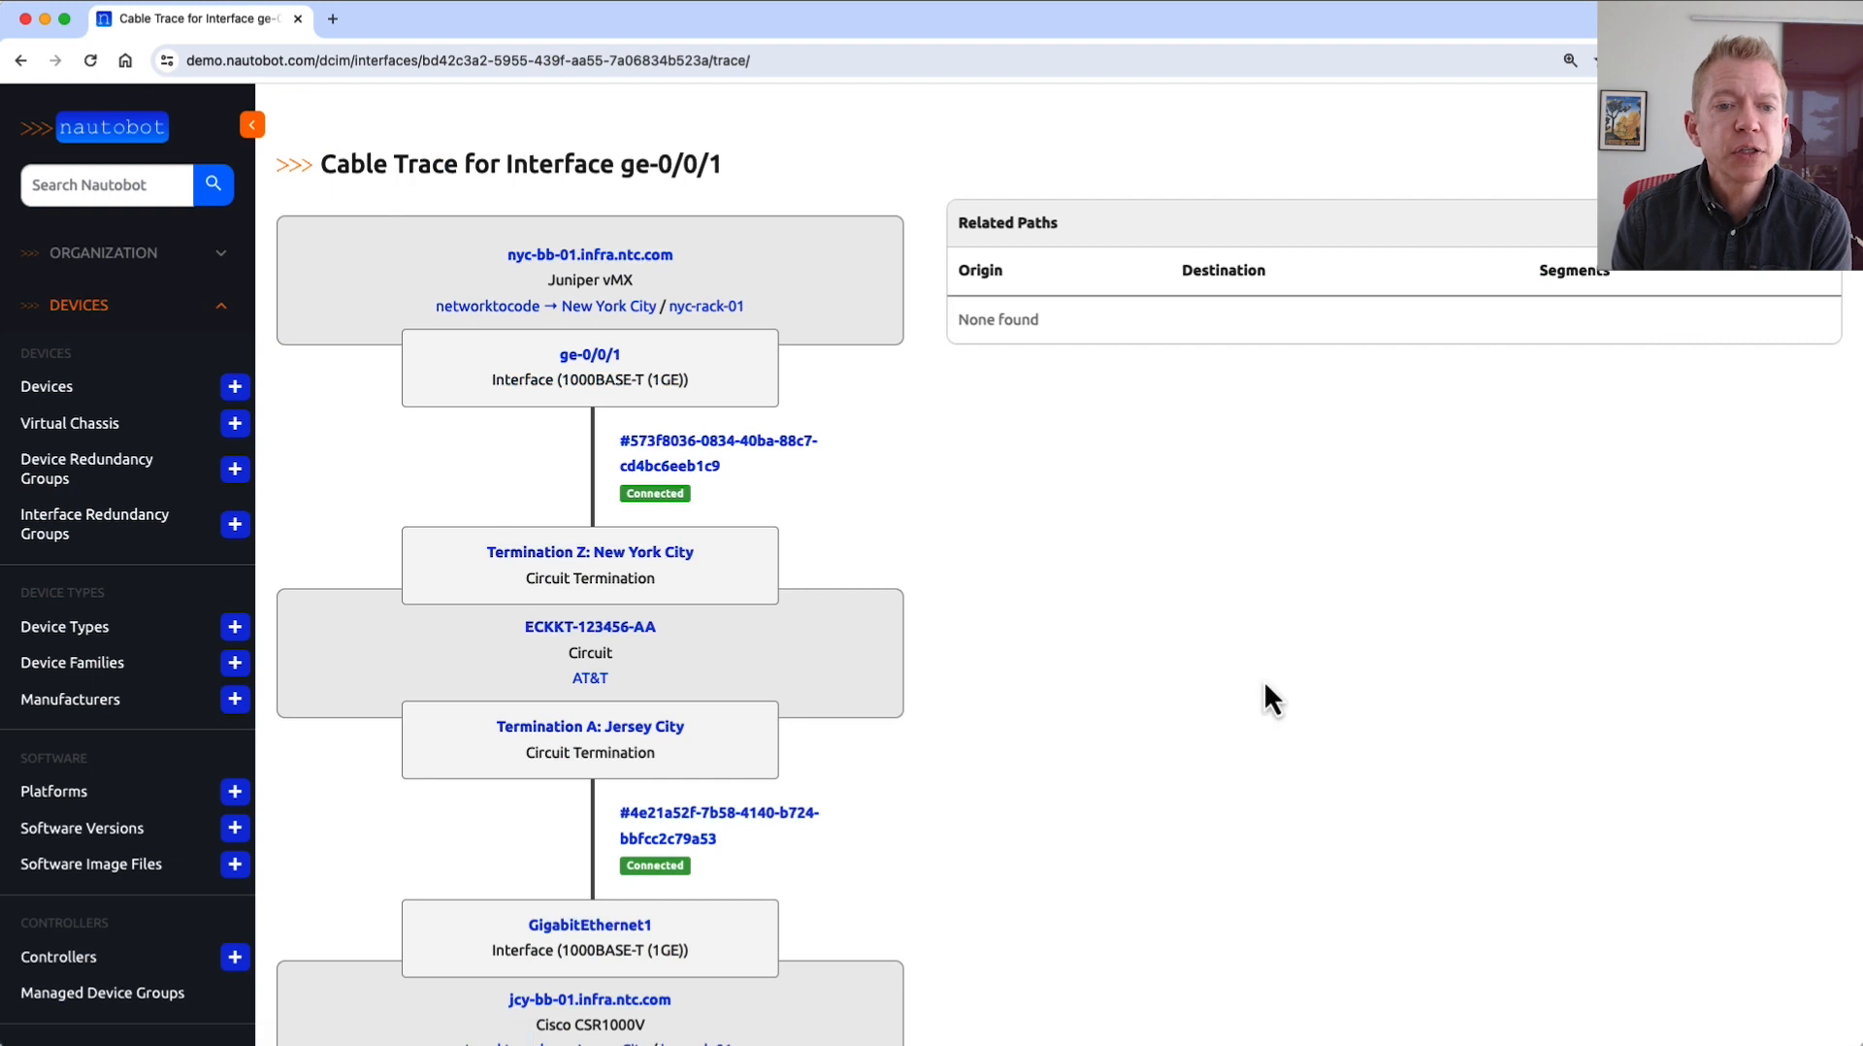
{"action": "scroll", "coordinate": [1261, 684], "scroll_direction": "down", "scroll_amount": 3}
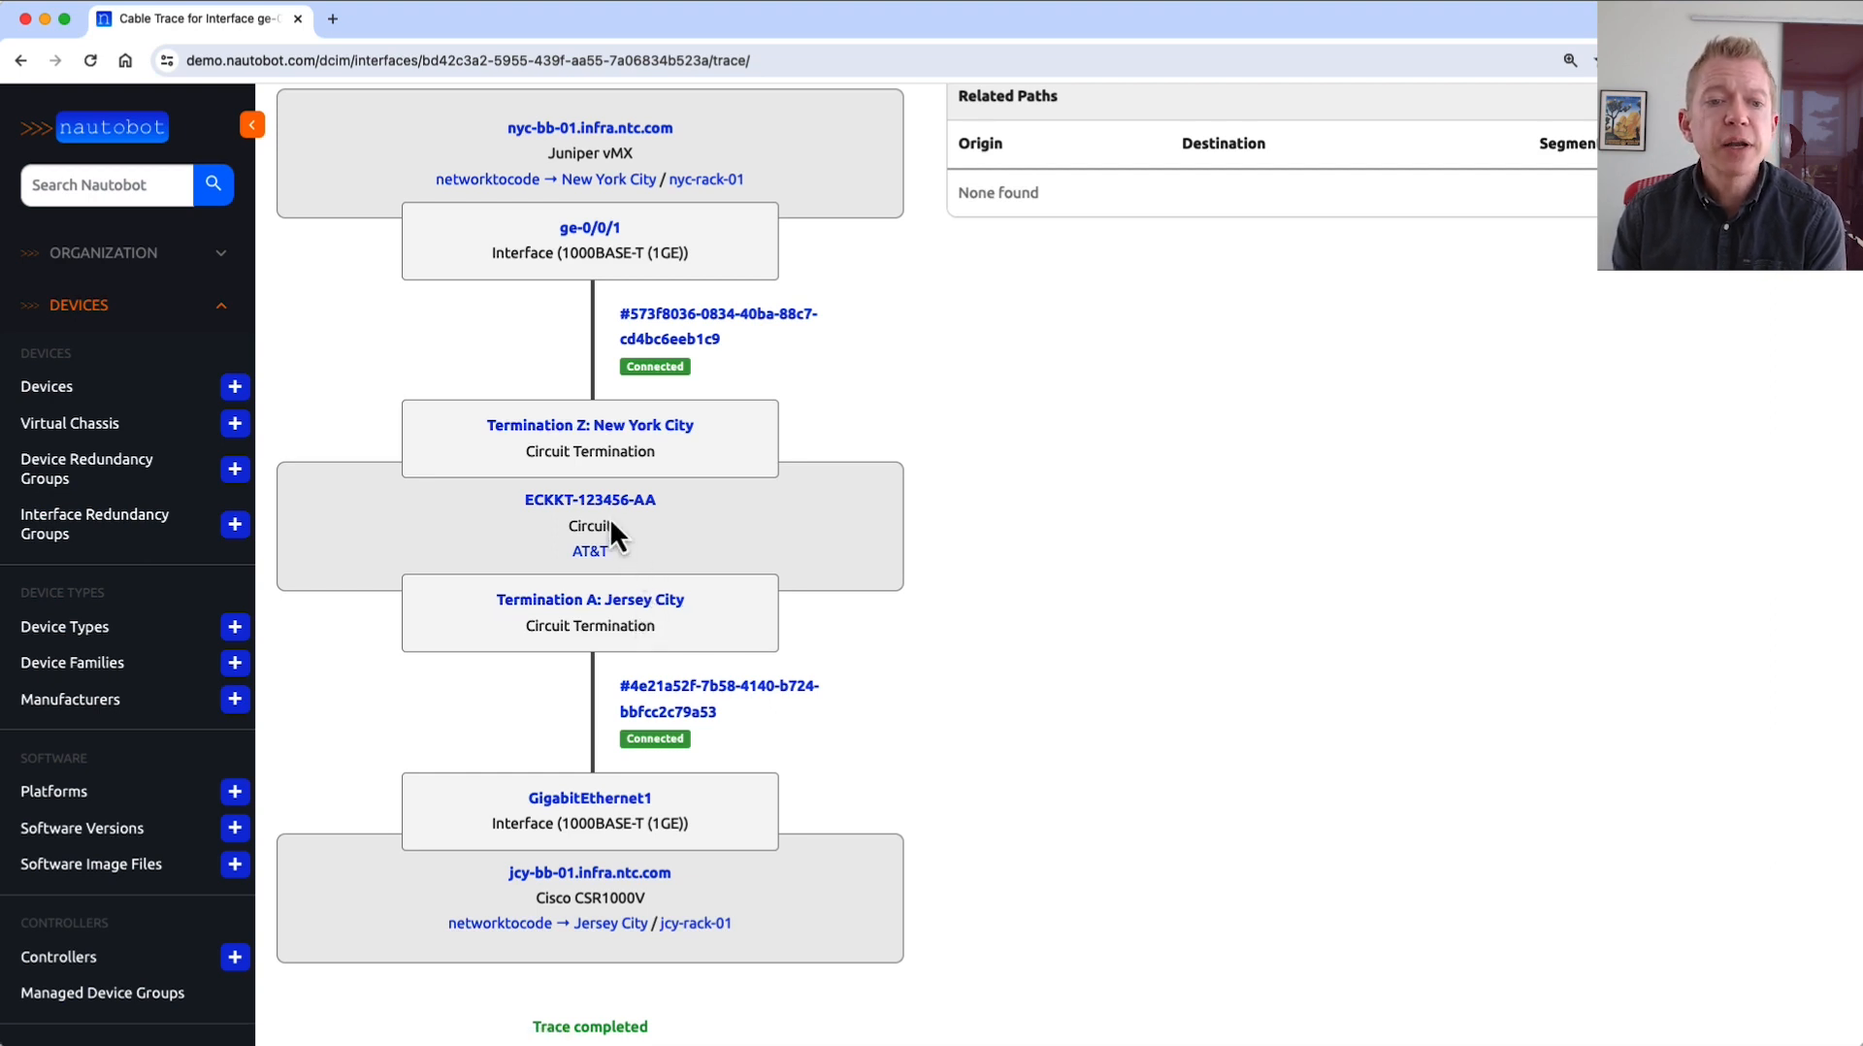
Open circuit ECKKT-123456-AA from the trace, review its A and Z terminations, and view the termination swap without applying it.
{"action": "left_click", "coordinate": [573, 499]}
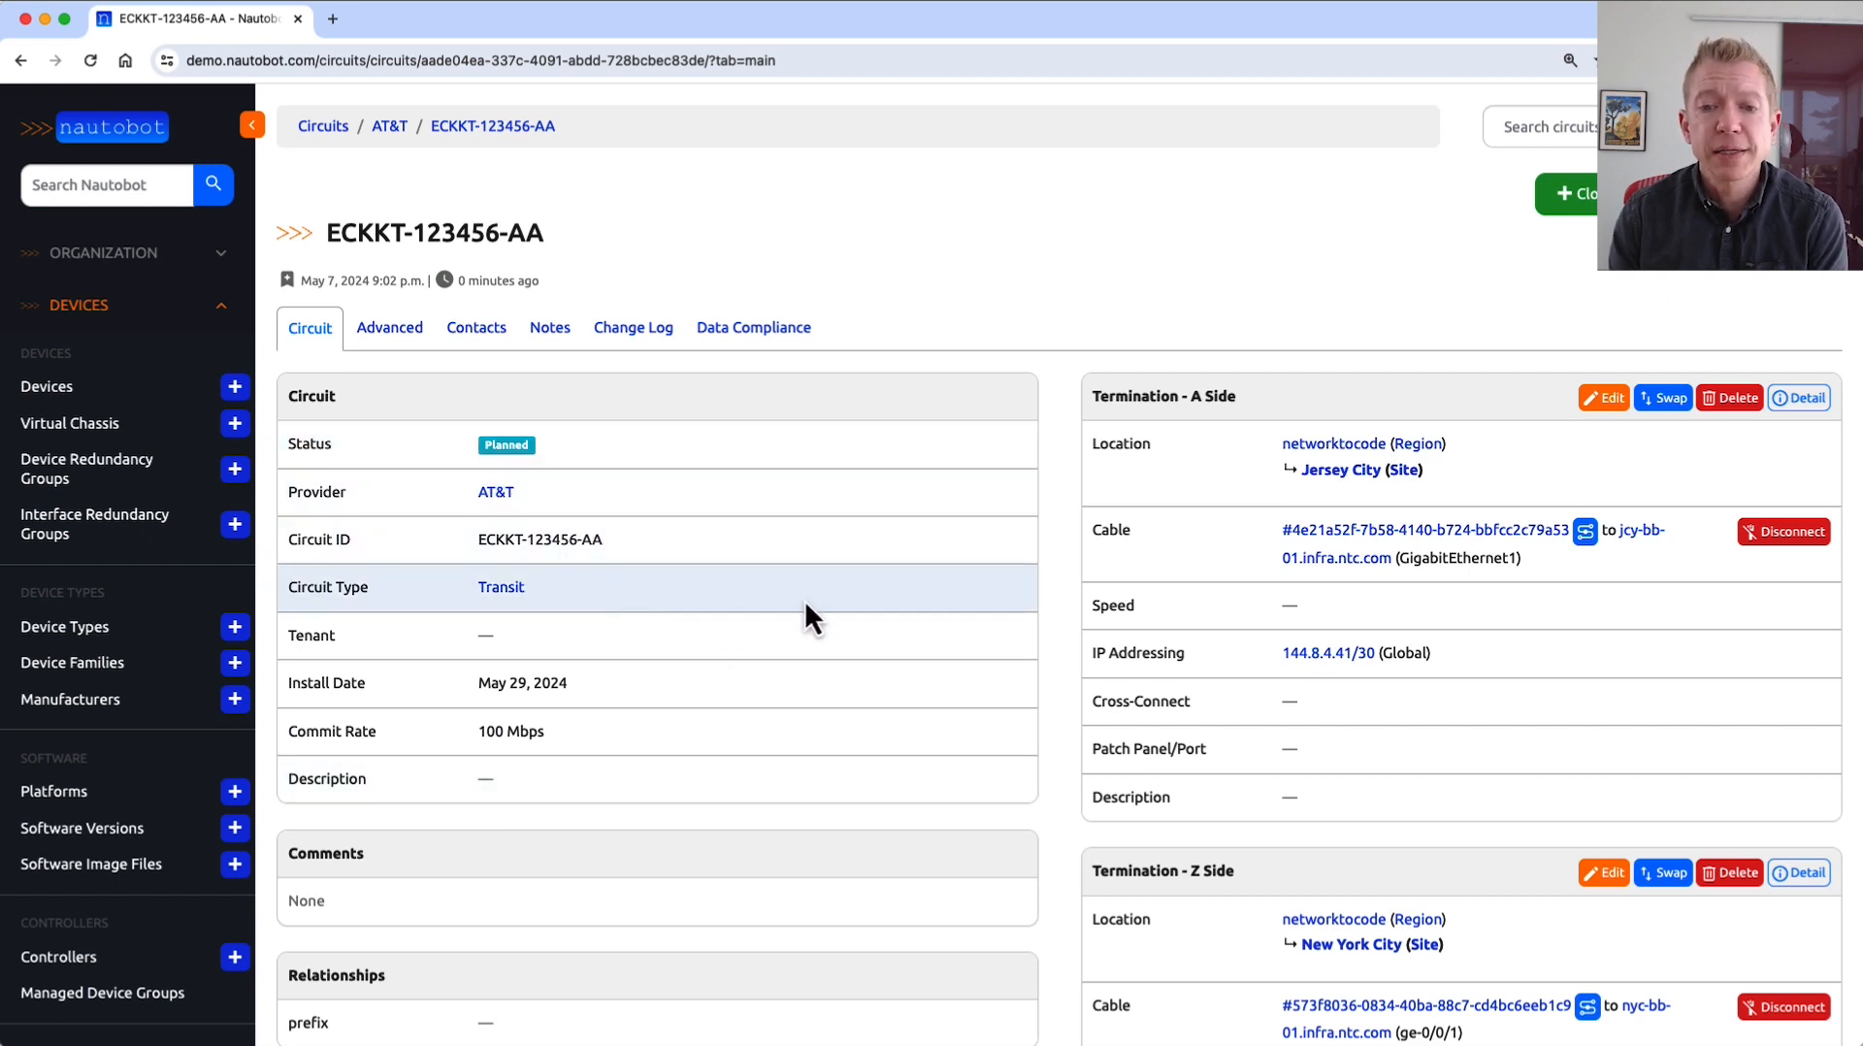
{"action": "scroll", "coordinate": [1229, 793], "scroll_direction": "down", "scroll_amount": 3}
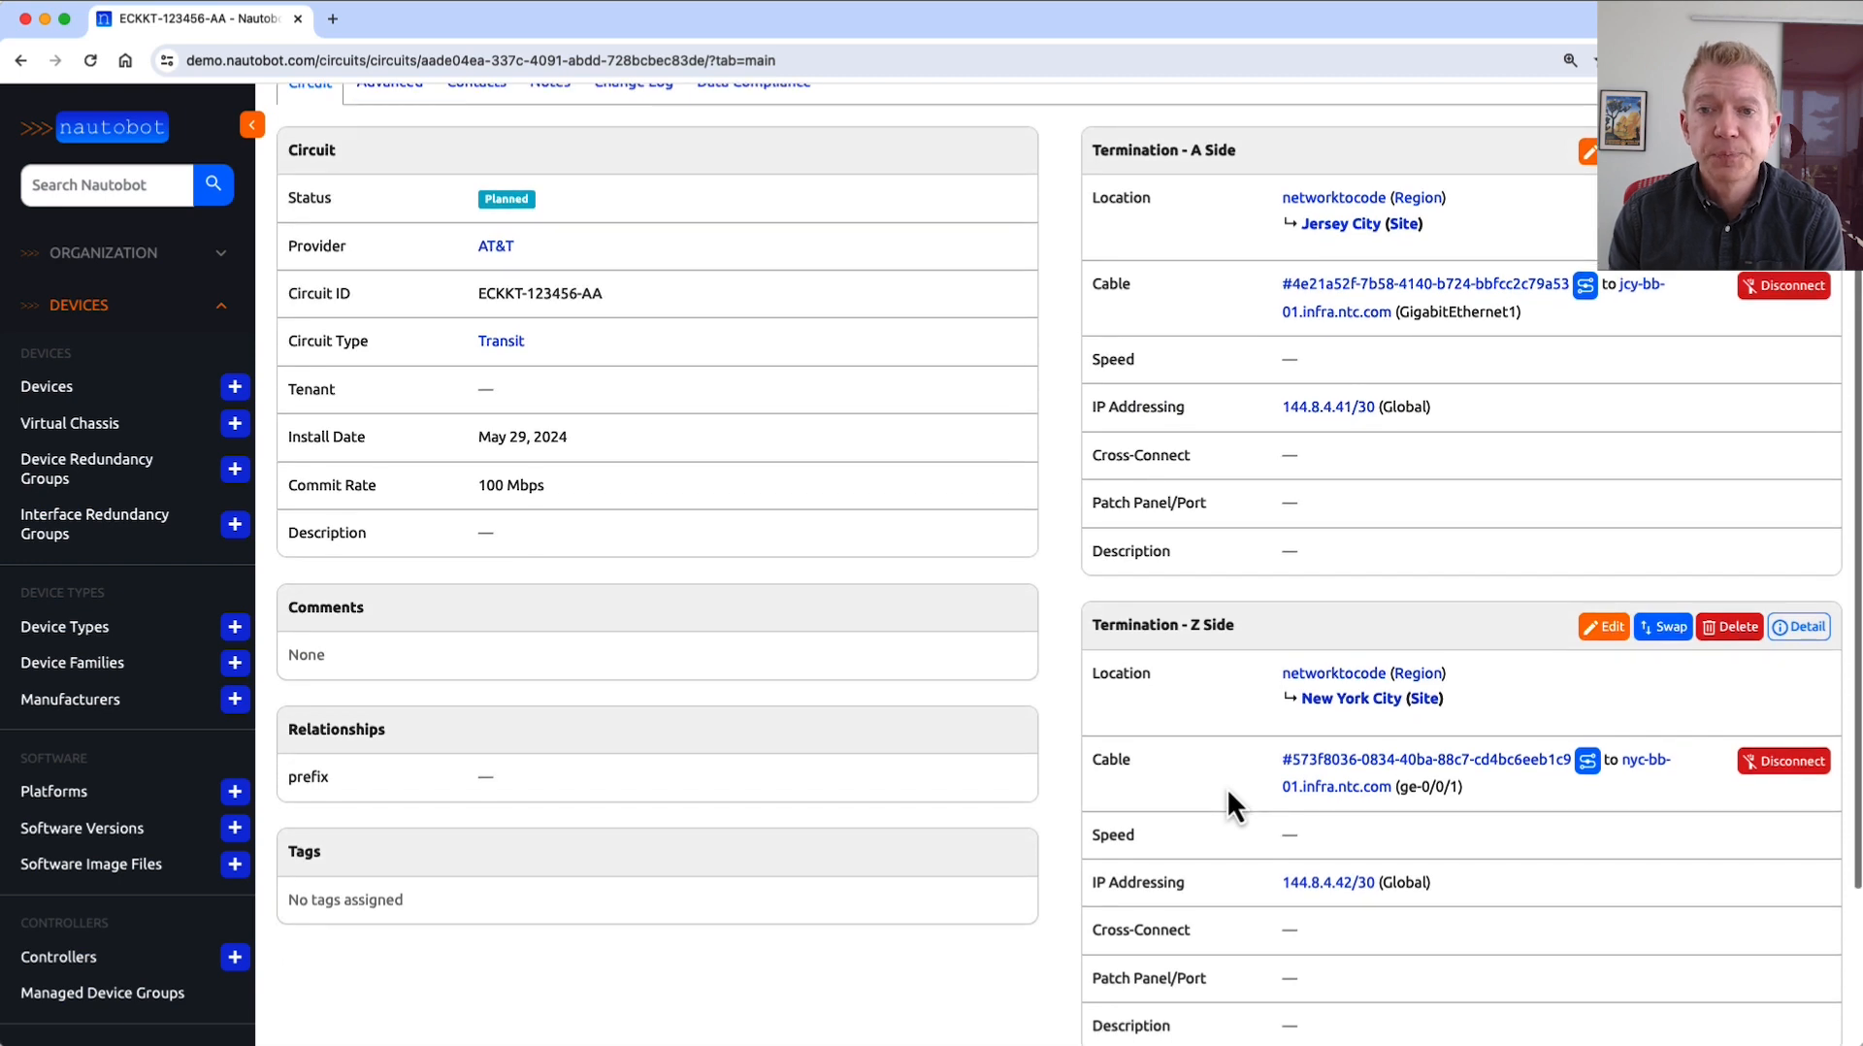
{"action": "scroll", "coordinate": [1227, 788], "scroll_direction": "down", "scroll_amount": 1}
{"action": "scroll", "coordinate": [1227, 787], "scroll_direction": "up", "scroll_amount": 1}
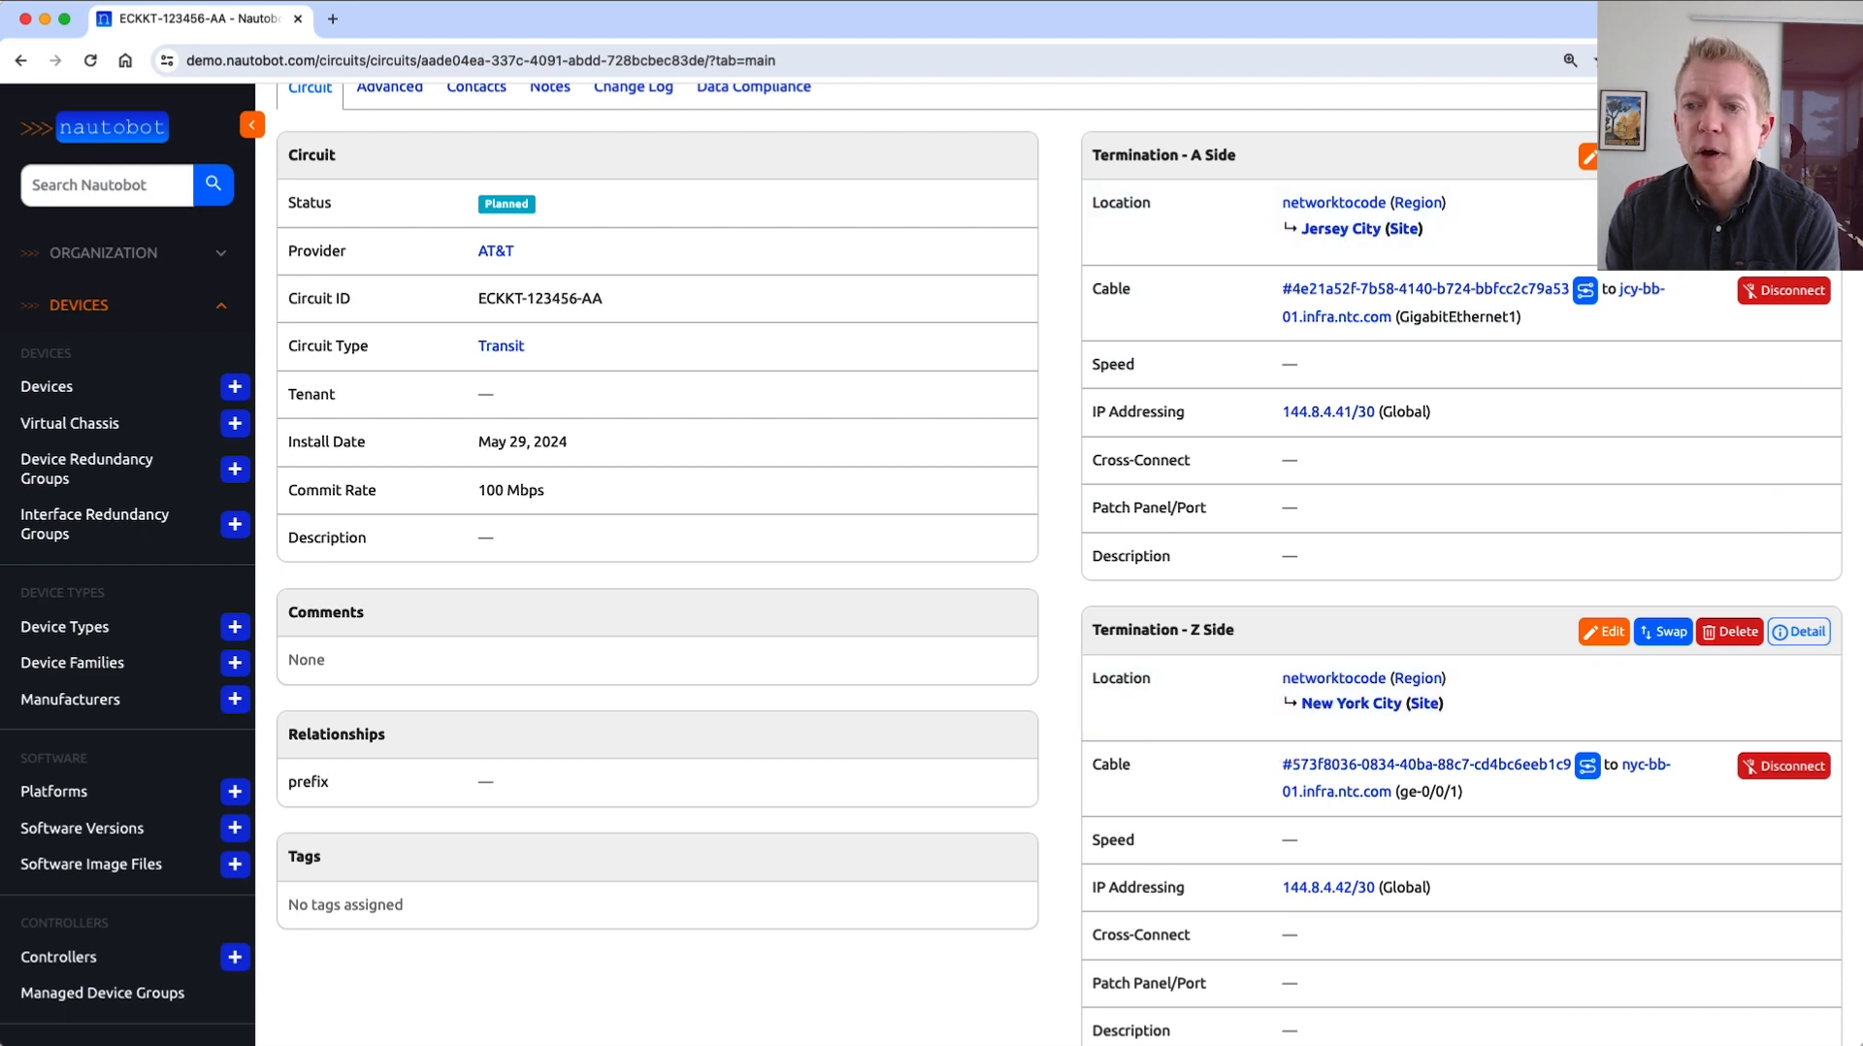
{"action": "left_click", "coordinate": [1663, 632]}
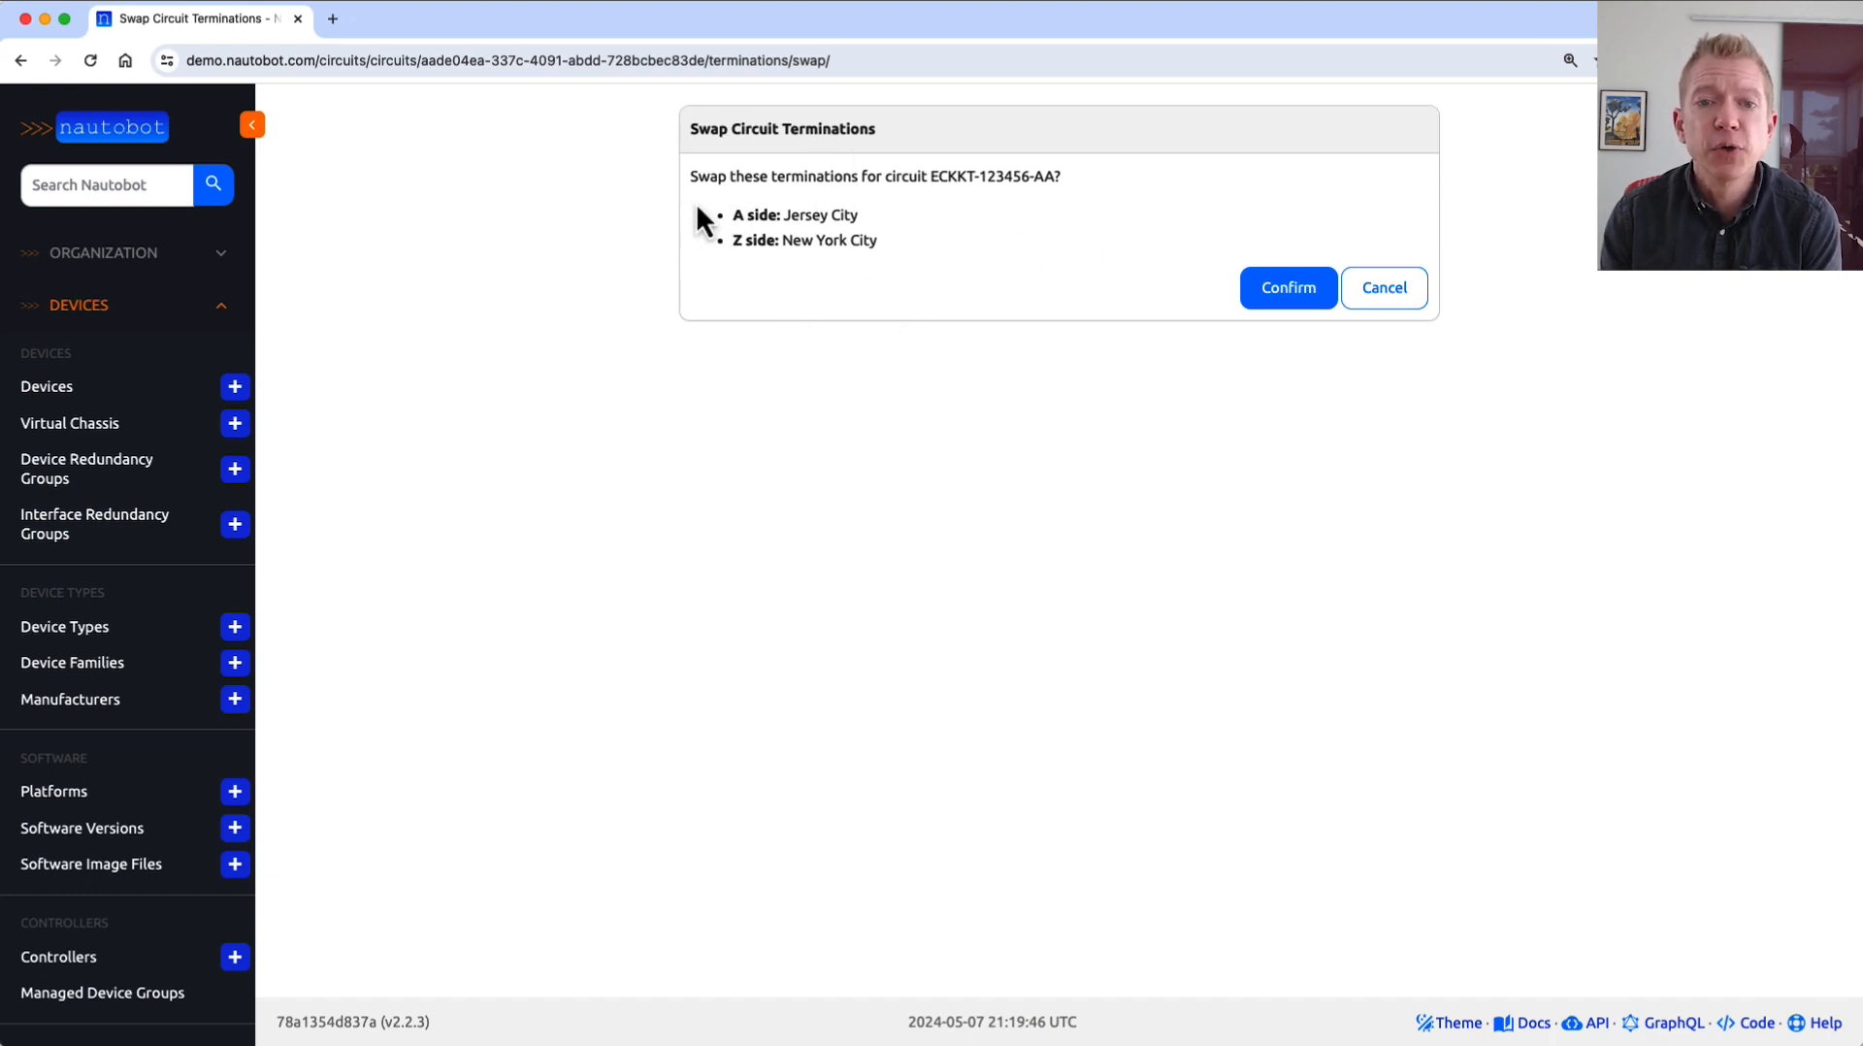
{"action": "left_click", "coordinate": [1405, 295]}
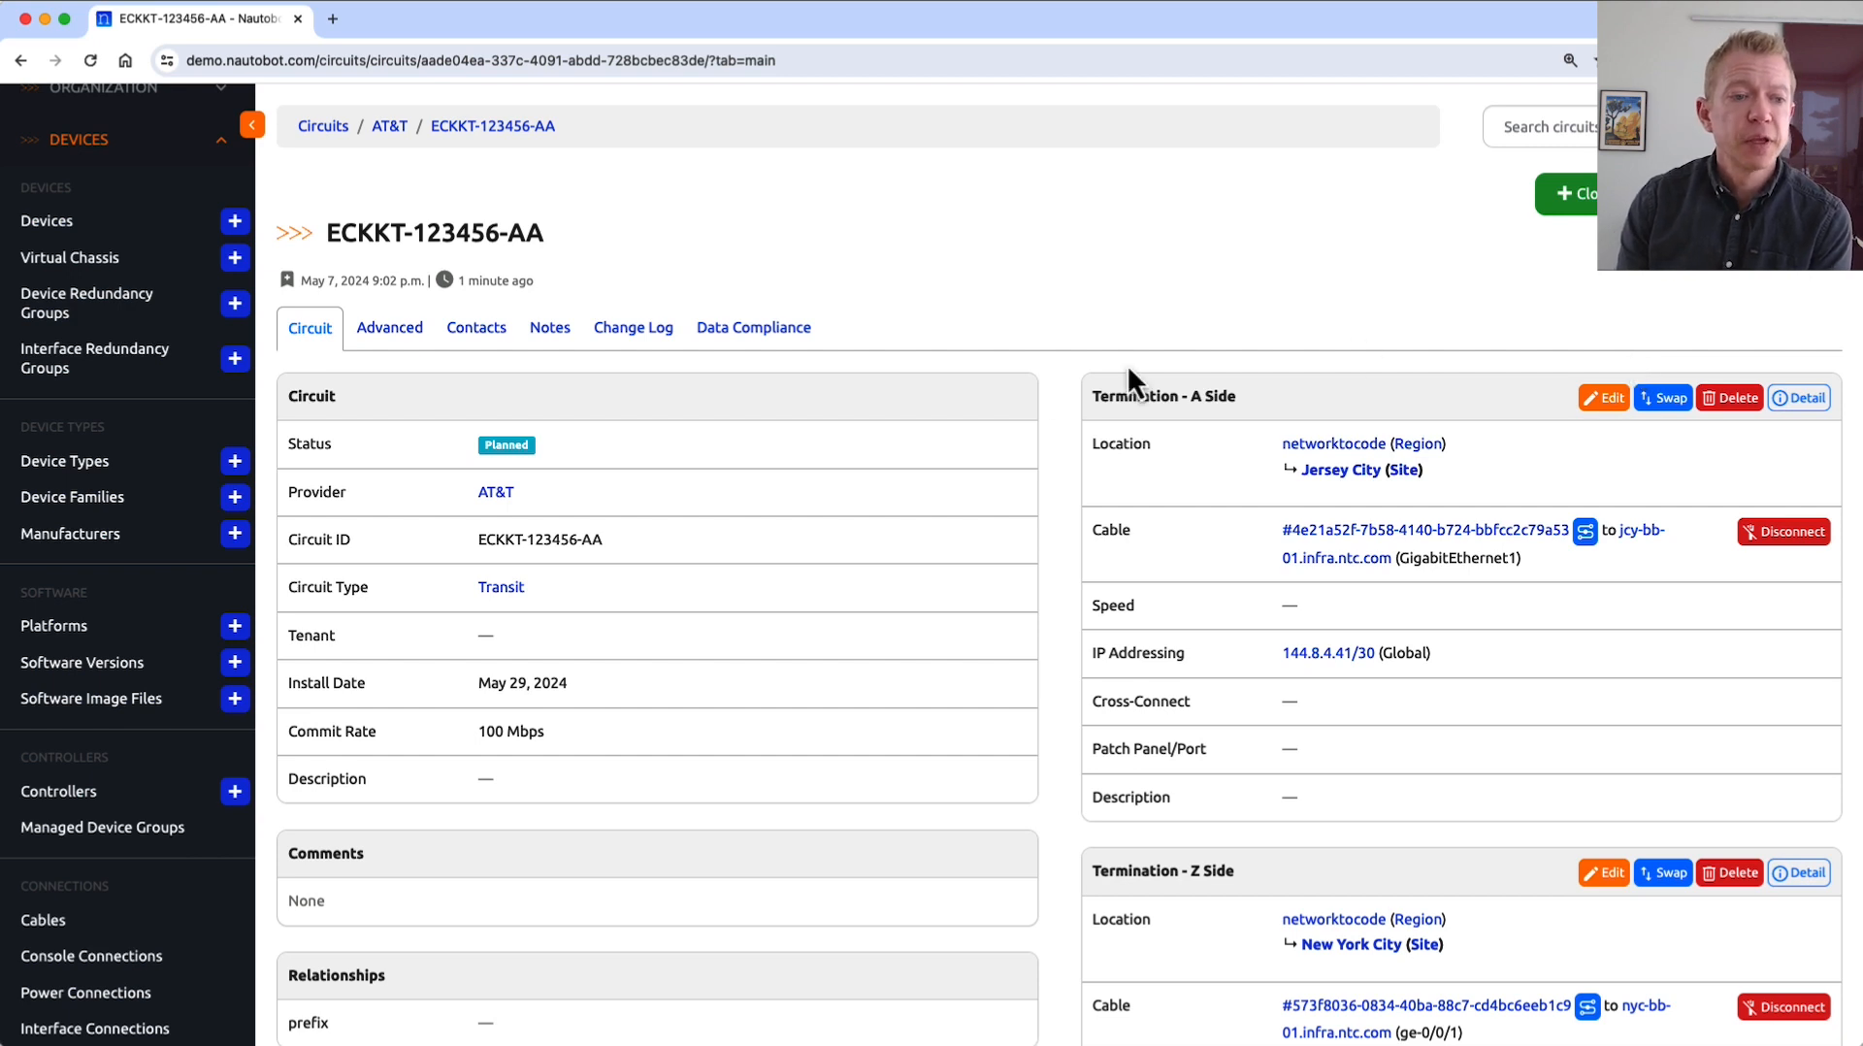
Open the list of power feeds.
{"action": "scroll", "coordinate": [213, 423], "scroll_direction": "down", "scroll_amount": 3}
{"action": "scroll", "coordinate": [216, 427], "scroll_direction": "down", "scroll_amount": 15}
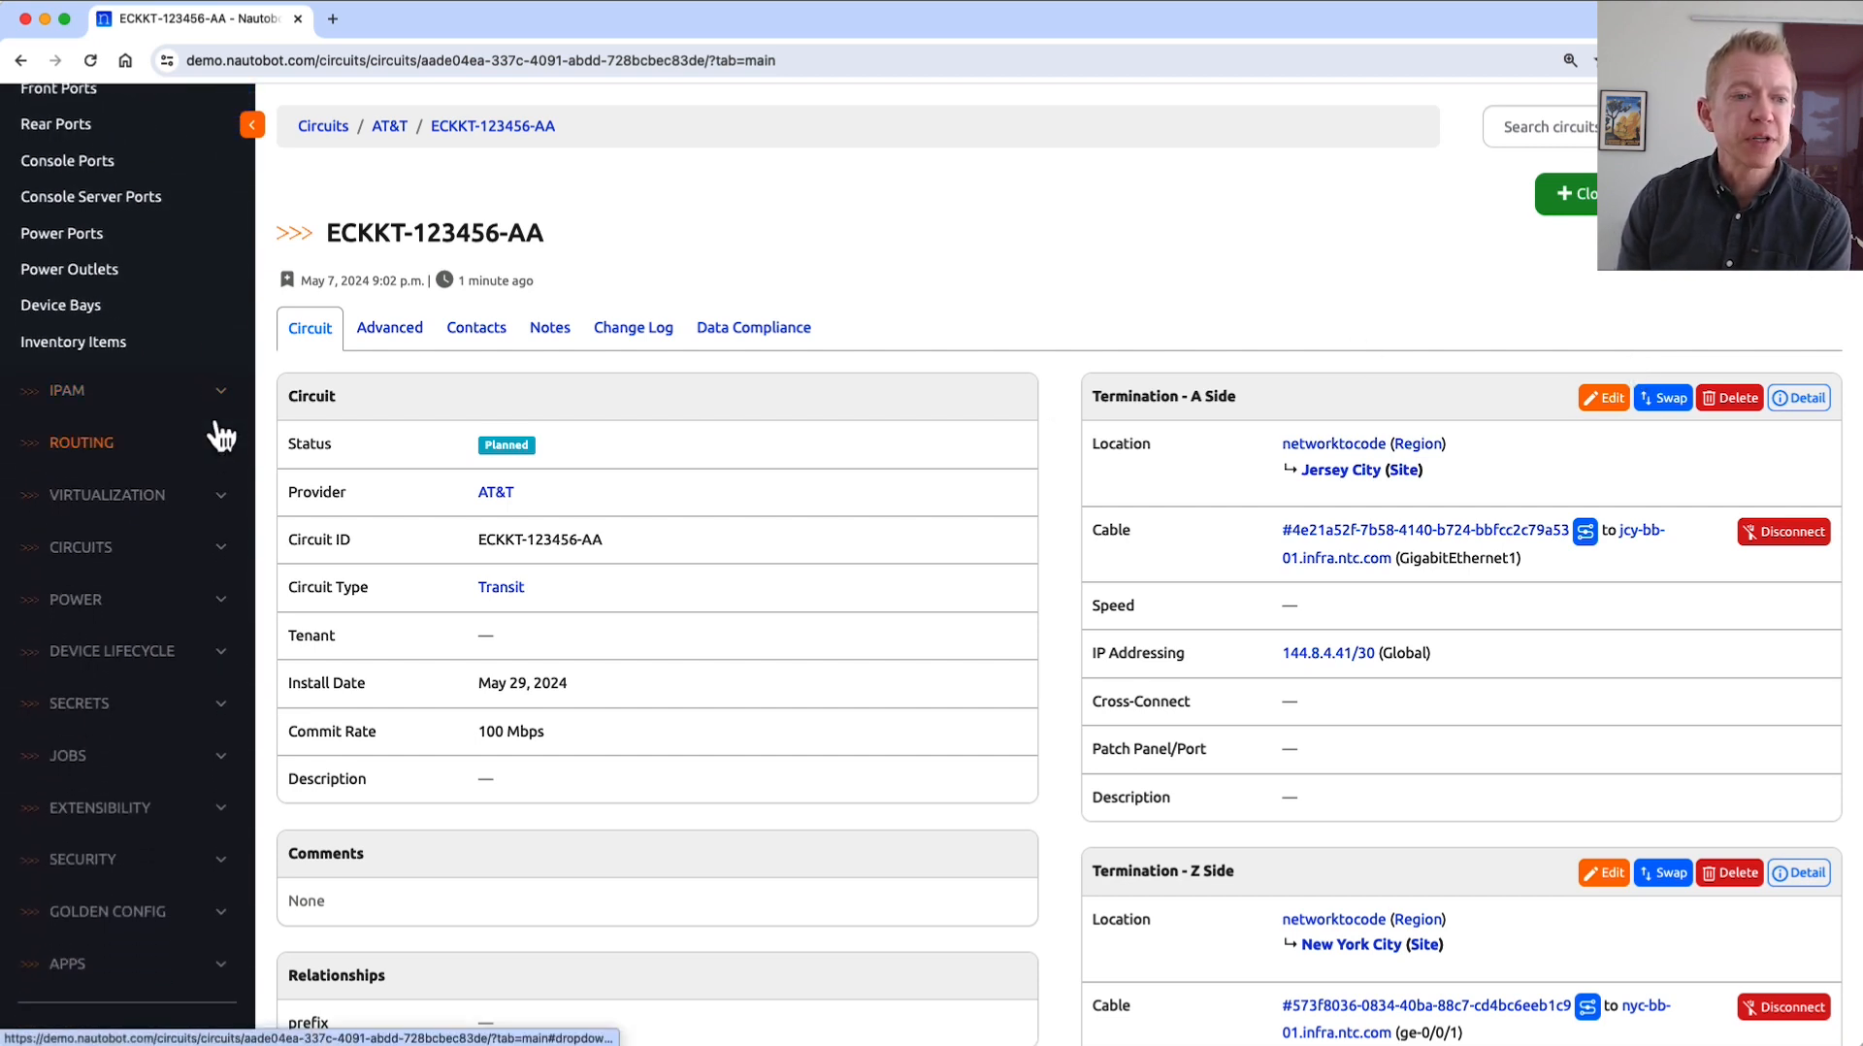
{"action": "left_click", "coordinate": [91, 614]}
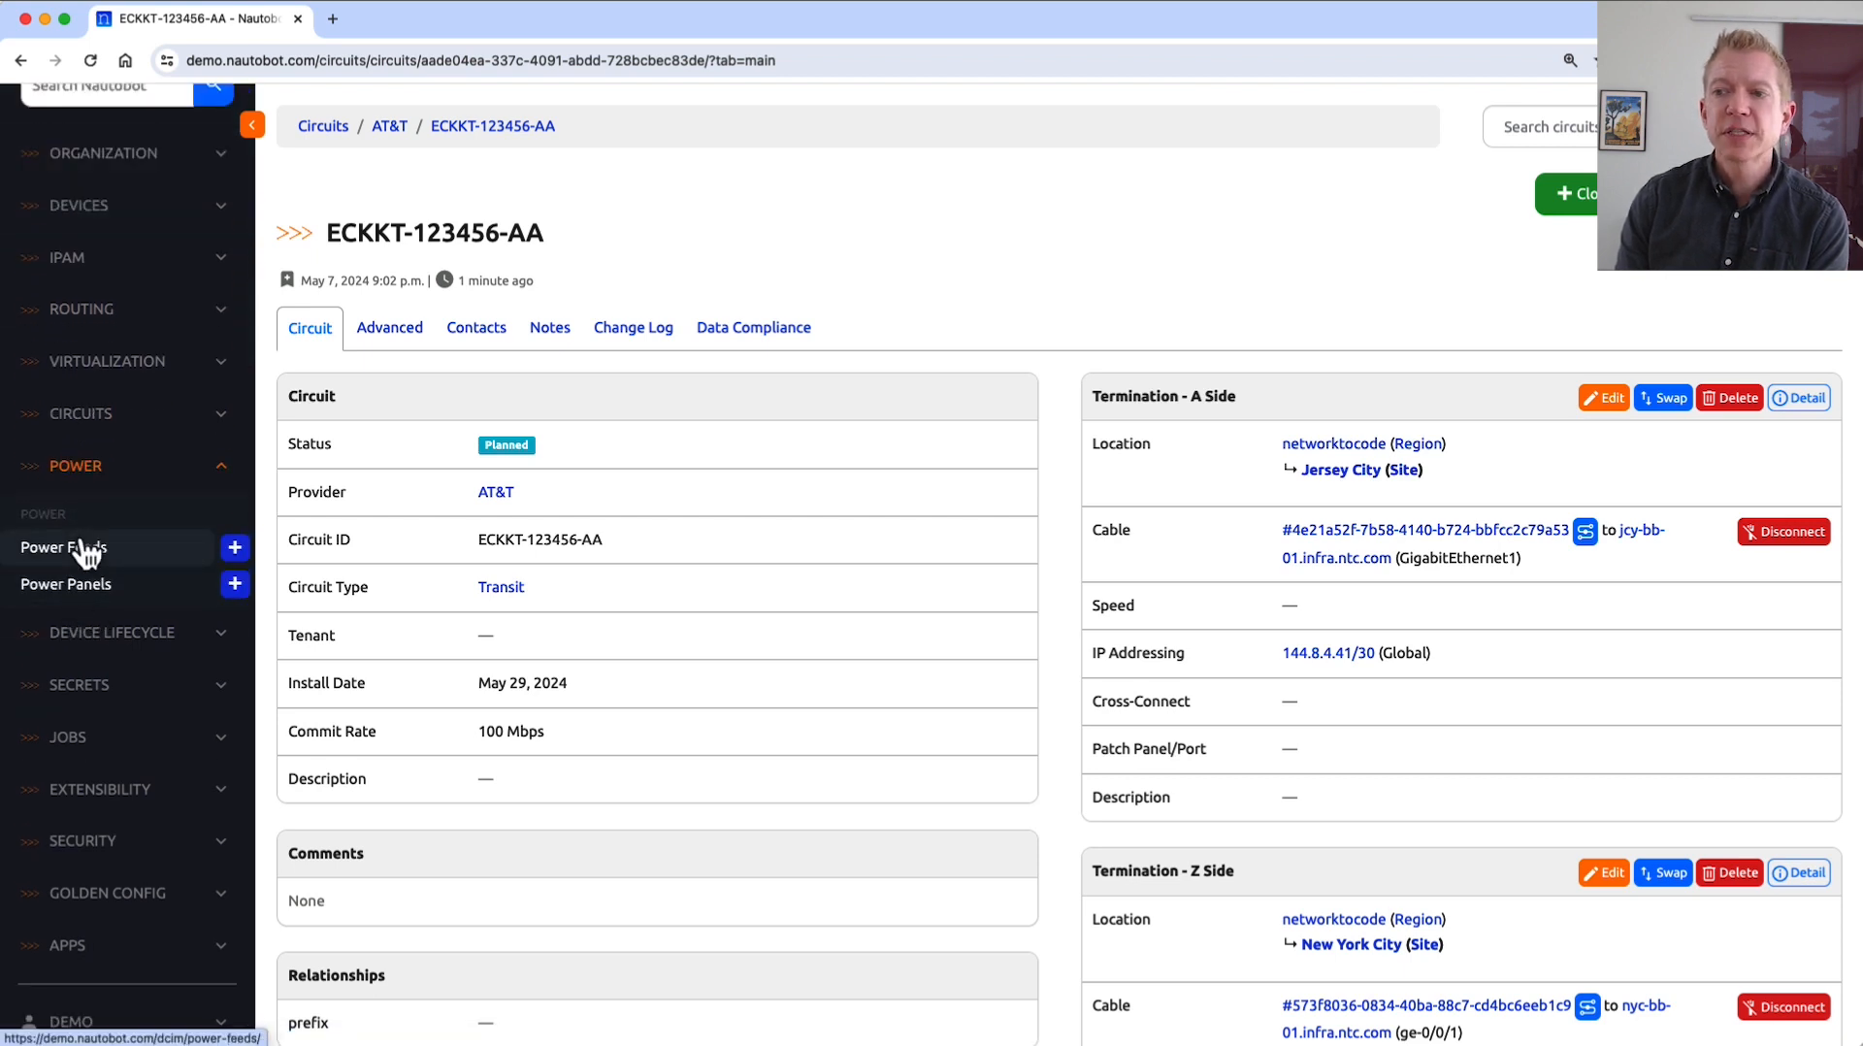
{"action": "left_click", "coordinate": [87, 549]}
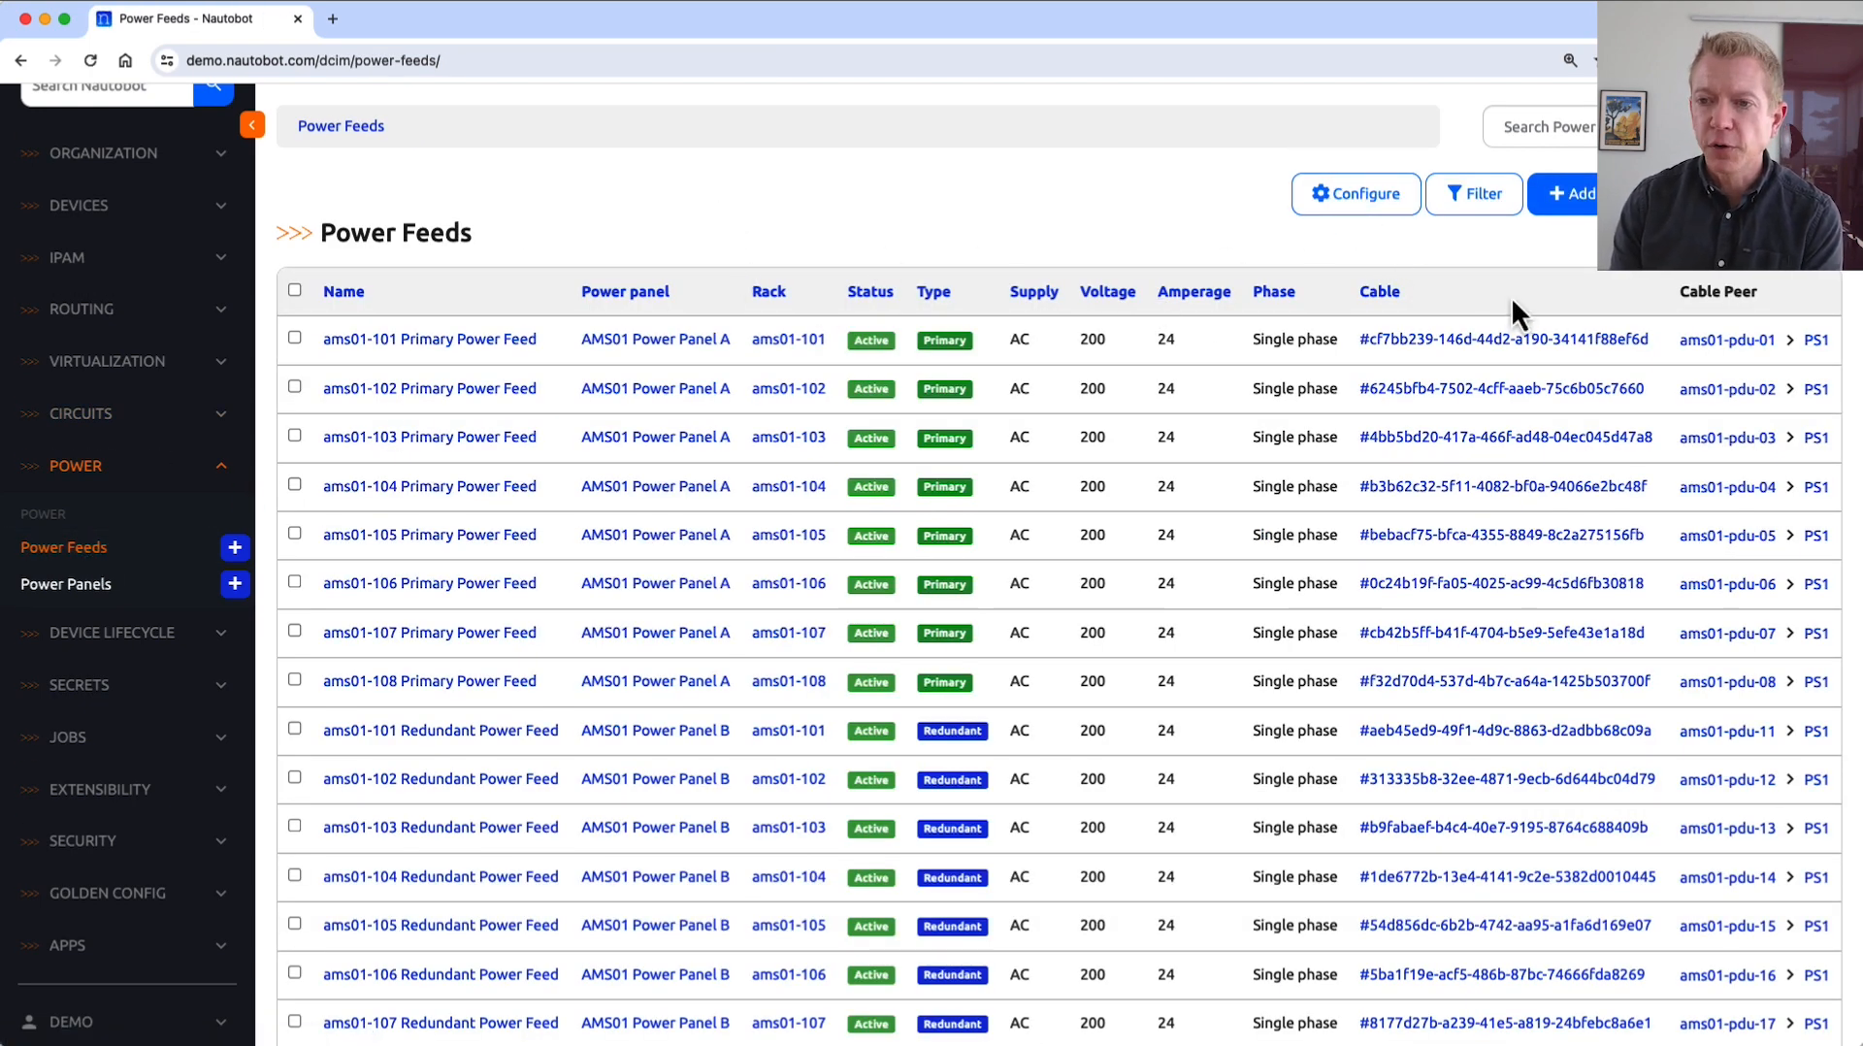
Configure the power feeds table to display all available columns, including Max utilization, Connection, Available power (VA) and Tags, and save the configuration.
{"action": "left_click", "coordinate": [1365, 198]}
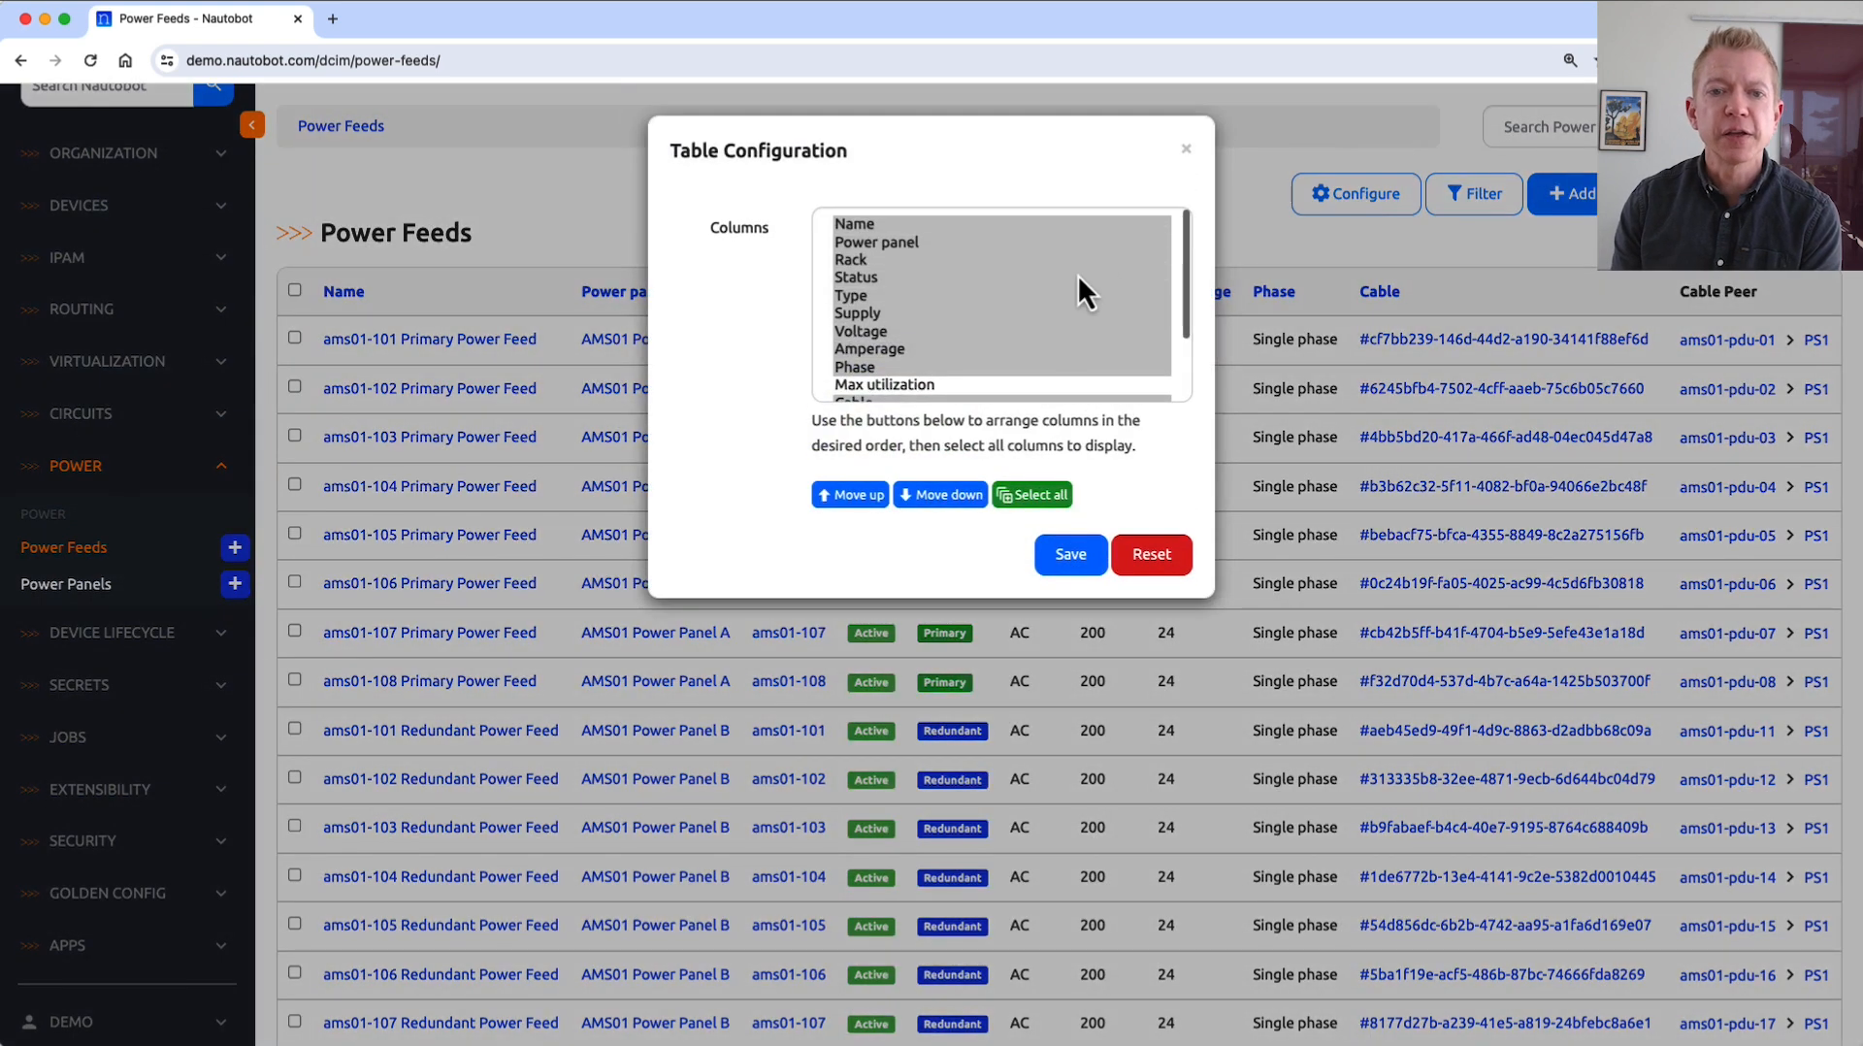
{"action": "scroll", "coordinate": [1057, 322], "scroll_direction": "down", "scroll_amount": 3}
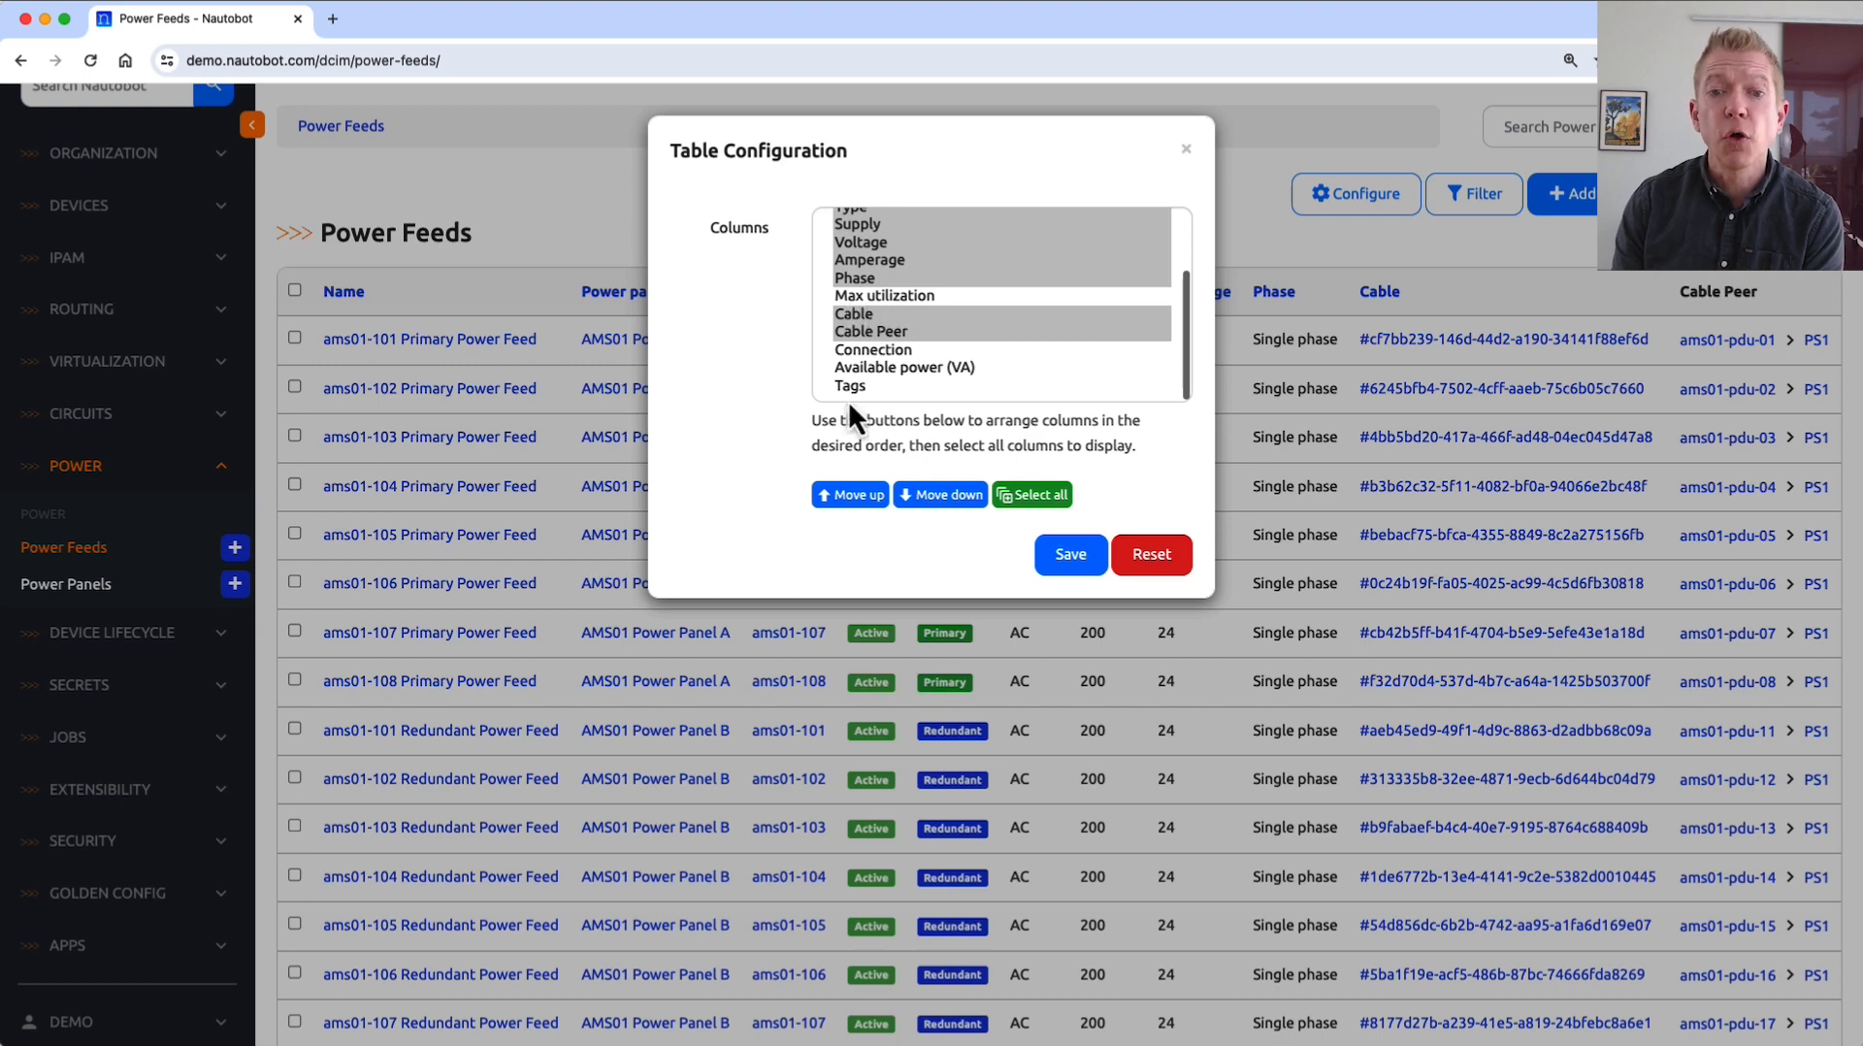
{"action": "left_click", "coordinate": [1037, 497]}
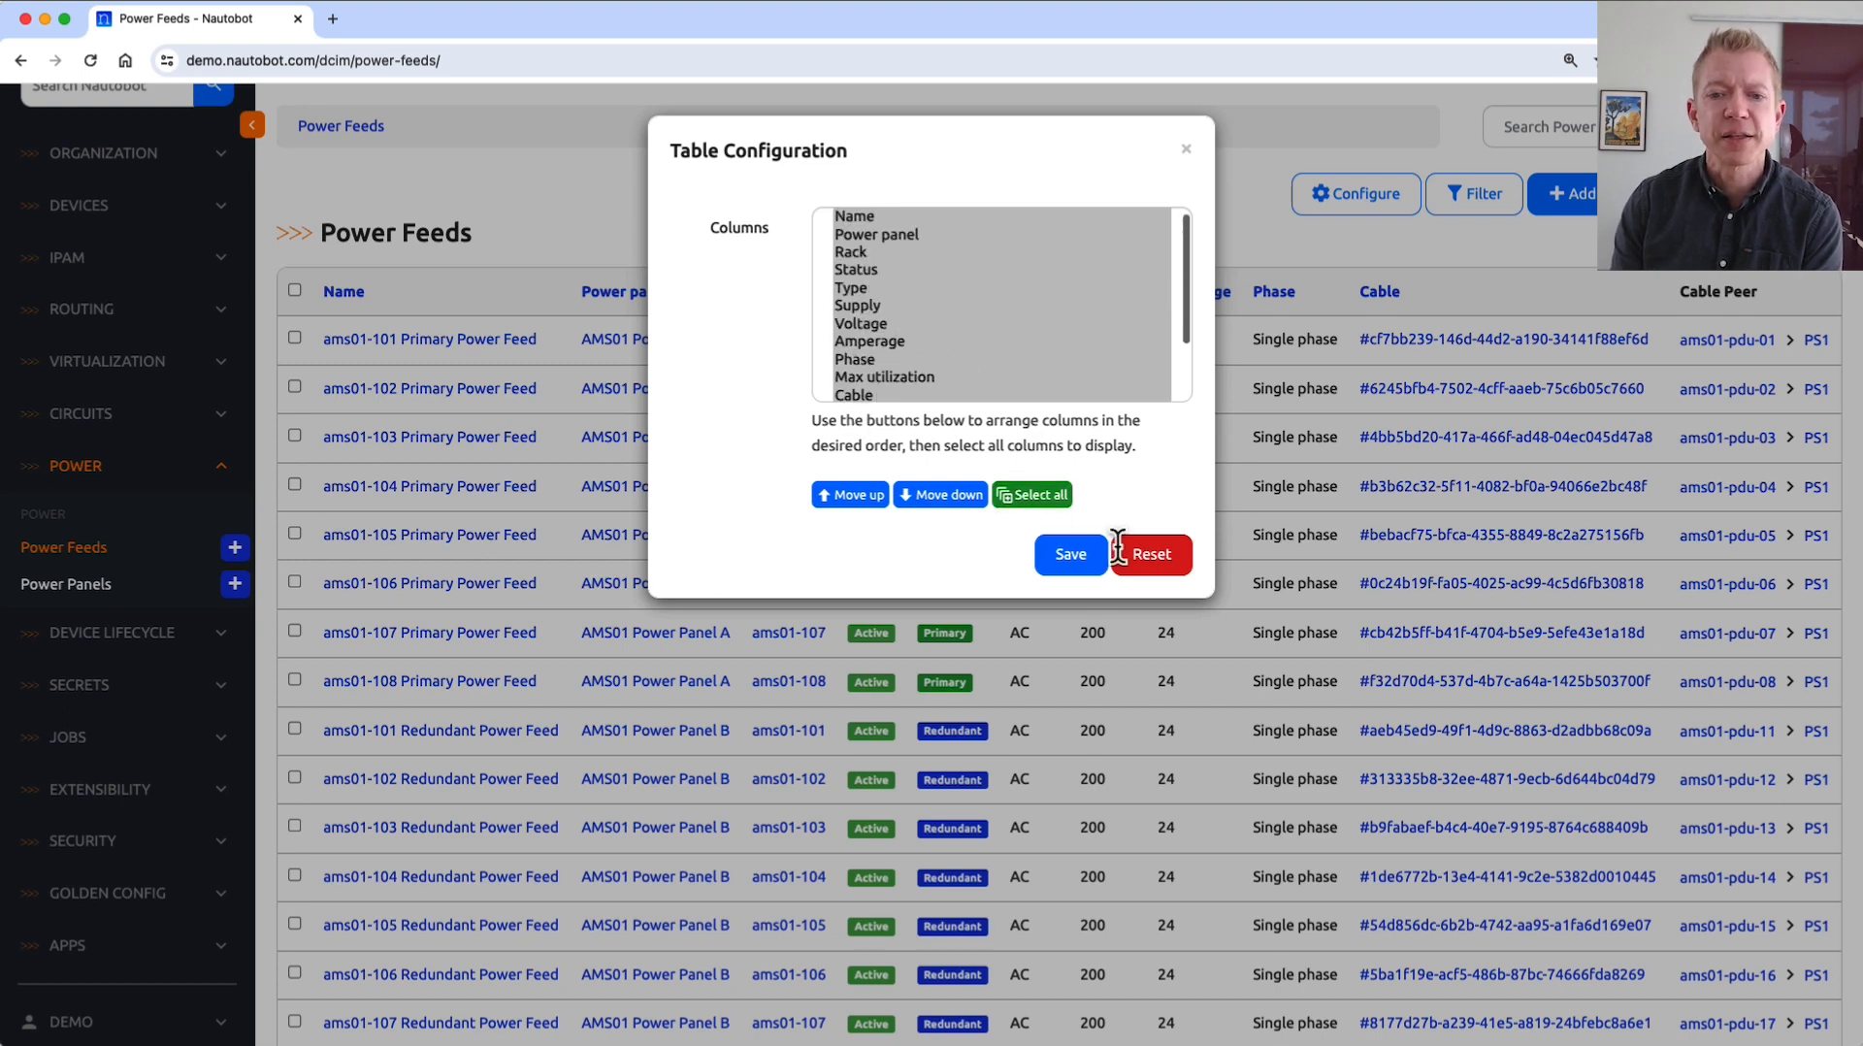
{"action": "left_click", "coordinate": [1072, 563]}
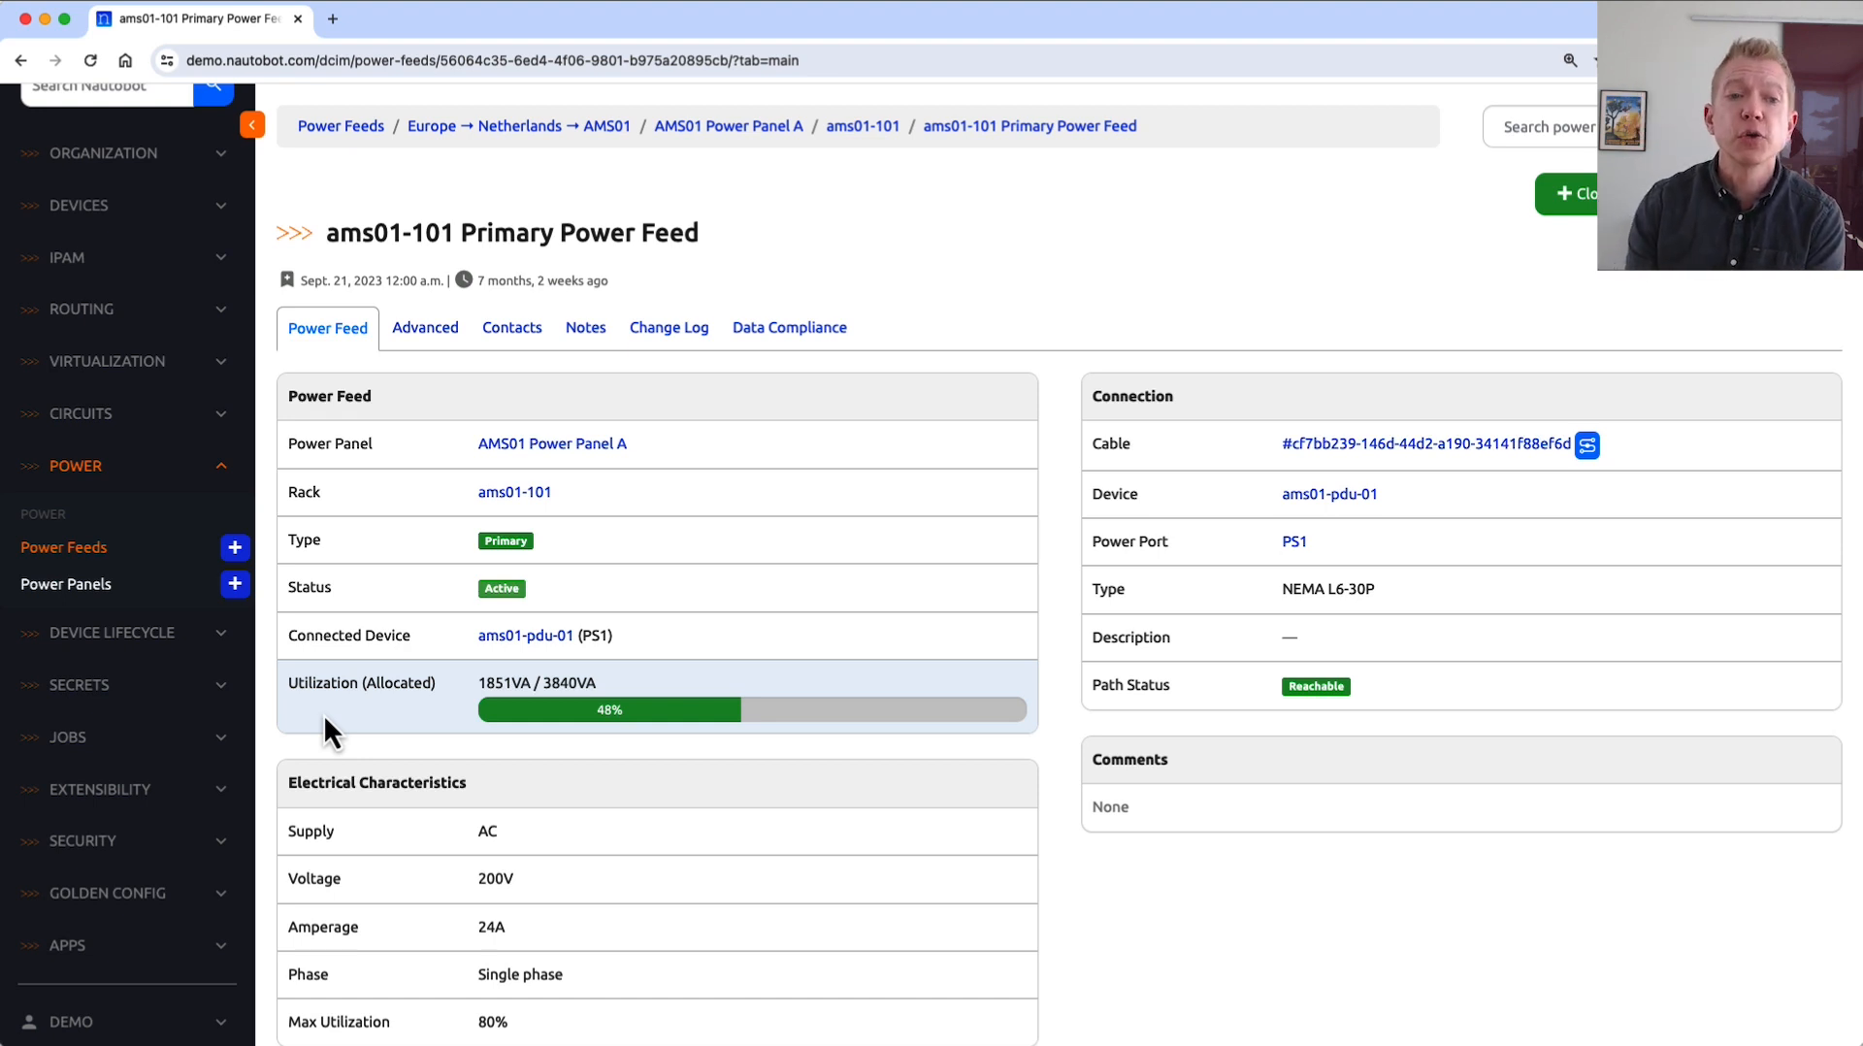
Review the allocated utilization, electrical characteristics and connection details of the ams01-101 Primary Power Feed.
{"action": "mouse_move", "coordinate": [559, 718]}
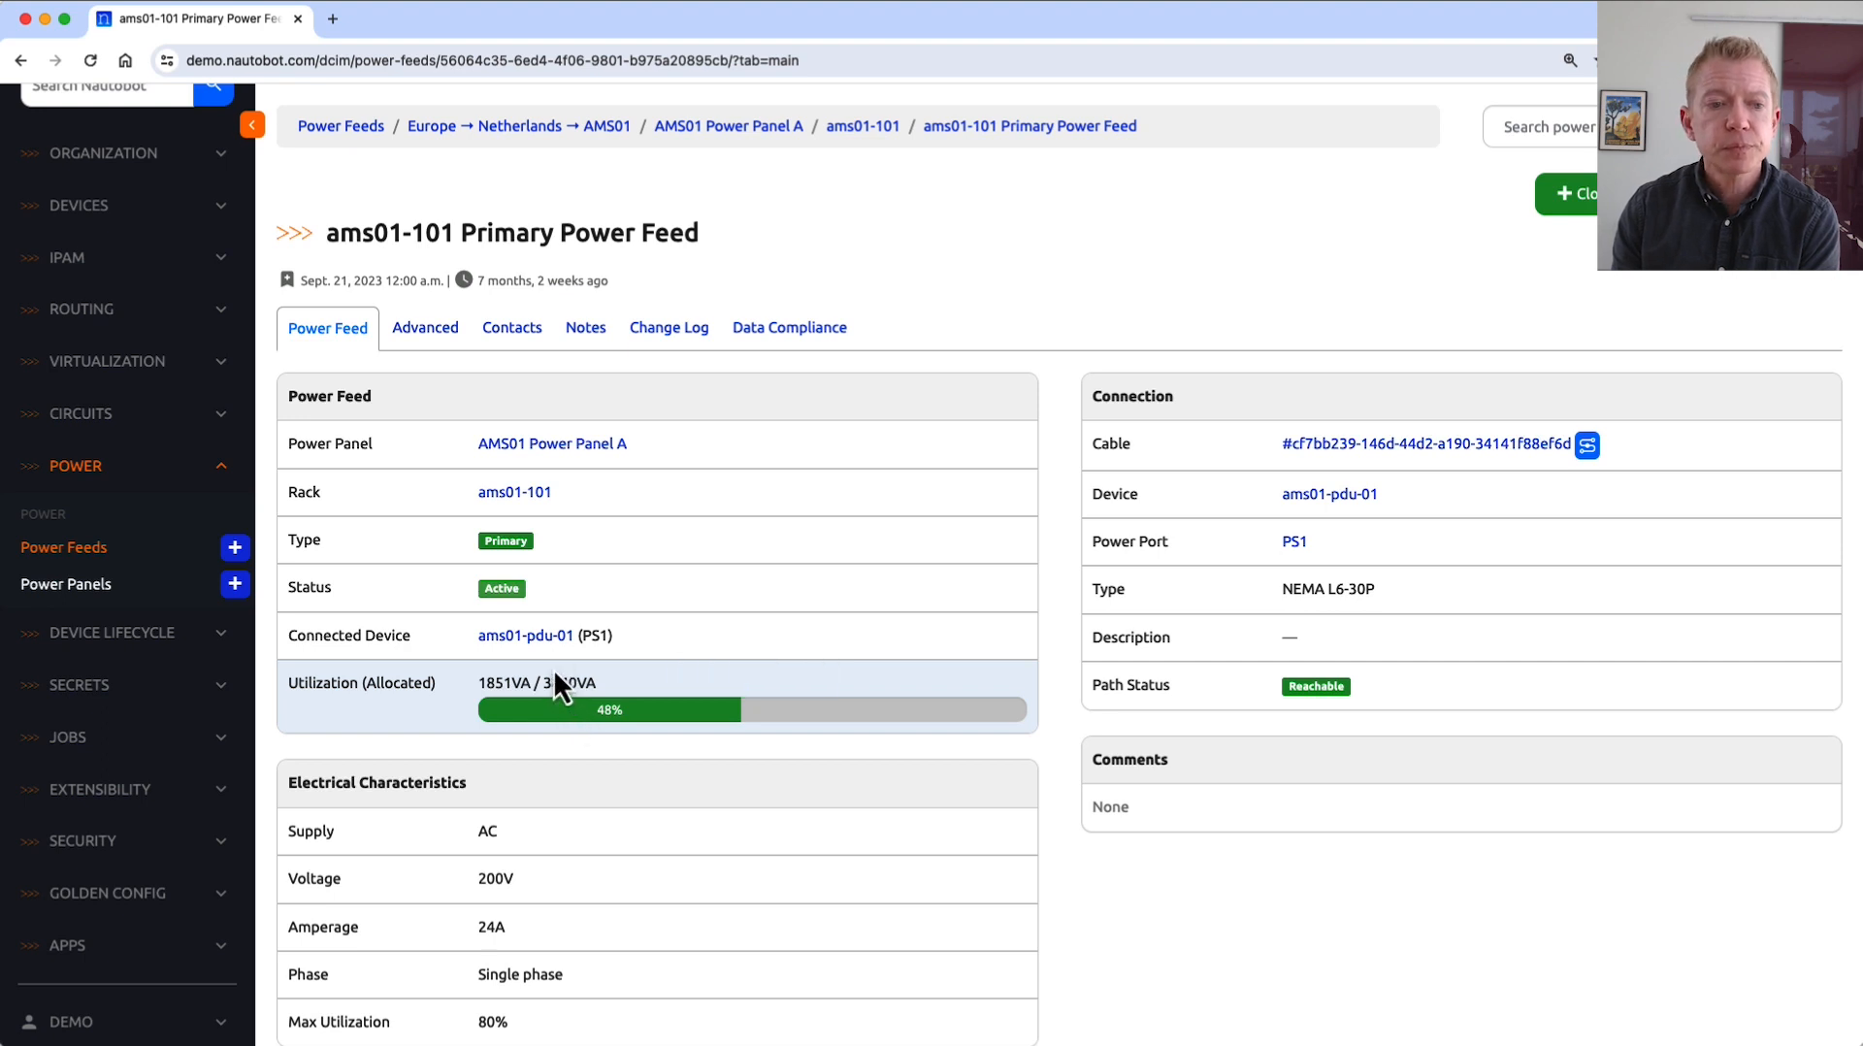
{"action": "scroll", "coordinate": [555, 672], "scroll_direction": "down", "scroll_amount": 3}
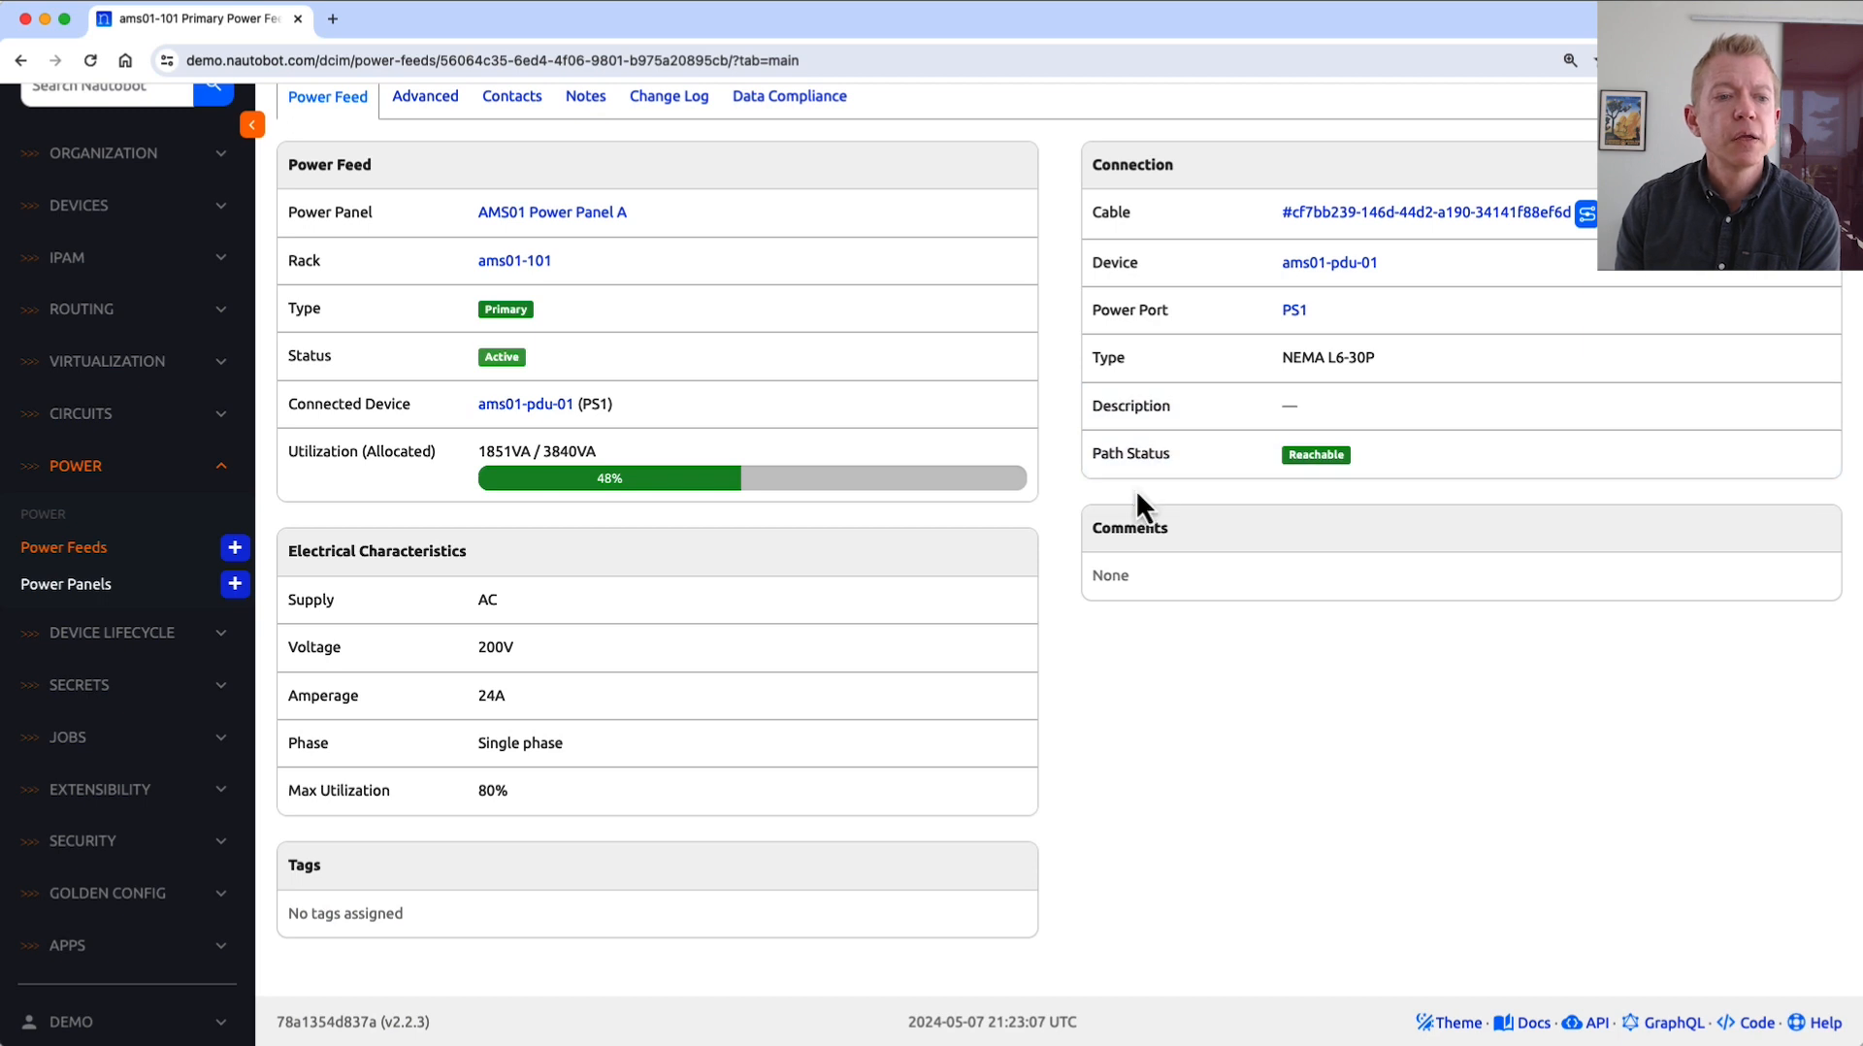
Open the list of power panels and check which table columns are available, leaving the table configuration unchanged.
{"action": "left_click", "coordinate": [83, 585]}
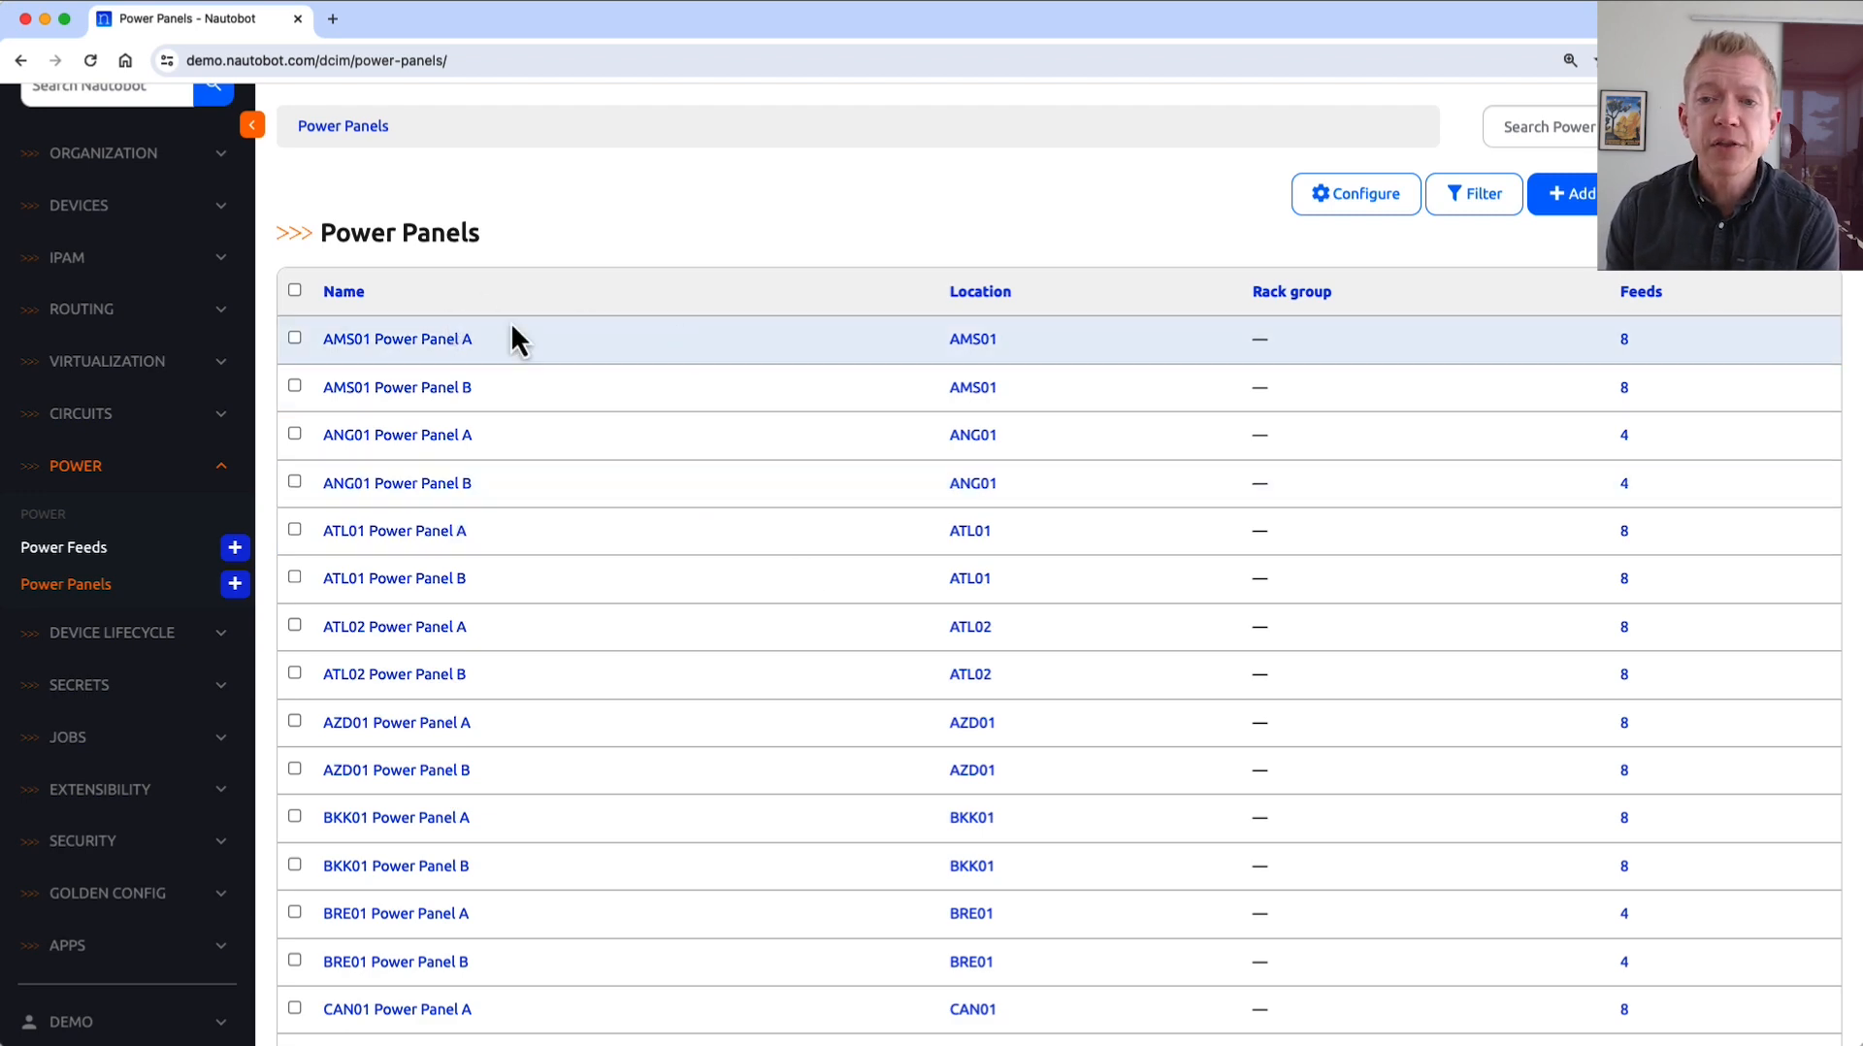
{"action": "left_click", "coordinate": [1345, 199]}
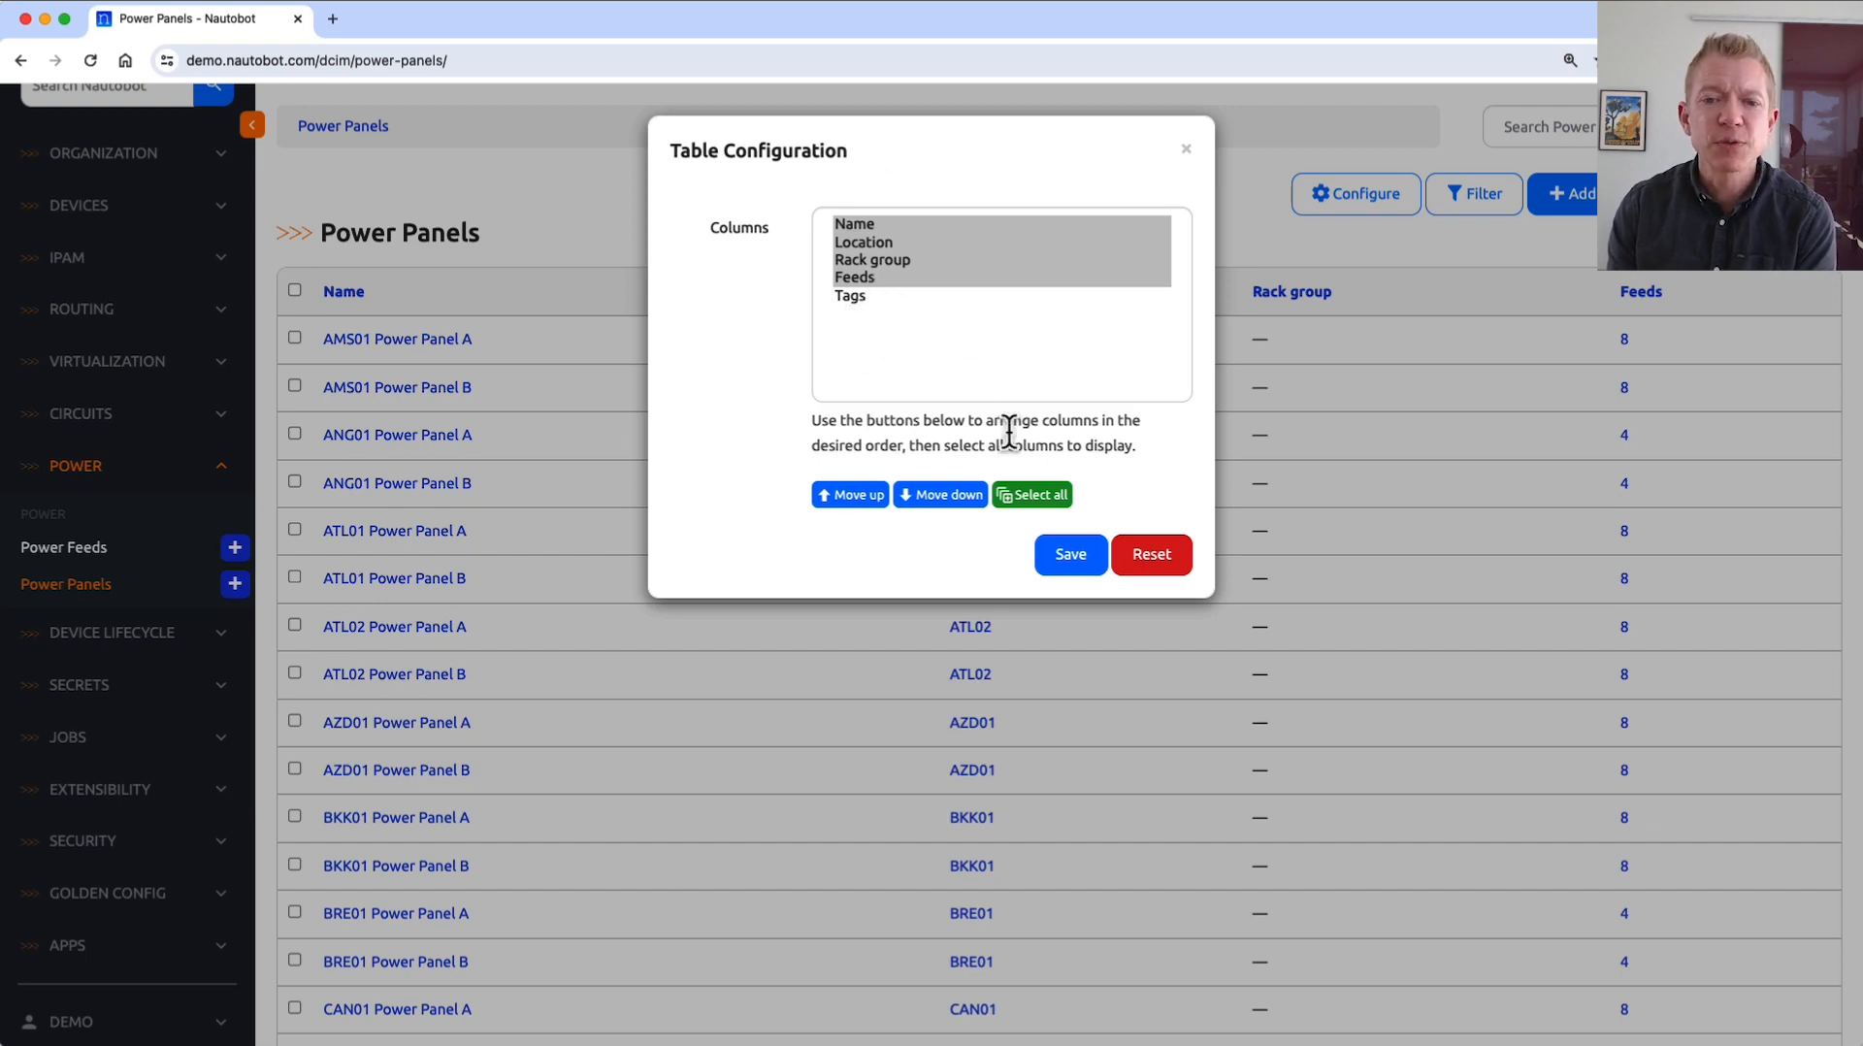
{"action": "left_click", "coordinate": [1192, 153]}
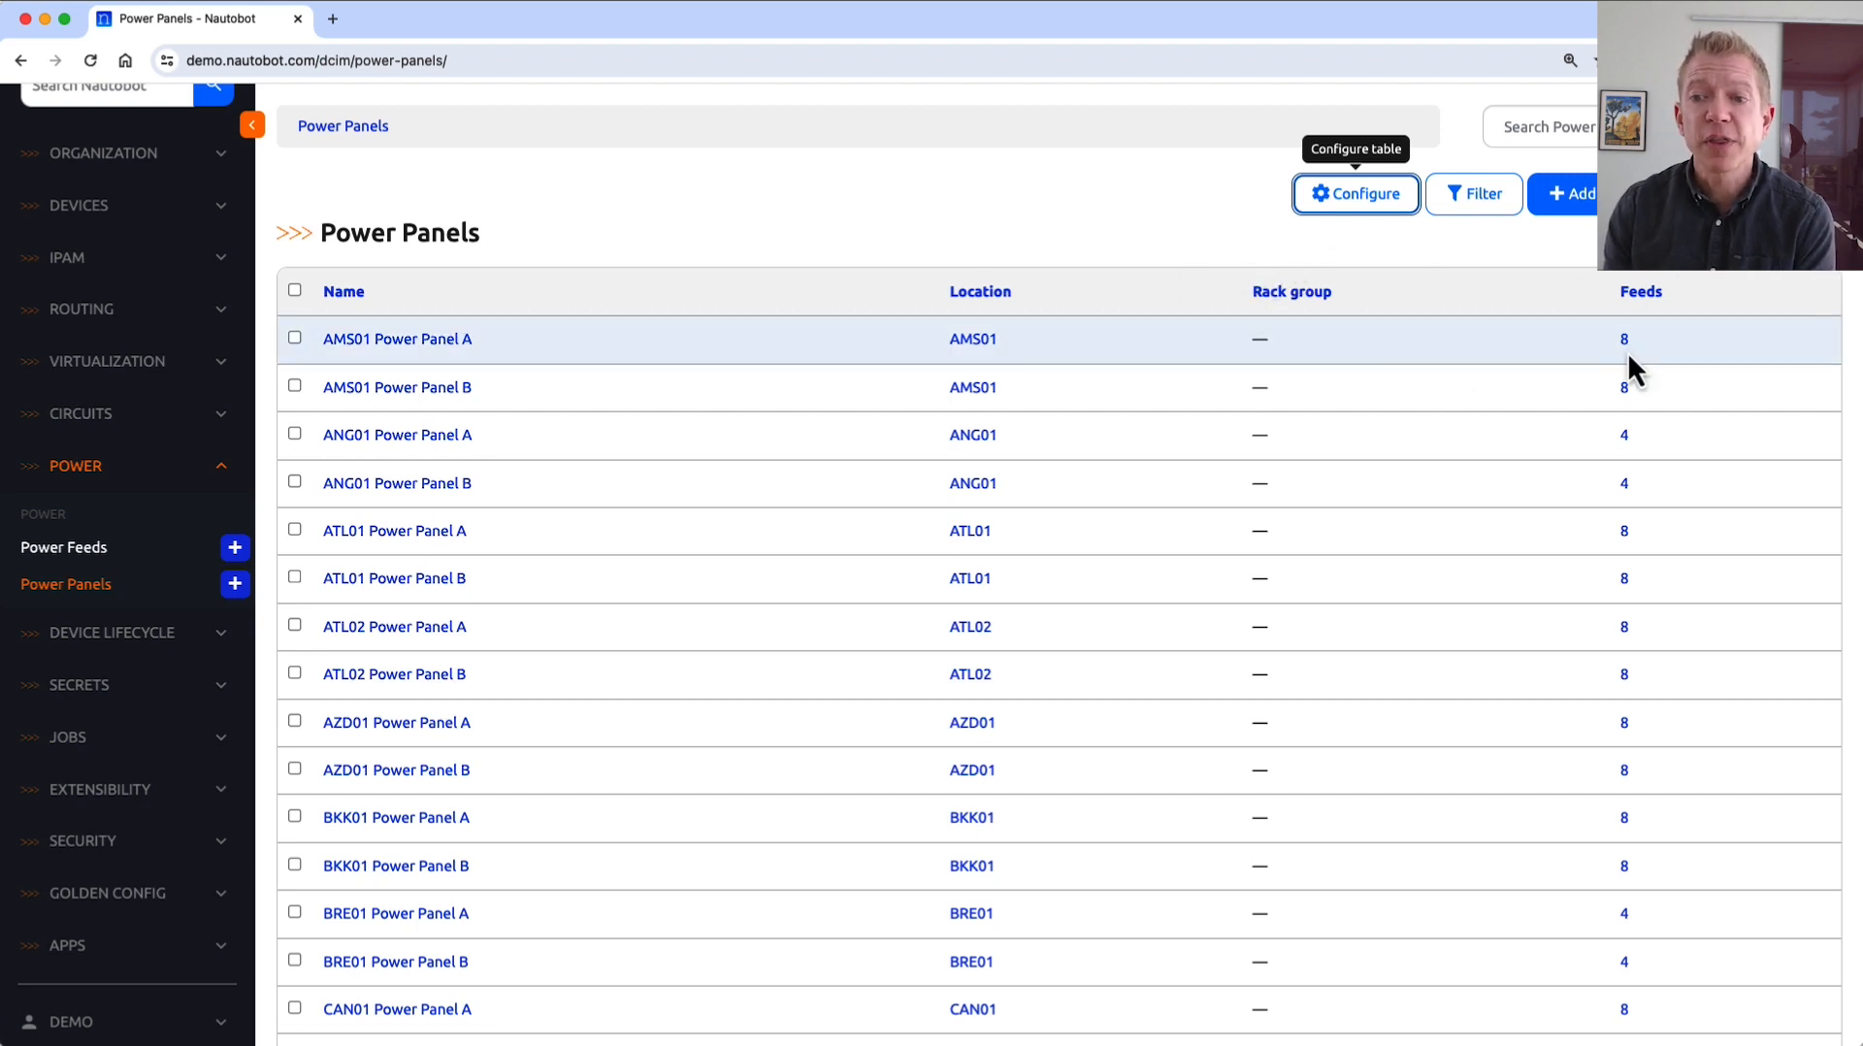
Open AMS01 Power Panel A and examine its location, rack group, tags and connected feeds.
{"action": "left_click", "coordinate": [448, 342]}
{"action": "scroll", "coordinate": [951, 374], "scroll_direction": "down", "scroll_amount": 2}
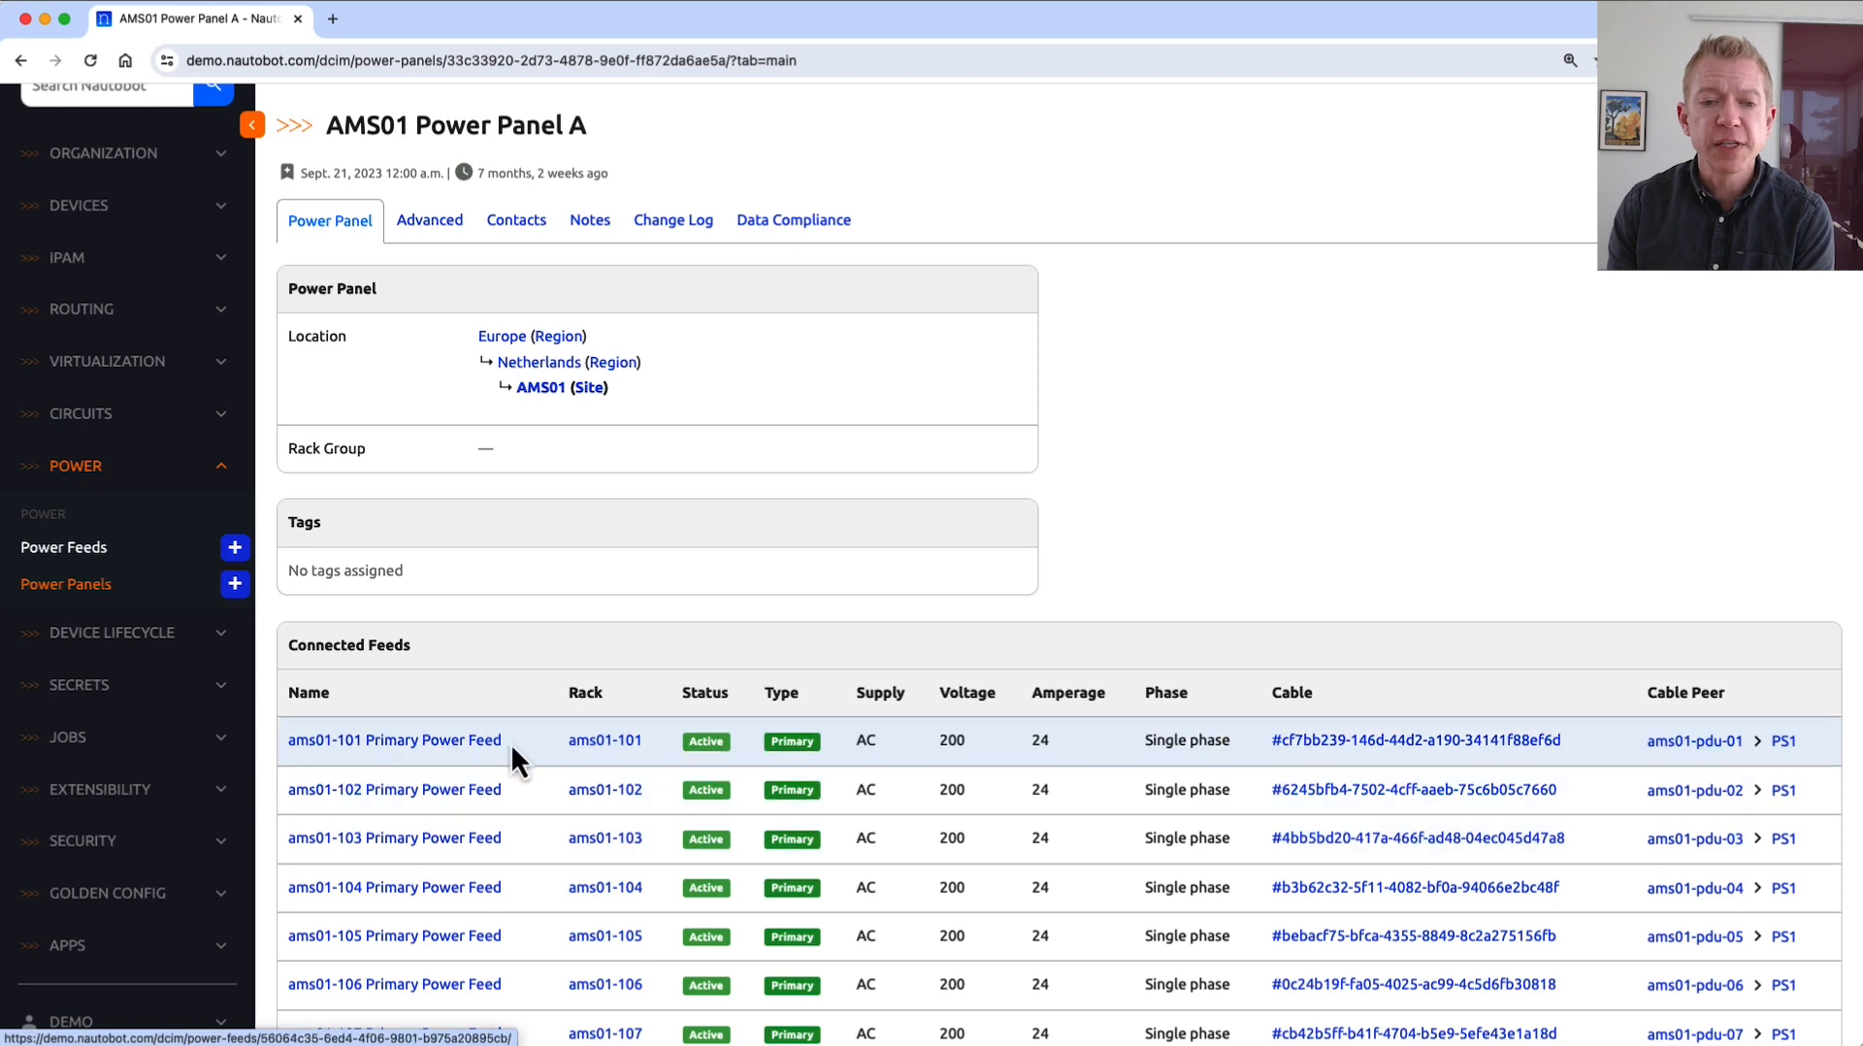
{"action": "scroll", "coordinate": [553, 811], "scroll_direction": "down", "scroll_amount": 3}
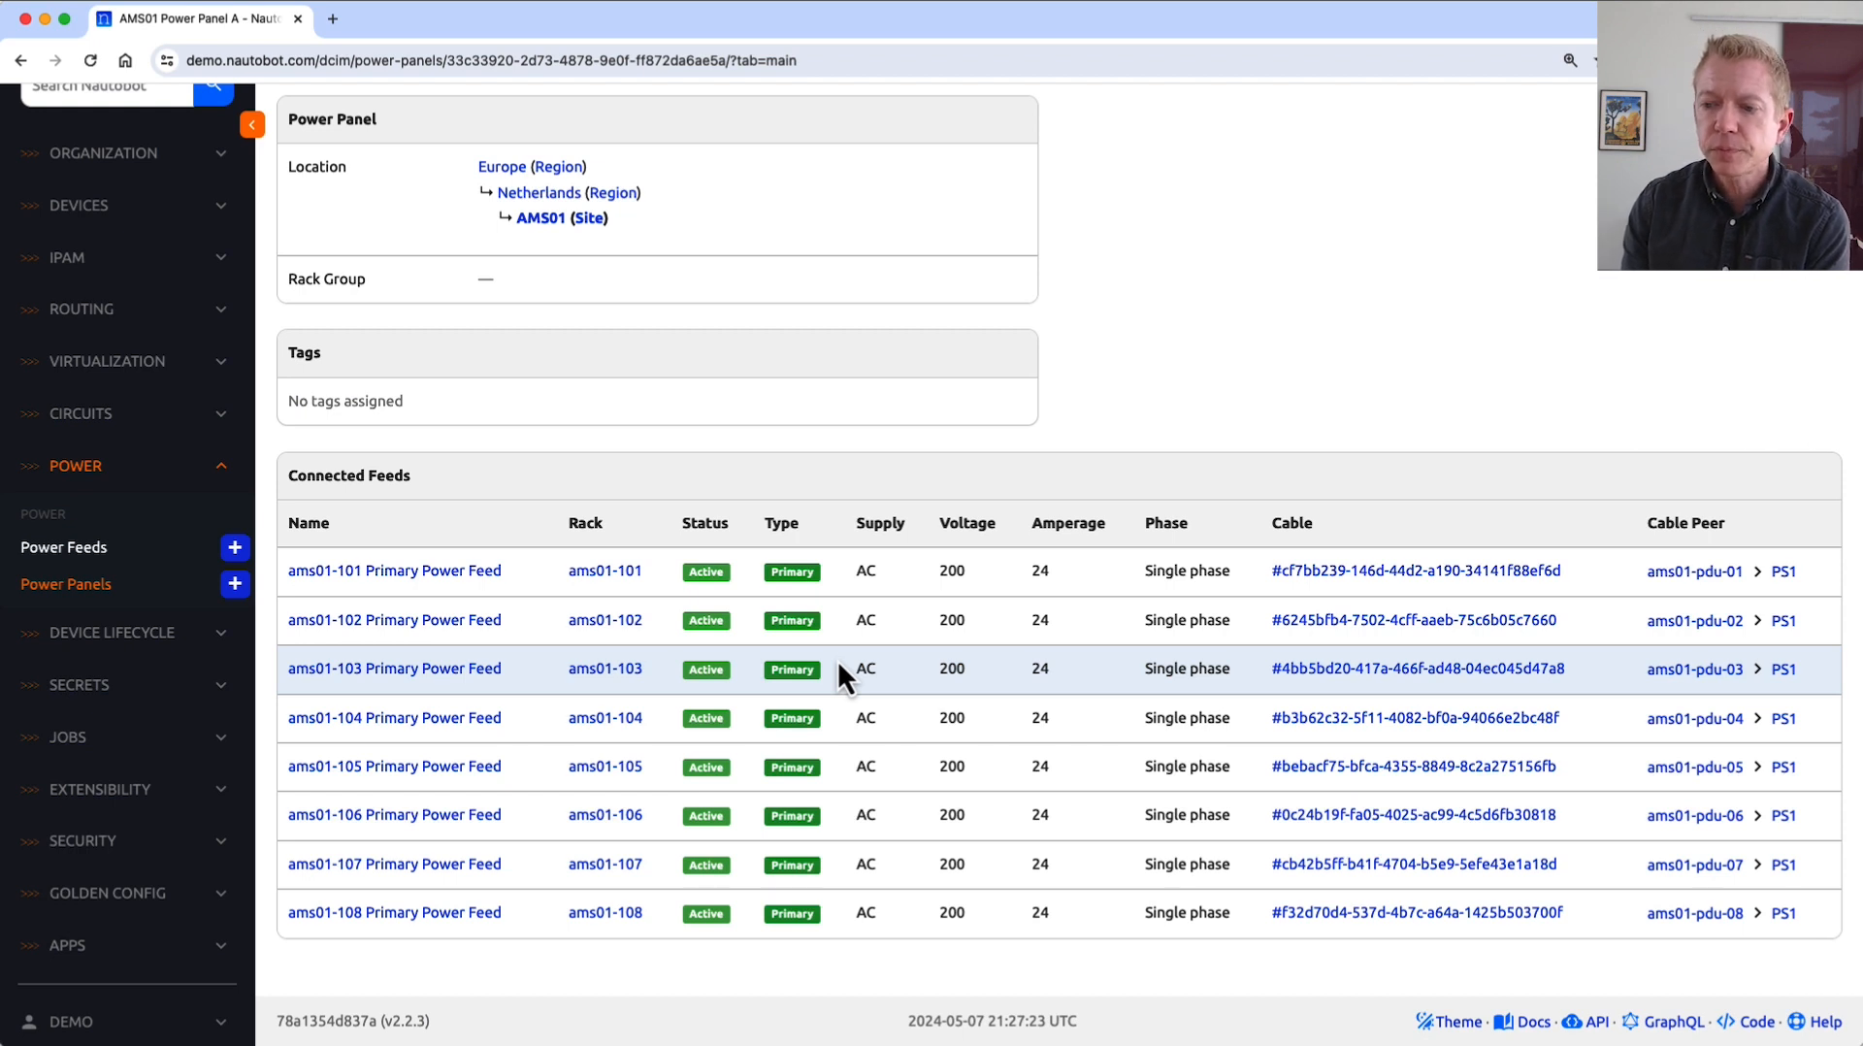
{"action": "scroll", "coordinate": [839, 662], "scroll_direction": "up", "scroll_amount": 1}
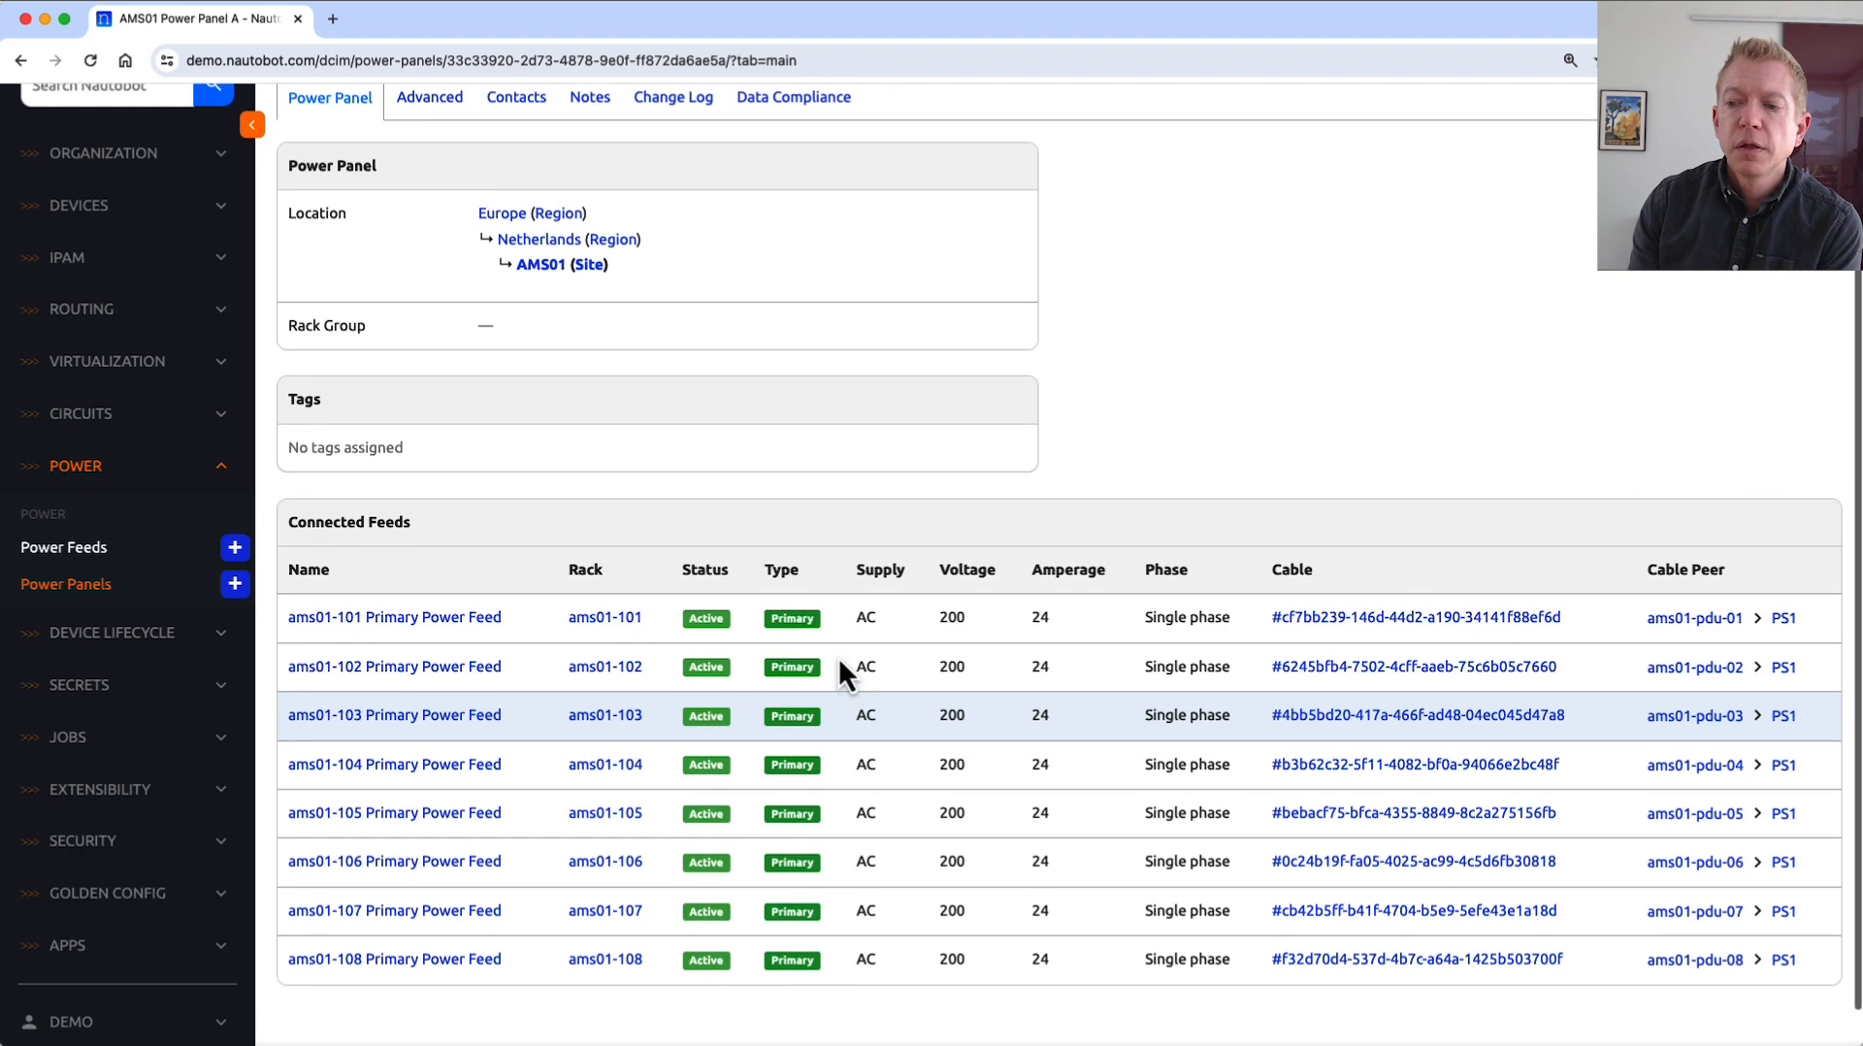
{"action": "scroll", "coordinate": [838, 656], "scroll_direction": "up", "scroll_amount": 1}
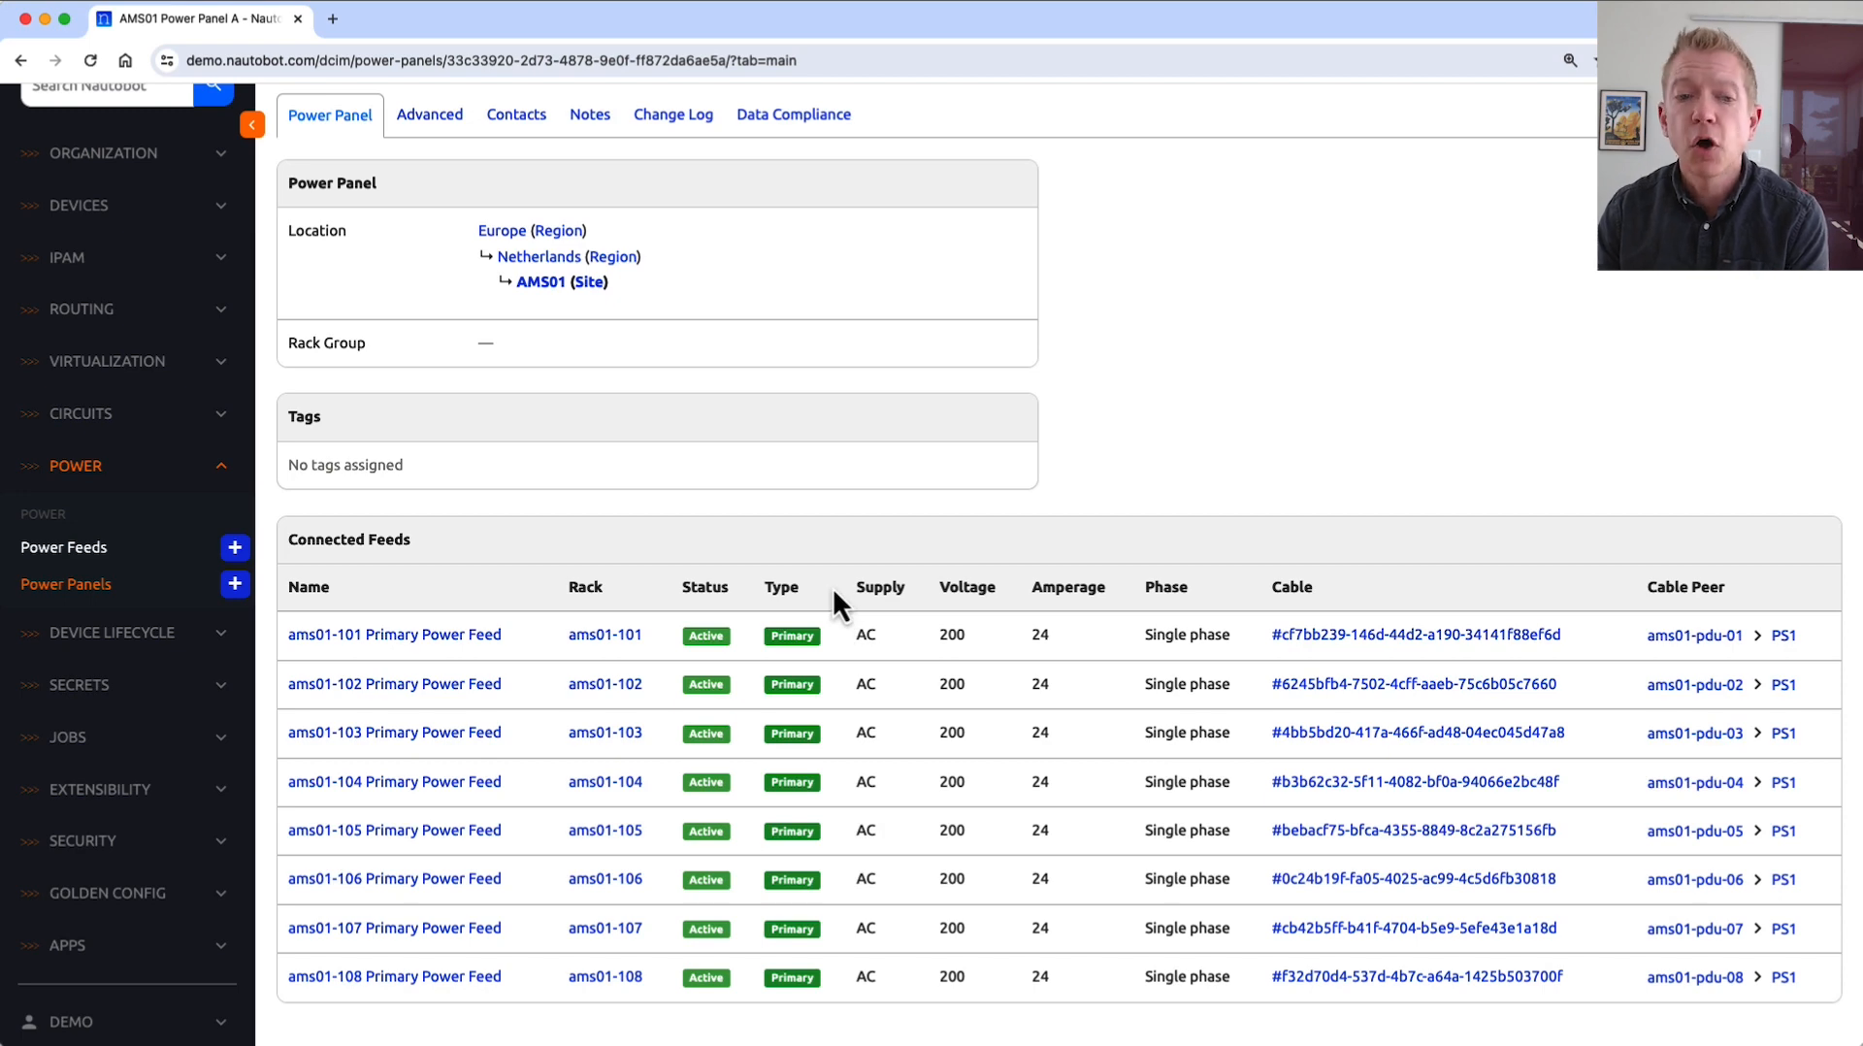
{"action": "scroll", "coordinate": [427, 597], "scroll_direction": "up", "scroll_amount": 3}
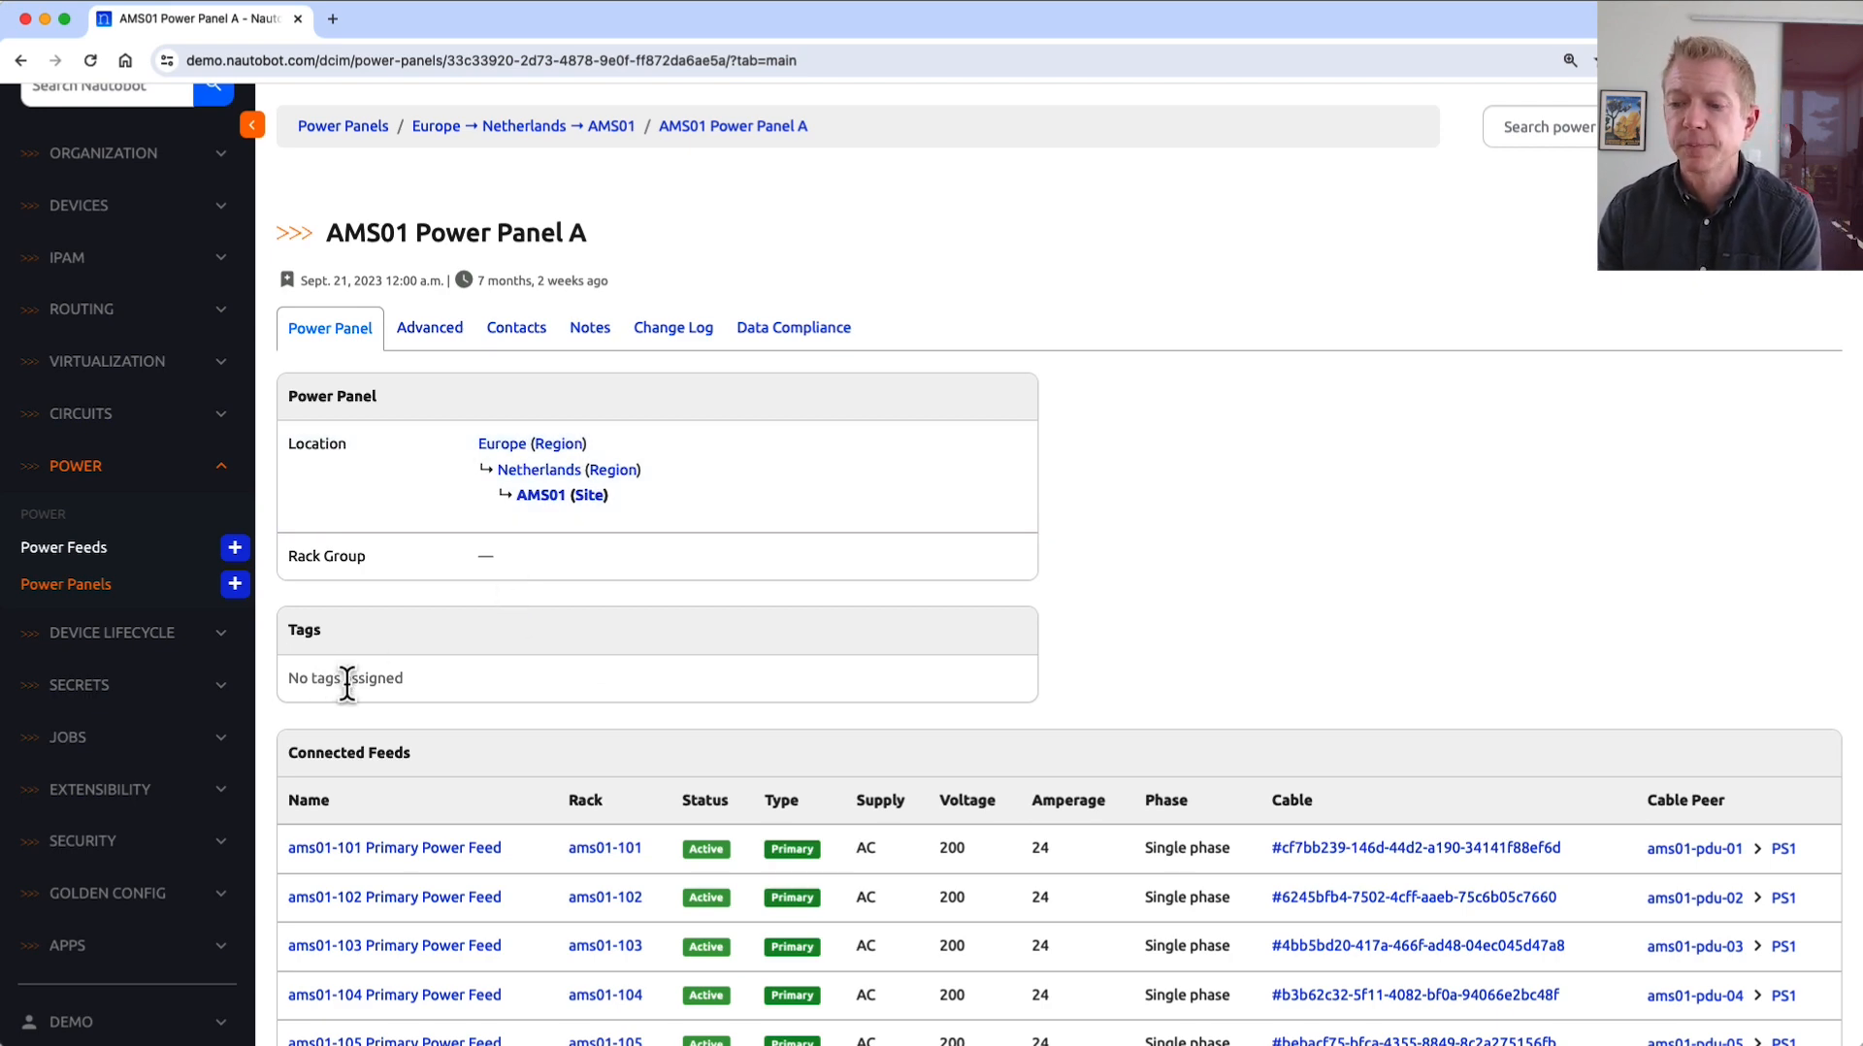
{"action": "scroll", "coordinate": [347, 684], "scroll_direction": "down", "scroll_amount": 4}
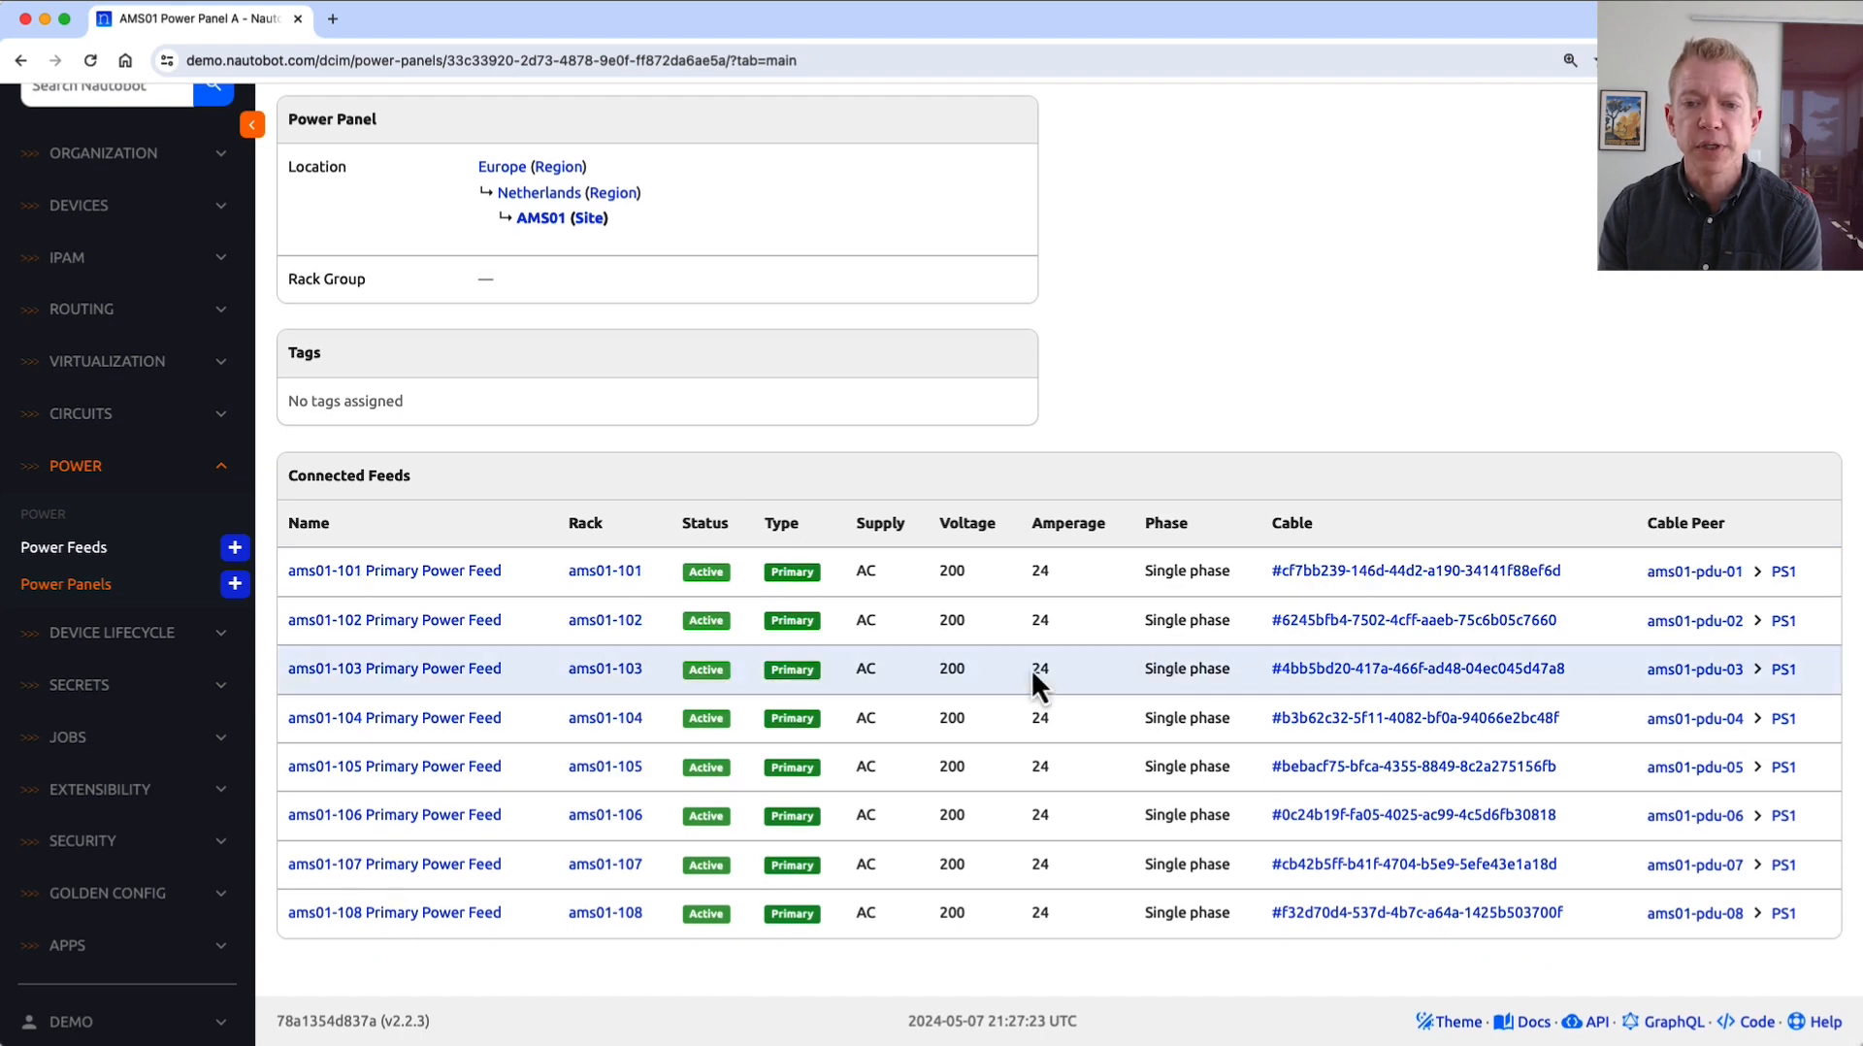